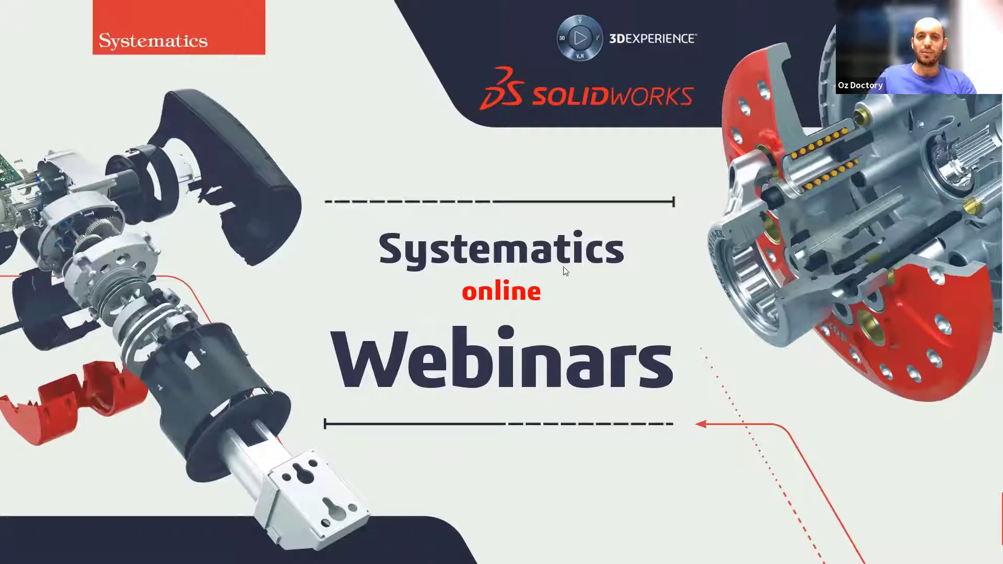
- Advance the slideshow past Assembly Patterns to the Today's Topics slide
{"action": "left_click", "coordinate": [939, 368]}
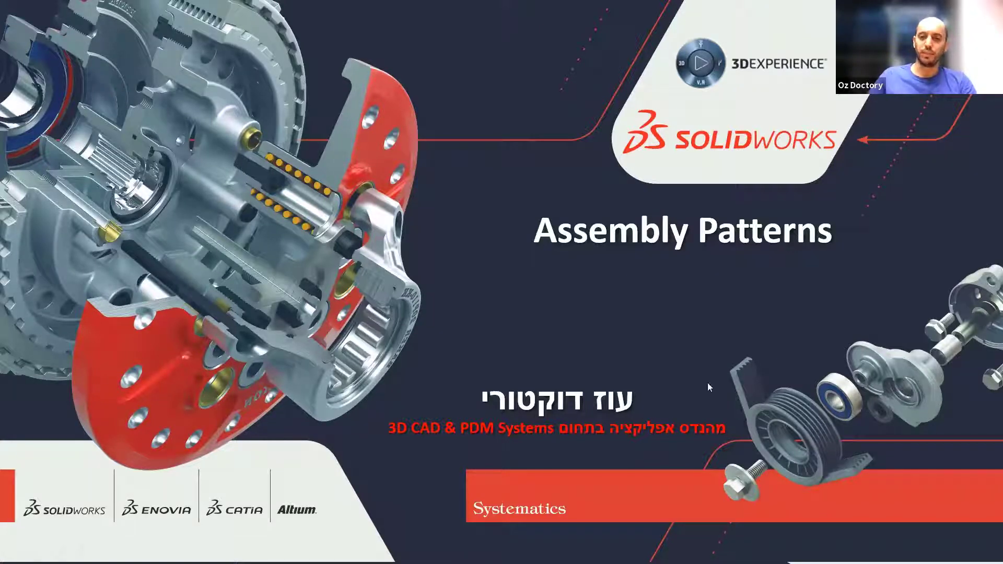
{"action": "left_click", "coordinate": [724, 311]}
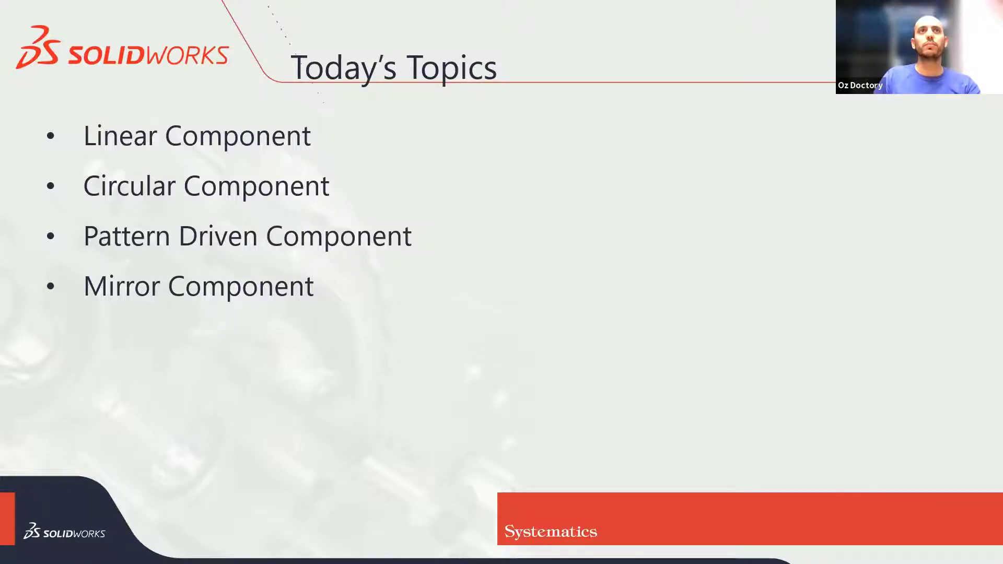
- Switch to SOLIDWORKS, zoom in on the robot, and select the Robot component
{"action": "key", "text": "alt+Tab"}
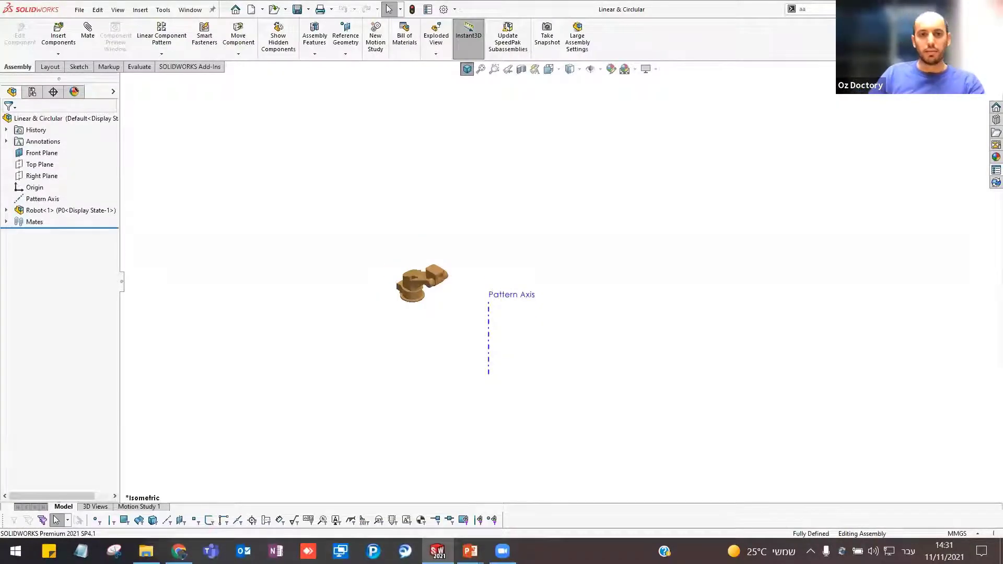
{"action": "scroll", "coordinate": [493, 303], "scroll_direction": "down", "scroll_amount": 2}
{"action": "scroll", "coordinate": [486, 271], "scroll_direction": "down", "scroll_amount": 2}
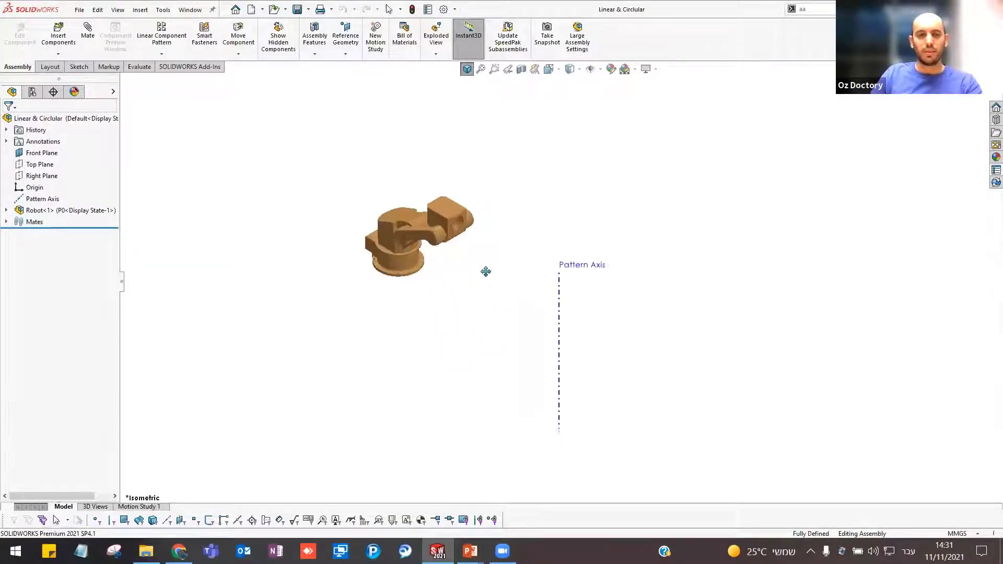
{"action": "scroll", "coordinate": [399, 282], "scroll_direction": "down", "scroll_amount": 2}
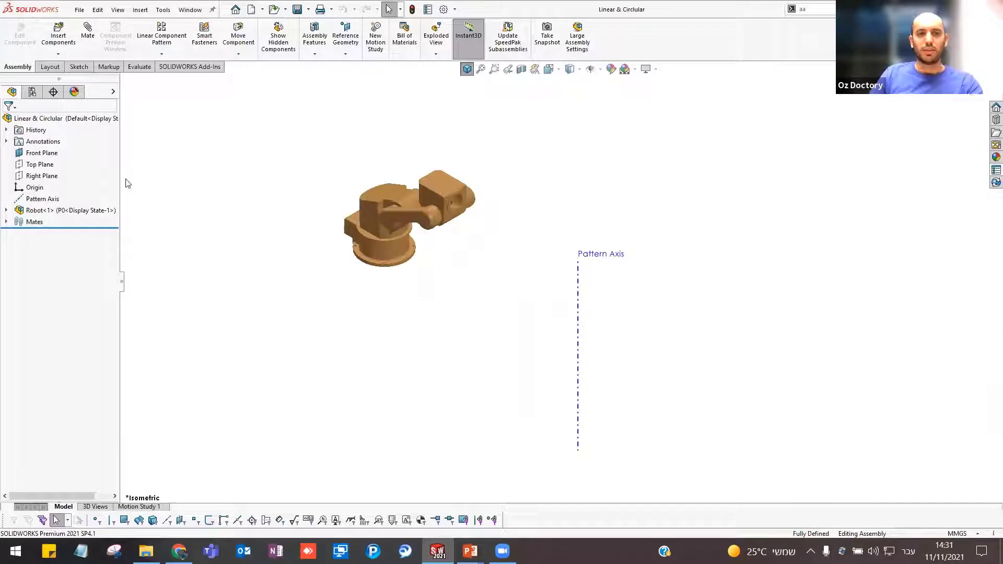
{"action": "left_click", "coordinate": [30, 120]}
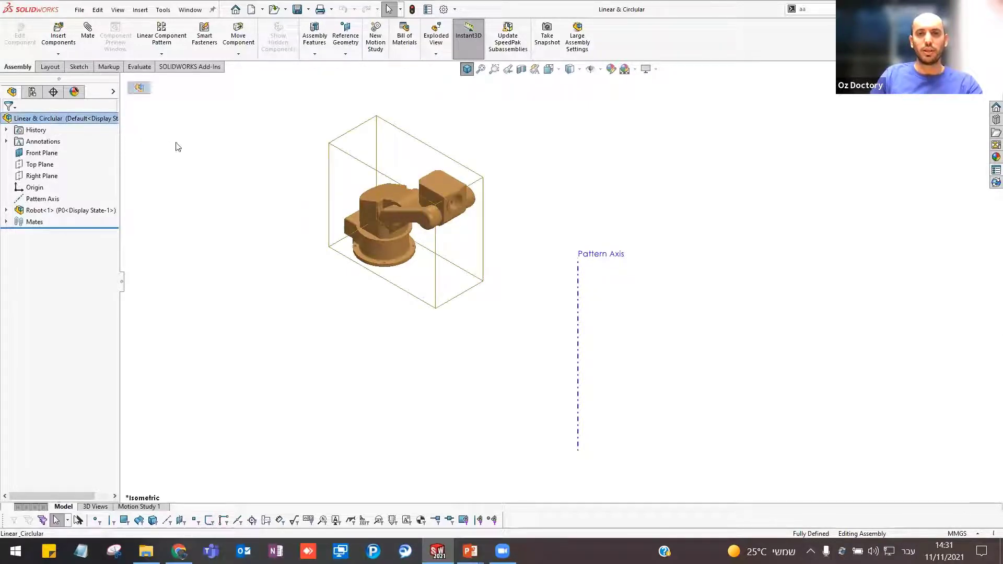
{"action": "left_click", "coordinate": [58, 210]}
{"action": "left_click", "coordinate": [148, 252]}
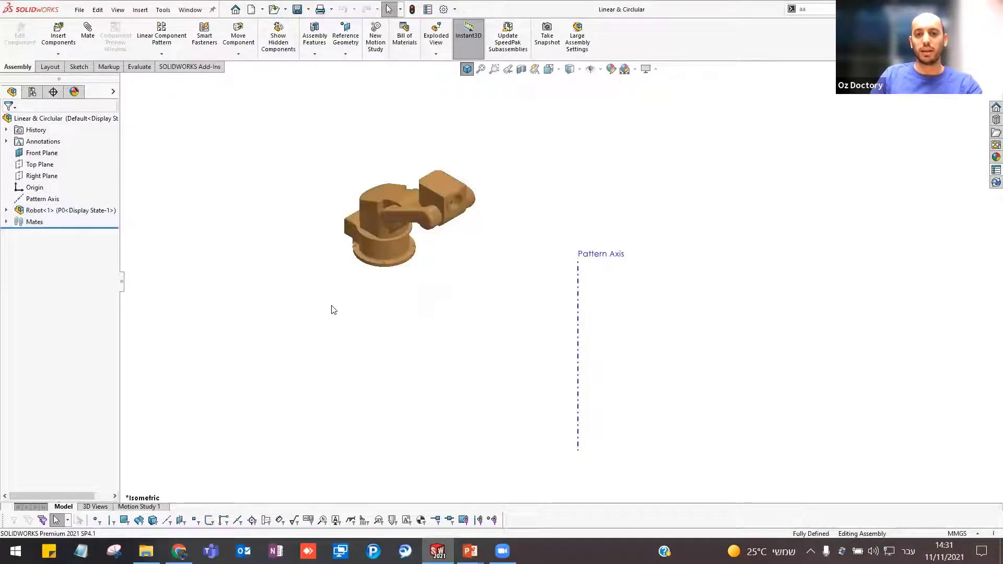
- Zoom back out and list the available component pattern types
{"action": "scroll", "coordinate": [569, 295], "scroll_direction": "up", "scroll_amount": 3}
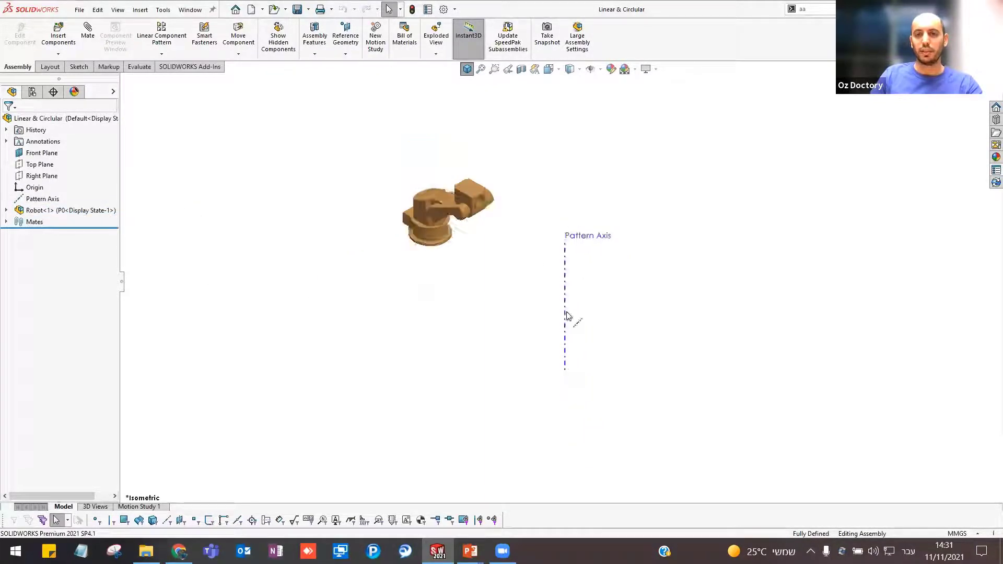
{"action": "scroll", "coordinate": [496, 301], "scroll_direction": "up", "scroll_amount": 2}
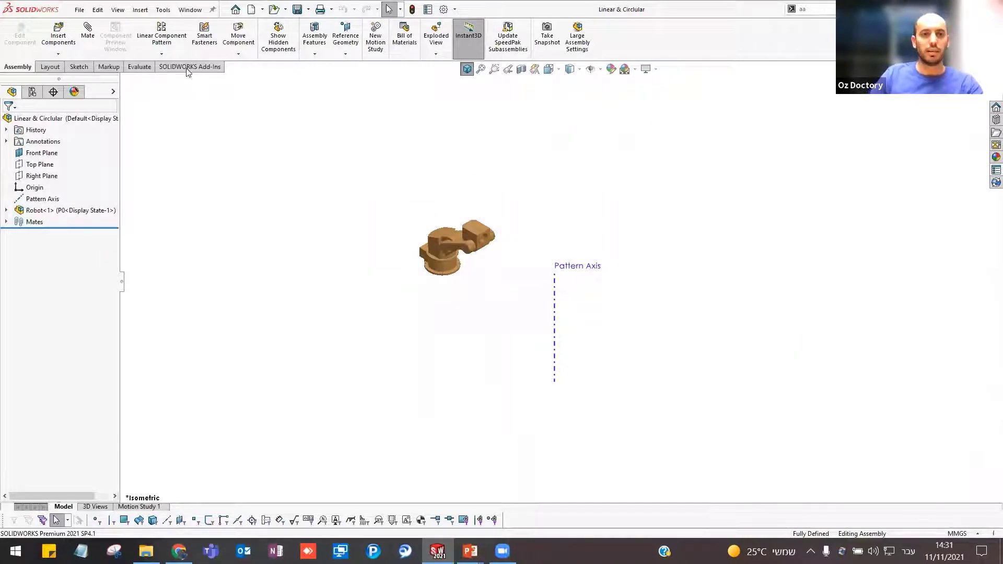
{"action": "left_click", "coordinate": [161, 54]}
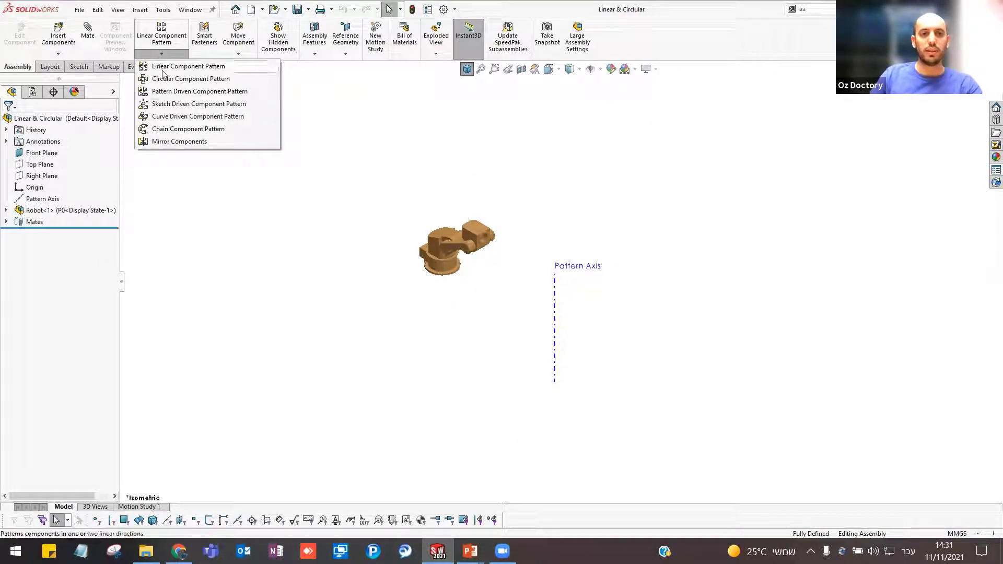
- Start a linear component pattern with reversed Front Plane as Direction 1
{"action": "left_click", "coordinate": [211, 68]}
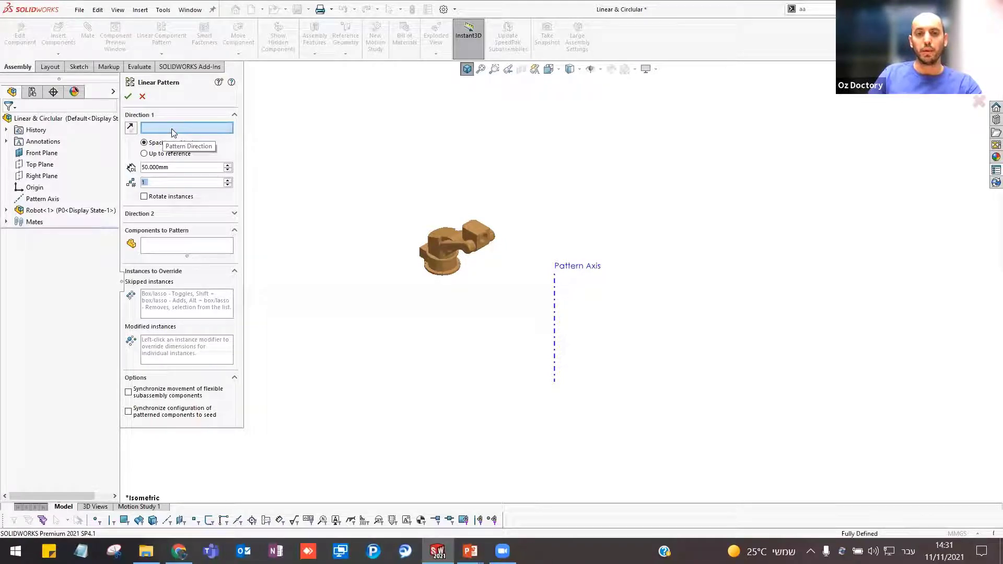
{"action": "scroll", "coordinate": [360, 264], "scroll_direction": "down", "scroll_amount": 2}
{"action": "scroll", "coordinate": [361, 264], "scroll_direction": "down", "scroll_amount": 3}
{"action": "middle_click_drag", "start_coordinate": [608, 257], "coordinate": [566, 249], "text": "ctrl"}
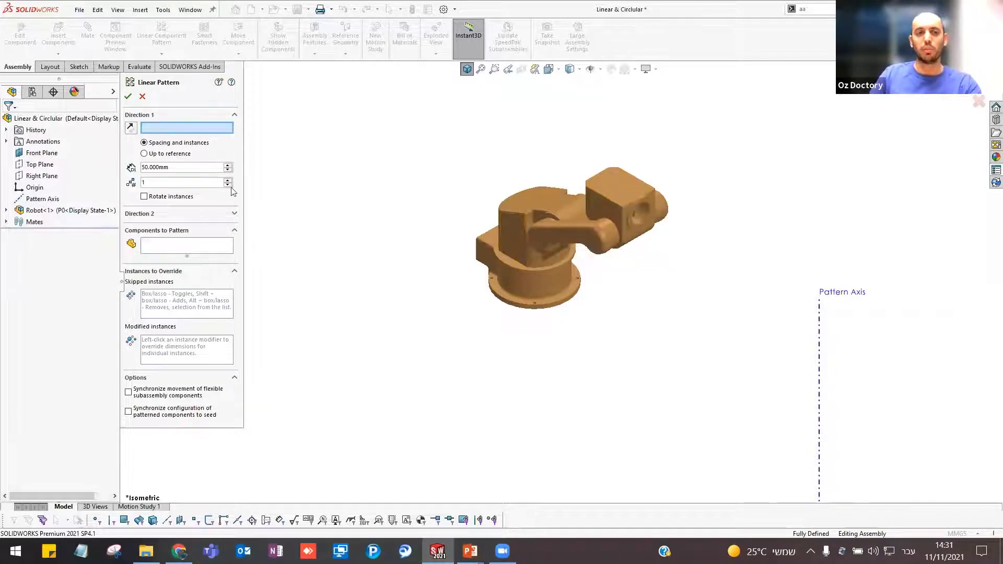
{"action": "left_click", "coordinate": [42, 153]}
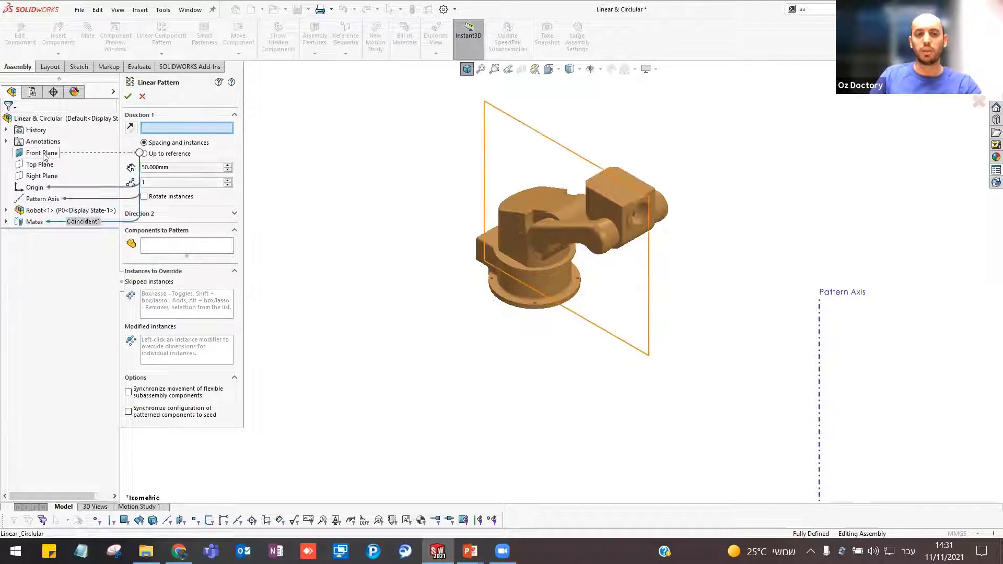
{"action": "left_click", "coordinate": [165, 132]}
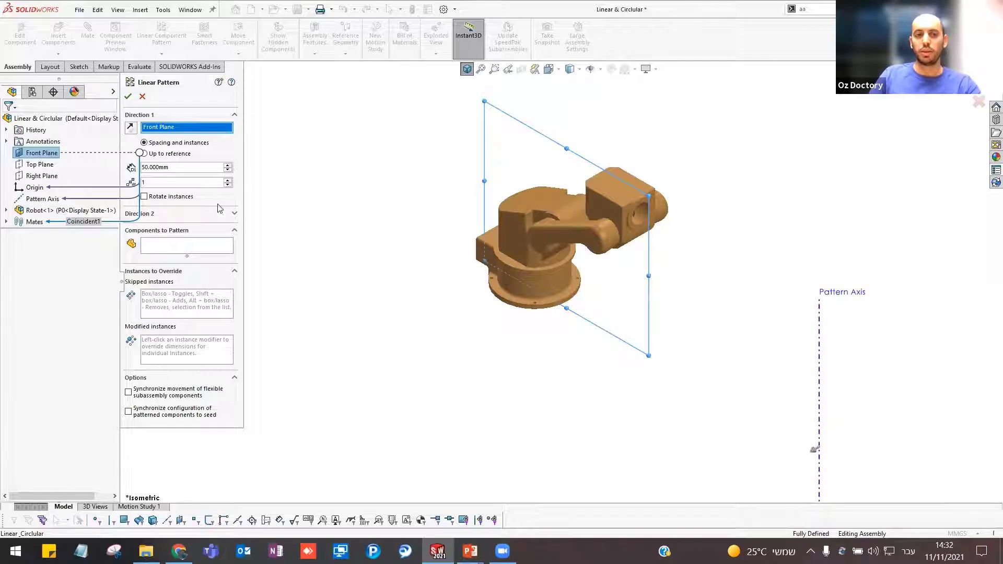
{"action": "left_click", "coordinate": [134, 129]}
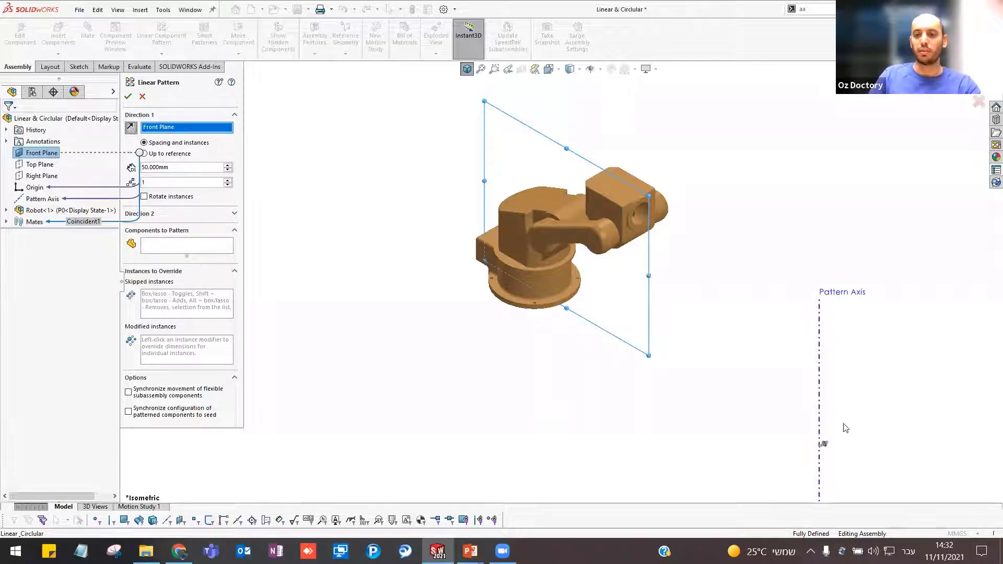
- Set 800 mm spacing and 5 instances, pattern Robot<1>, and create LocalLPattern1
{"action": "left_click", "coordinate": [211, 168]}
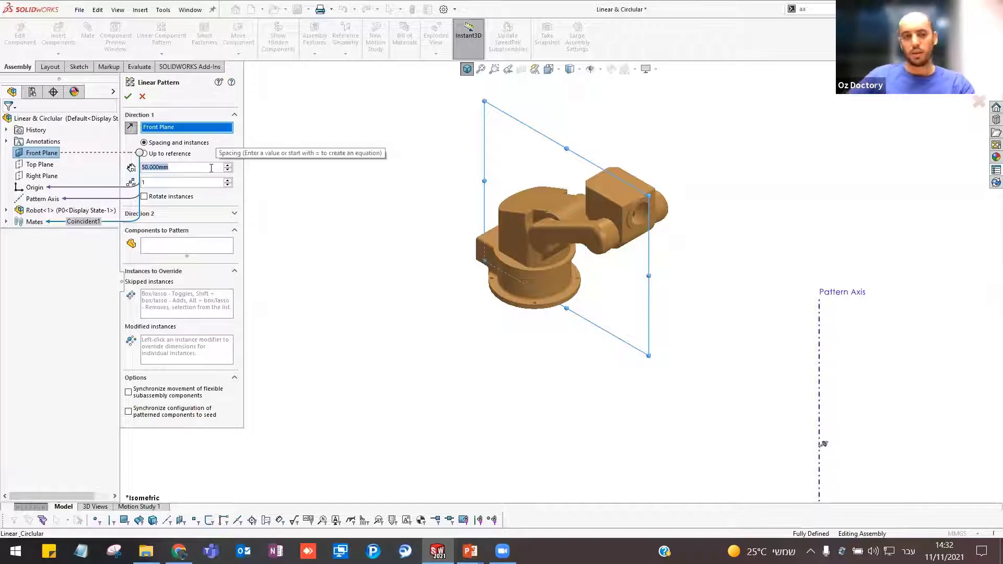
{"action": "type", "text": "800"}
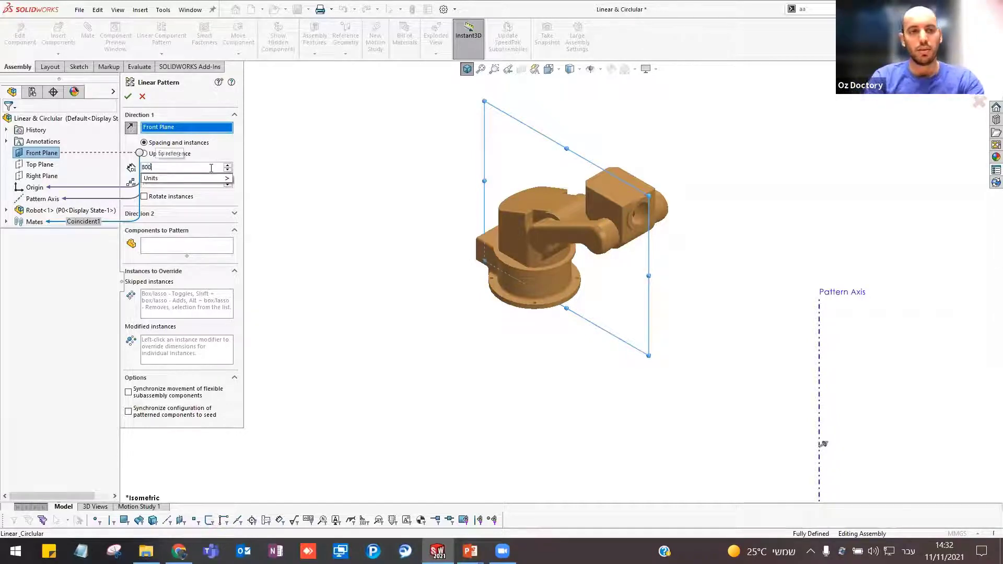
{"action": "key", "text": "Return"}
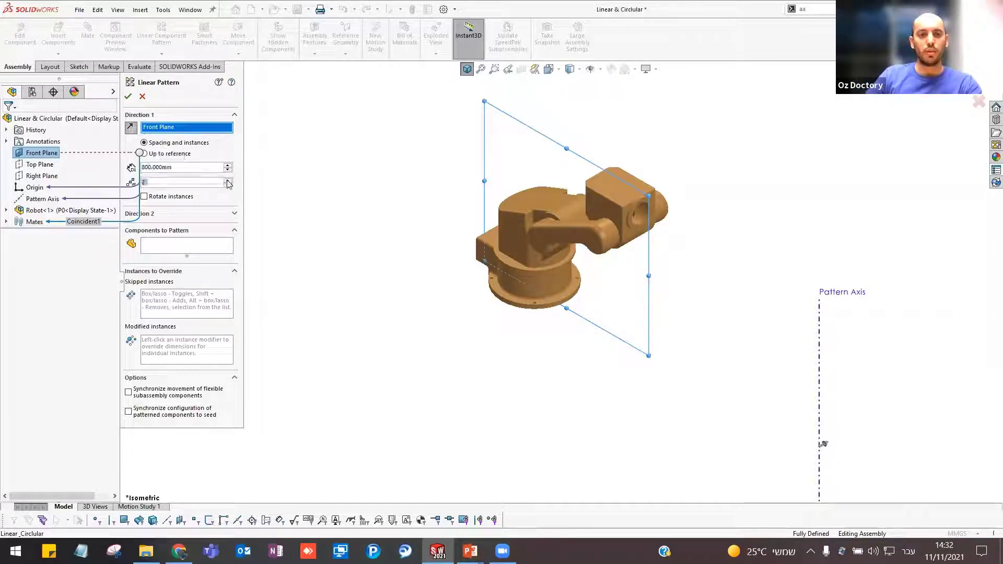
{"action": "left_click", "coordinate": [228, 180]}
{"action": "scroll", "coordinate": [376, 262], "scroll_direction": "up", "scroll_amount": 5}
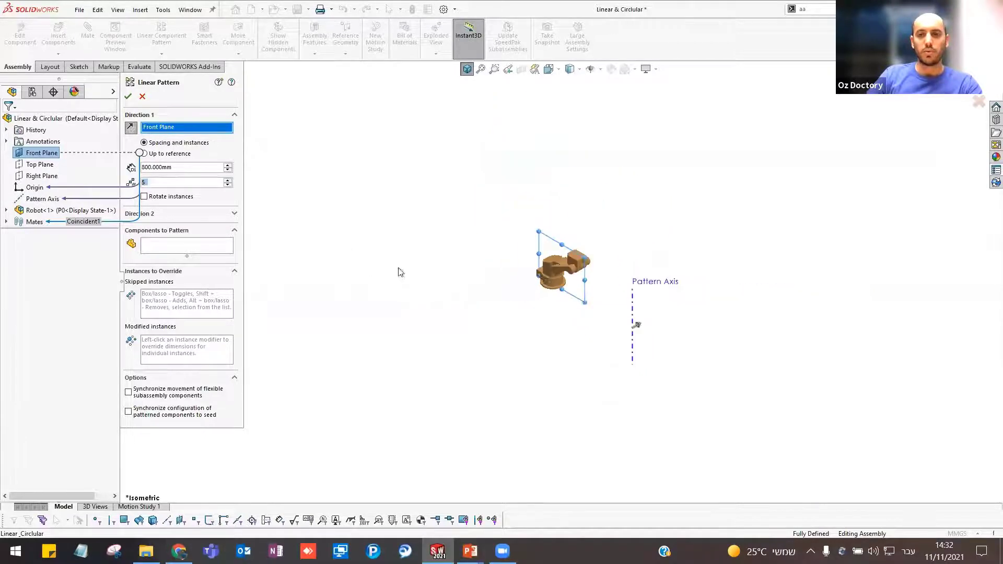
{"action": "left_click", "coordinate": [178, 249]}
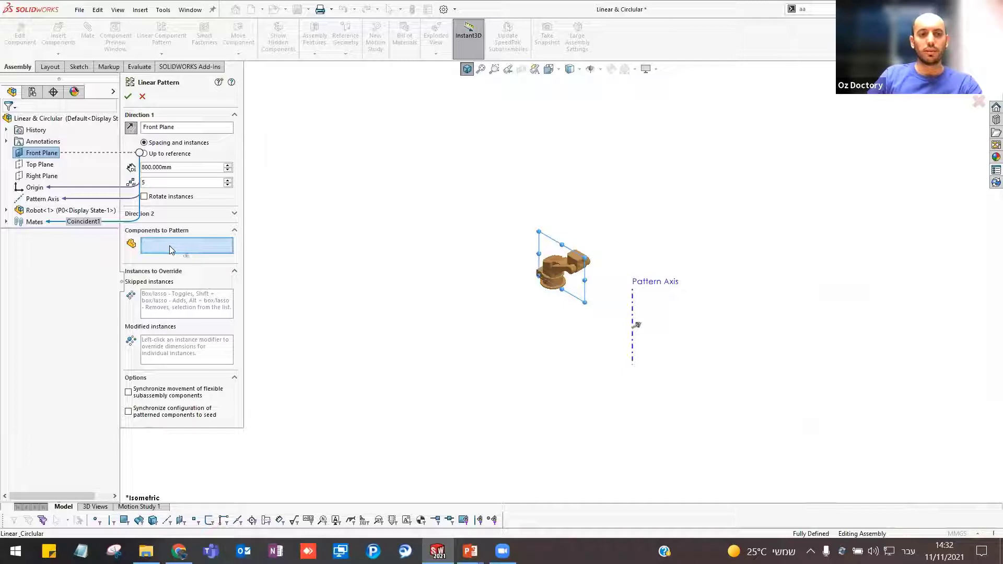
{"action": "left_click", "coordinate": [46, 212]}
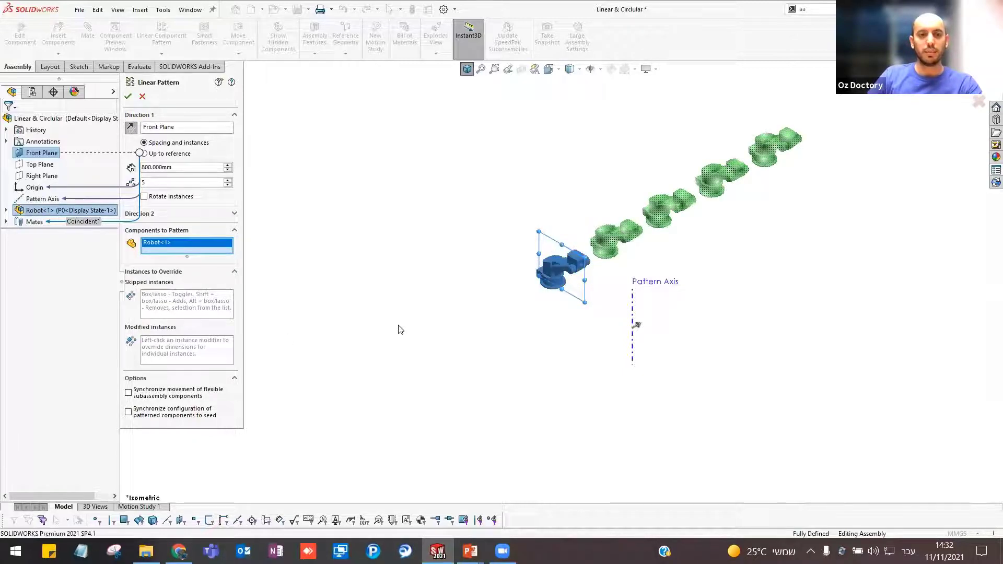
{"action": "left_click", "coordinate": [128, 96]}
- Reopen LocalLPattern1 for editing via Edit Feature
{"action": "scroll", "coordinate": [551, 238], "scroll_direction": "down", "scroll_amount": 3}
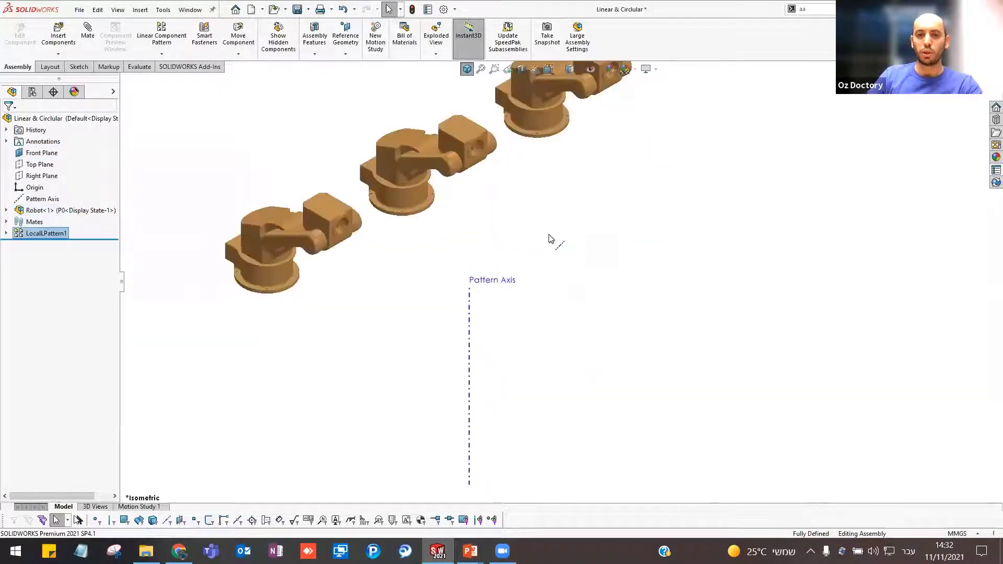
{"action": "scroll", "coordinate": [555, 257], "scroll_direction": "up", "scroll_amount": 3}
{"action": "scroll", "coordinate": [559, 273], "scroll_direction": "up", "scroll_amount": 2}
{"action": "scroll", "coordinate": [560, 272], "scroll_direction": "down", "scroll_amount": 2}
{"action": "scroll", "coordinate": [560, 272], "scroll_direction": "down", "scroll_amount": 1}
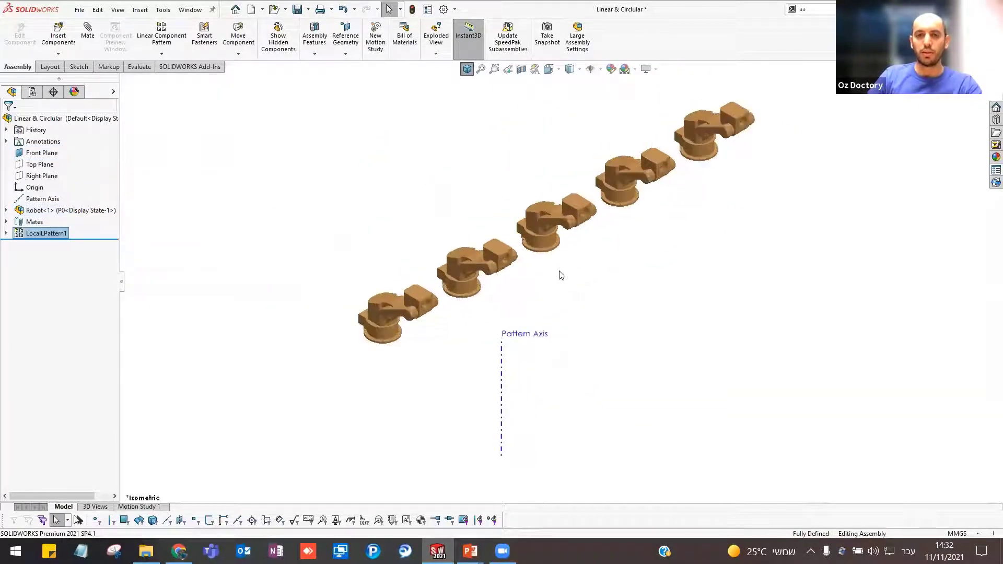
{"action": "scroll", "coordinate": [560, 275], "scroll_direction": "down", "scroll_amount": 2}
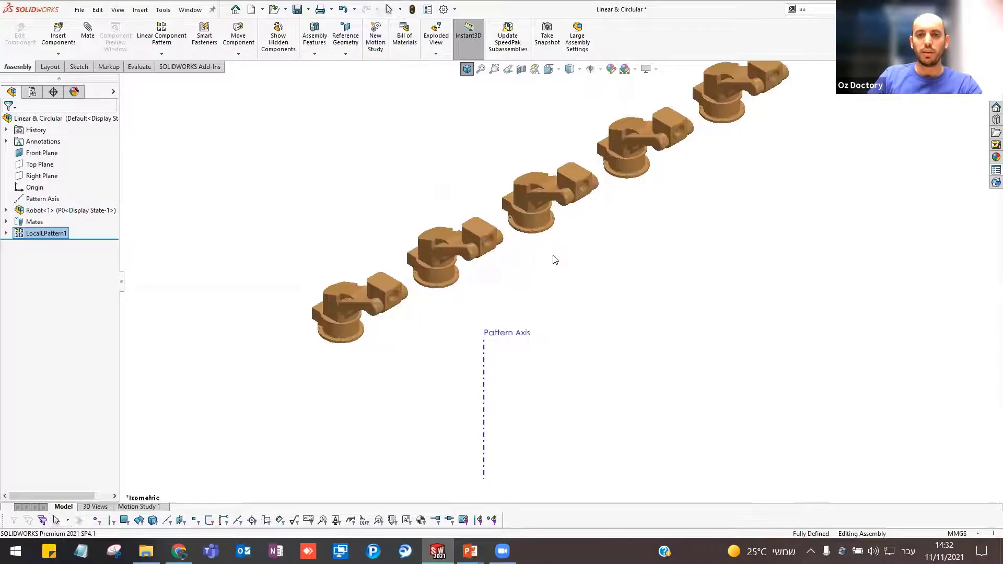
{"action": "right_click", "coordinate": [43, 236]}
{"action": "left_click", "coordinate": [49, 204]}
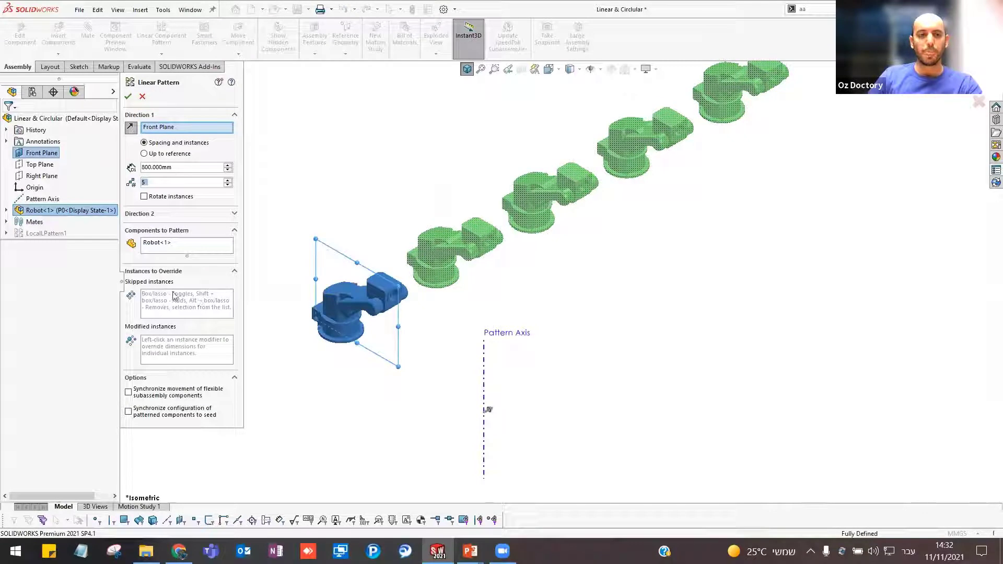
- Skip the second robot copy, instance (2, 1), in the pattern
{"action": "left_click", "coordinate": [176, 304]}
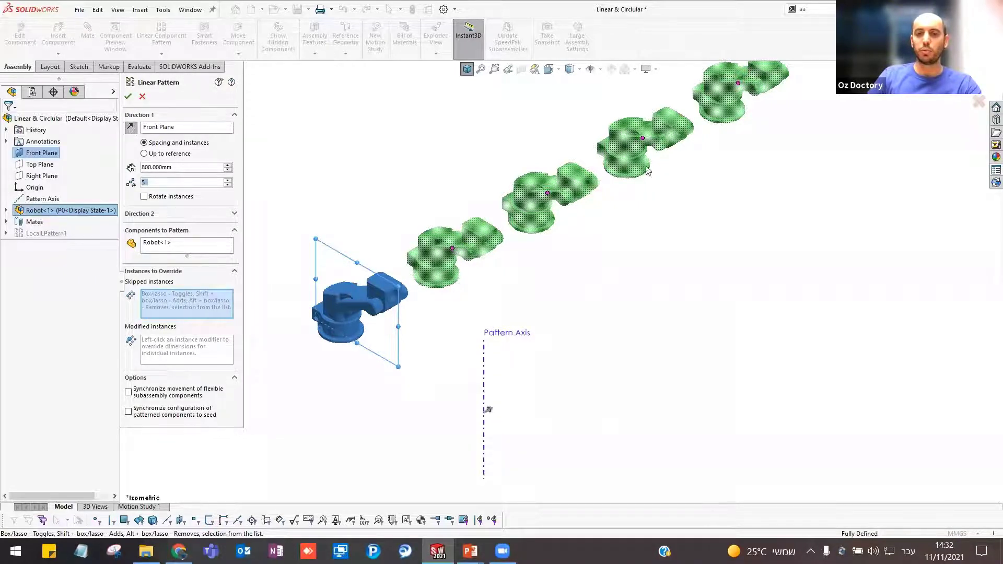
{"action": "right_click", "coordinate": [452, 249]}
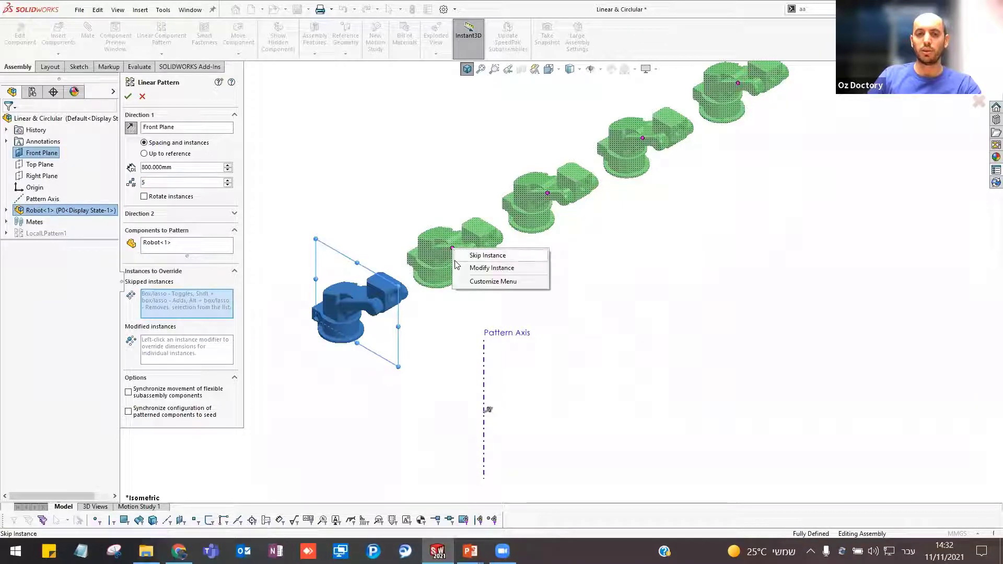
{"action": "left_click", "coordinate": [513, 256]}
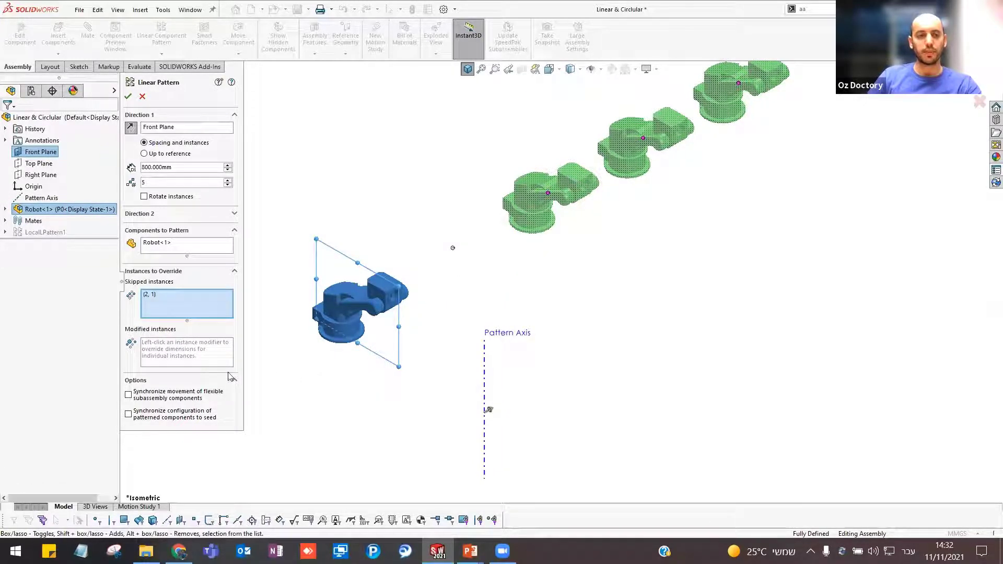
{"action": "left_click", "coordinate": [203, 349]}
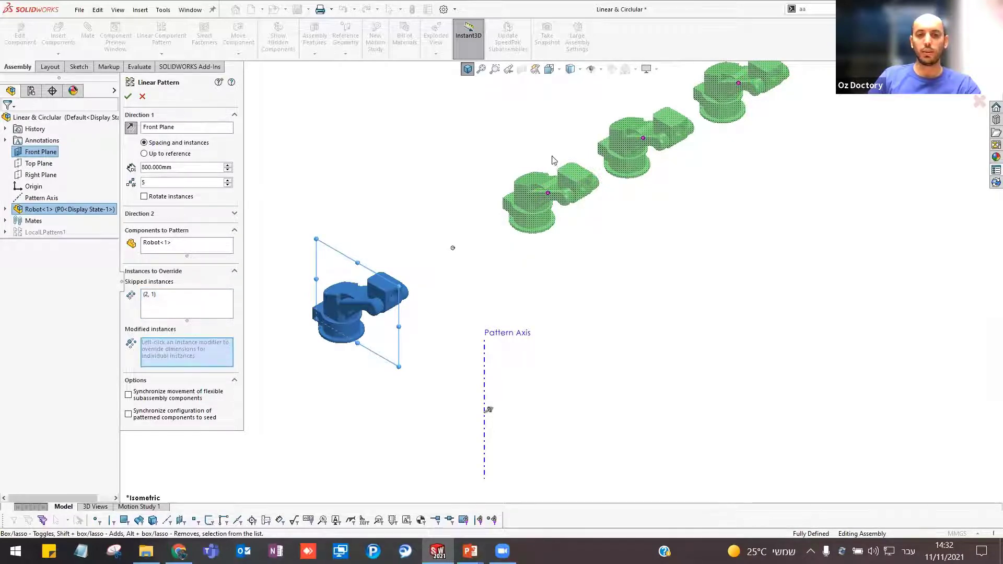
- Override instance (3, 1) to 1480 mm from the seed and finish the pattern
{"action": "scroll", "coordinate": [618, 217], "scroll_direction": "up", "scroll_amount": 1}
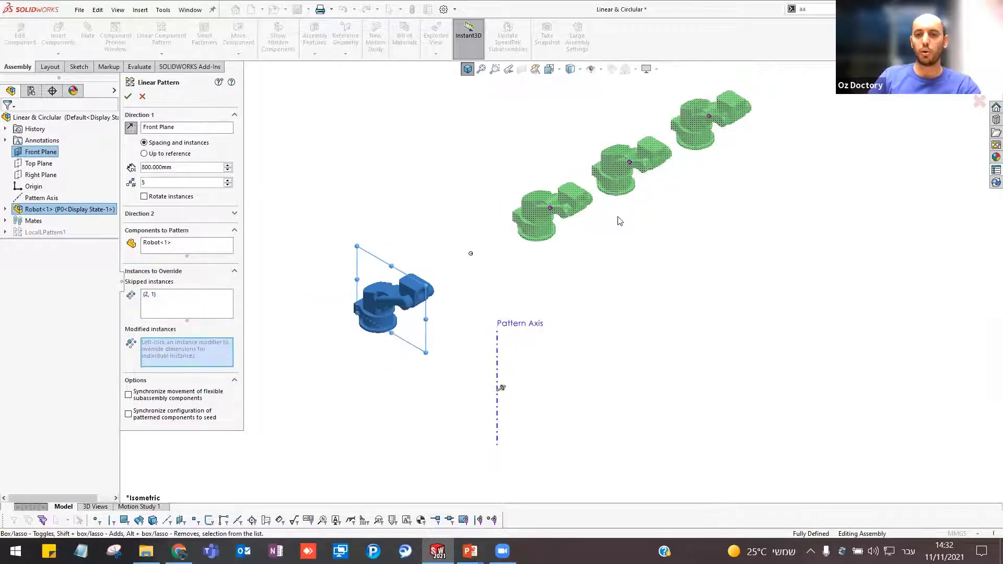
{"action": "right_click", "coordinate": [551, 208]}
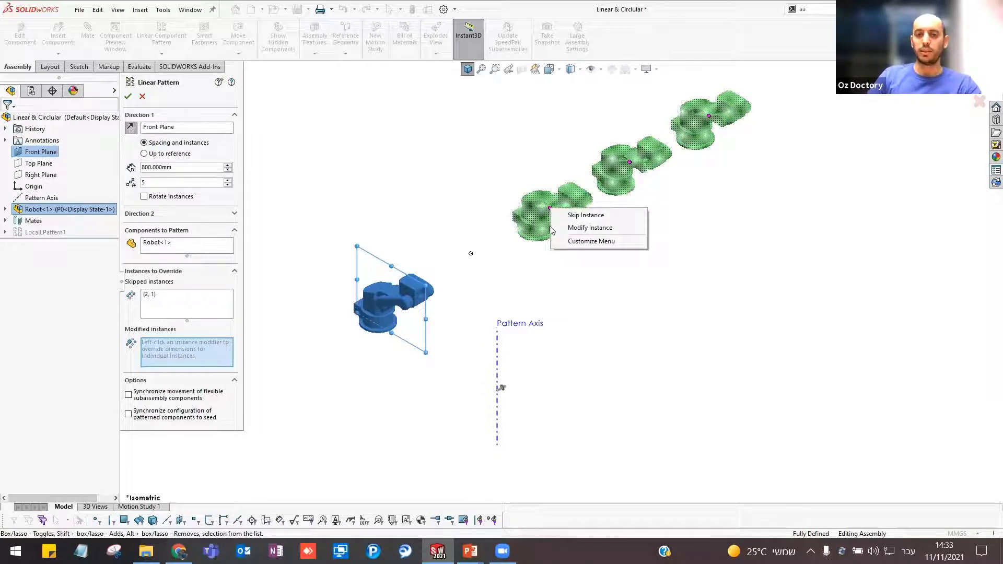
{"action": "left_click", "coordinate": [589, 228]}
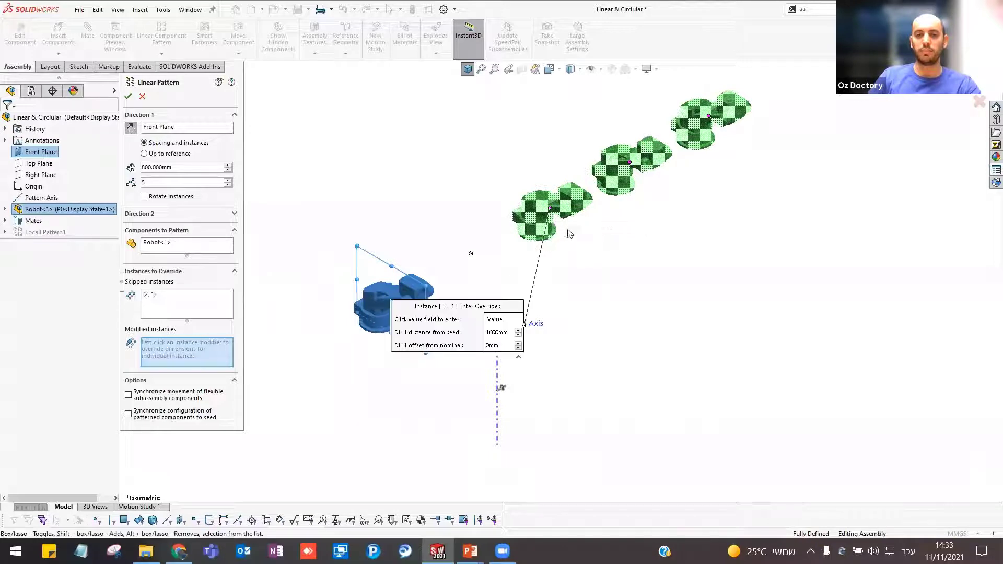
{"action": "left_click_drag", "start_coordinate": [486, 299], "coordinate": [432, 146]}
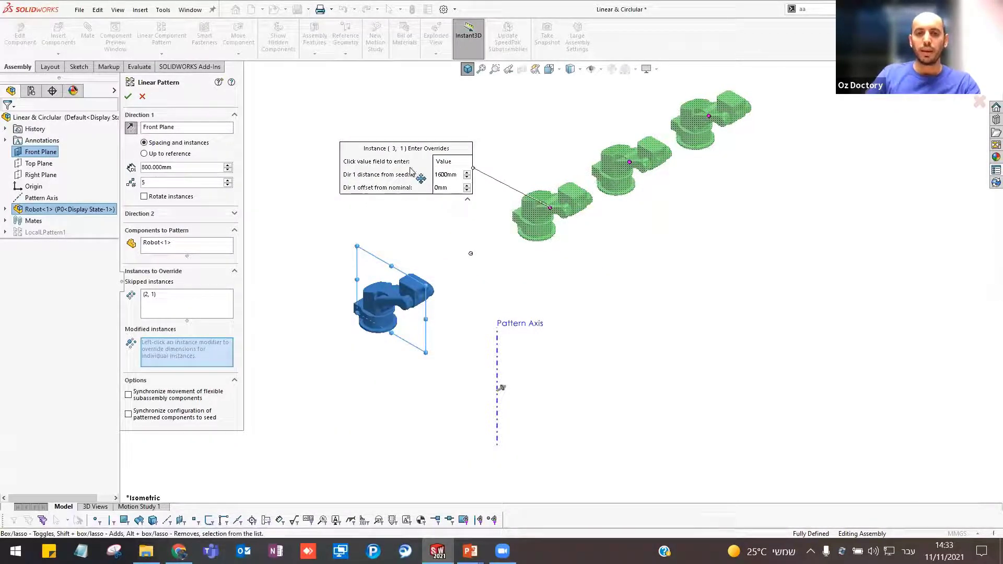
{"action": "left_click", "coordinate": [467, 177]}
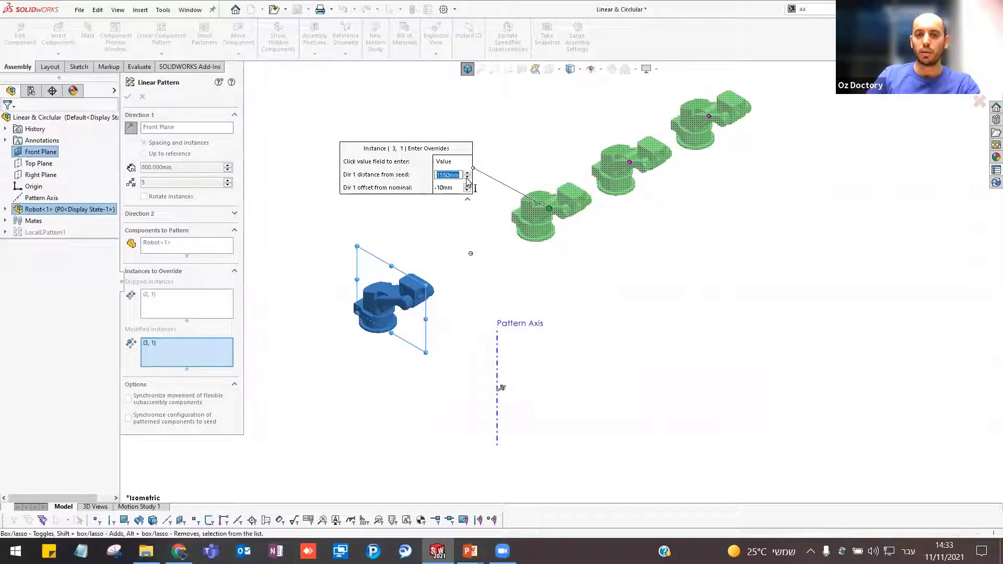
{"action": "left_click", "coordinate": [466, 178]}
{"action": "left_click", "coordinate": [467, 177]}
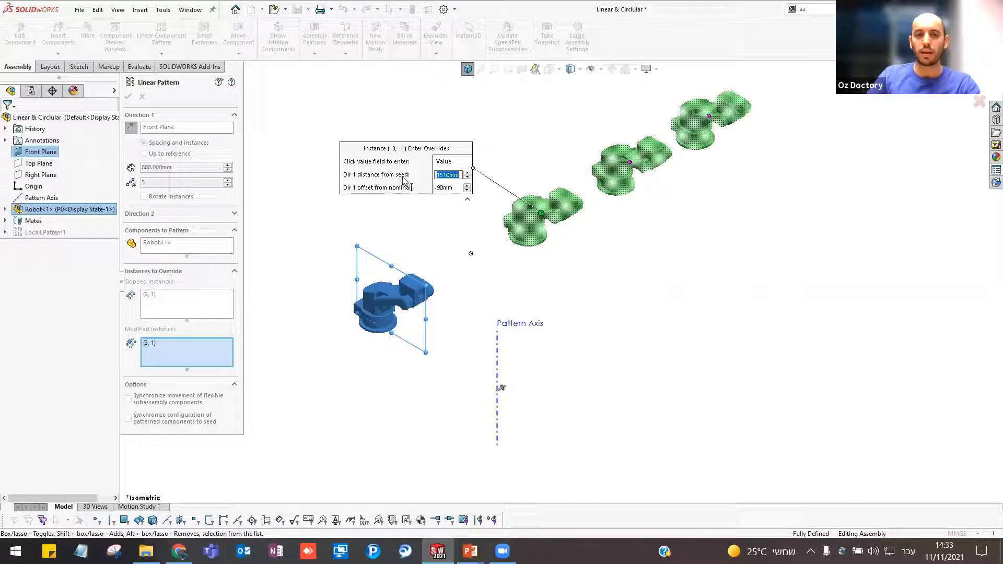
{"action": "left_click", "coordinate": [467, 178]}
{"action": "left_click", "coordinate": [467, 178]}
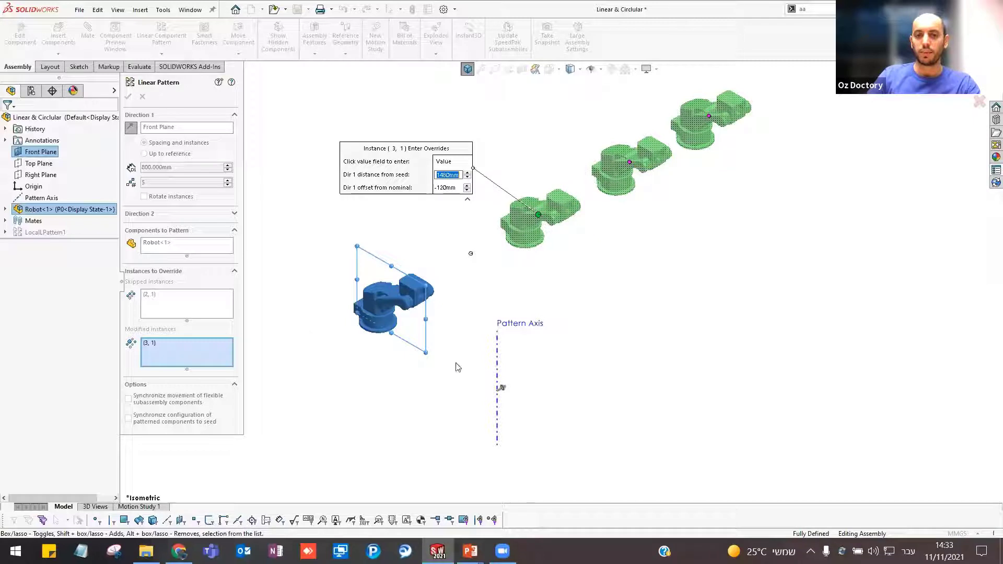
{"action": "left_click", "coordinate": [216, 241]}
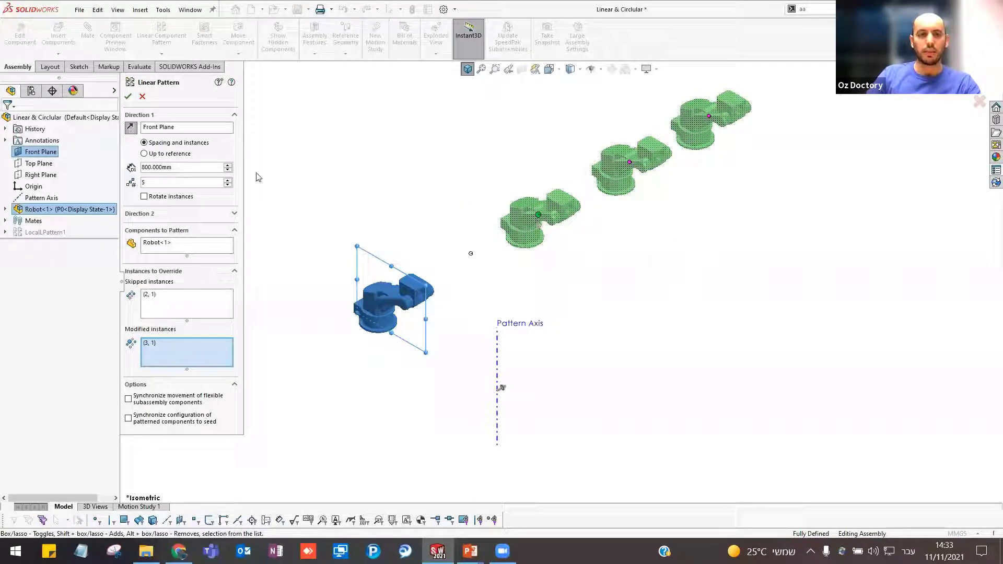
{"action": "key", "text": "Return"}
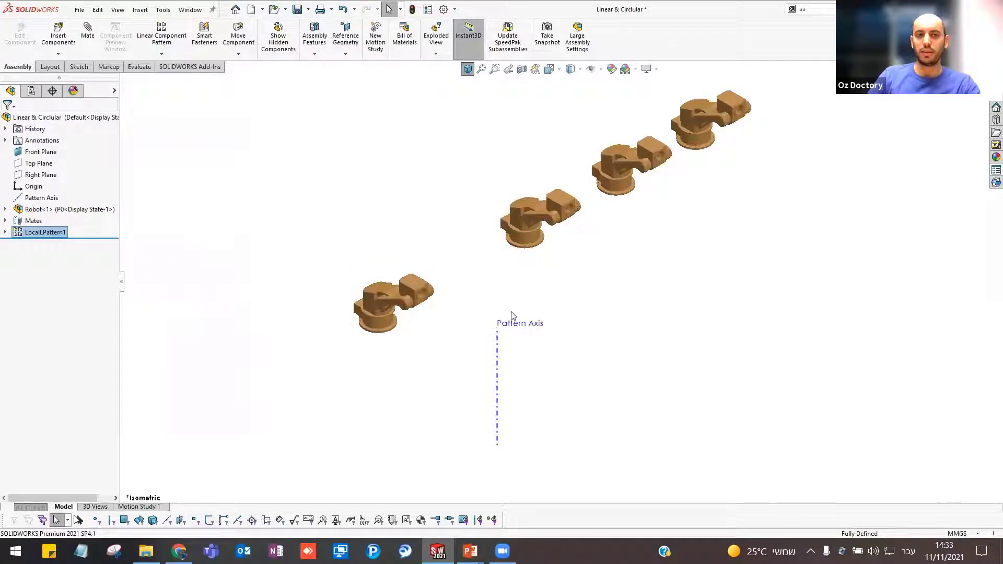
- Rotate the view and show the component pattern type list
{"action": "middle_click_drag", "start_coordinate": [512, 315], "coordinate": [533, 320]}
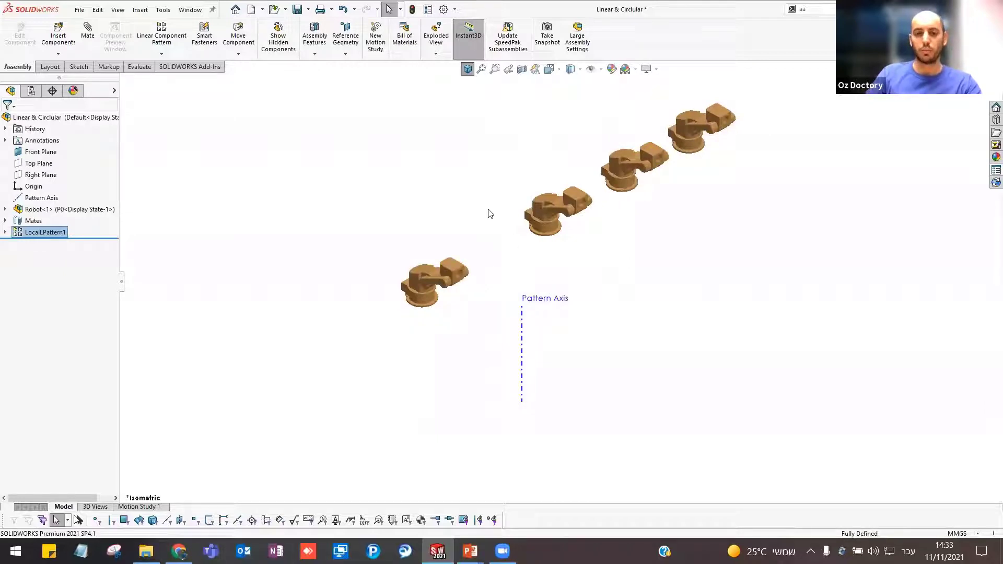
{"action": "left_click", "coordinate": [435, 190]}
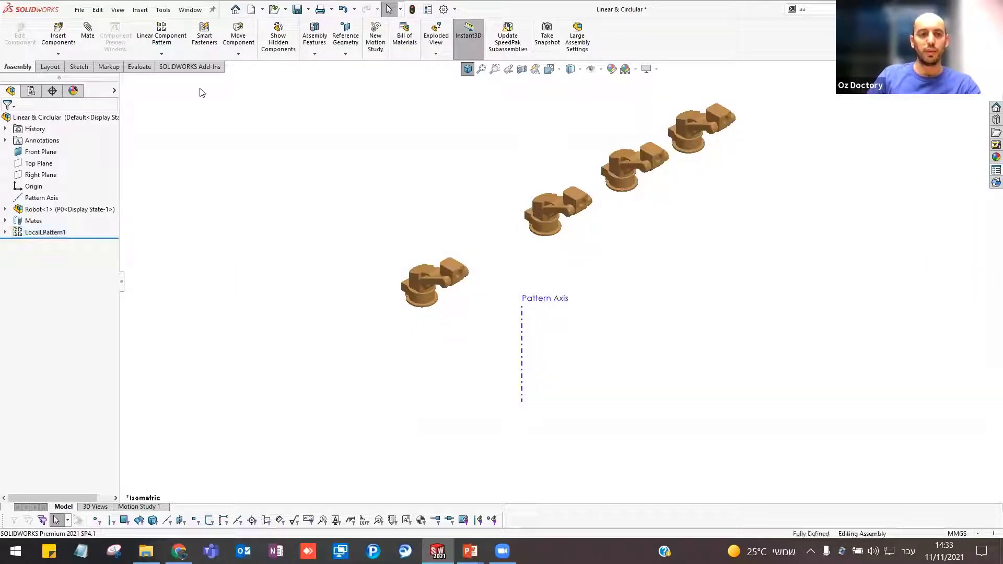
{"action": "left_click", "coordinate": [161, 54]}
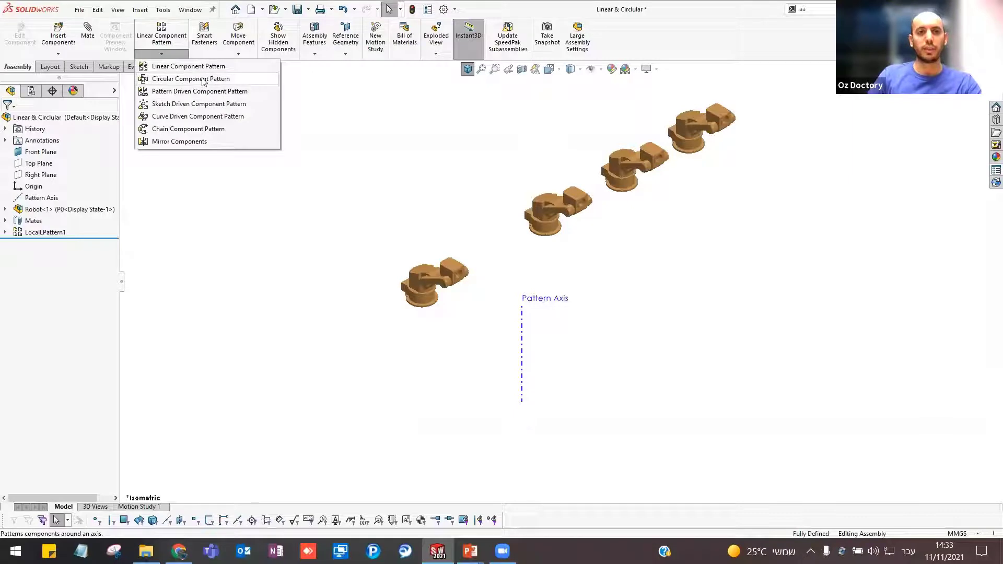
- Start a circular component pattern using Pattern Axis as the rotation axis
{"action": "left_click", "coordinate": [241, 84]}
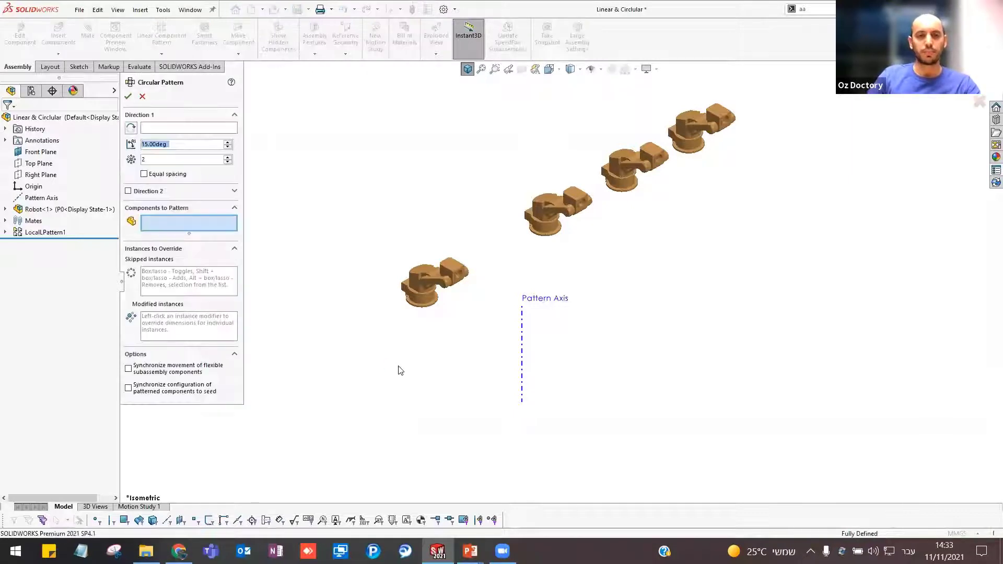
{"action": "left_click", "coordinate": [166, 128]}
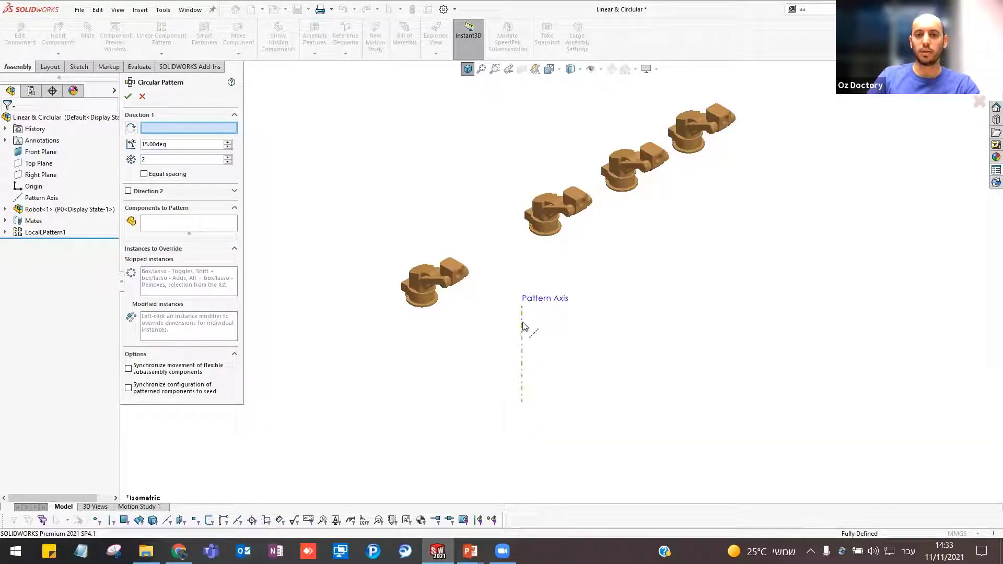
{"action": "left_click", "coordinate": [522, 360]}
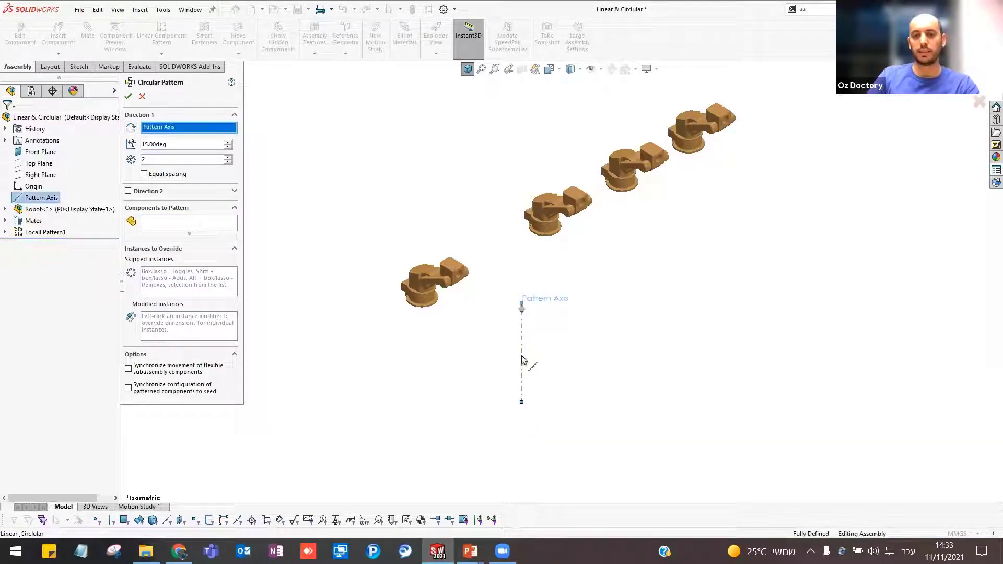
{"action": "scroll", "coordinate": [550, 430], "scroll_direction": "down", "scroll_amount": 1}
{"action": "scroll", "coordinate": [545, 398], "scroll_direction": "down", "scroll_amount": 2}
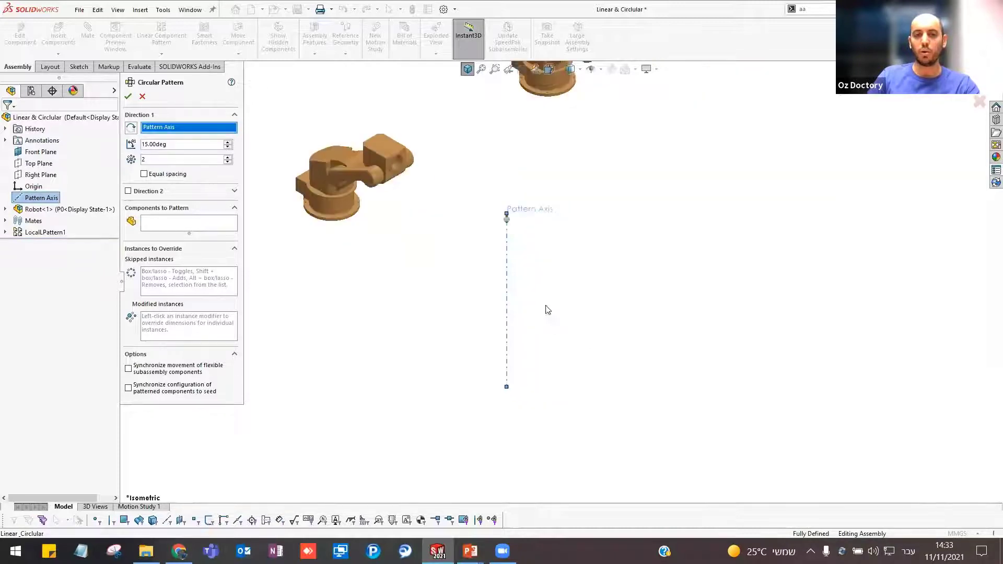
{"action": "scroll", "coordinate": [344, 203], "scroll_direction": "down", "scroll_amount": 3}
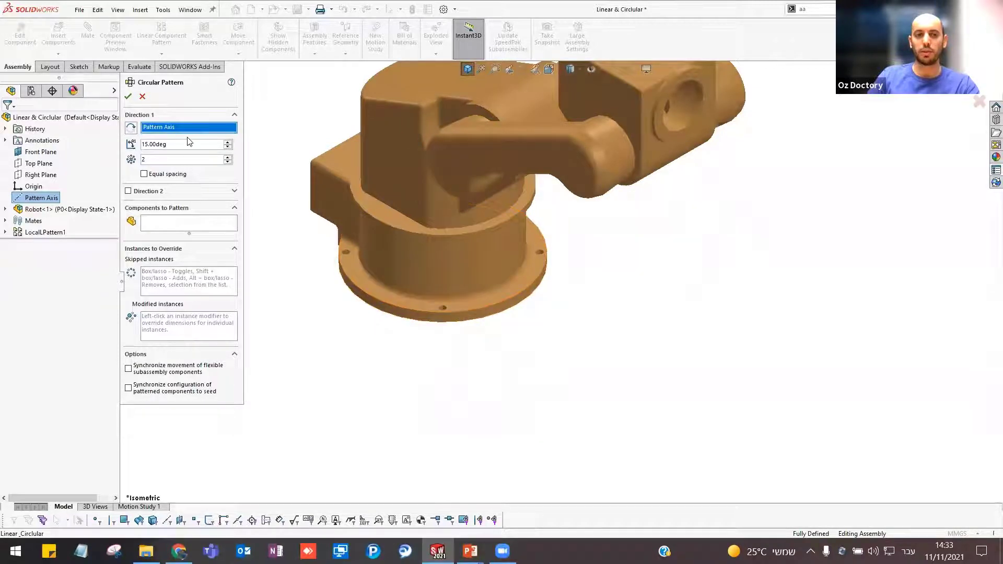
{"action": "scroll", "coordinate": [538, 342], "scroll_direction": "down", "scroll_amount": 2}
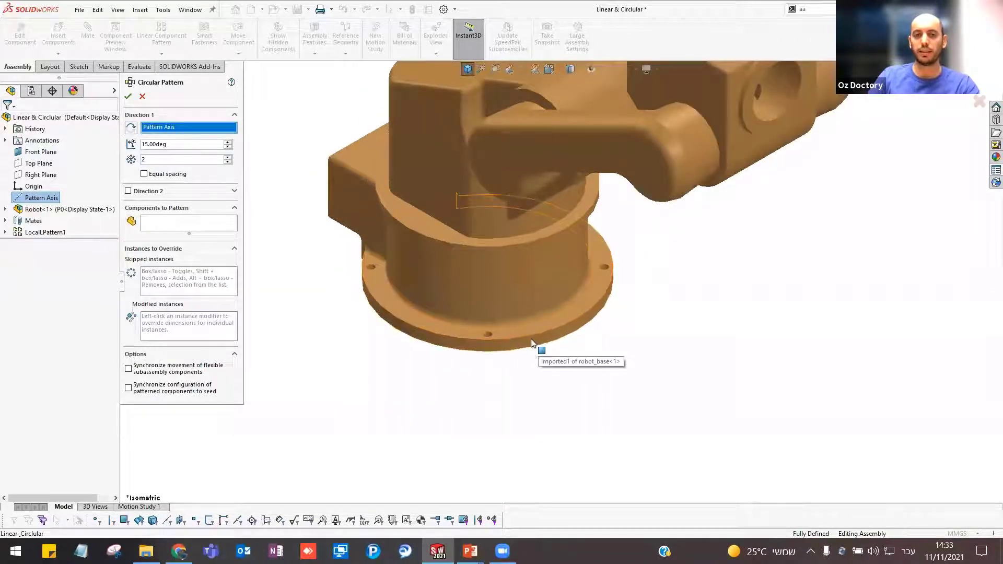
{"action": "scroll", "coordinate": [517, 321], "scroll_direction": "up", "scroll_amount": 2}
{"action": "scroll", "coordinate": [601, 366], "scroll_direction": "up", "scroll_amount": 3}
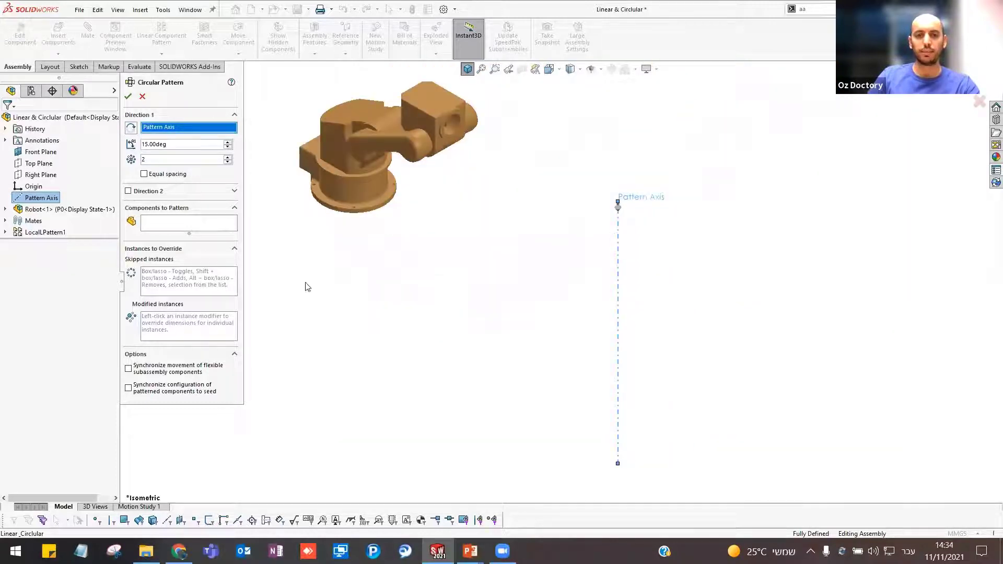
- Pattern Robot<1> in reversed direction, 4 instances equally spaced over 180°
{"action": "left_click", "coordinate": [194, 222]}
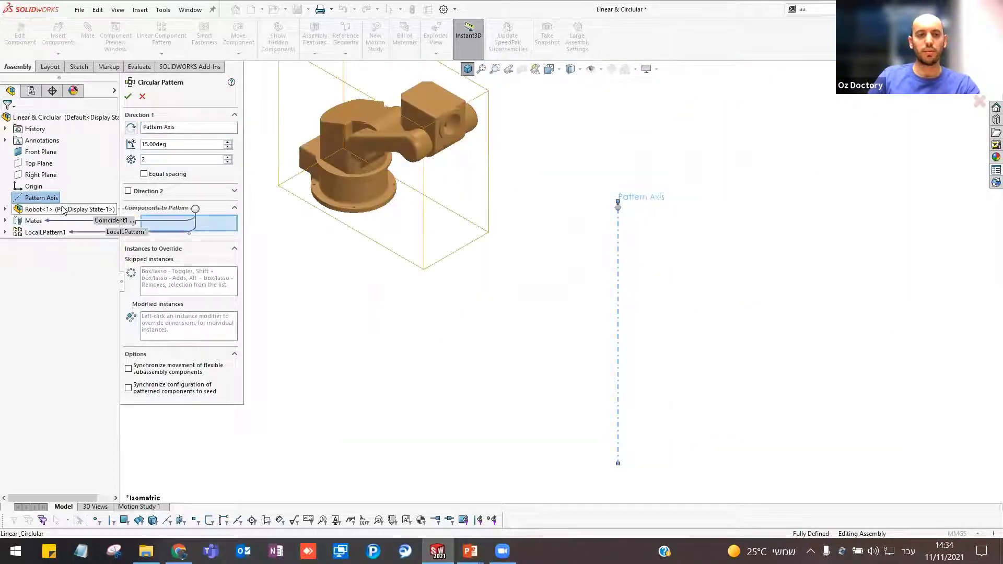
{"action": "left_click", "coordinate": [79, 209]}
{"action": "scroll", "coordinate": [366, 315], "scroll_direction": "up", "scroll_amount": 2}
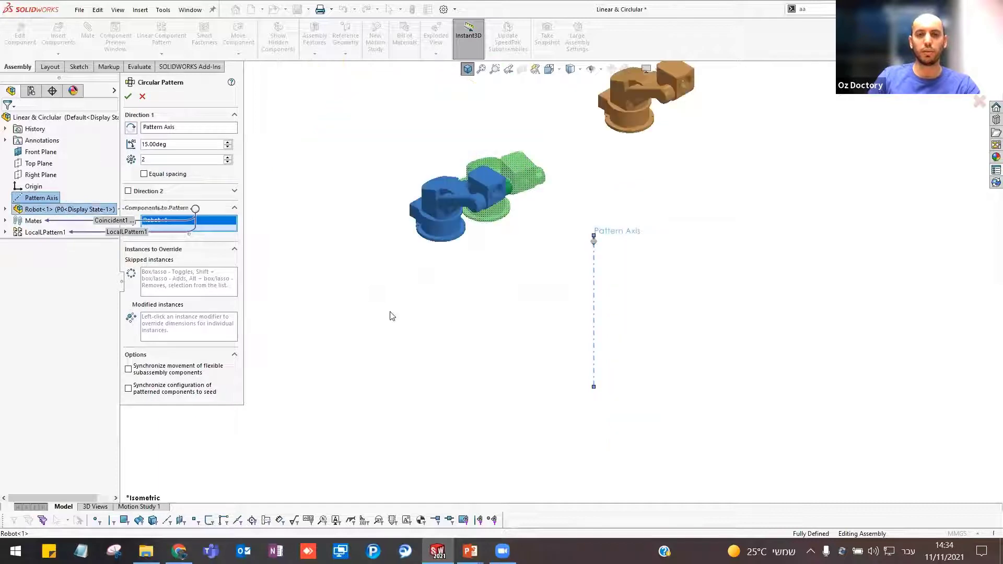
{"action": "left_click", "coordinate": [228, 157]}
{"action": "left_click", "coordinate": [228, 157]}
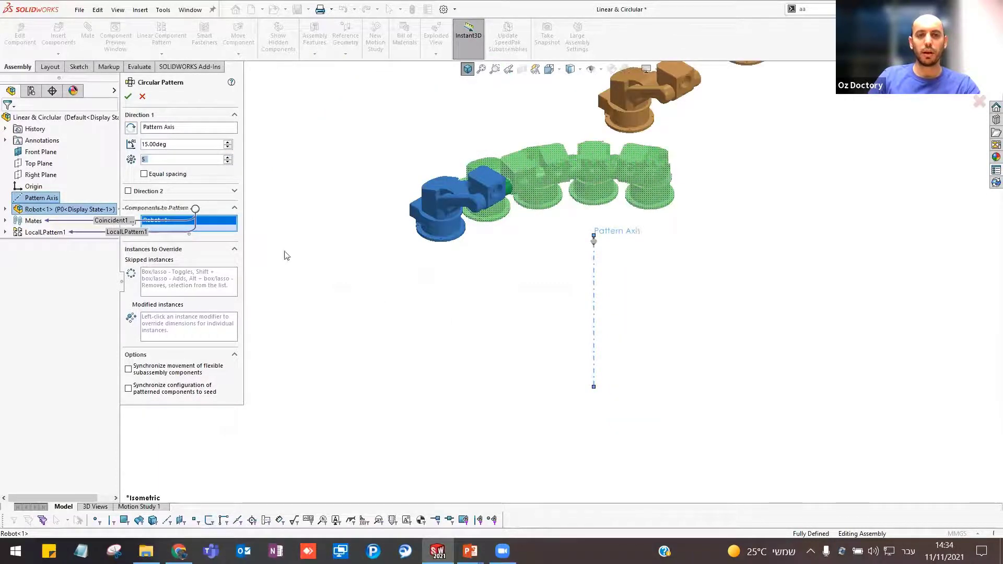
{"action": "left_click", "coordinate": [131, 127]}
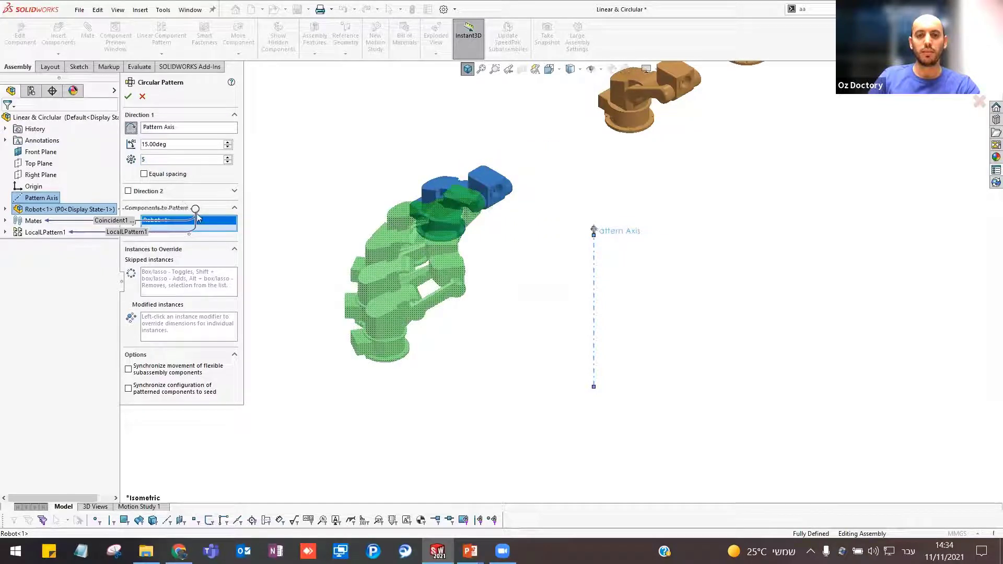
{"action": "left_click", "coordinate": [163, 176]}
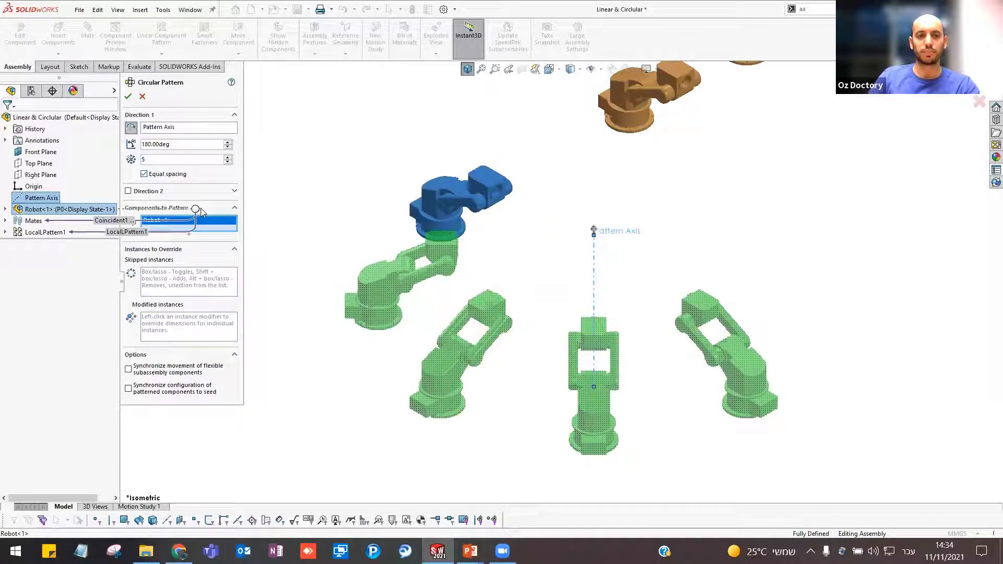
{"action": "left_click", "coordinate": [228, 163]}
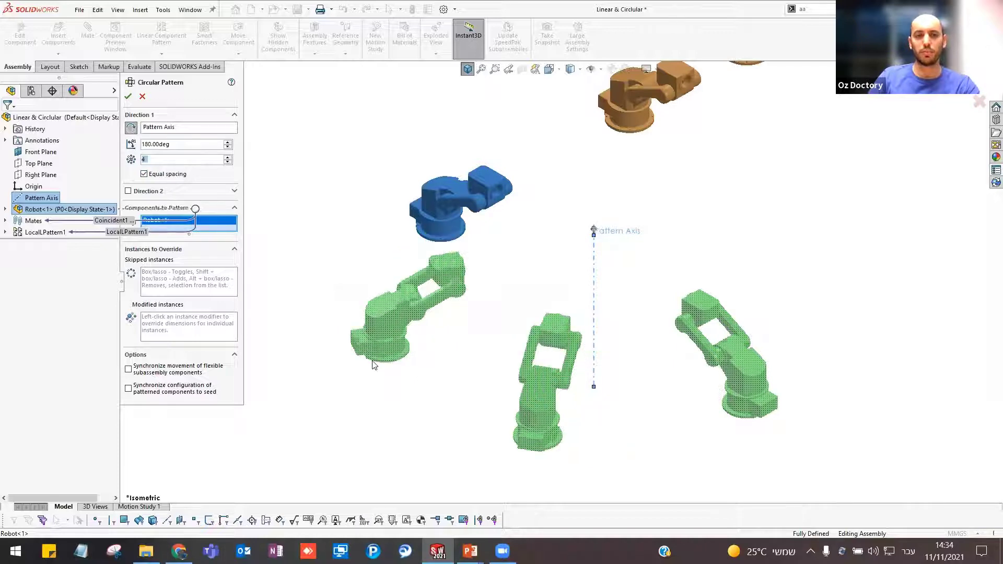
- Toggle the skipped and modified instance boxes, then create LocalCirPattern1
{"action": "left_click", "coordinate": [200, 291]}
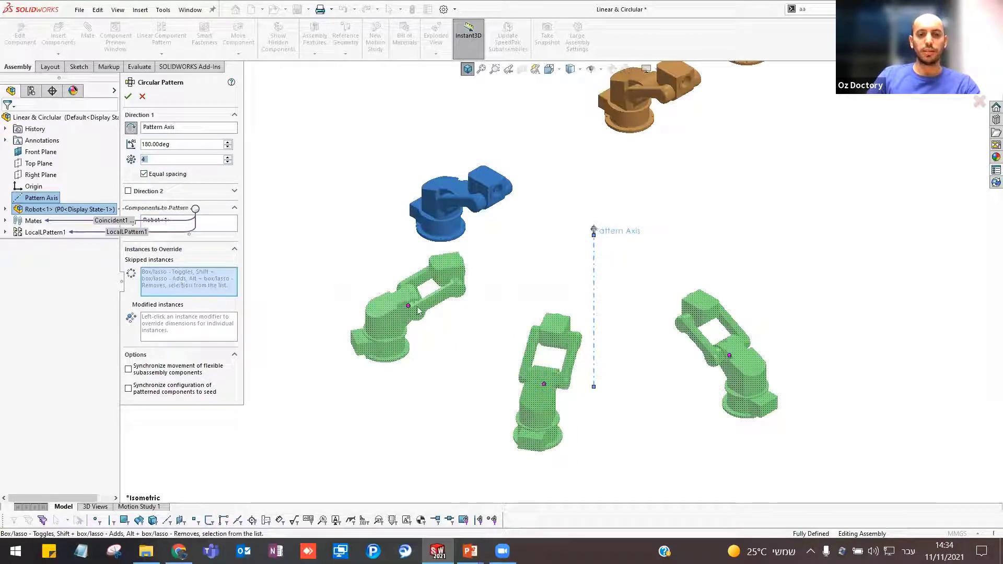
{"action": "left_click", "coordinate": [191, 323]}
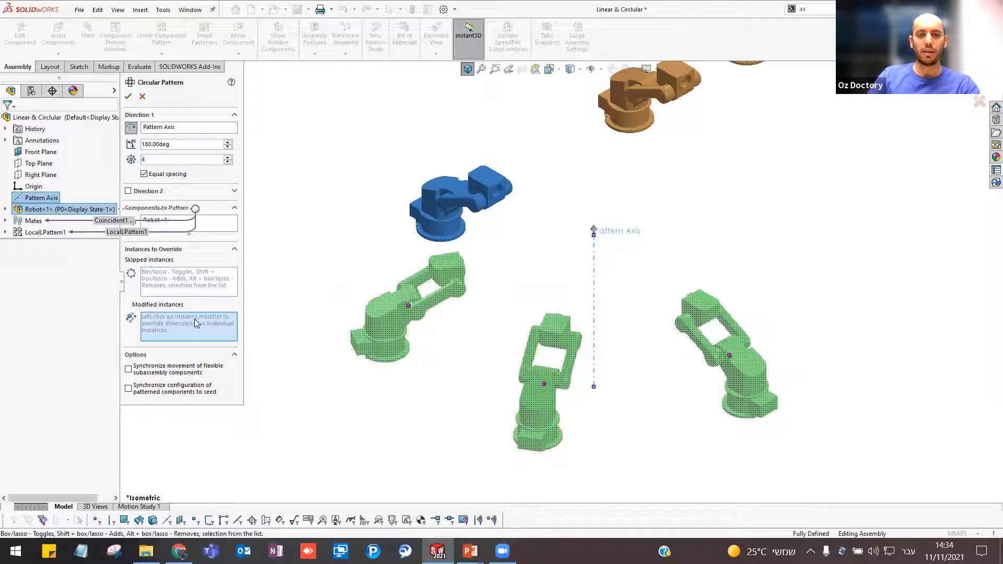
{"action": "left_click", "coordinate": [219, 295]}
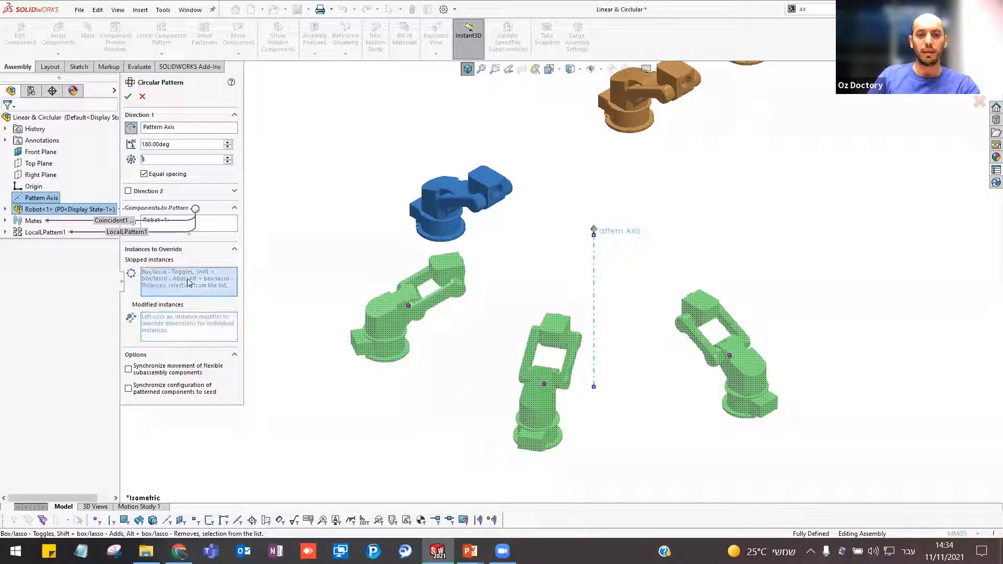
{"action": "left_click", "coordinate": [188, 312]}
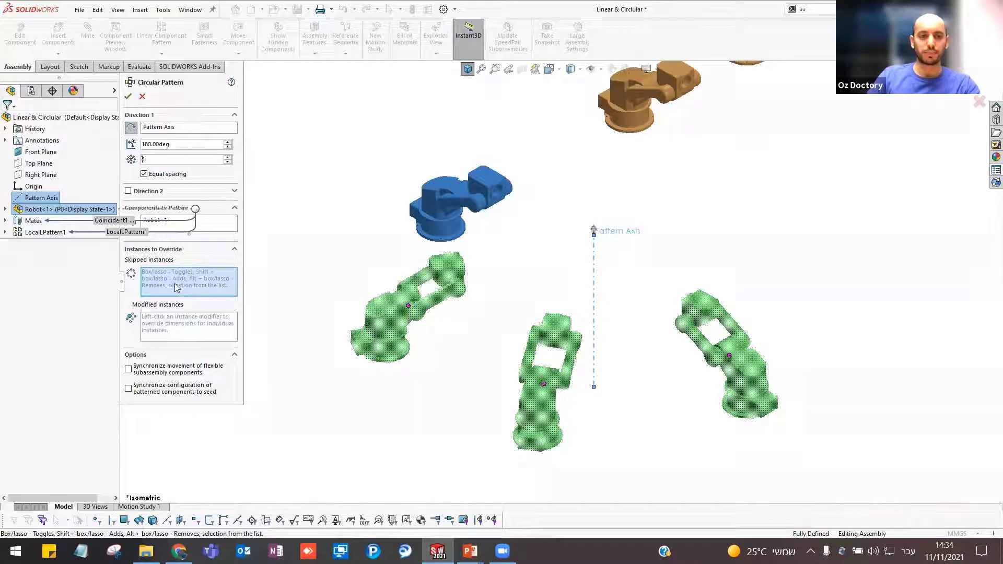
{"action": "left_click", "coordinate": [127, 96]}
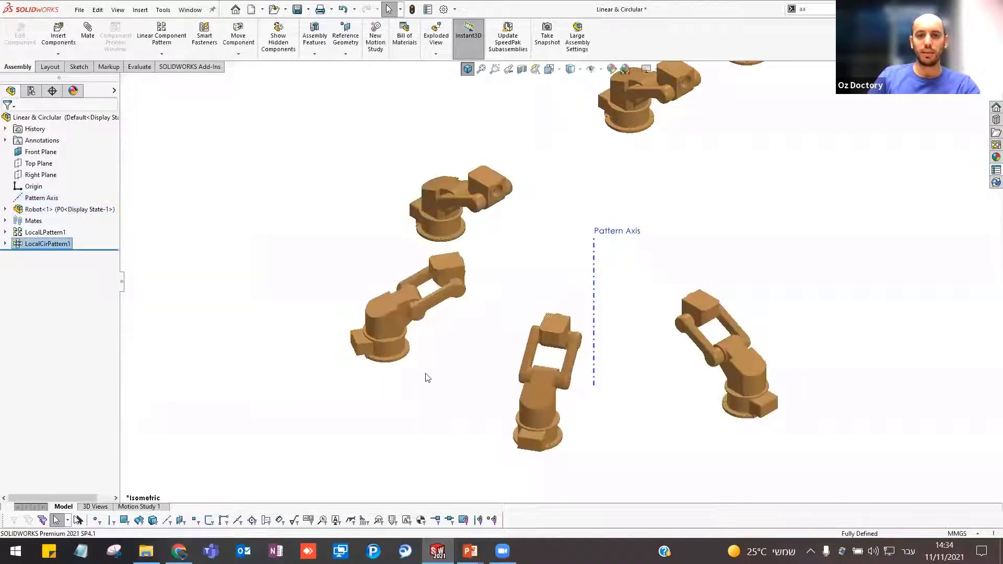
{"action": "scroll", "coordinate": [506, 345], "scroll_direction": "up", "scroll_amount": 3}
{"action": "middle_click_drag", "start_coordinate": [574, 292], "coordinate": [556, 299]}
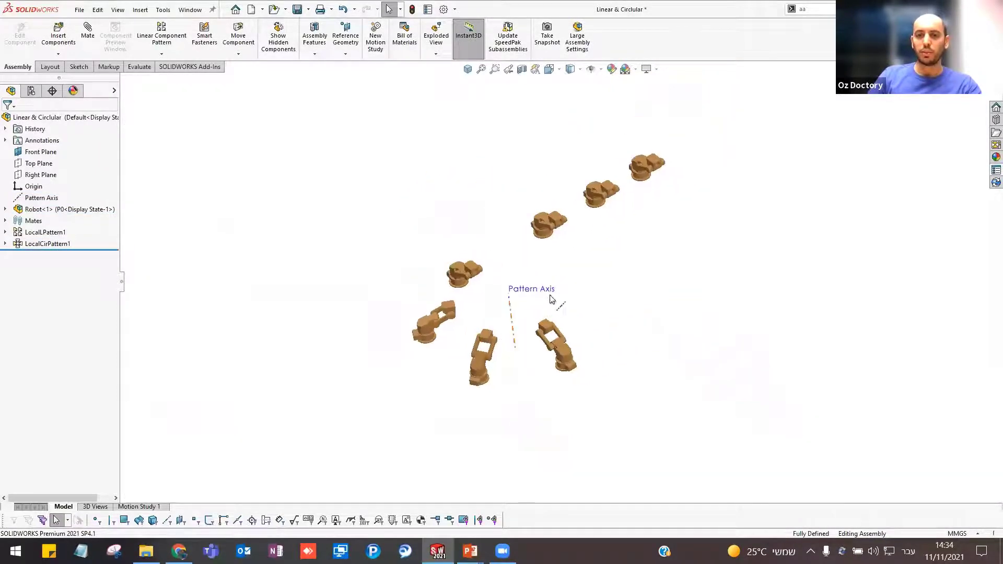
{"action": "left_click", "coordinate": [31, 232]}
{"action": "left_click", "coordinate": [44, 243]}
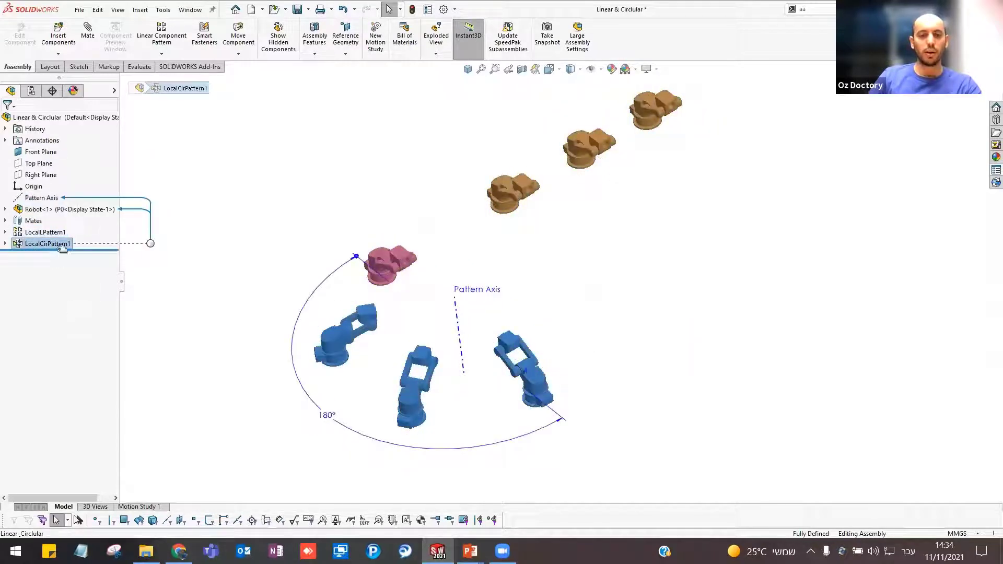
{"action": "left_click", "coordinate": [6, 233]}
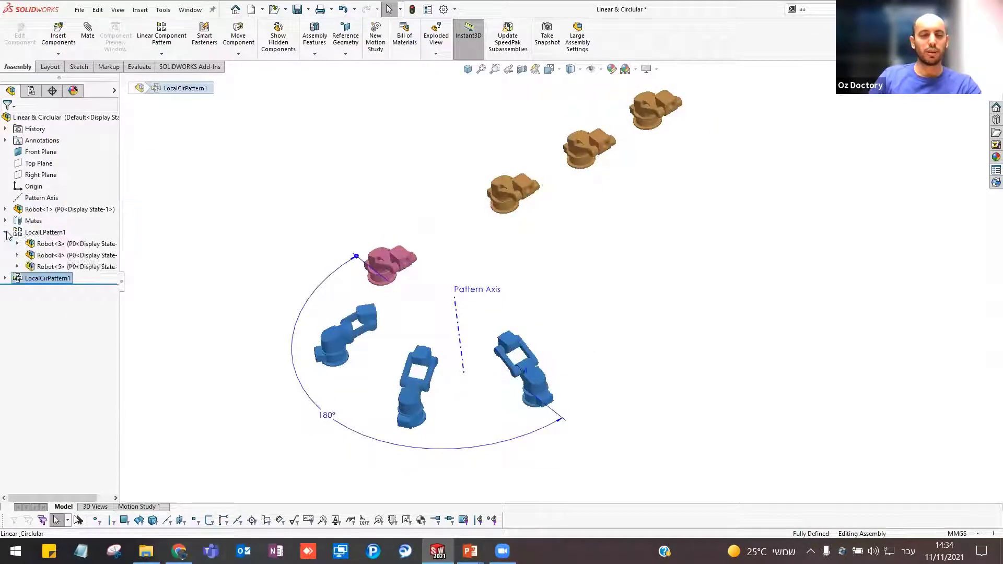
{"action": "double_click", "coordinate": [22, 278]}
{"action": "left_click", "coordinate": [42, 244]}
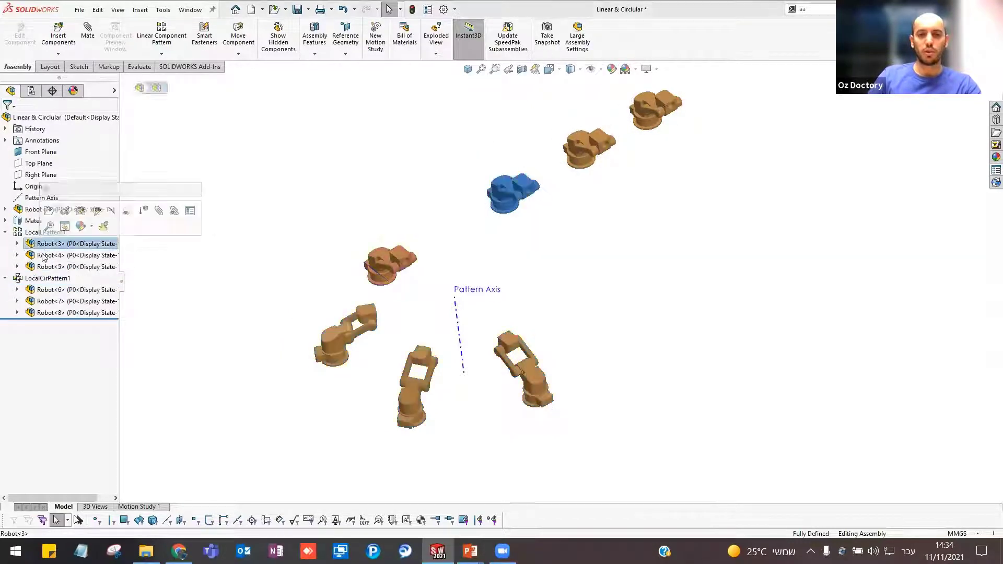
{"action": "left_click", "coordinate": [44, 267]}
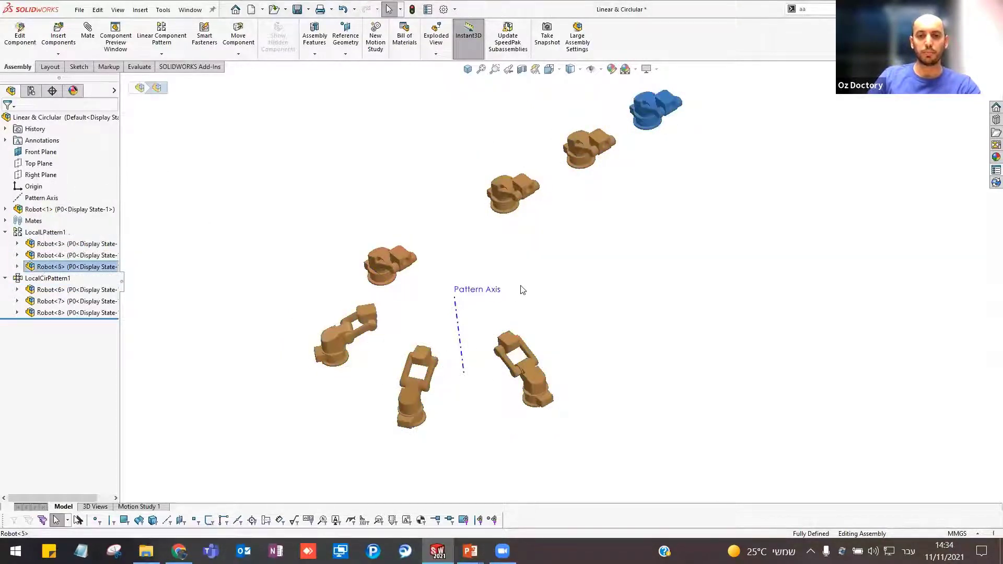
{"action": "left_click", "coordinate": [481, 264]}
{"action": "middle_click_drag", "start_coordinate": [481, 264], "coordinate": [457, 269]}
{"action": "scroll", "coordinate": [449, 274], "scroll_direction": "down", "scroll_amount": 3}
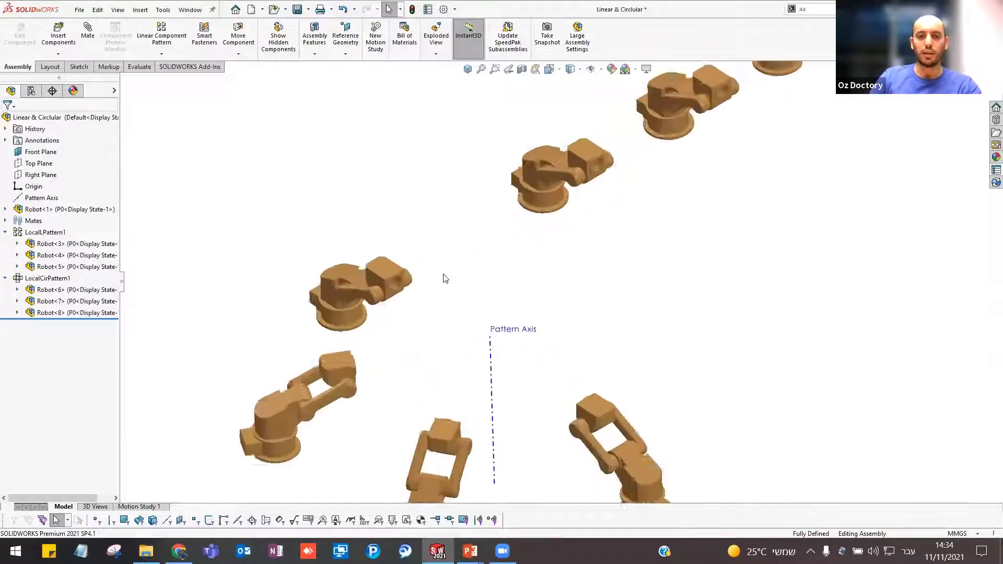
{"action": "scroll", "coordinate": [367, 283], "scroll_direction": "down", "scroll_amount": 2}
{"action": "left_click", "coordinate": [363, 264]}
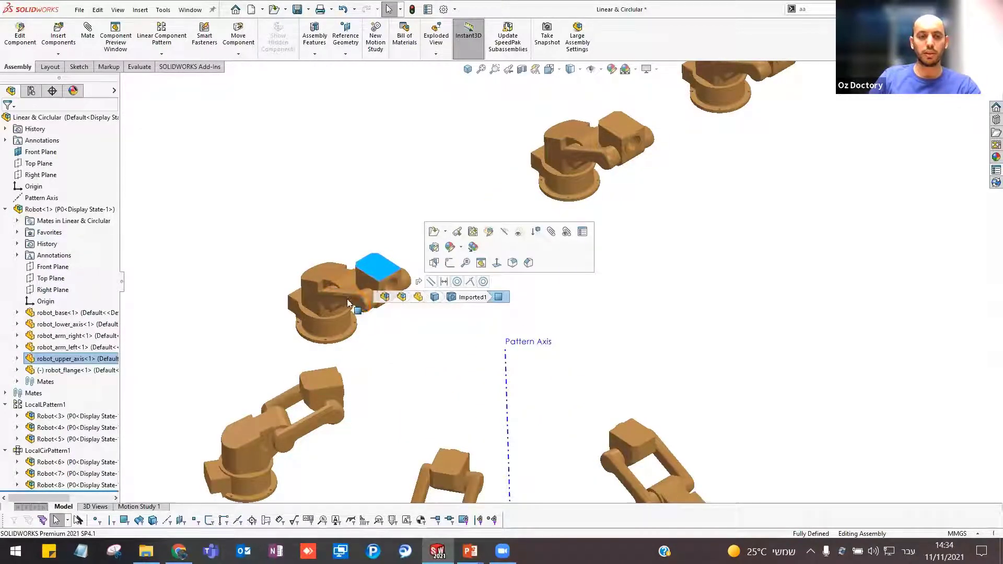
{"action": "middle_click_drag", "start_coordinate": [347, 299], "coordinate": [350, 298]}
{"action": "key", "text": "Escape"}
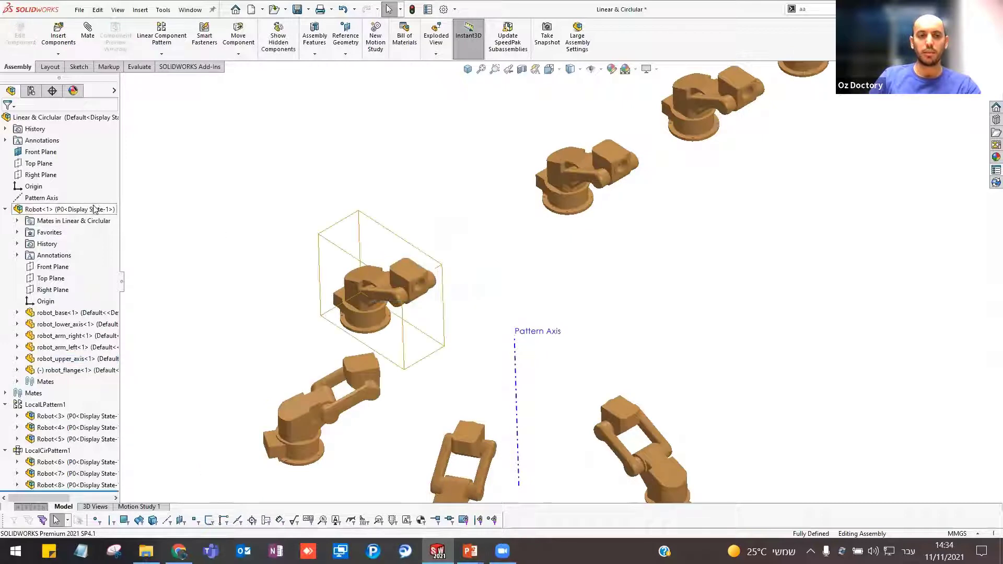
- Switch Robot<1> to the P45 configuration
{"action": "left_click", "coordinate": [94, 208]}
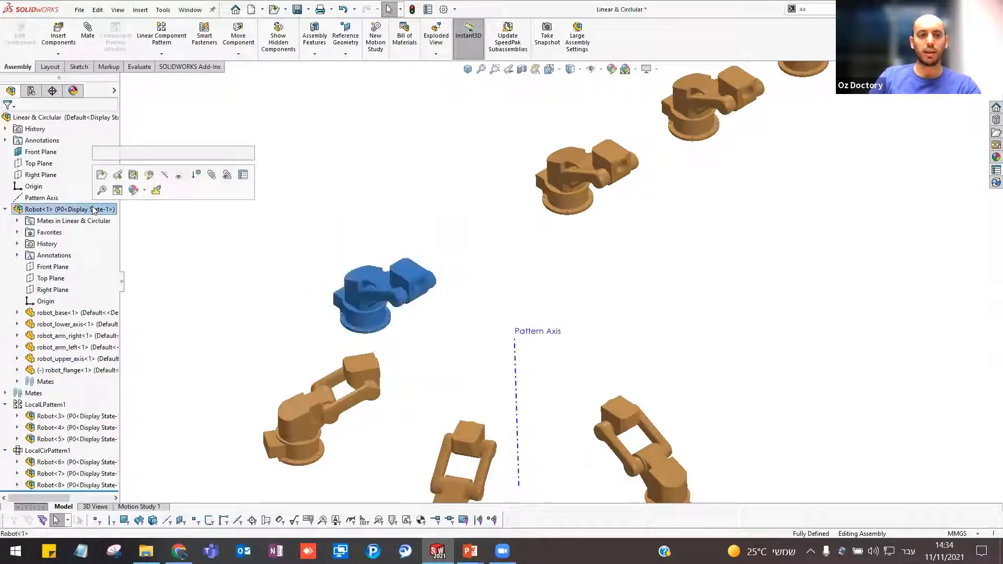
{"action": "left_click", "coordinate": [142, 156]}
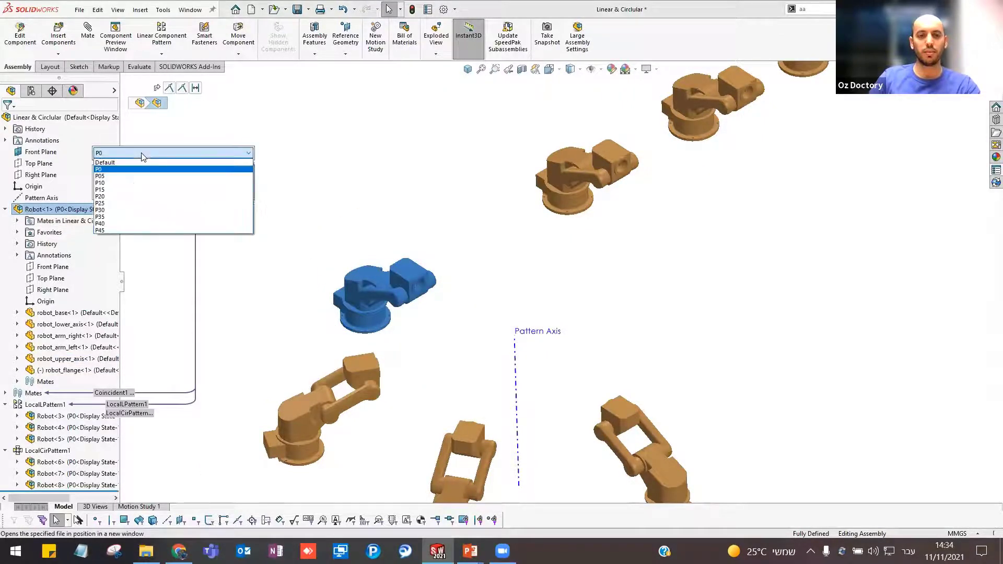
{"action": "left_click", "coordinate": [113, 231]}
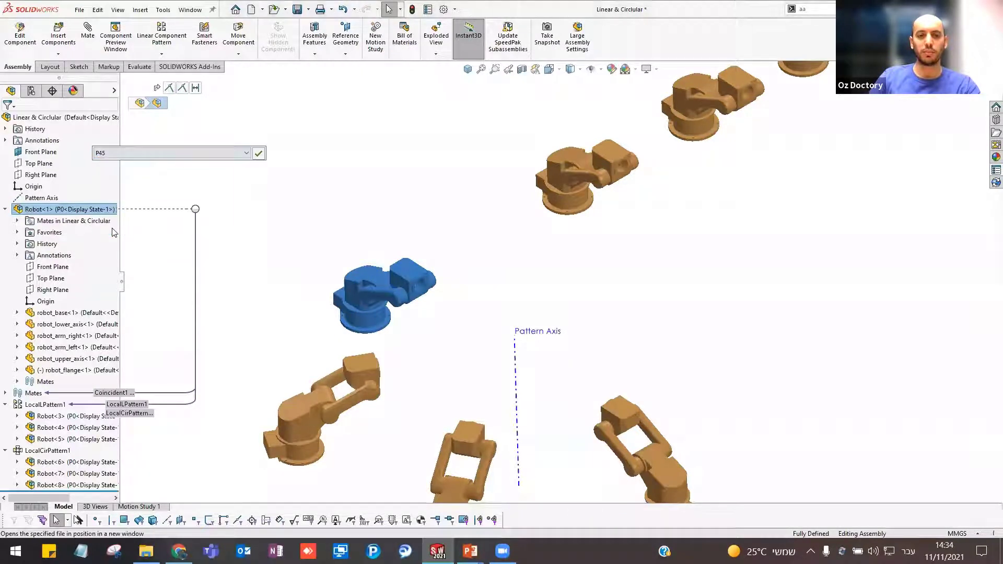
{"action": "left_click", "coordinate": [259, 154]}
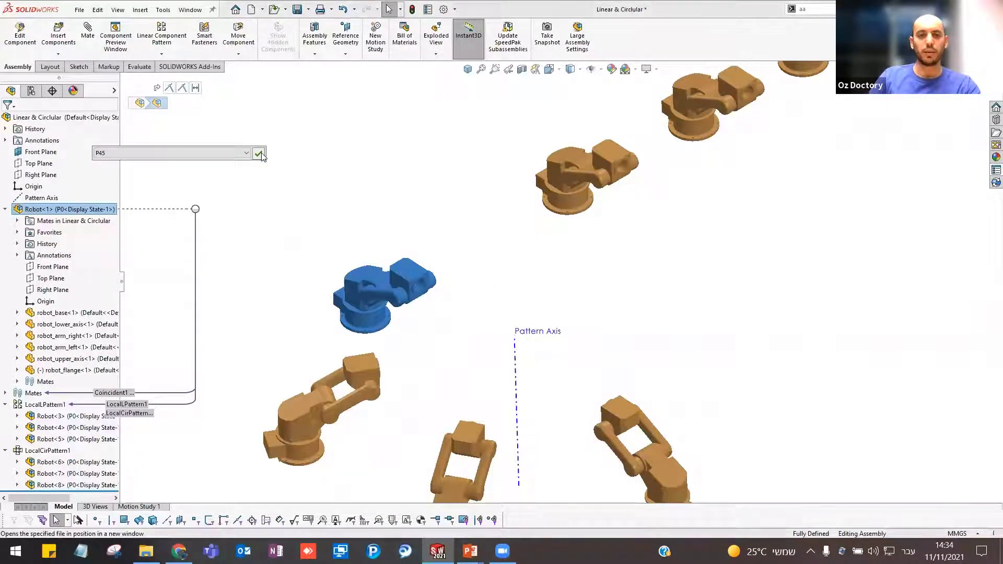
{"action": "left_click", "coordinate": [574, 286]}
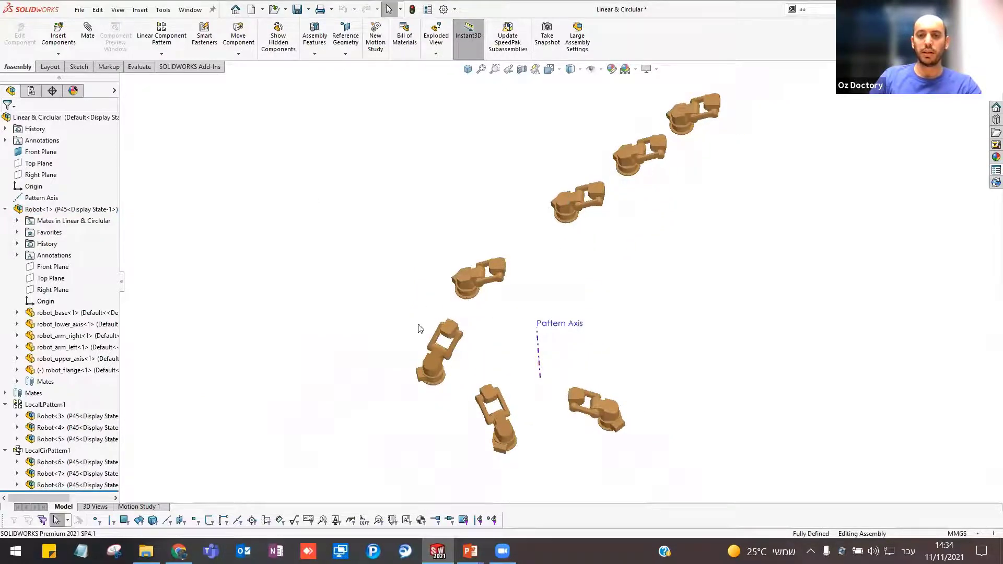
- Collapse the tree entries, orbit the robots, and display the linear pattern's 800 spacing
{"action": "left_click", "coordinate": [5, 210]}
{"action": "left_click", "coordinate": [5, 232]}
{"action": "left_click", "coordinate": [6, 232]}
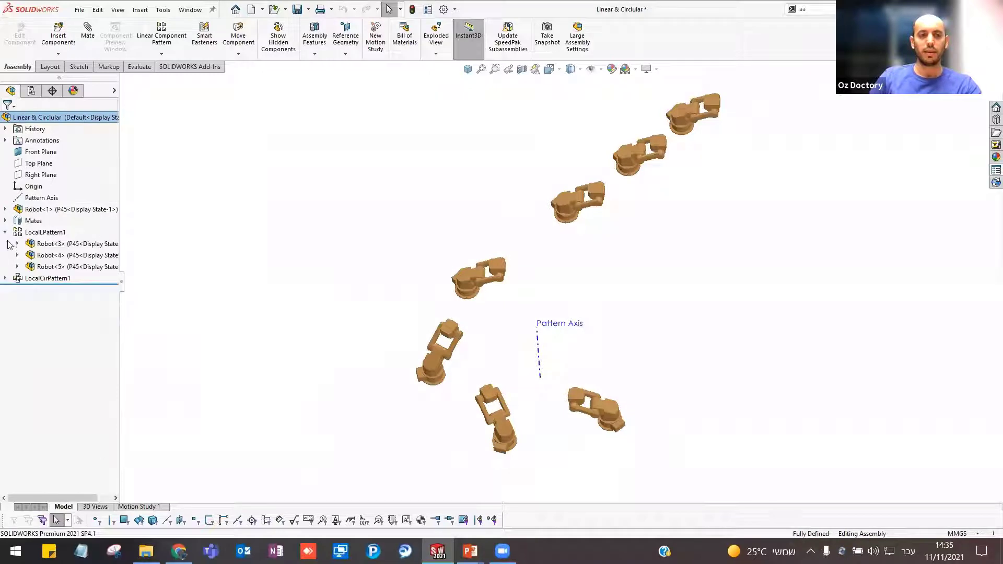
{"action": "scroll", "coordinate": [555, 249], "scroll_direction": "up", "scroll_amount": 3}
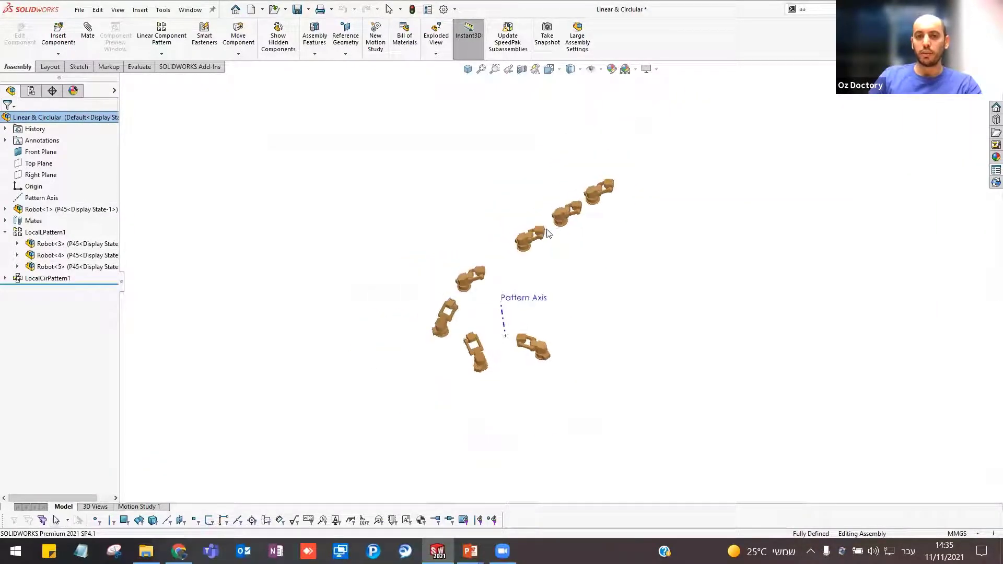
{"action": "scroll", "coordinate": [541, 233], "scroll_direction": "down", "scroll_amount": 5}
{"action": "scroll", "coordinate": [499, 311], "scroll_direction": "up", "scroll_amount": 1}
{"action": "mouse_move", "coordinate": [497, 320]}
{"action": "middle_mouse_down"}
{"action": "mouse_move", "coordinate": [470, 265]}
{"action": "mouse_move", "coordinate": [477, 289]}
{"action": "mouse_move", "coordinate": [485, 286]}
{"action": "mouse_move", "coordinate": [495, 217]}
{"action": "middle_mouse_up"}
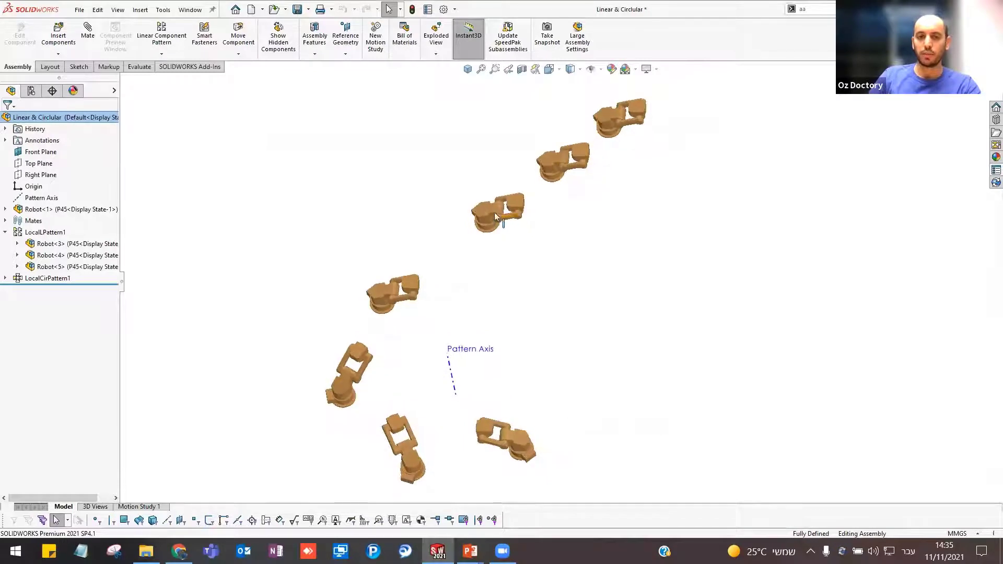
{"action": "left_click", "coordinate": [389, 290]}
{"action": "left_click", "coordinate": [183, 340]}
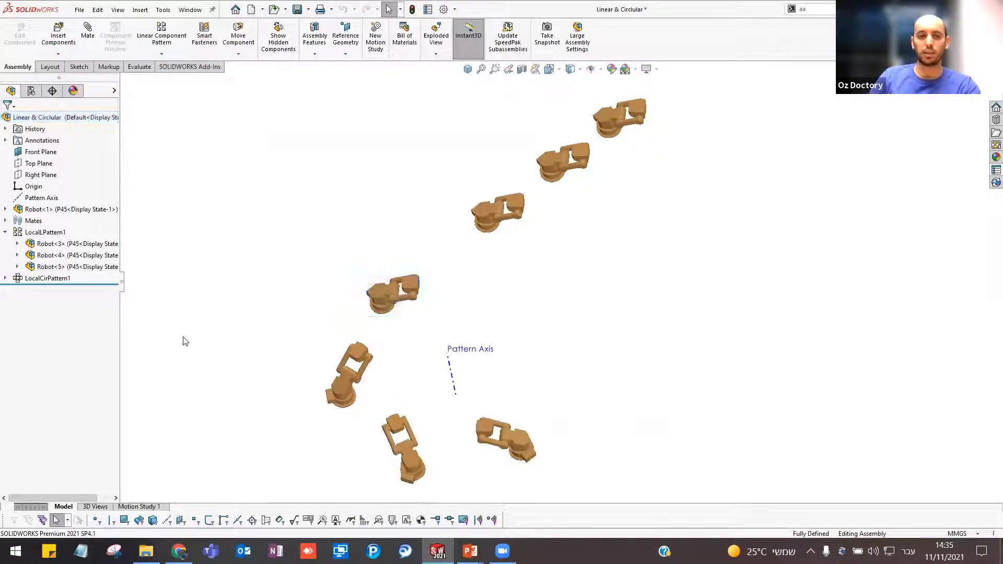
{"action": "double_click", "coordinate": [43, 233]}
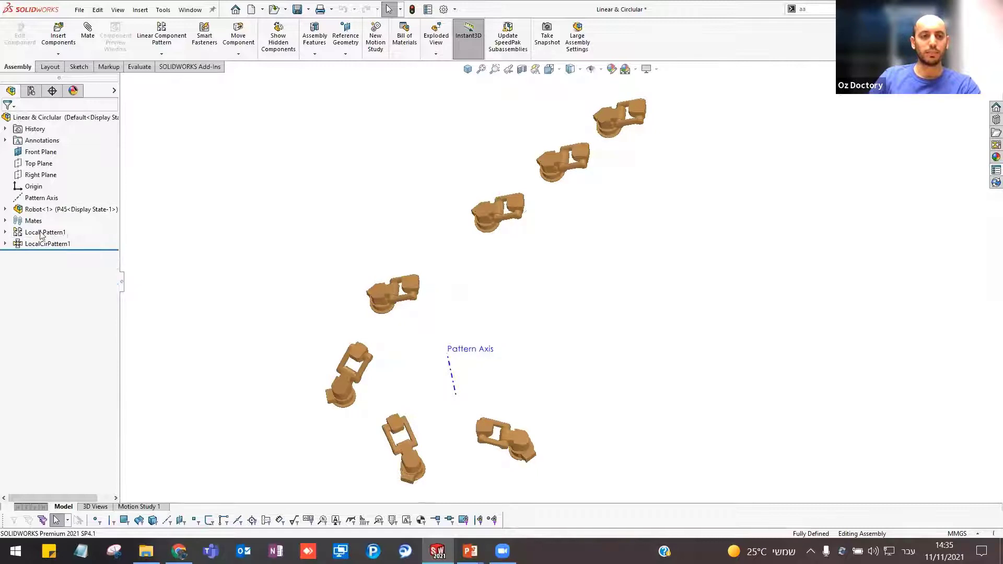
- Dissolve LocalLPattern1 so Robot<3> to Robot<5> become independent components
{"action": "left_click", "coordinate": [40, 235]}
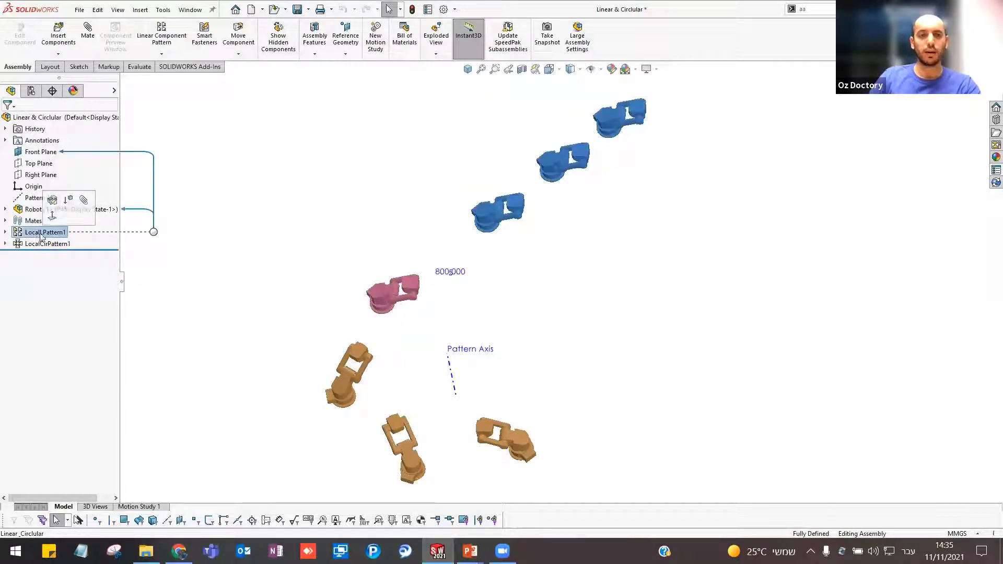
{"action": "right_click", "coordinate": [41, 236]}
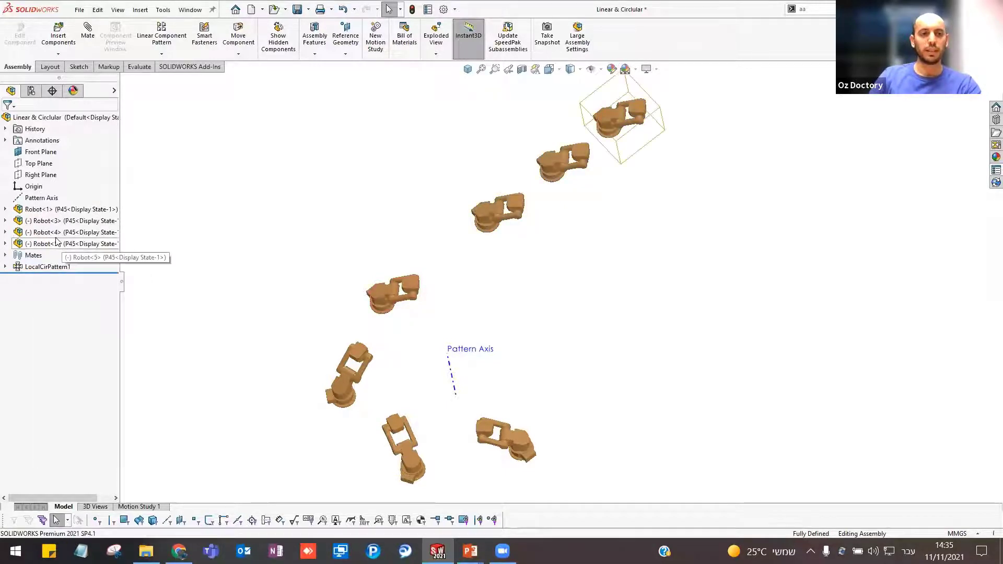
{"action": "left_click", "coordinate": [42, 243]}
{"action": "left_click", "coordinate": [42, 222], "text": "shift"}
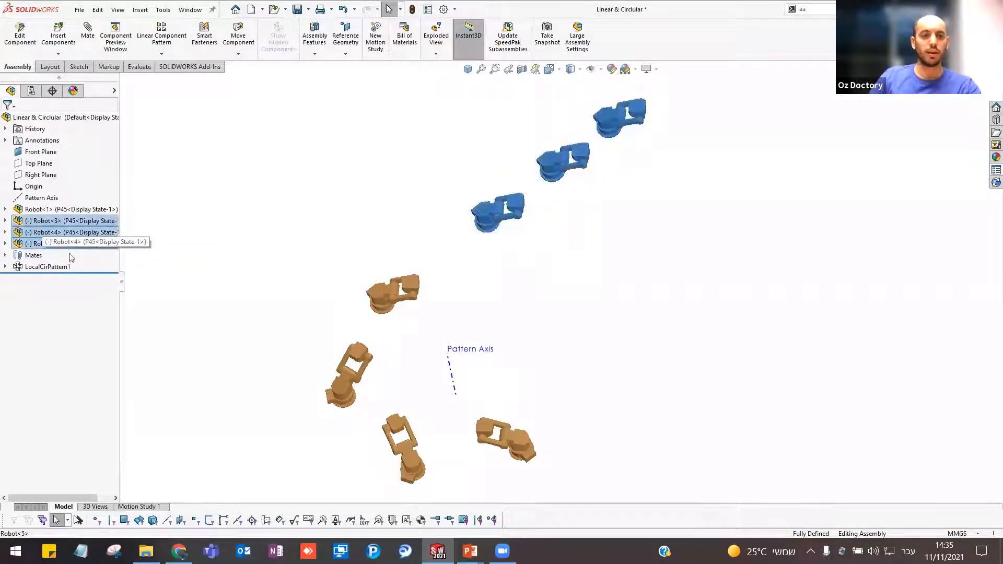
{"action": "left_click", "coordinate": [278, 216]}
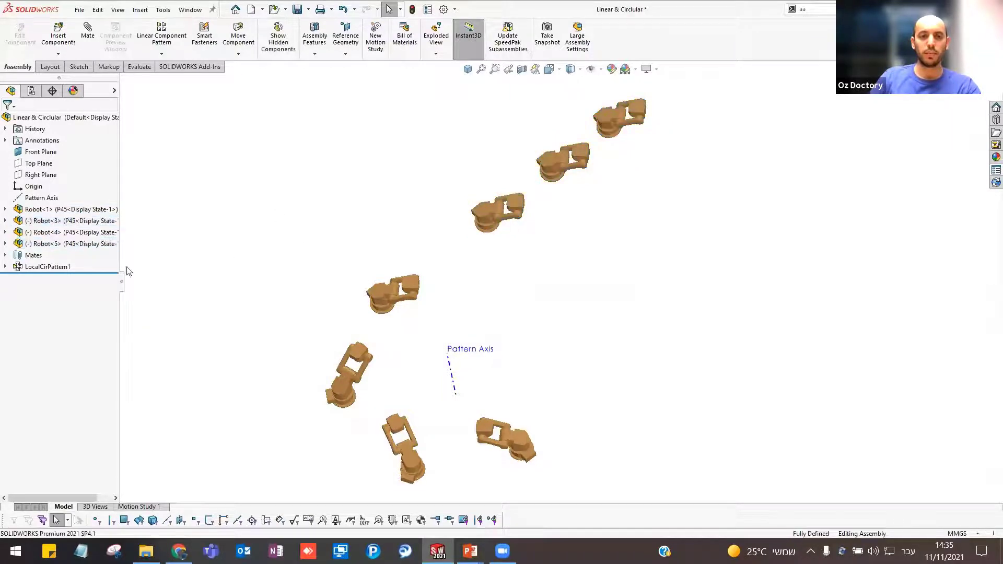
- Set Robot<1>'s configuration back to P0
{"action": "left_click", "coordinate": [42, 209]}
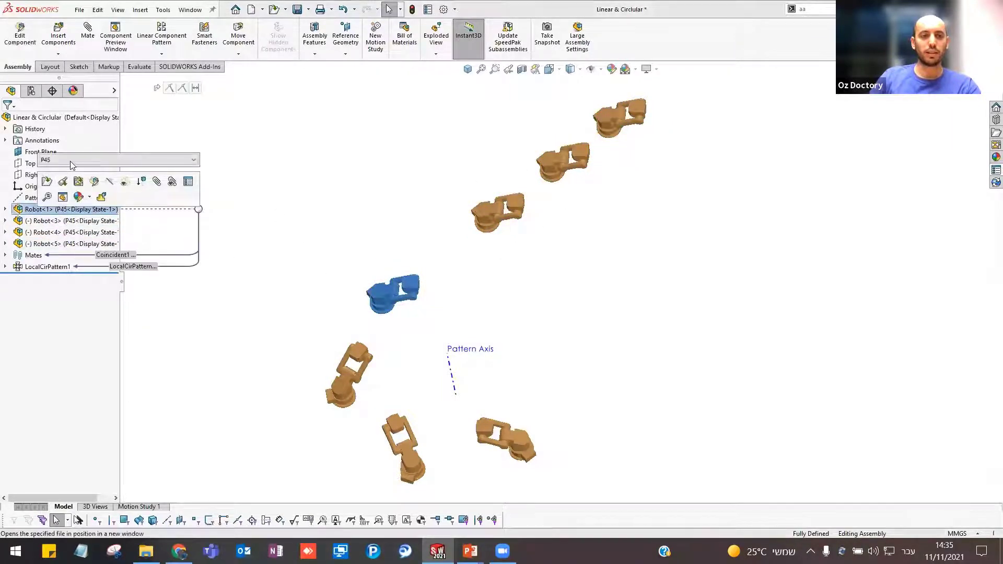
{"action": "left_click", "coordinate": [70, 159]}
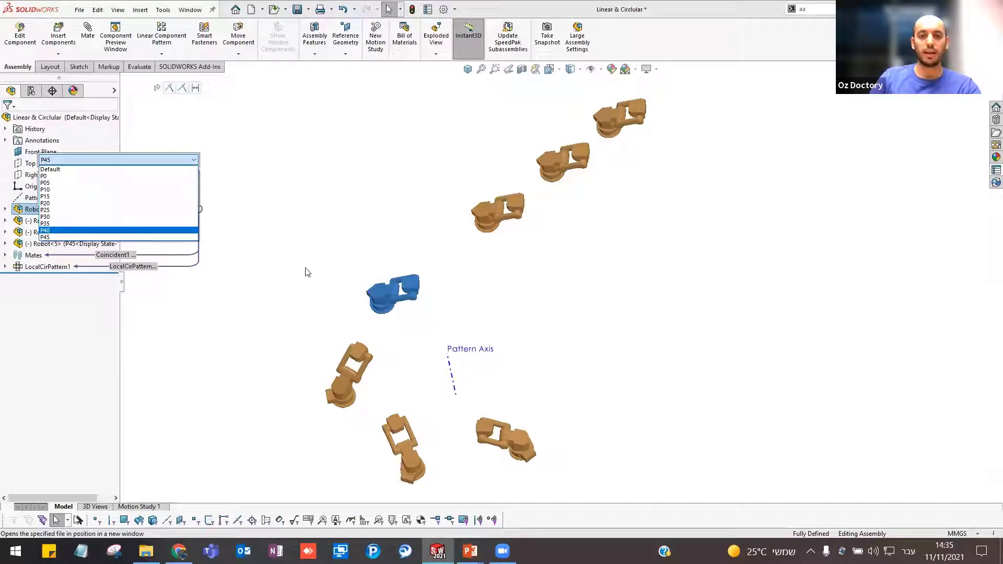
{"action": "left_click", "coordinate": [61, 184]}
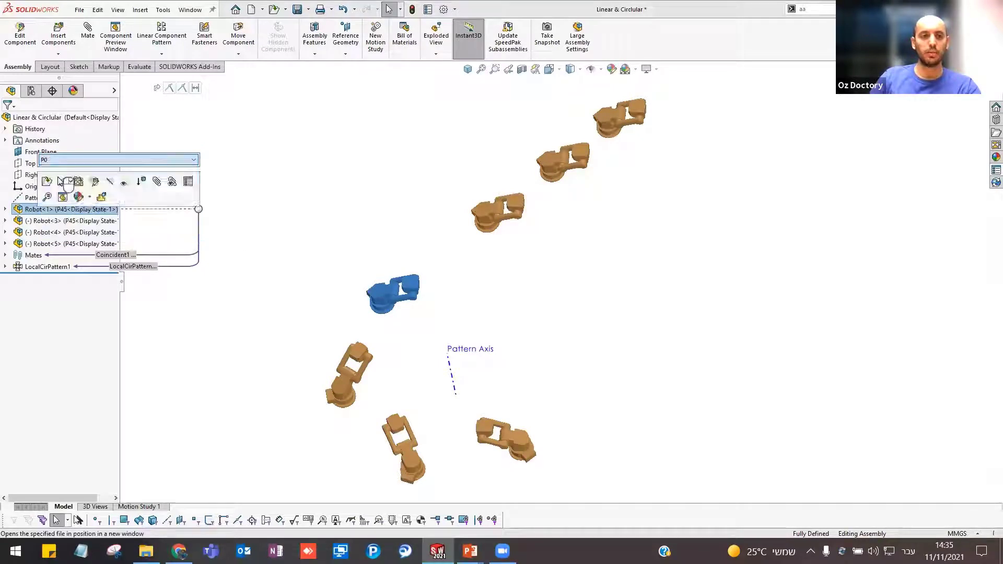
{"action": "key", "text": "Escape"}
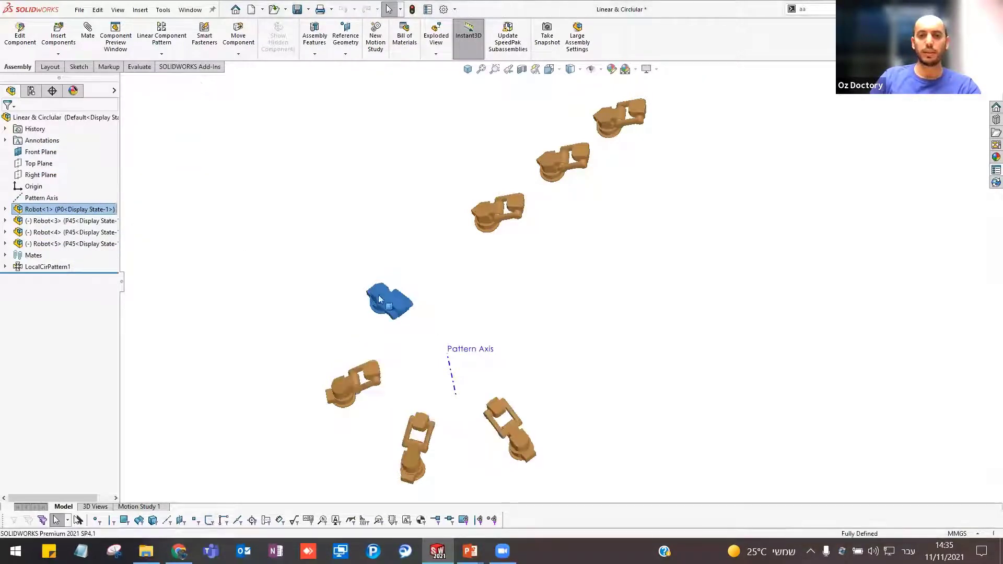
- Select and then clear the lower circular-pattern robots and the circular pattern feature
{"action": "left_click_drag", "start_coordinate": [295, 273], "coordinate": [535, 495]}
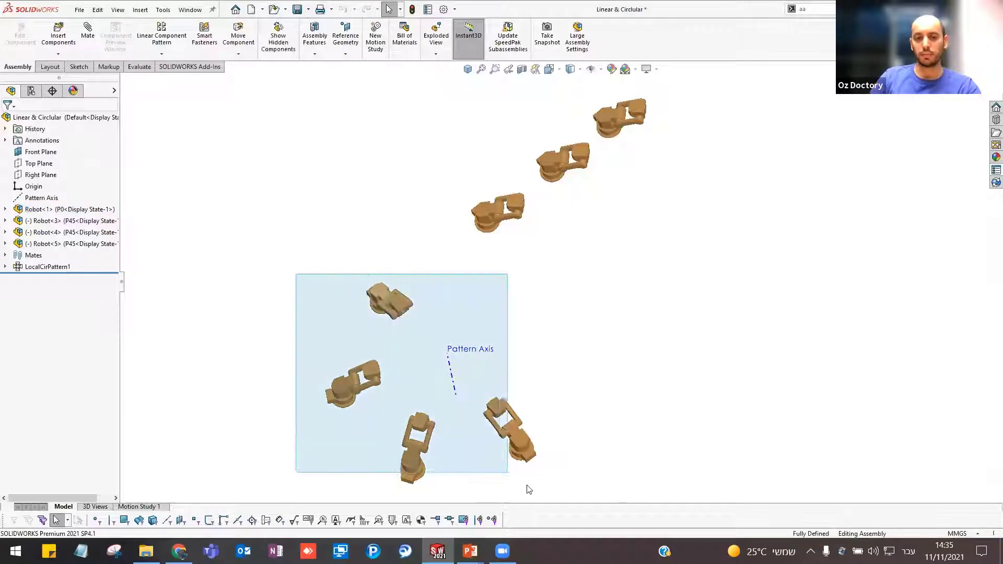
{"action": "left_click", "coordinate": [304, 381]}
{"action": "left_click", "coordinate": [36, 267]}
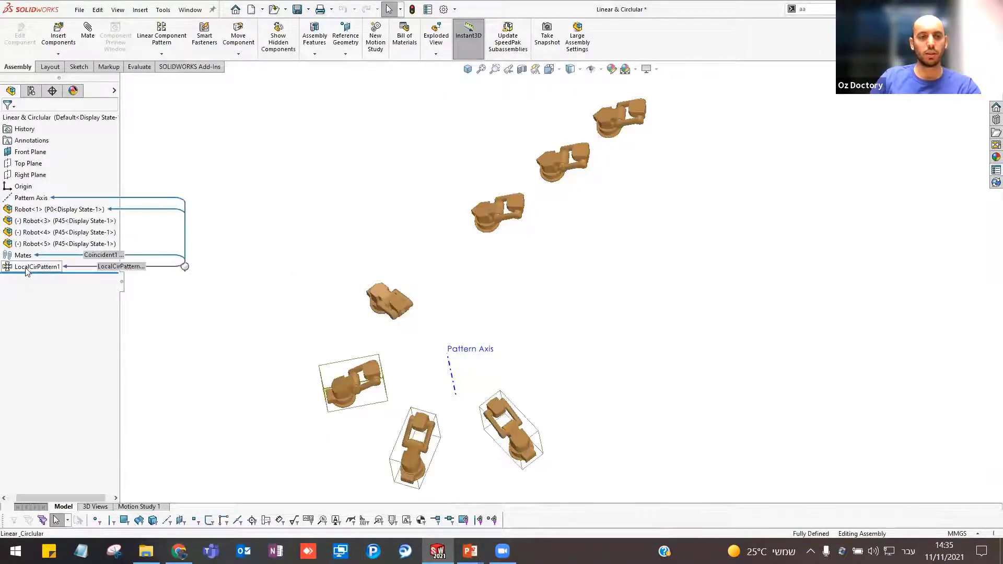
{"action": "left_click", "coordinate": [400, 382]}
{"action": "middle_click_drag", "start_coordinate": [559, 297], "coordinate": [553, 256]}
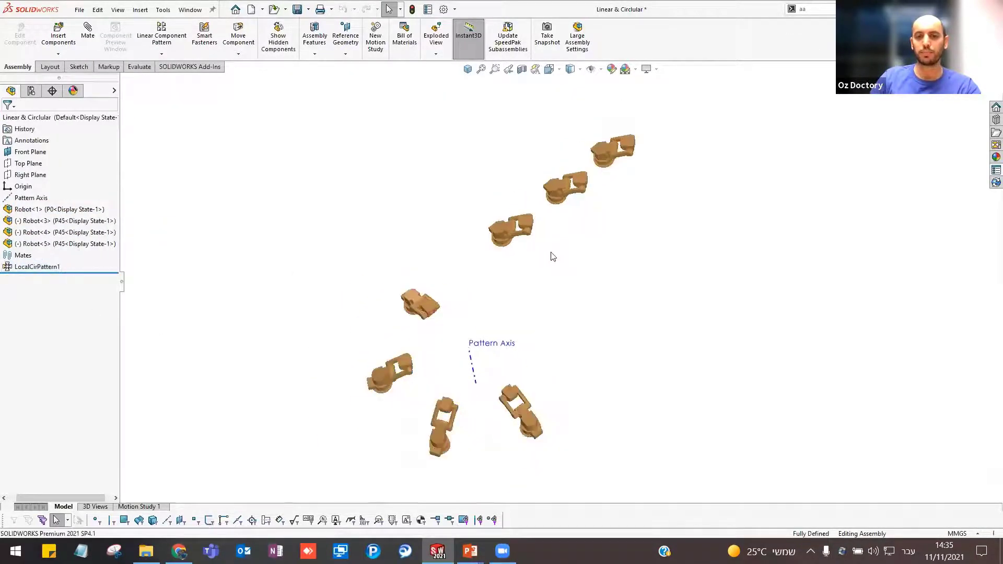
- Switch the dissolved copy Robot<3> to the P25 configuration
{"action": "left_click", "coordinate": [530, 231]}
{"action": "scroll", "coordinate": [529, 231], "scroll_direction": "down", "scroll_amount": 4}
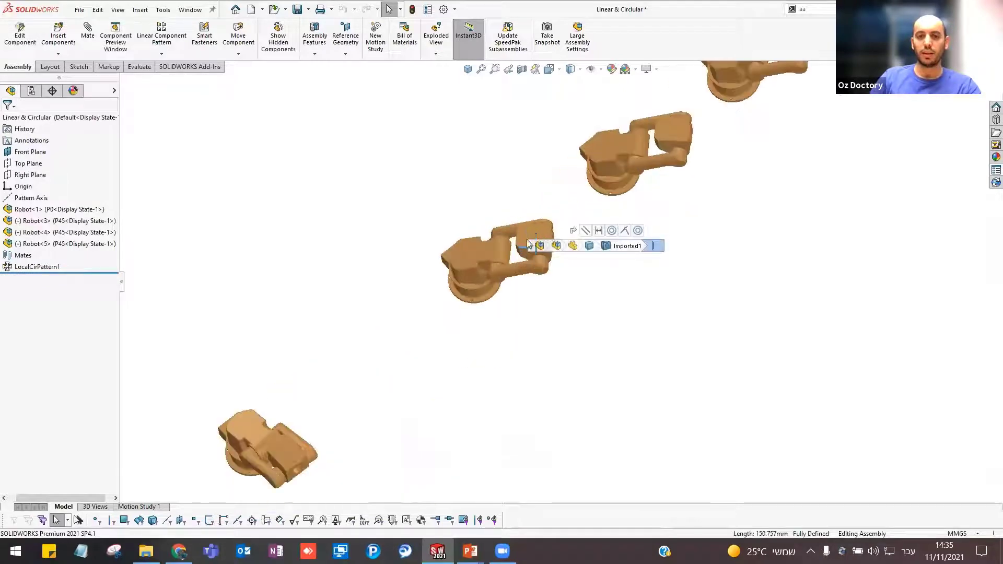
{"action": "left_click", "coordinate": [532, 235]}
{"action": "left_click", "coordinate": [572, 261]}
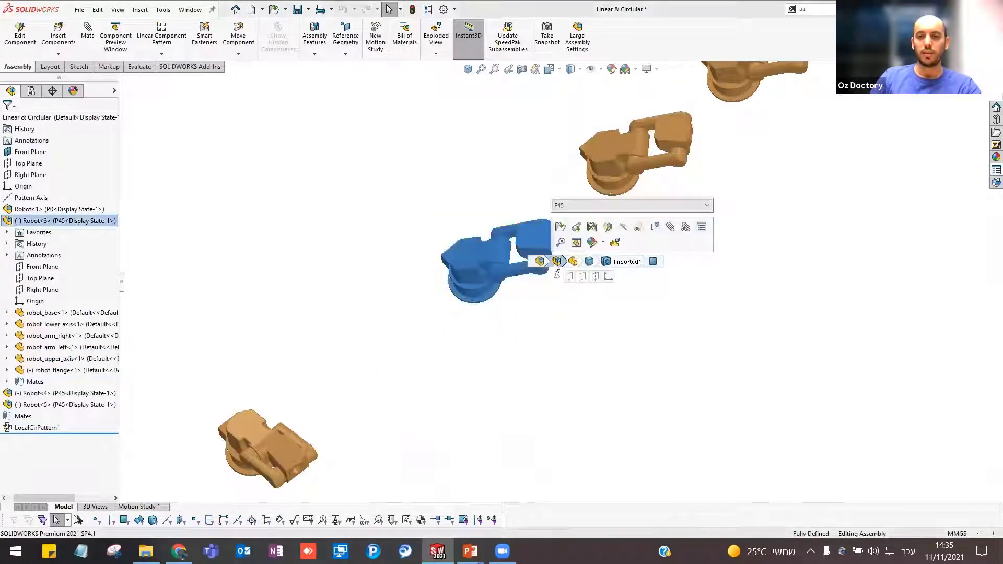
{"action": "left_click", "coordinate": [579, 205]}
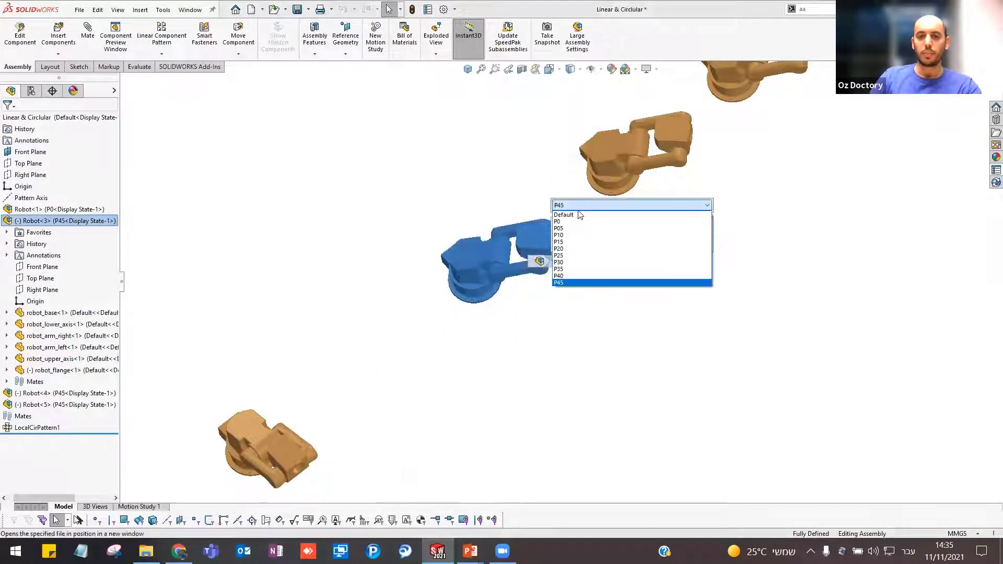
{"action": "left_click", "coordinate": [582, 255]}
{"action": "left_click", "coordinate": [716, 205]}
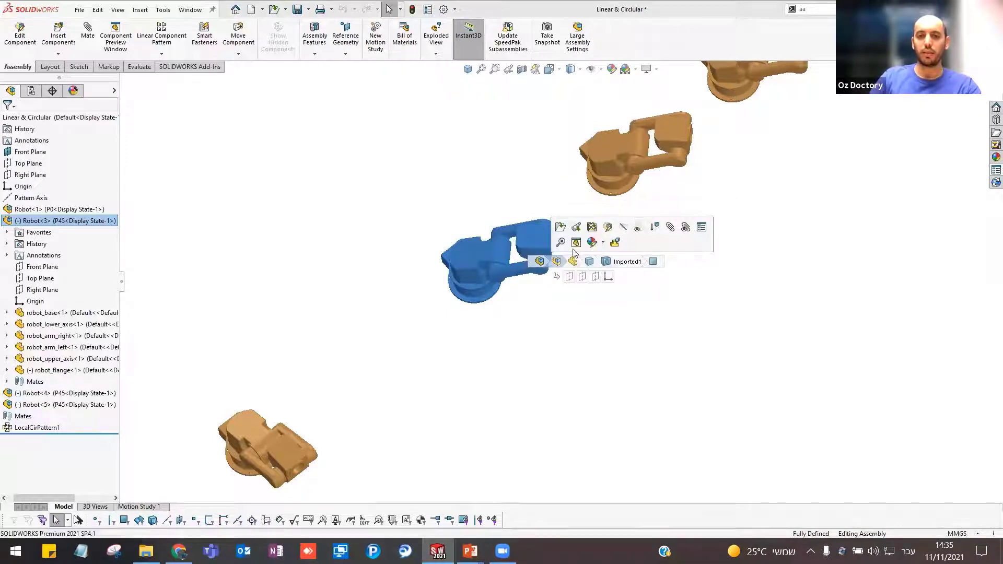
{"action": "scroll", "coordinate": [541, 333], "scroll_direction": "up", "scroll_amount": 3}
{"action": "mouse_move", "coordinate": [541, 332]}
{"action": "middle_mouse_down"}
{"action": "mouse_move", "coordinate": [553, 284]}
{"action": "mouse_move", "coordinate": [538, 376]}
{"action": "middle_mouse_up"}
{"action": "scroll", "coordinate": [538, 376], "scroll_direction": "down", "scroll_amount": 3}
{"action": "scroll", "coordinate": [450, 336], "scroll_direction": "down", "scroll_amount": 3}
- Switch the bottom robot Robot<7> to the P45 configuration
{"action": "left_click", "coordinate": [465, 339]}
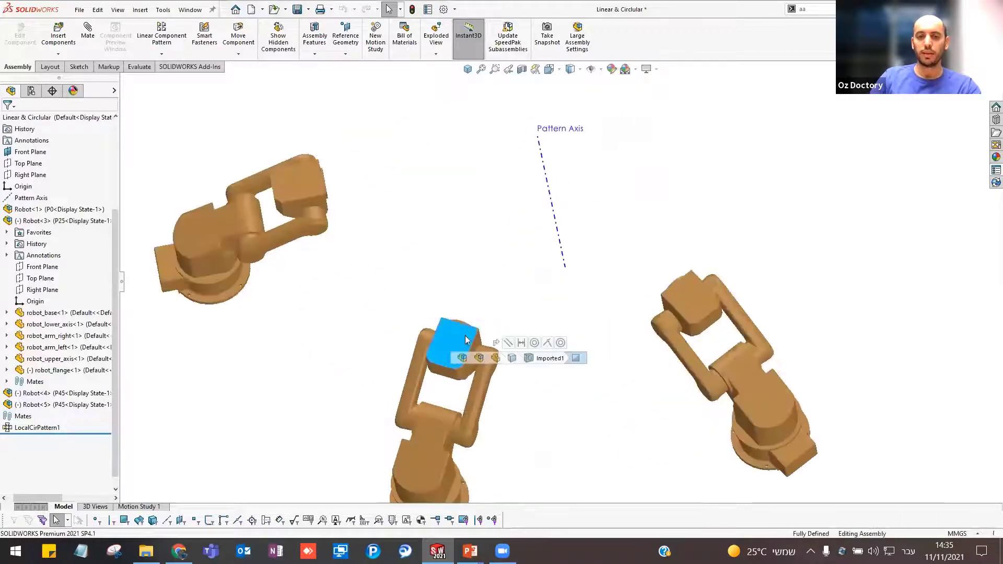
{"action": "left_click", "coordinate": [479, 358]}
{"action": "left_click", "coordinate": [506, 313]}
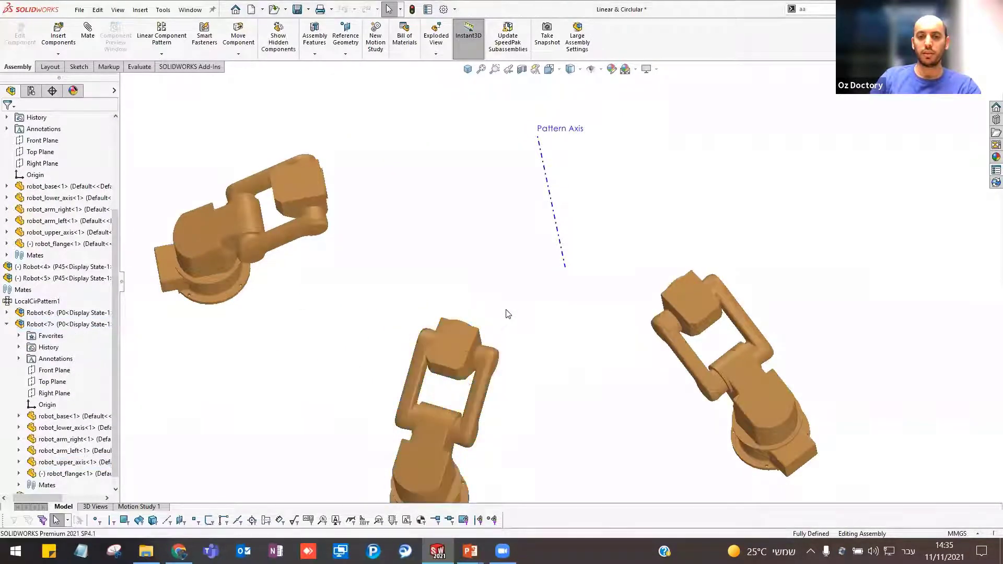
{"action": "left_click", "coordinate": [464, 344]}
{"action": "left_click", "coordinate": [491, 365]}
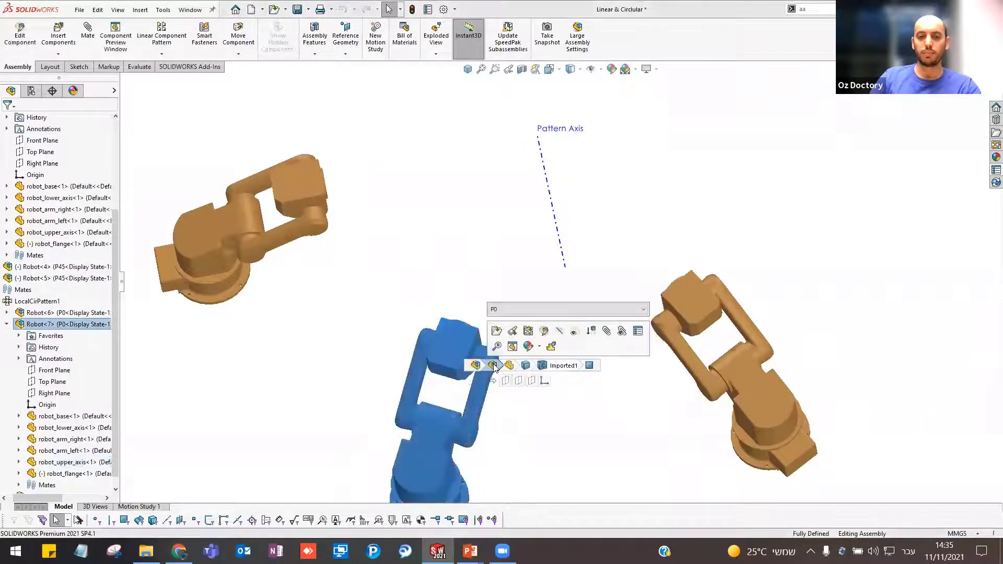
{"action": "left_click", "coordinate": [507, 309]}
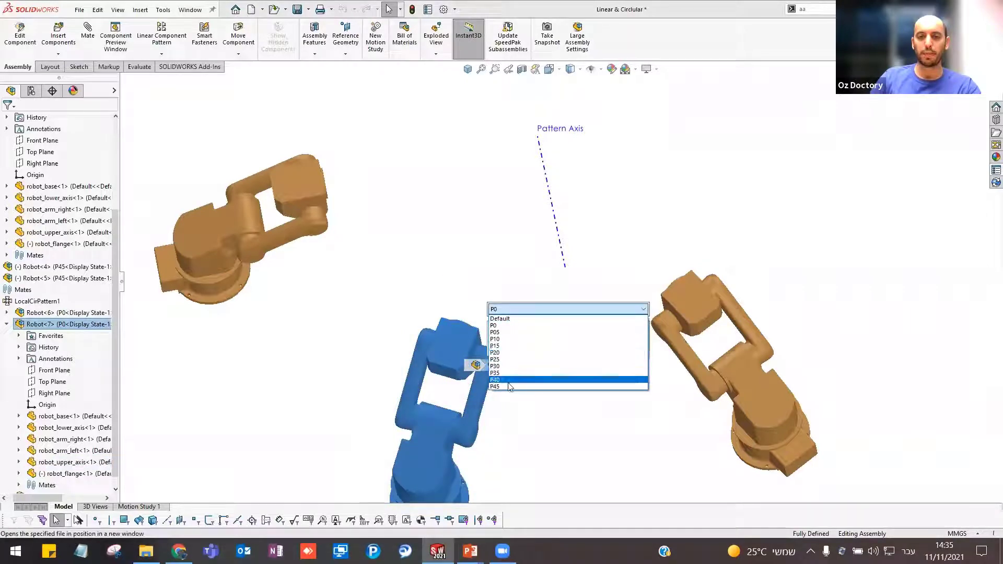
{"action": "left_click", "coordinate": [509, 386]}
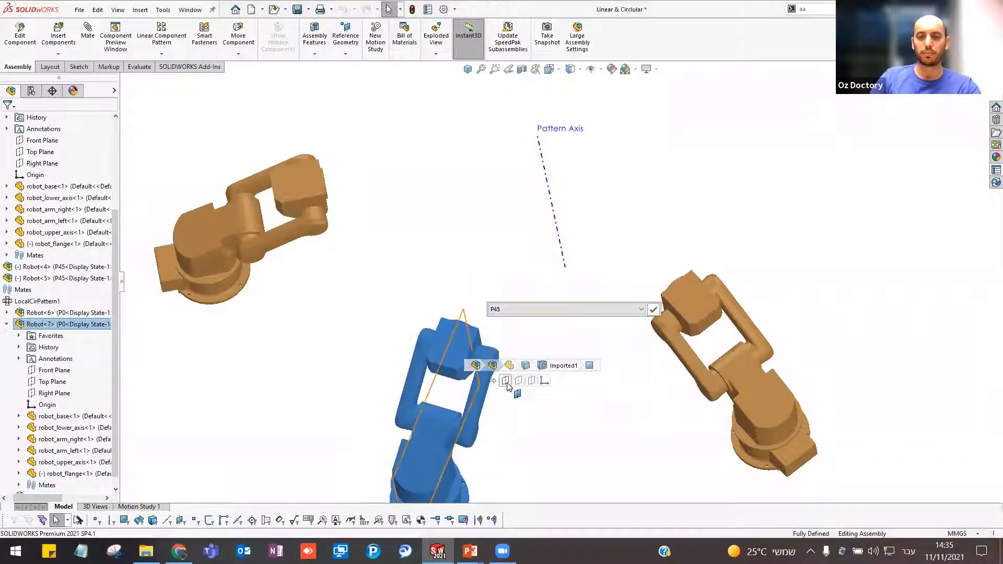
{"action": "left_click", "coordinate": [654, 310]}
- Zoom out and minimize the Linear & Circular assembly window
{"action": "scroll", "coordinate": [569, 324], "scroll_direction": "up", "scroll_amount": 5}
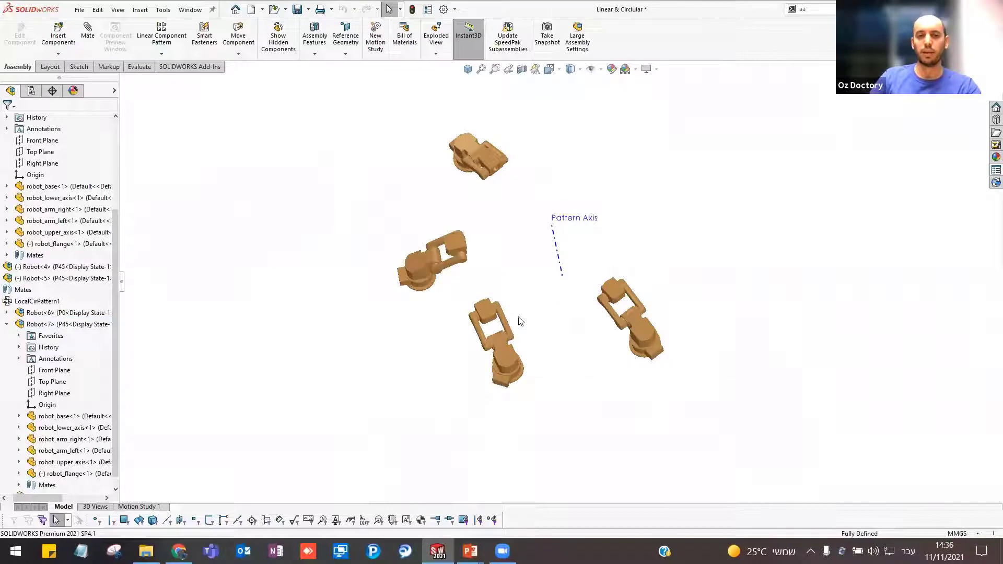
{"action": "scroll", "coordinate": [511, 322], "scroll_direction": "up", "scroll_amount": 2}
{"action": "scroll", "coordinate": [519, 284], "scroll_direction": "up", "scroll_amount": 1}
{"action": "scroll", "coordinate": [485, 318], "scroll_direction": "up", "scroll_amount": 2}
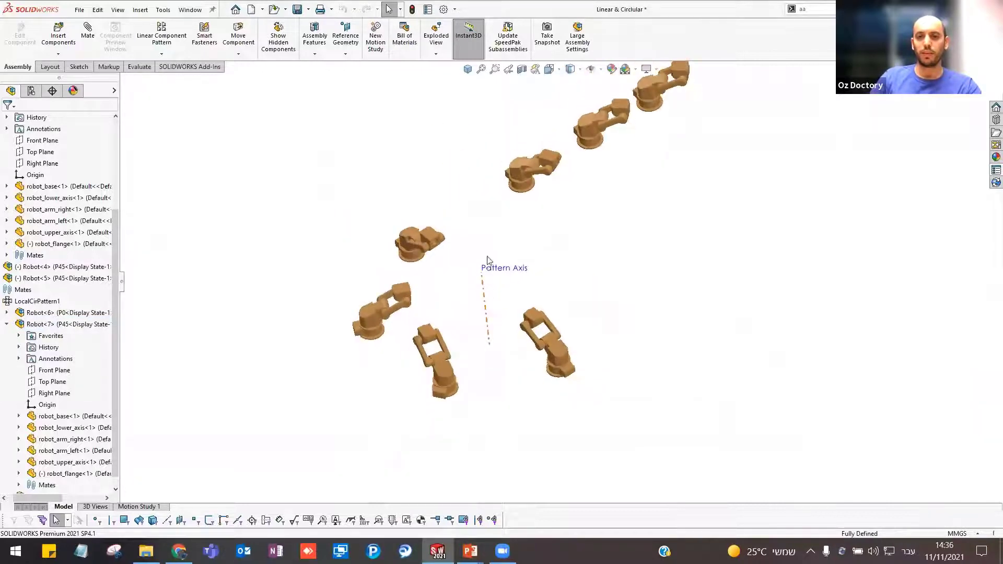
{"action": "scroll", "coordinate": [481, 265], "scroll_direction": "up", "scroll_amount": 1}
{"action": "scroll", "coordinate": [463, 293], "scroll_direction": "up", "scroll_amount": 1}
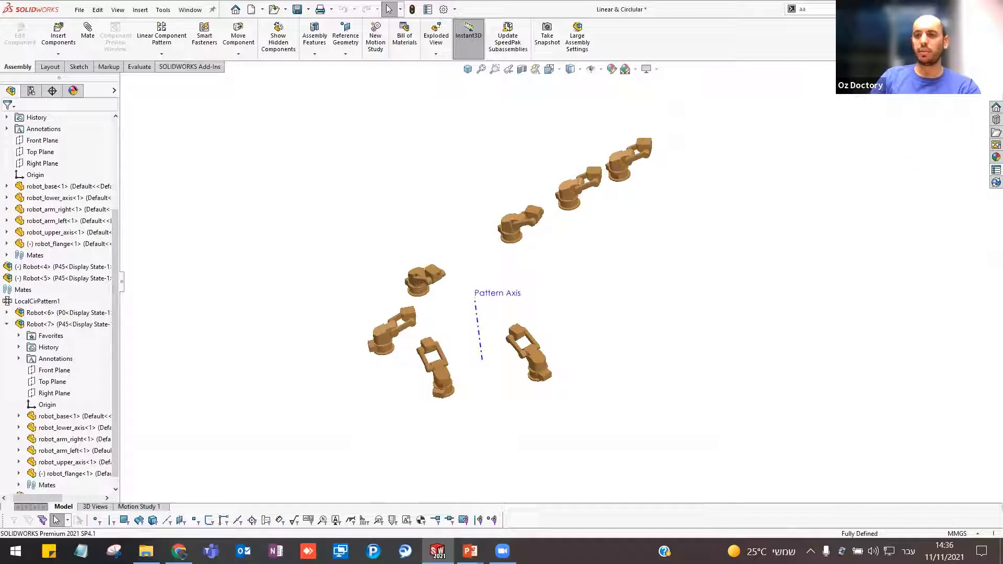
{"action": "left_click", "coordinate": [971, 67]}
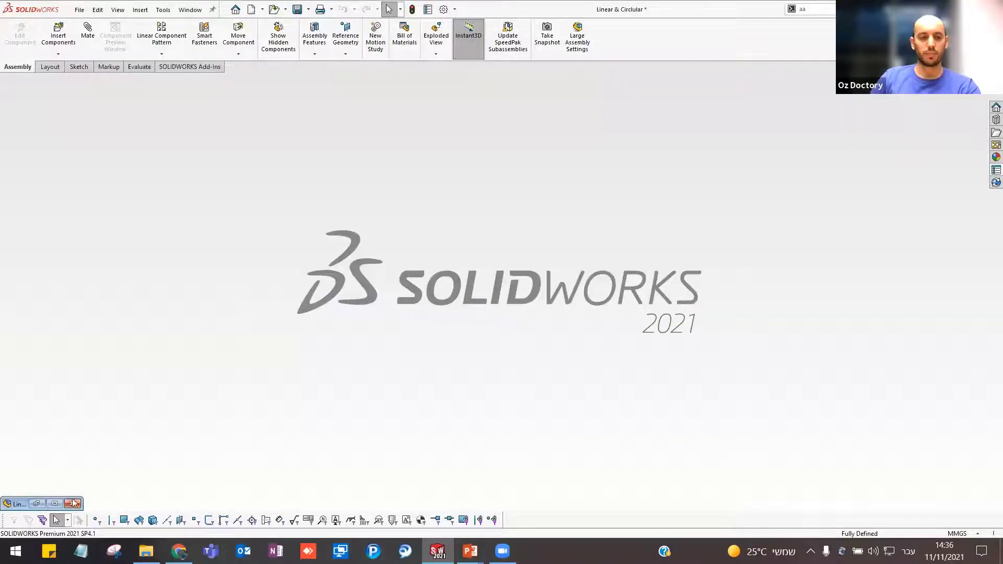
- Close Linear & Circular, answering the save prompt, and open Linear with angle from File Explorer
{"action": "left_click", "coordinate": [73, 502]}
{"action": "left_click", "coordinate": [548, 341]}
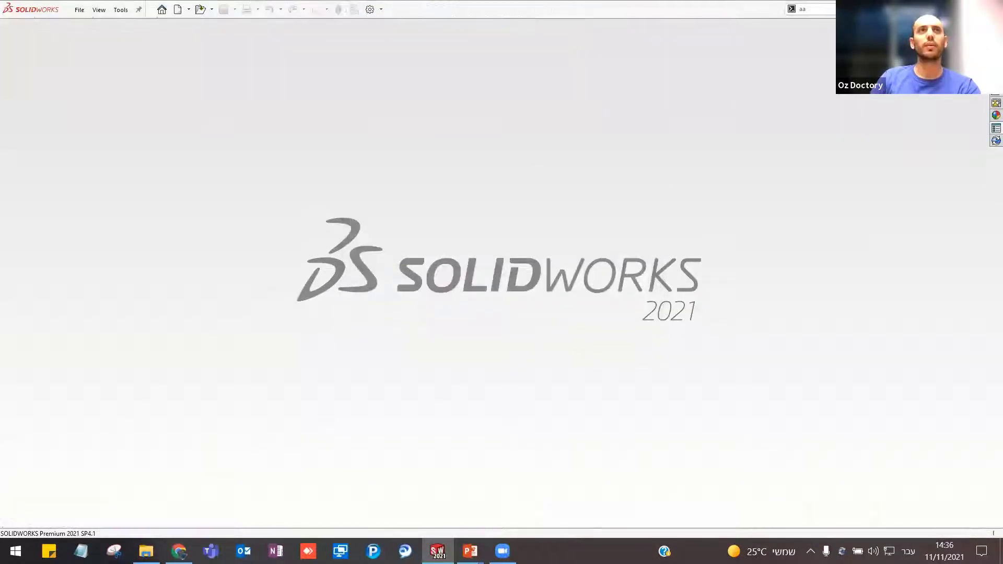
{"action": "key", "text": "super+e"}
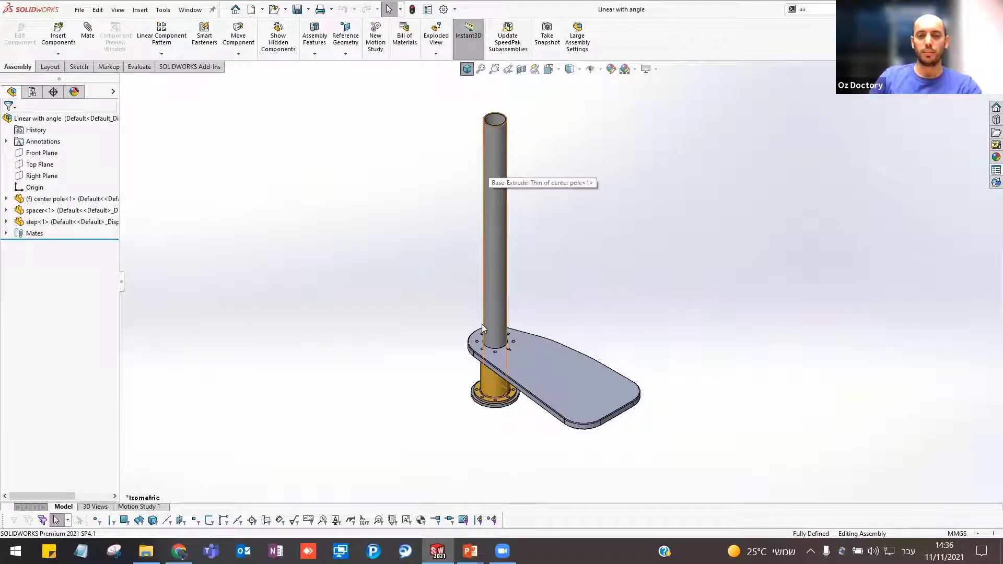
- Orbit the assembly, selecting the center pole, step plate and spacer to inspect them
{"action": "mouse_move", "coordinate": [481, 328]}
{"action": "middle_mouse_down"}
{"action": "mouse_move", "coordinate": [492, 301]}
{"action": "mouse_move", "coordinate": [430, 326]}
{"action": "middle_mouse_up"}
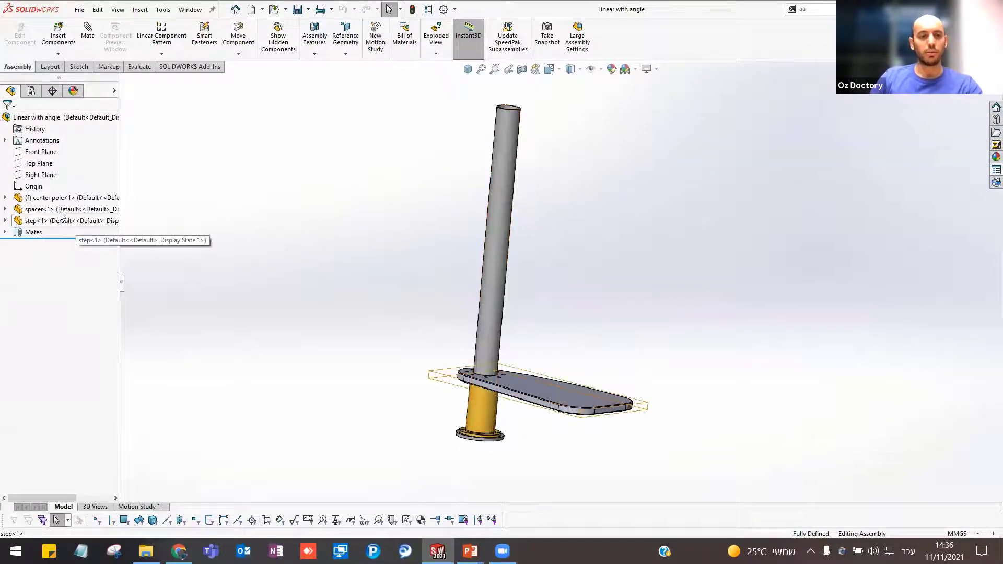
{"action": "left_click", "coordinate": [68, 197]}
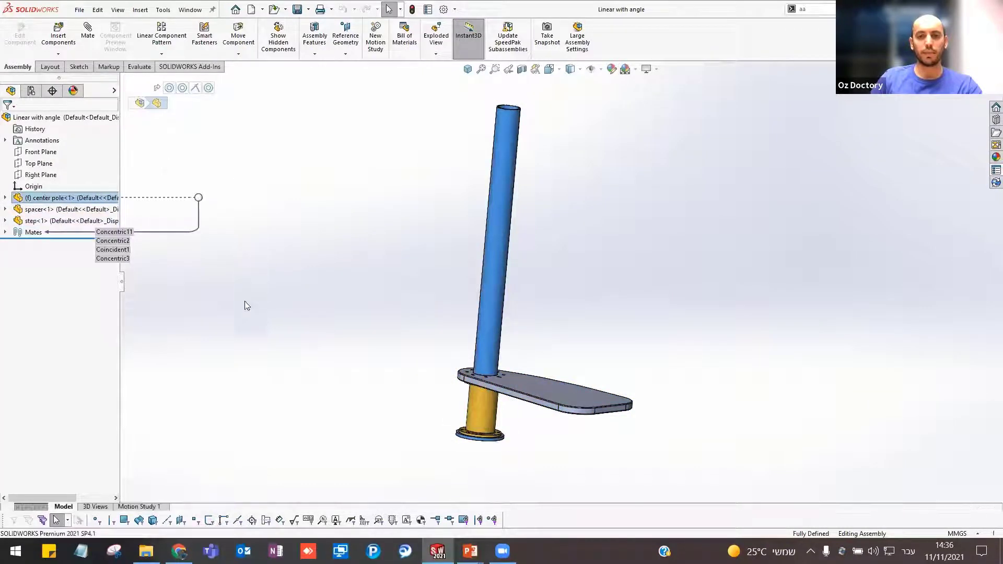
{"action": "mouse_move", "coordinate": [244, 301]}
{"action": "middle_mouse_down"}
{"action": "mouse_move", "coordinate": [383, 242]}
{"action": "mouse_move", "coordinate": [512, 157]}
{"action": "middle_mouse_up"}
{"action": "left_click", "coordinate": [577, 369]}
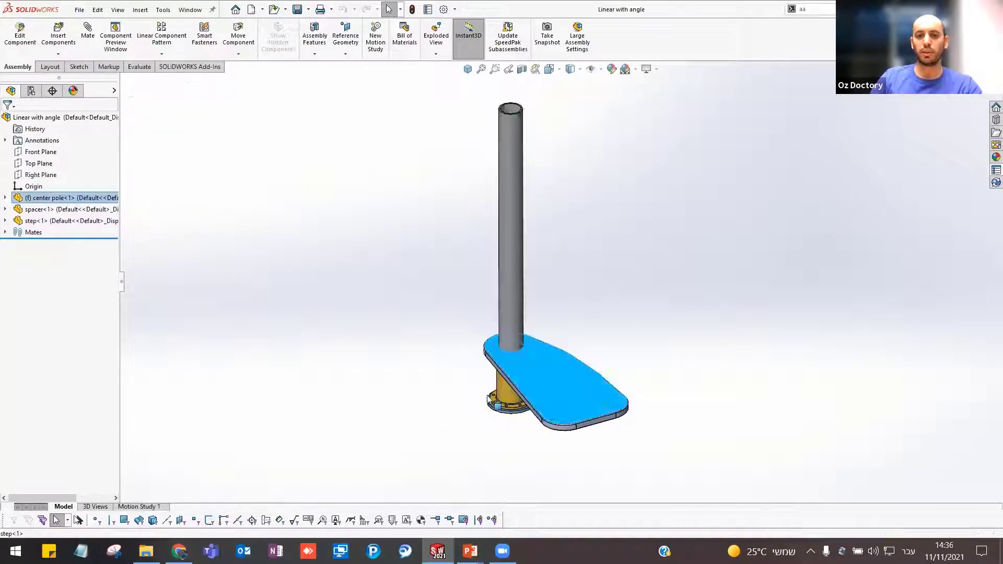
{"action": "middle_click_drag", "start_coordinate": [577, 368], "coordinate": [459, 387]}
{"action": "left_click", "coordinate": [459, 388]}
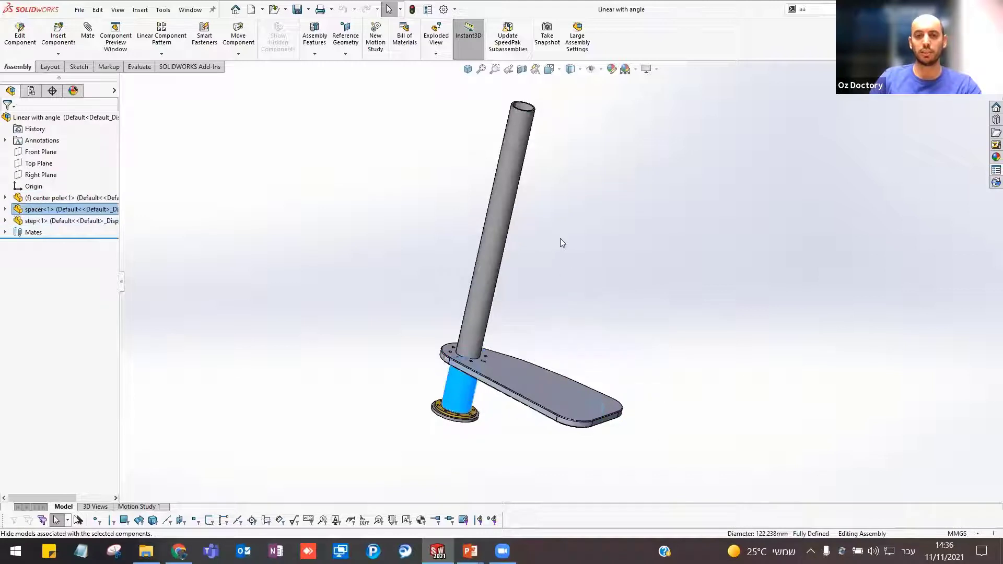
{"action": "mouse_move", "coordinate": [560, 238]}
{"action": "middle_mouse_down"}
{"action": "mouse_move", "coordinate": [536, 217]}
{"action": "mouse_move", "coordinate": [425, 223]}
{"action": "mouse_move", "coordinate": [452, 306]}
{"action": "mouse_move", "coordinate": [480, 323]}
{"action": "middle_mouse_up"}
- Inspect the step plate and spacer together, then start a Linear Component Pattern
{"action": "left_click", "coordinate": [425, 224]}
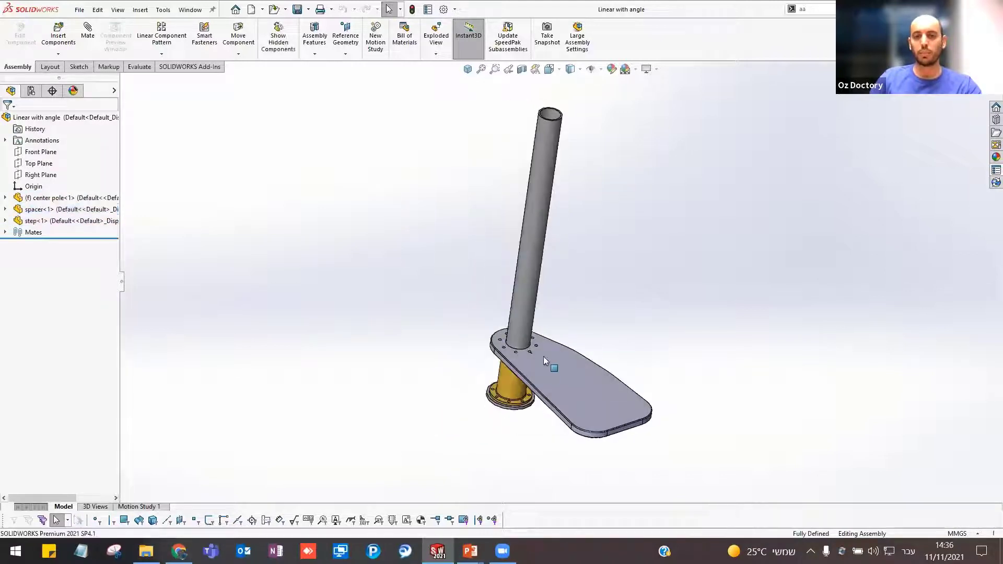
{"action": "left_click", "coordinate": [543, 360]}
{"action": "left_click", "coordinate": [522, 386], "text": "ctrl"}
{"action": "mouse_move", "coordinate": [525, 300]}
{"action": "middle_mouse_down"}
{"action": "mouse_move", "coordinate": [533, 330]}
{"action": "mouse_move", "coordinate": [569, 308]}
{"action": "middle_mouse_up"}
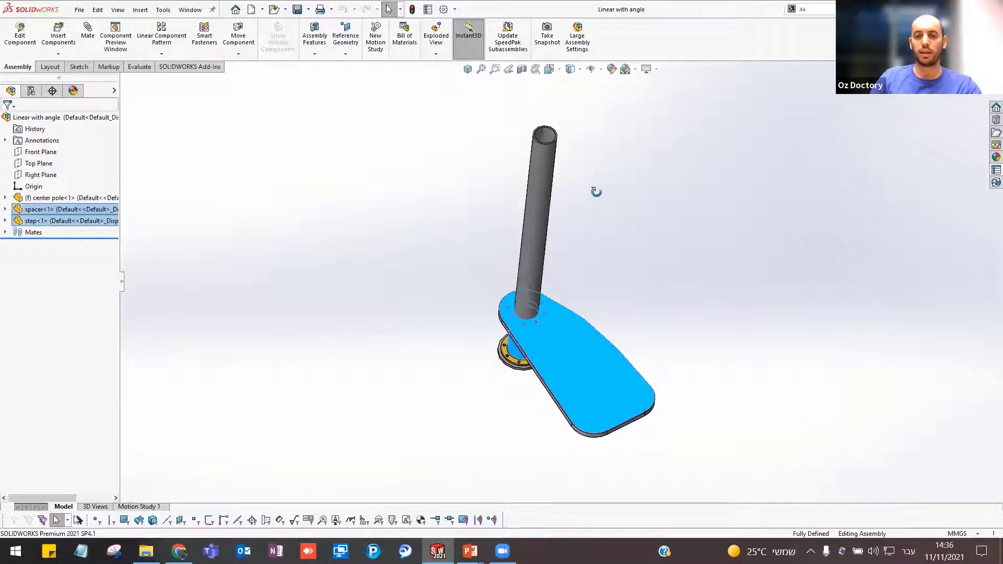
{"action": "mouse_move", "coordinate": [596, 192]}
{"action": "middle_mouse_down"}
{"action": "mouse_move", "coordinate": [602, 116]}
{"action": "mouse_move", "coordinate": [528, 207]}
{"action": "middle_mouse_up"}
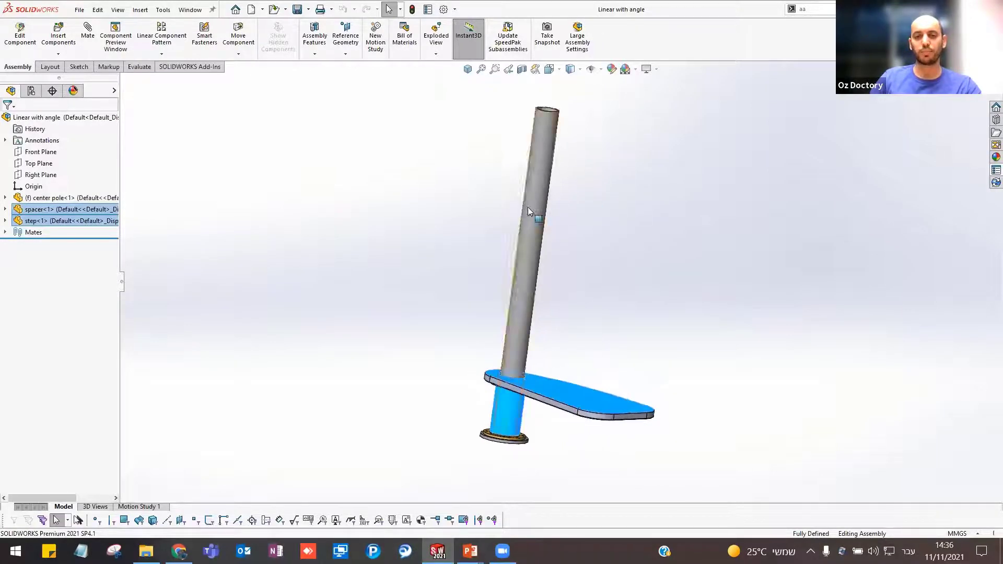
{"action": "left_click", "coordinate": [485, 231]}
{"action": "left_click", "coordinate": [165, 41]}
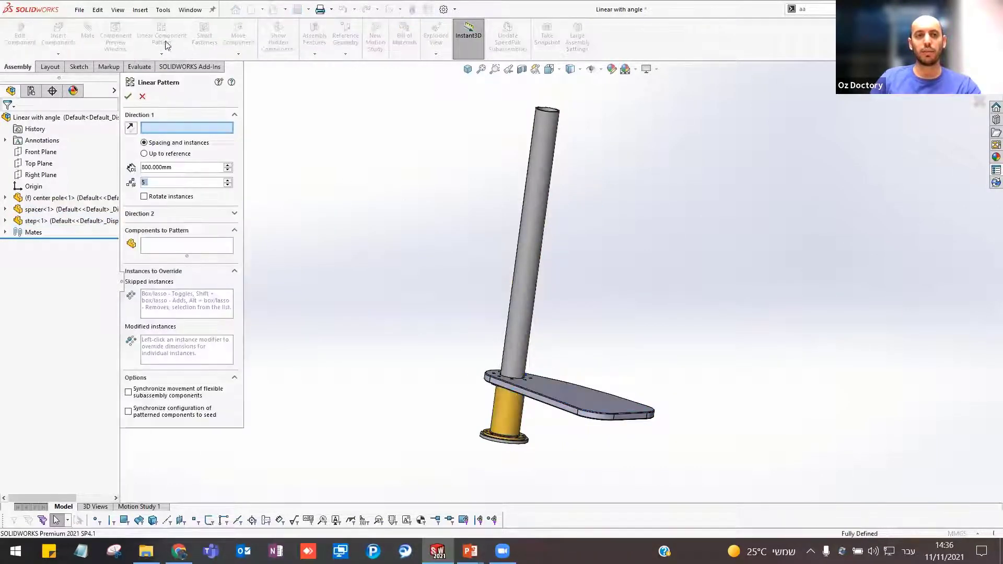
- Restart the Linear Component Pattern from the component pattern dropdown
{"action": "left_click", "coordinate": [143, 97]}
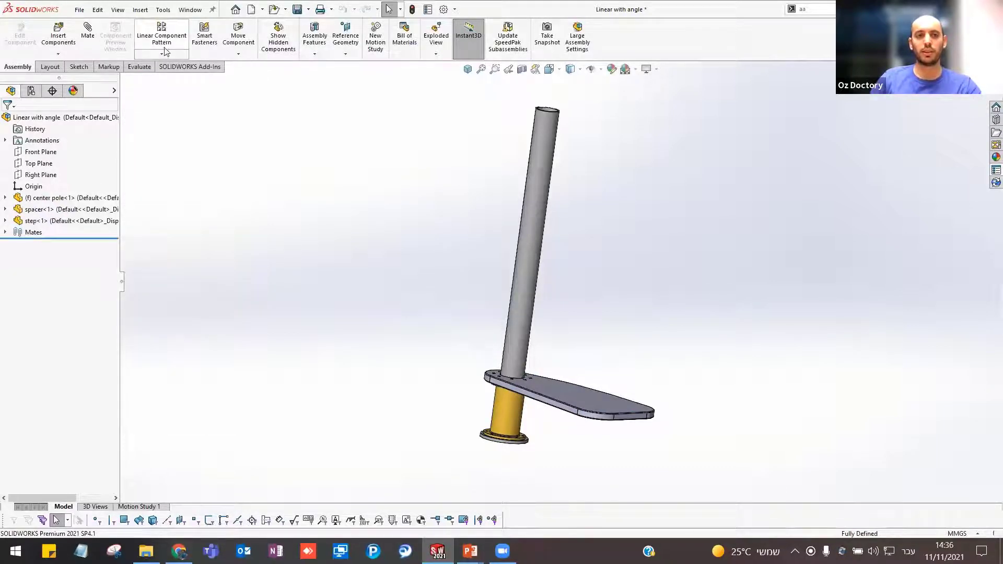
{"action": "left_click", "coordinate": [165, 52]}
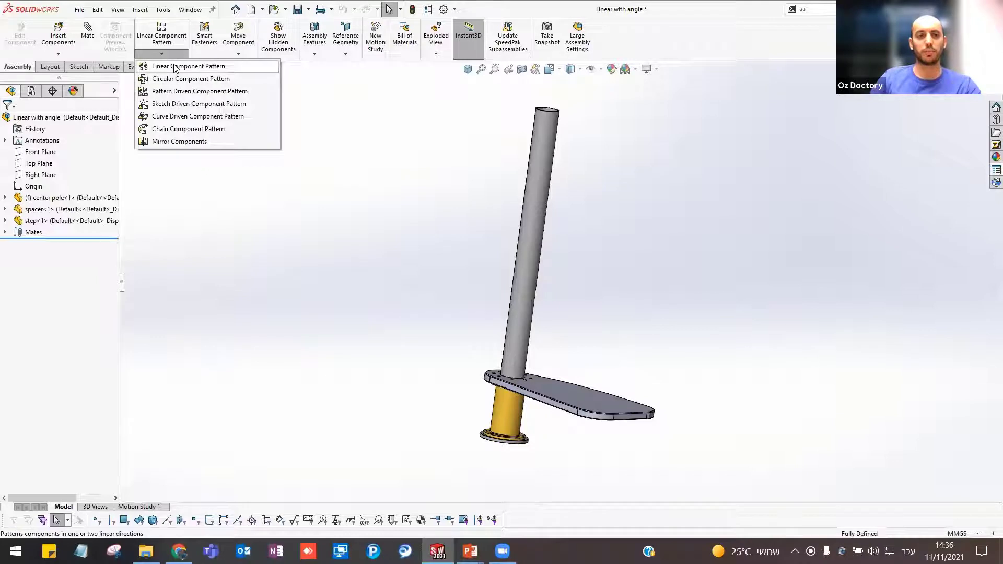
{"action": "left_click", "coordinate": [175, 68]}
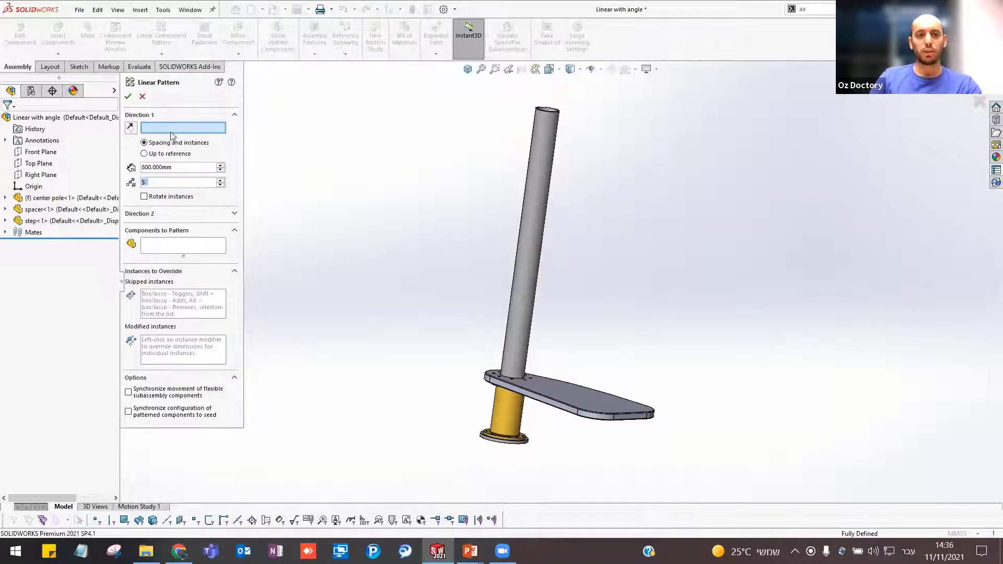
{"action": "mouse_move", "coordinate": [485, 218]}
{"action": "middle_mouse_down"}
{"action": "mouse_move", "coordinate": [479, 236]}
{"action": "mouse_move", "coordinate": [491, 217]}
{"action": "middle_mouse_up"}
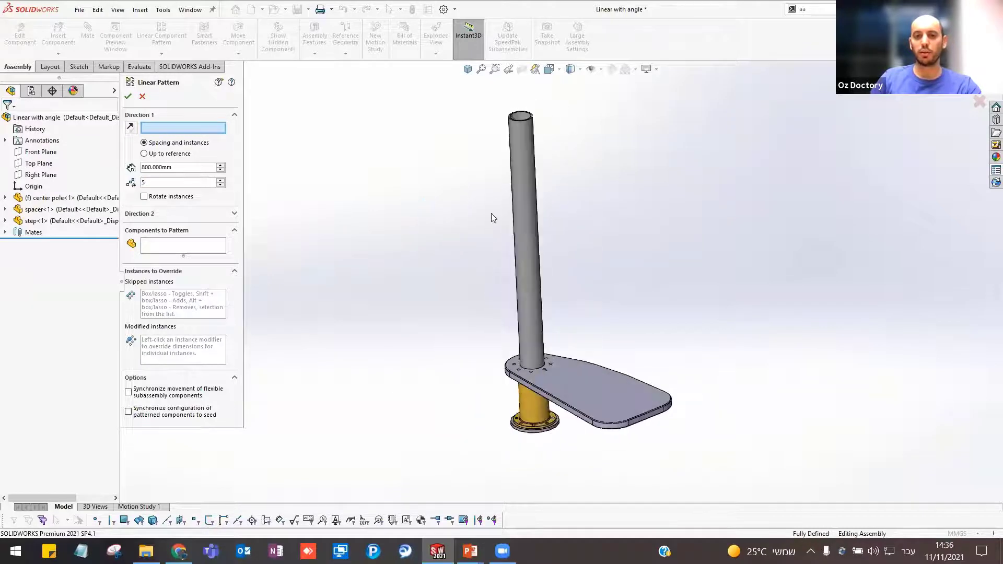
- Set Direction 1 along the center pole's top face, reversed to point up the pole
{"action": "left_click", "coordinate": [523, 158]}
{"action": "scroll", "coordinate": [528, 135], "scroll_direction": "down", "scroll_amount": 3}
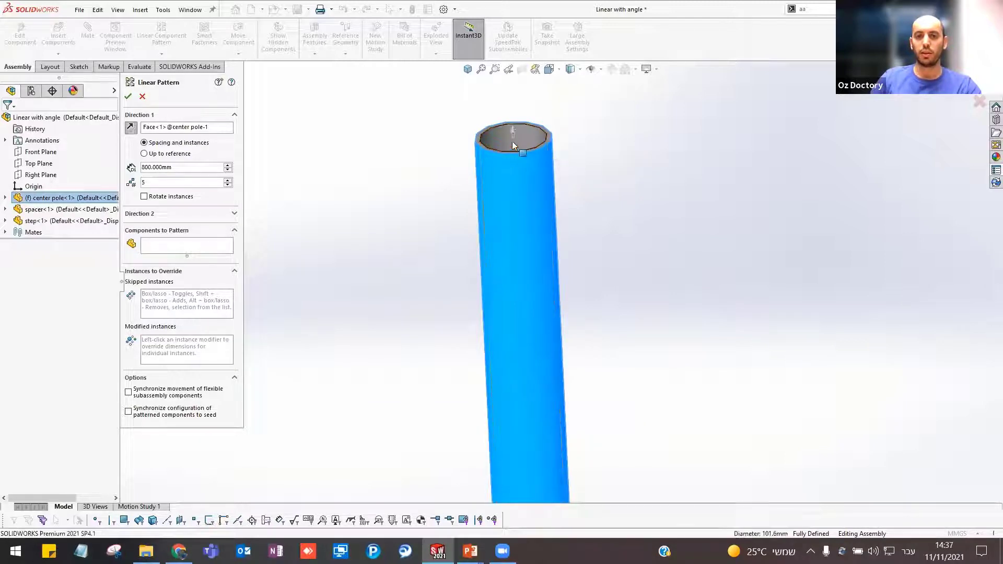
{"action": "left_click", "coordinate": [515, 143]}
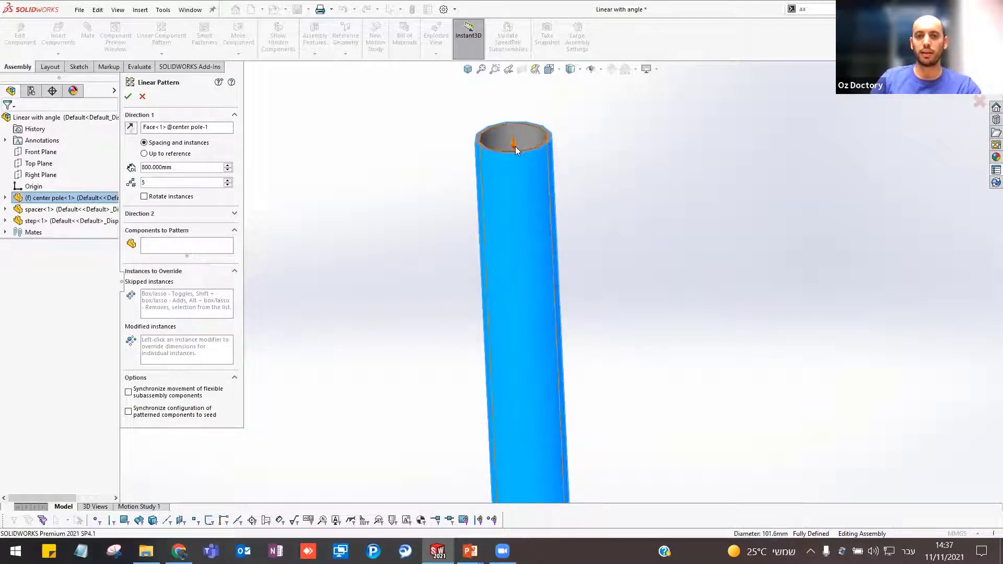
{"action": "left_click", "coordinate": [514, 147]}
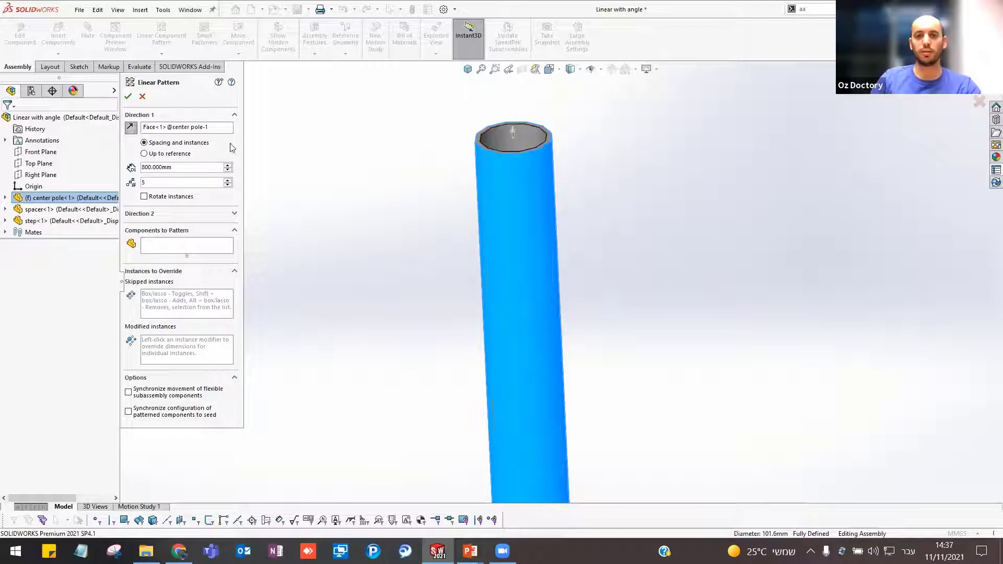
{"action": "scroll", "coordinate": [432, 349], "scroll_direction": "up", "scroll_amount": 2}
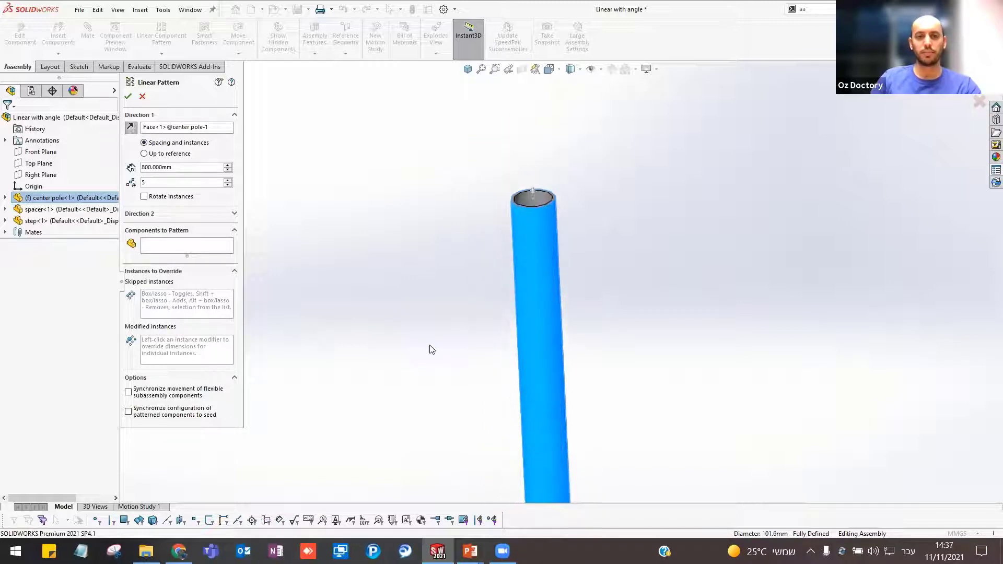
{"action": "scroll", "coordinate": [416, 242], "scroll_direction": "up", "scroll_amount": 1}
{"action": "scroll", "coordinate": [432, 242], "scroll_direction": "up", "scroll_amount": 1}
{"action": "scroll", "coordinate": [443, 251], "scroll_direction": "up", "scroll_amount": 1}
{"action": "scroll", "coordinate": [461, 251], "scroll_direction": "up", "scroll_amount": 1}
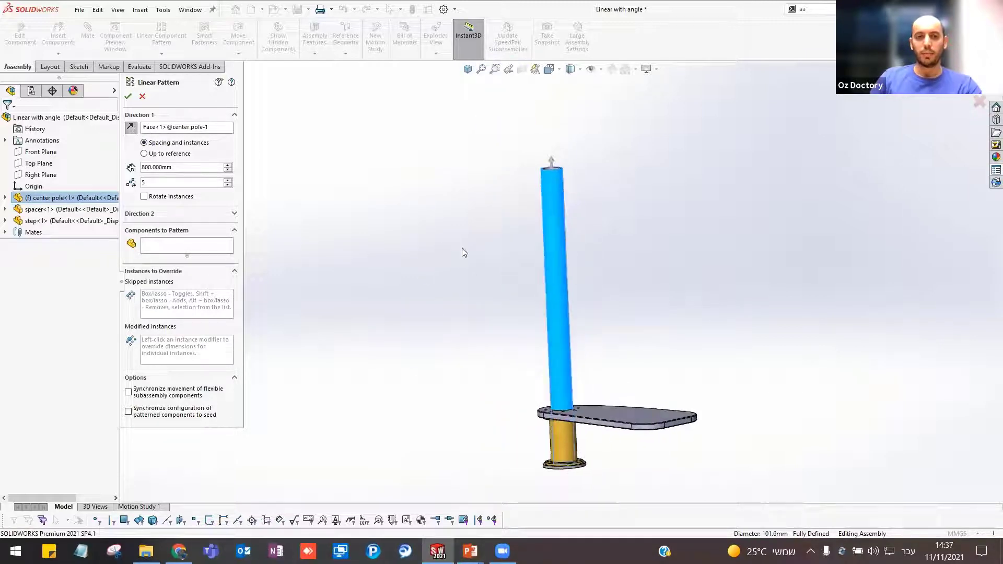
{"action": "left_click", "coordinate": [203, 245]}
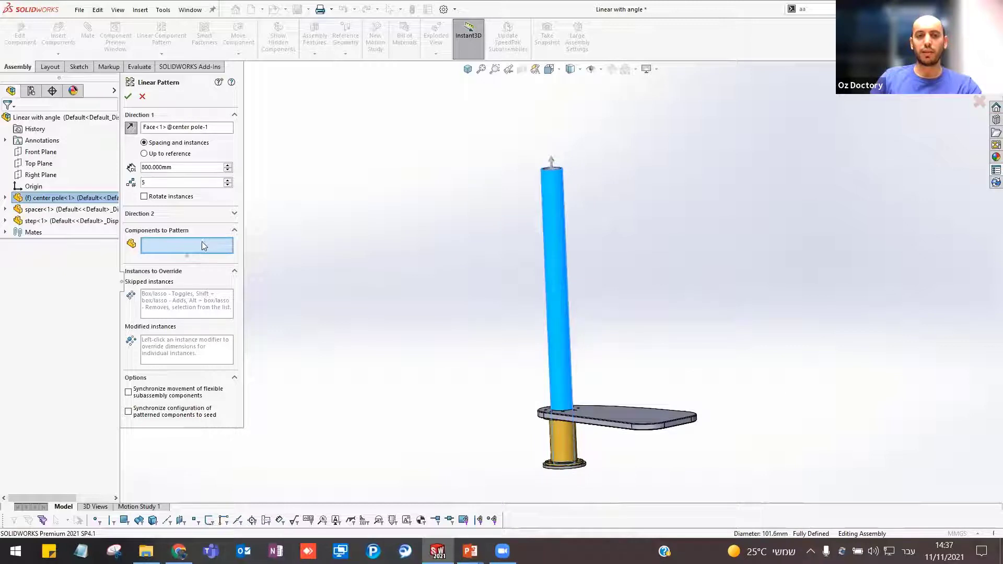
- Pattern the spacer and step plate at 225 mm spacing along Direction 1
{"action": "left_click", "coordinate": [561, 438]}
{"action": "left_click", "coordinate": [620, 417]}
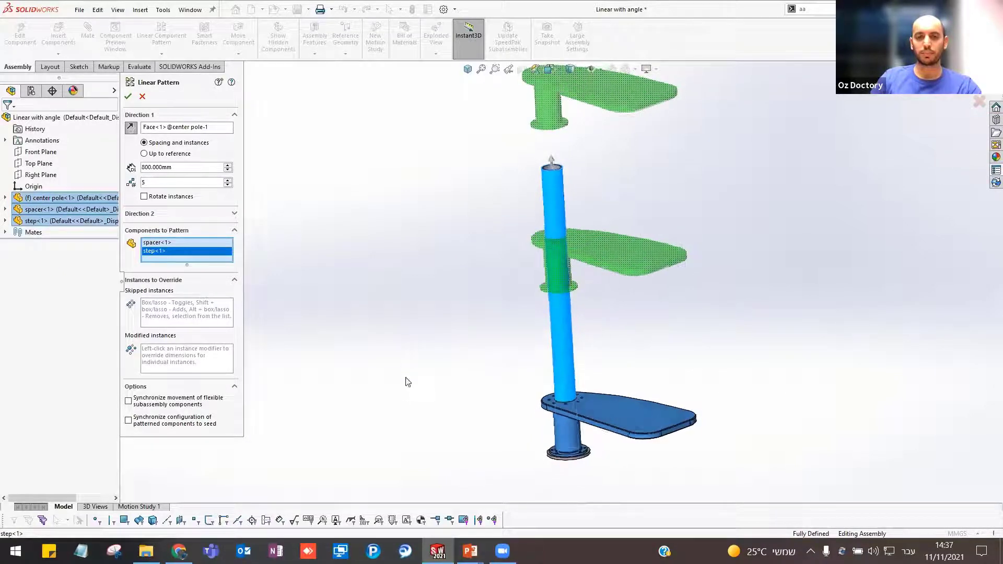
{"action": "middle_click_drag", "start_coordinate": [349, 349], "coordinate": [234, 205]}
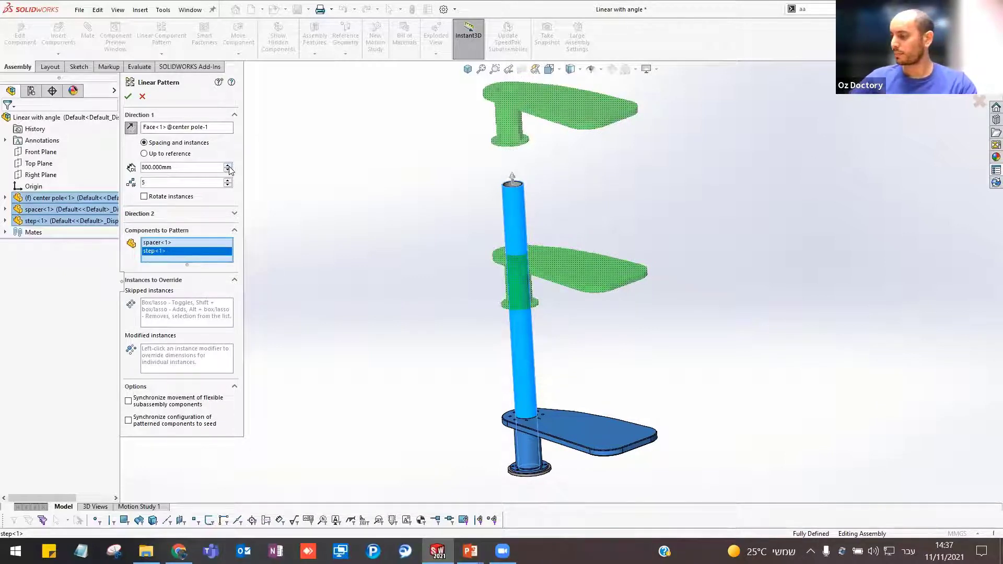
{"action": "double_click", "coordinate": [200, 167]}
{"action": "type", "text": "225"}
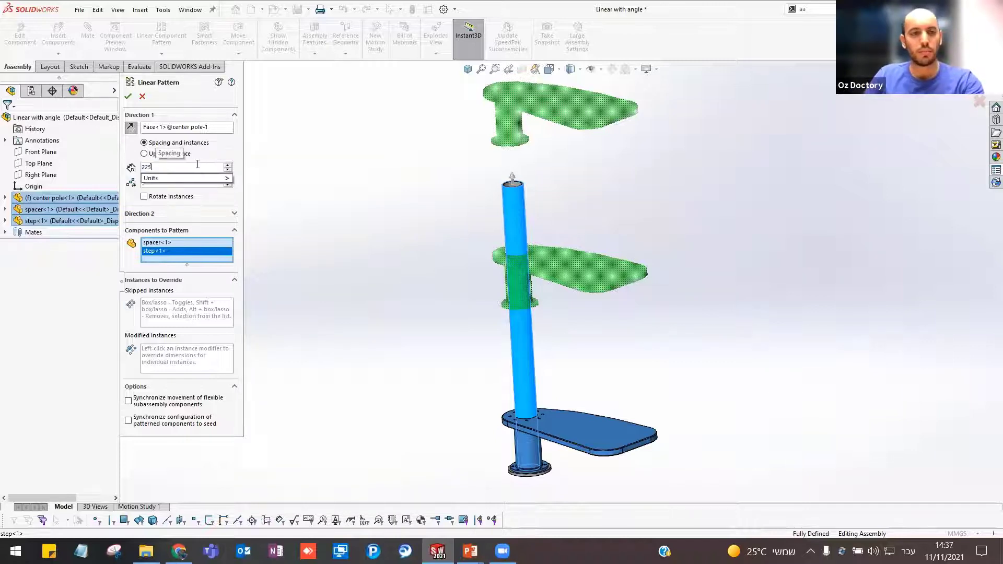
{"action": "key", "text": "Return"}
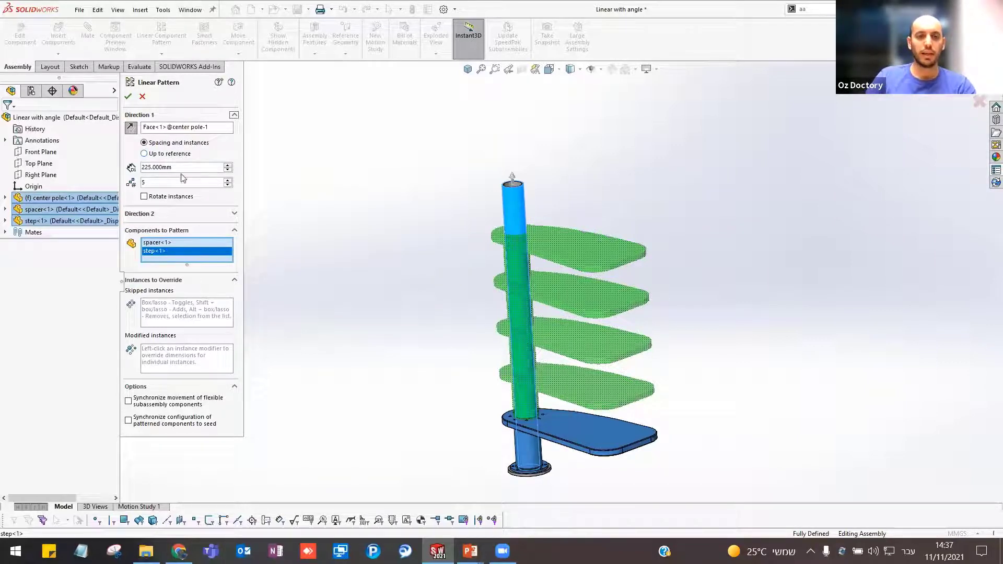
- Turn on Rotate instances with the centre pole as the rotation axis
{"action": "left_click", "coordinate": [163, 198]}
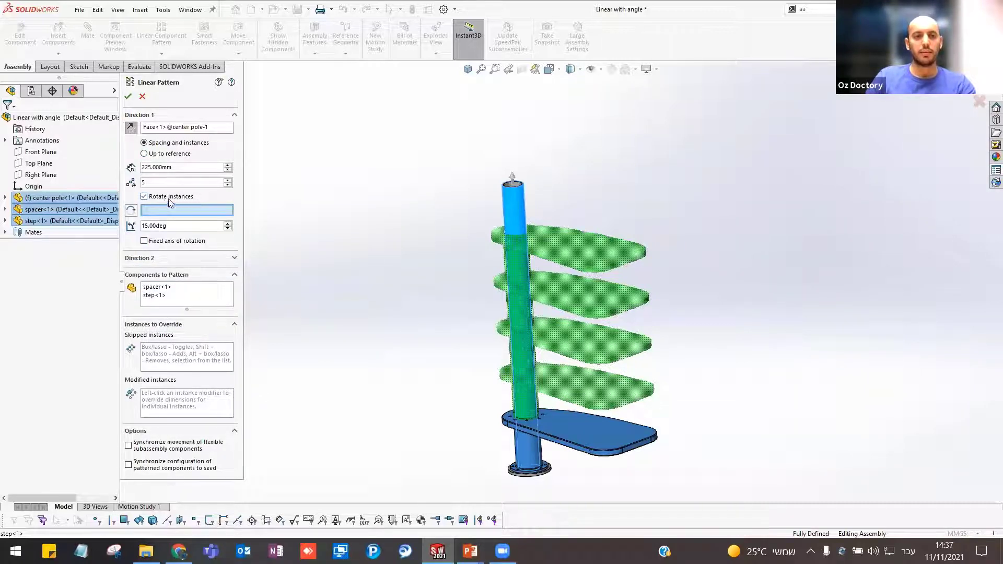
{"action": "middle_click_drag", "start_coordinate": [380, 265], "coordinate": [363, 280]}
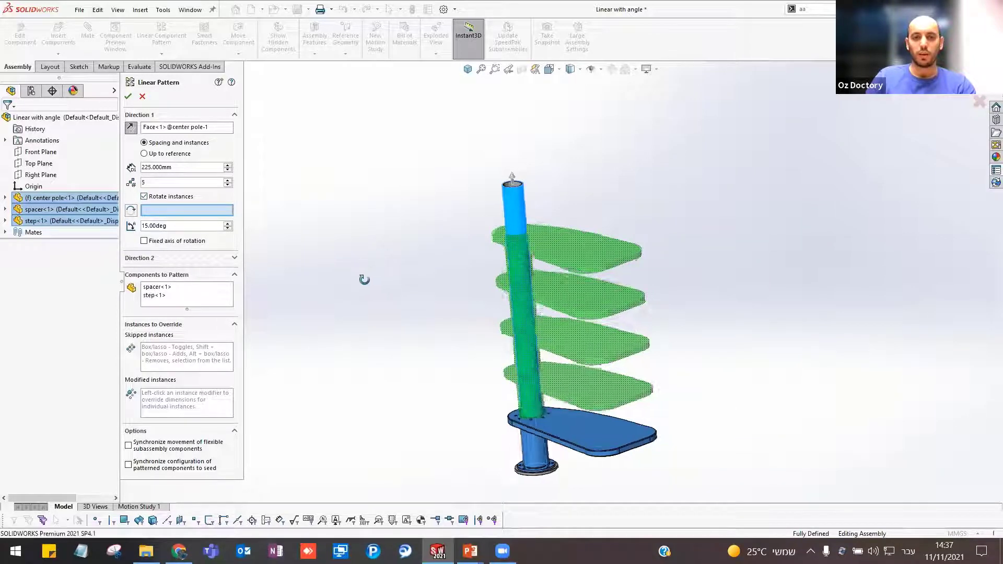
{"action": "left_click", "coordinate": [227, 223]}
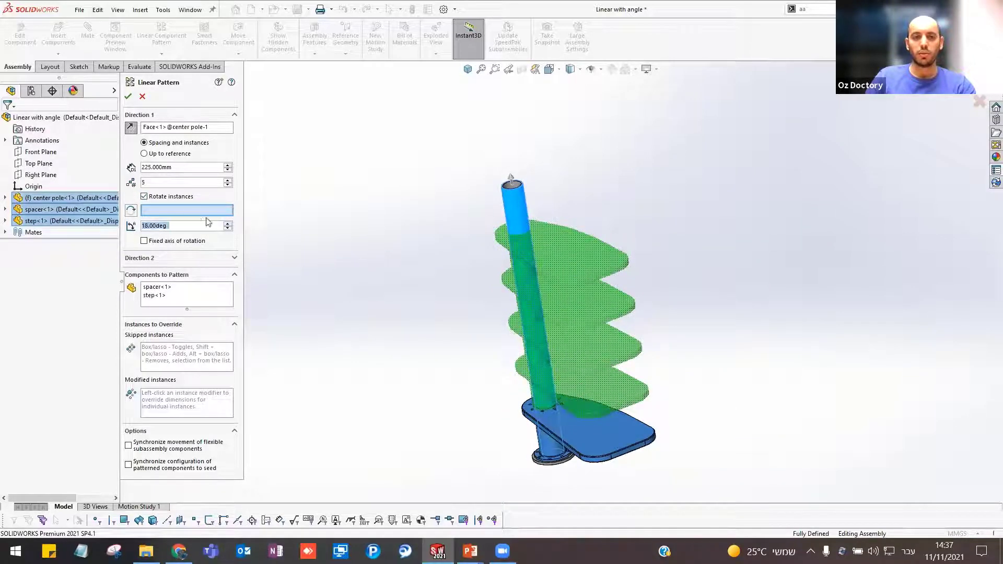
{"action": "left_click", "coordinate": [512, 211]}
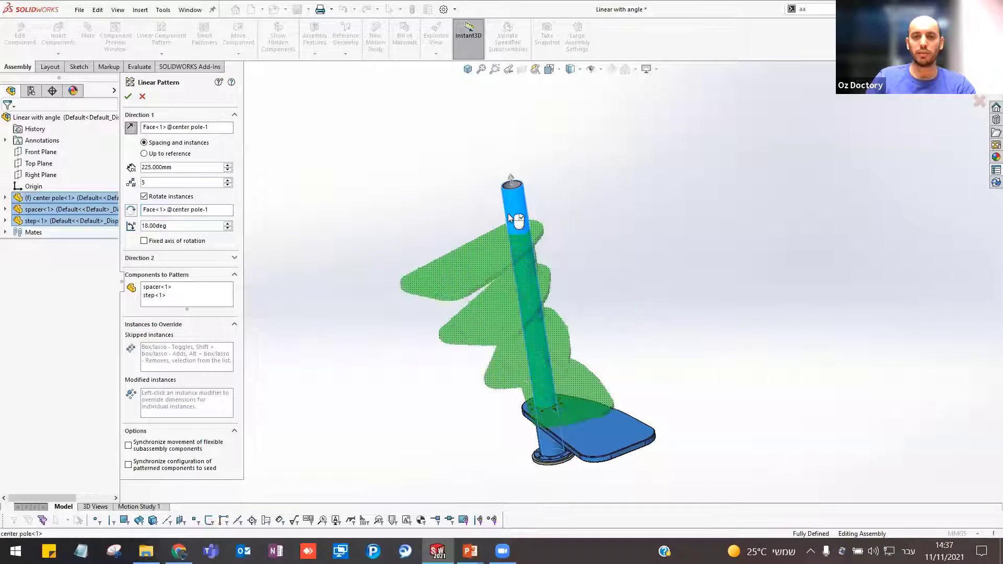
{"action": "mouse_move", "coordinate": [399, 336]}
{"action": "middle_mouse_down"}
{"action": "mouse_move", "coordinate": [410, 327]}
{"action": "mouse_move", "coordinate": [470, 372]}
{"action": "middle_mouse_up"}
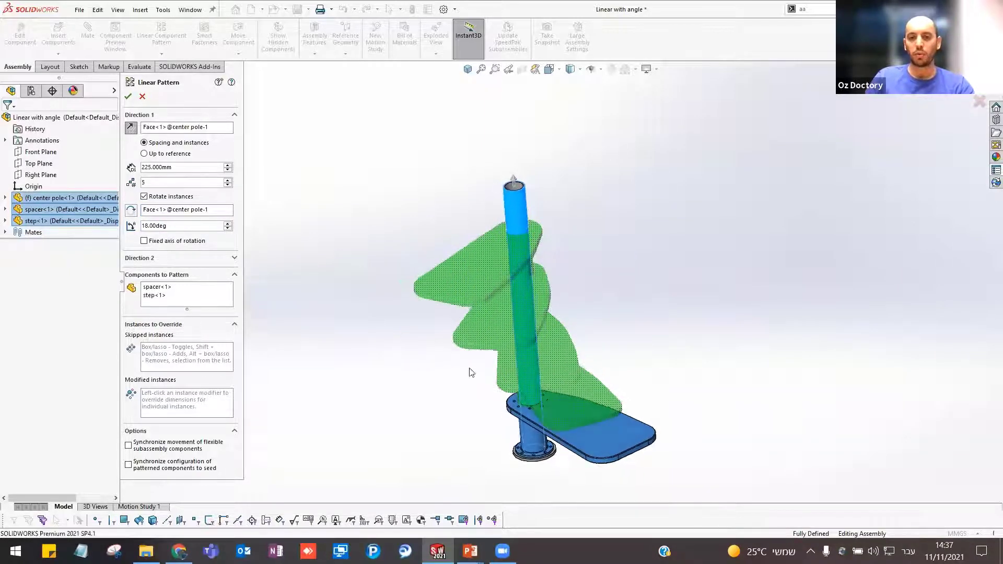
{"action": "left_click", "coordinate": [228, 223]}
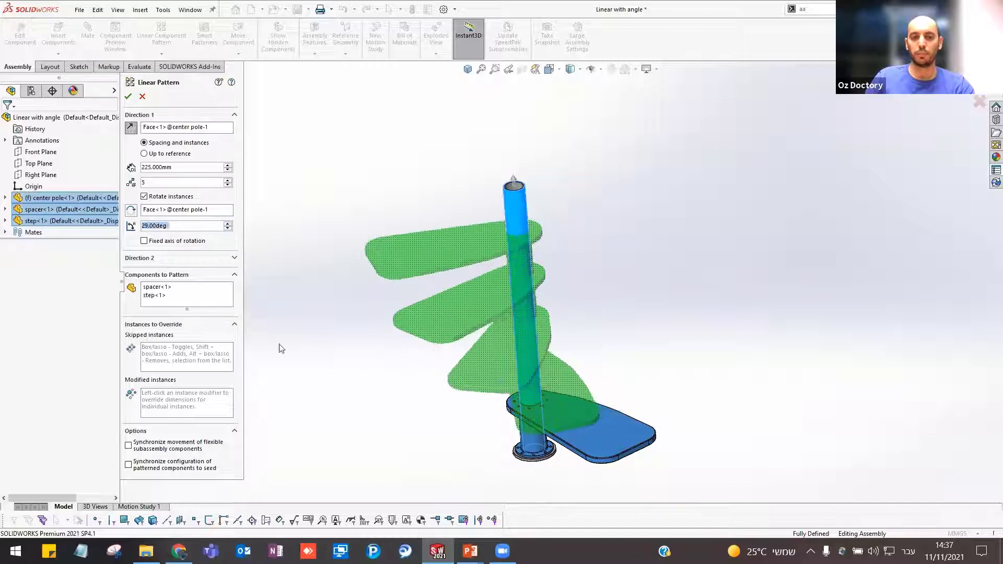
- Reverse the rotation direction and set the angle between copies to 45°
{"action": "scroll", "coordinate": [280, 349], "scroll_direction": "down", "scroll_amount": 2}
{"action": "left_click", "coordinate": [130, 212]}
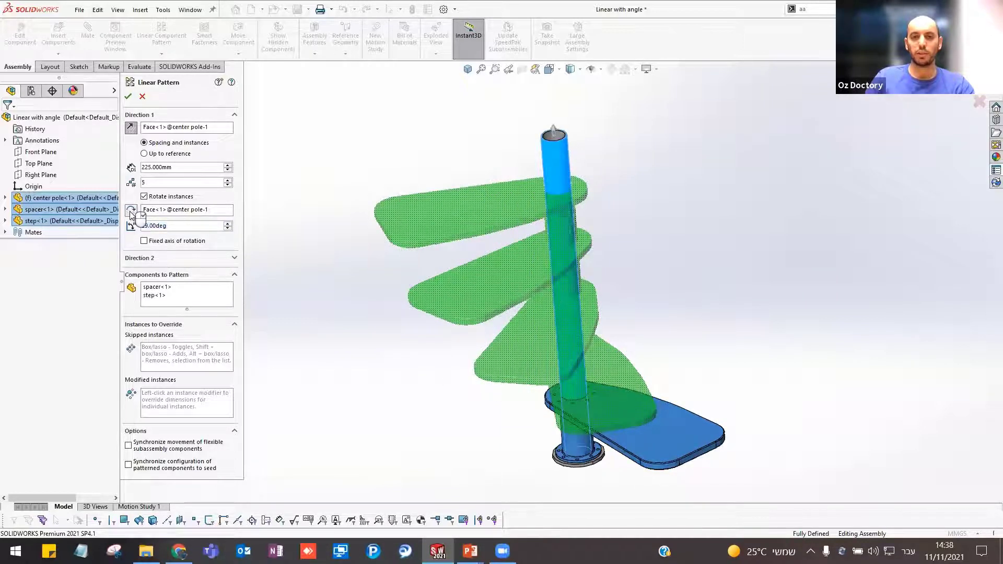
{"action": "scroll", "coordinate": [380, 320], "scroll_direction": "down", "scroll_amount": 2}
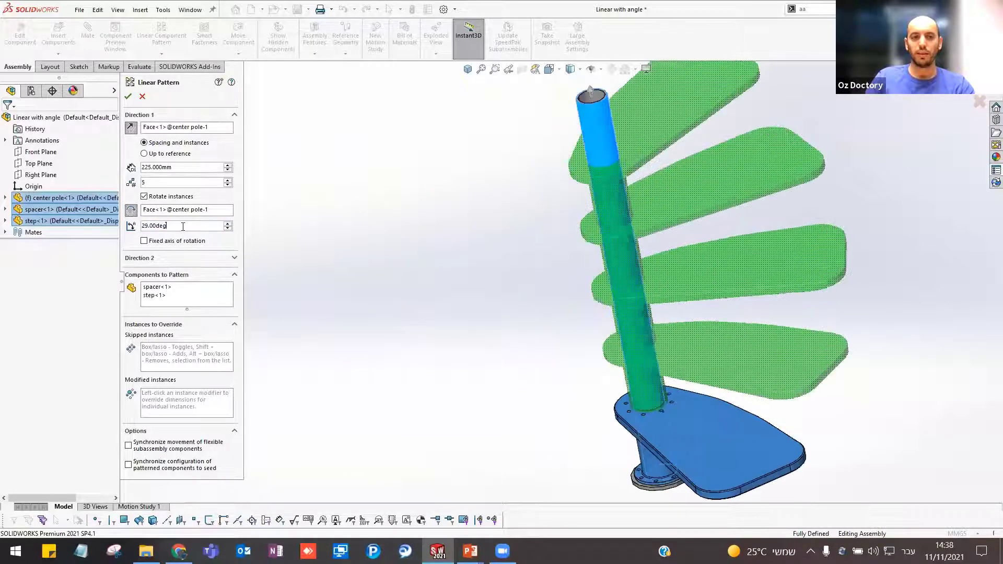
{"action": "double_click", "coordinate": [182, 226]}
{"action": "type", "text": "45"}
{"action": "key", "text": "Return"}
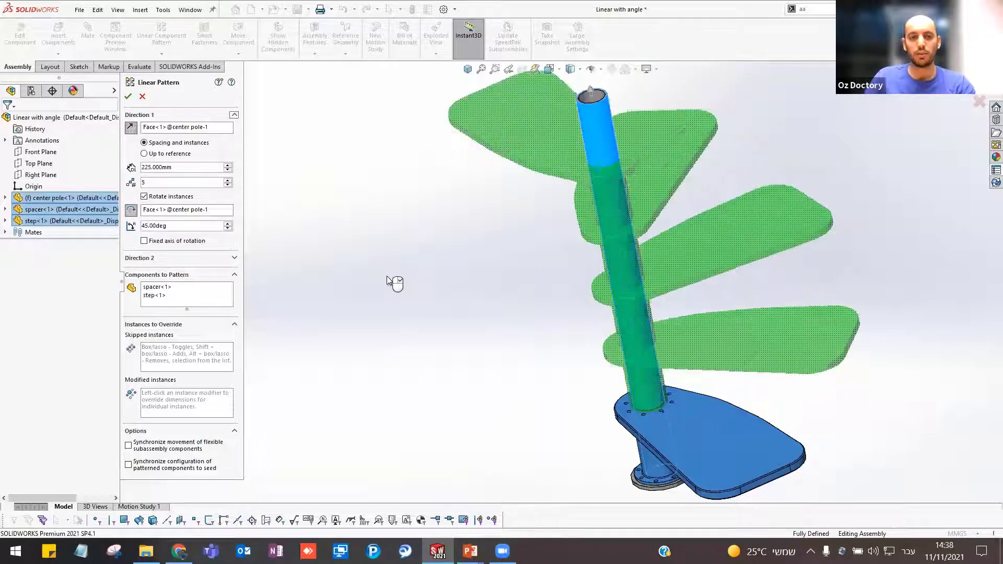
{"action": "scroll", "coordinate": [431, 281], "scroll_direction": "up", "scroll_amount": 3}
{"action": "scroll", "coordinate": [457, 278], "scroll_direction": "up", "scroll_amount": 3}
{"action": "mouse_move", "coordinate": [435, 271]}
{"action": "middle_mouse_down"}
{"action": "mouse_move", "coordinate": [481, 290]}
{"action": "mouse_move", "coordinate": [694, 203]}
{"action": "middle_mouse_up"}
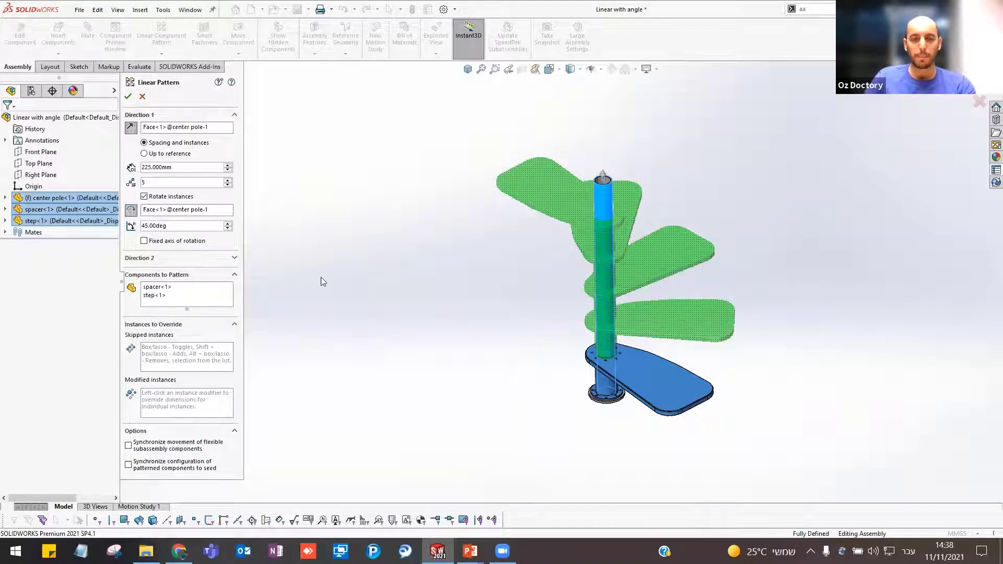
- Enable Fixed axis of rotation, leave Align to seed off, and accept the pattern
{"action": "left_click", "coordinate": [164, 242]}
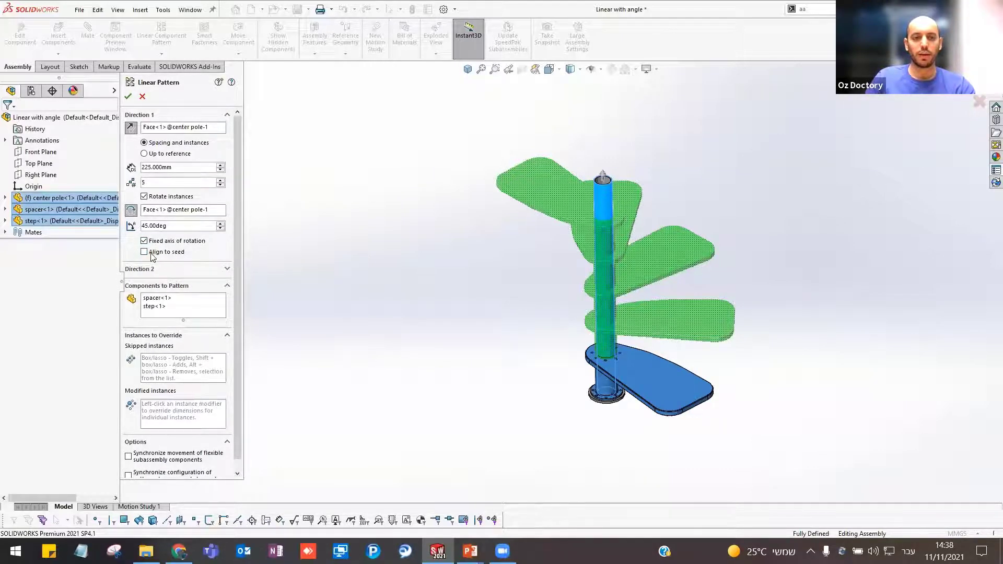
{"action": "left_click", "coordinate": [151, 252]}
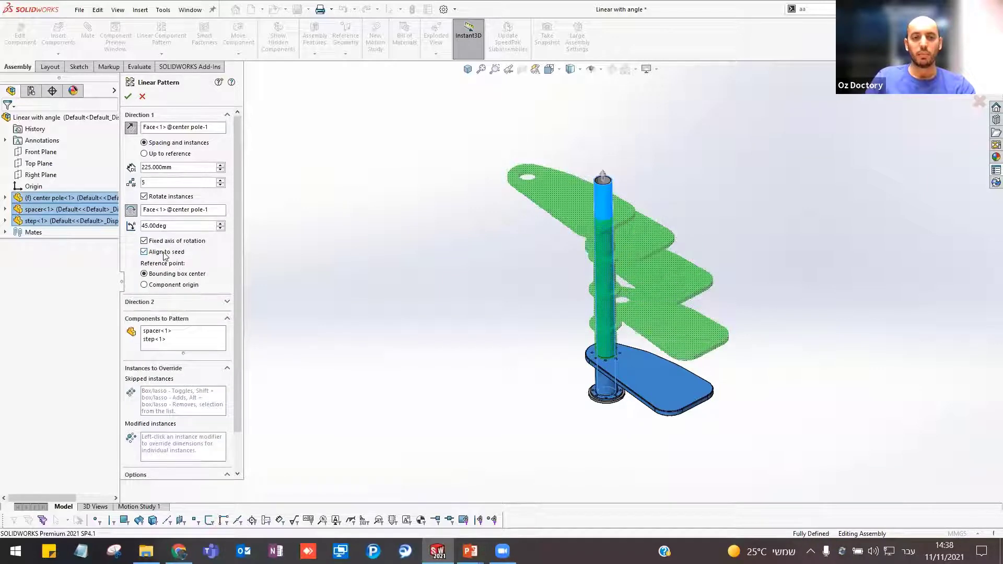
{"action": "mouse_move", "coordinate": [566, 331]}
{"action": "middle_mouse_down"}
{"action": "mouse_move", "coordinate": [570, 195]}
{"action": "mouse_move", "coordinate": [593, 161]}
{"action": "middle_mouse_up"}
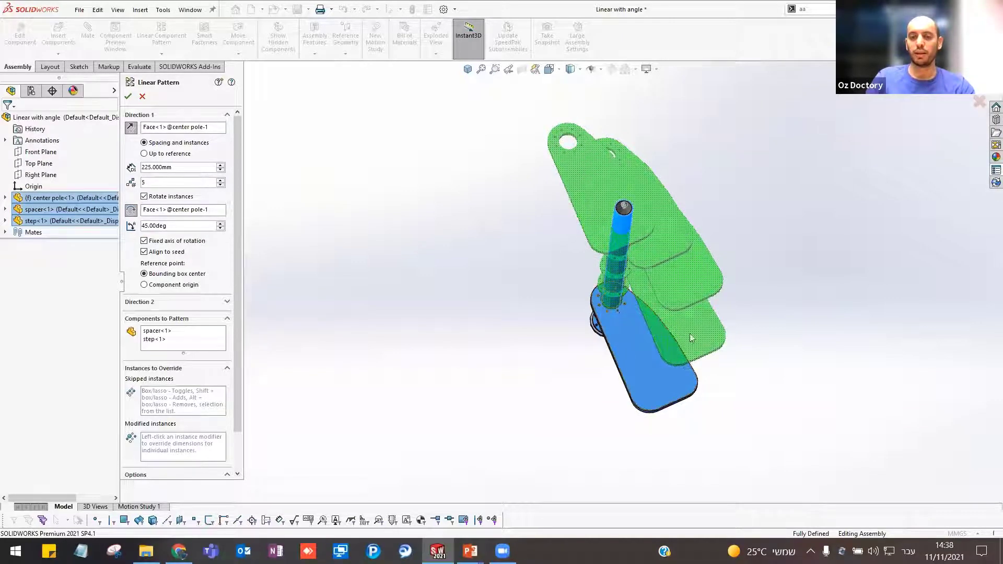
{"action": "middle_click_drag", "start_coordinate": [497, 311], "coordinate": [625, 367]}
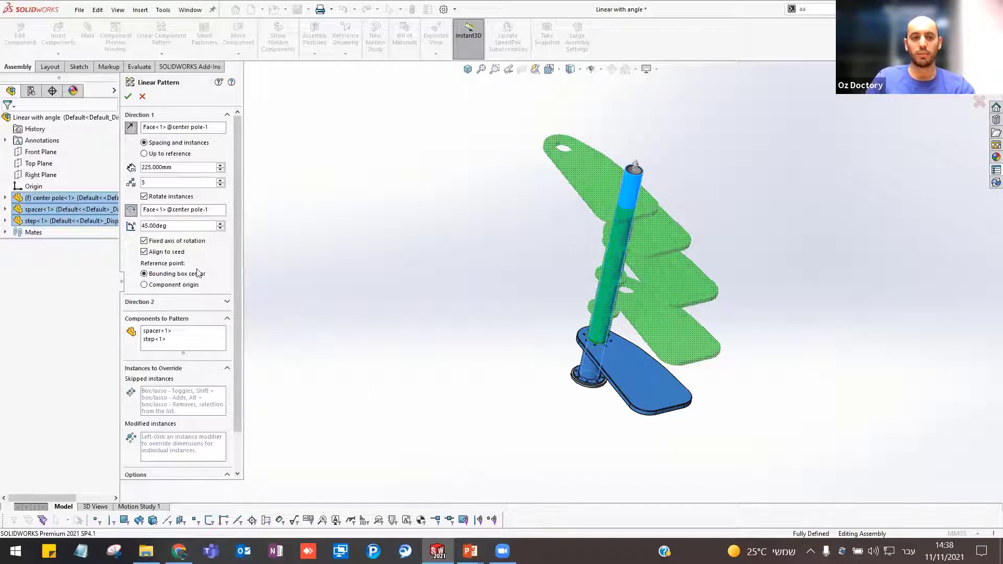
{"action": "left_click", "coordinate": [171, 252]}
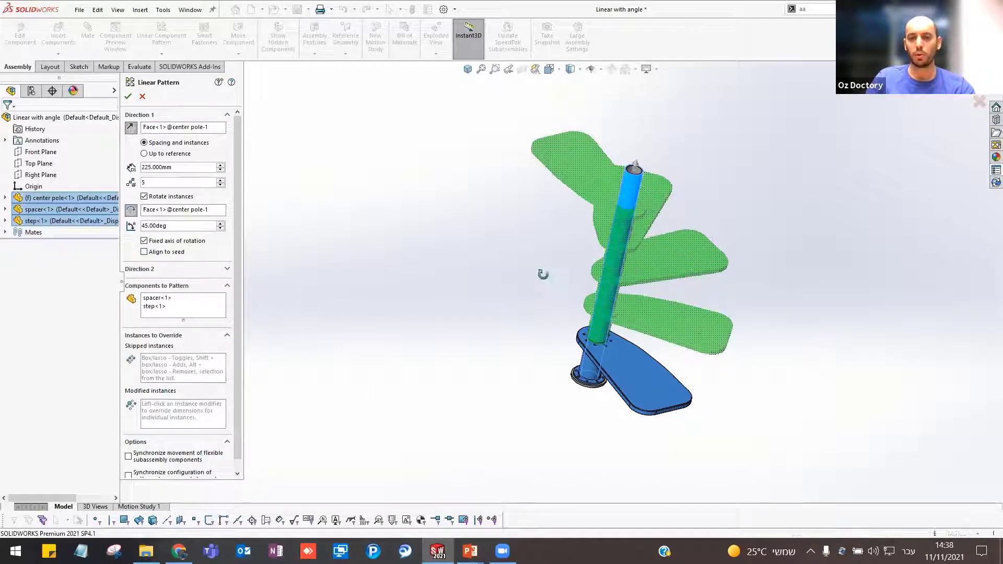
{"action": "middle_click_drag", "start_coordinate": [542, 273], "coordinate": [407, 262]}
{"action": "left_click", "coordinate": [128, 98]}
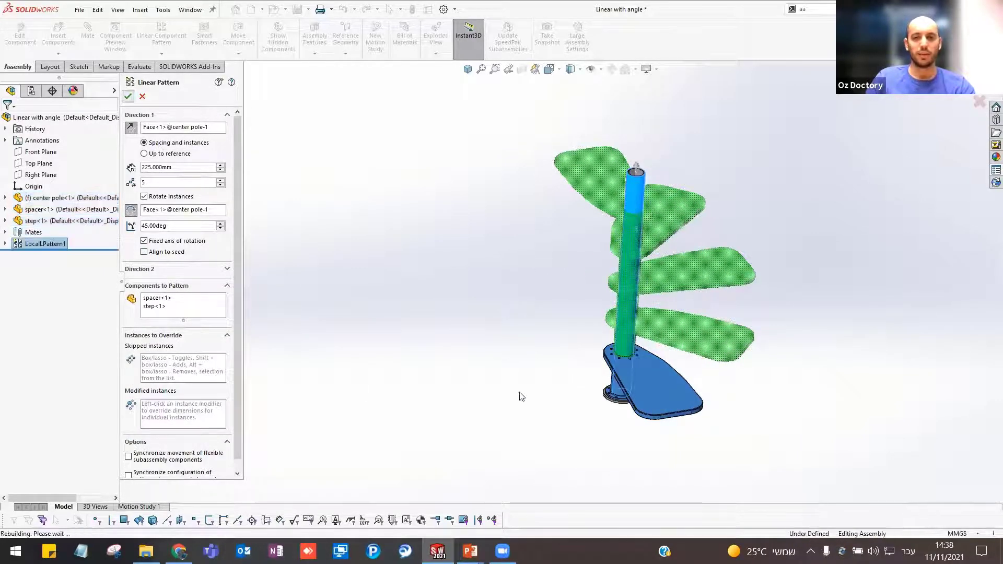
- Inspect the finished spiral stair, clear the selection, and close it with Ctrl+W
{"action": "mouse_move", "coordinate": [517, 376]}
{"action": "middle_mouse_down"}
{"action": "mouse_move", "coordinate": [606, 374]}
{"action": "mouse_move", "coordinate": [561, 414]}
{"action": "mouse_move", "coordinate": [591, 365]}
{"action": "mouse_move", "coordinate": [528, 329]}
{"action": "mouse_move", "coordinate": [455, 358]}
{"action": "mouse_move", "coordinate": [621, 342]}
{"action": "mouse_move", "coordinate": [673, 310]}
{"action": "mouse_move", "coordinate": [547, 288]}
{"action": "mouse_move", "coordinate": [604, 284]}
{"action": "mouse_move", "coordinate": [534, 235]}
{"action": "middle_mouse_up"}
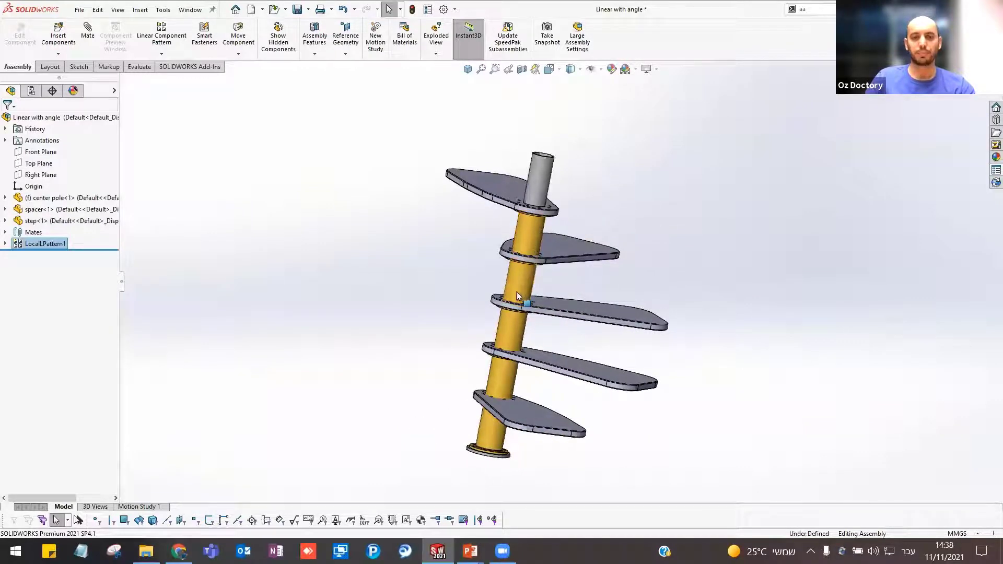
{"action": "left_click", "coordinate": [407, 273]}
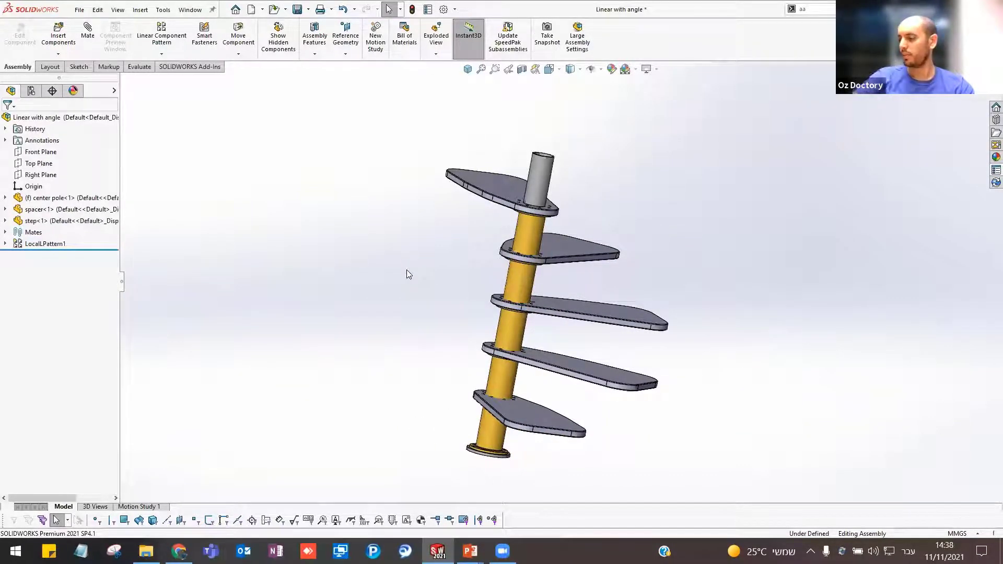
{"action": "middle_click_drag", "start_coordinate": [408, 273], "coordinate": [418, 282]}
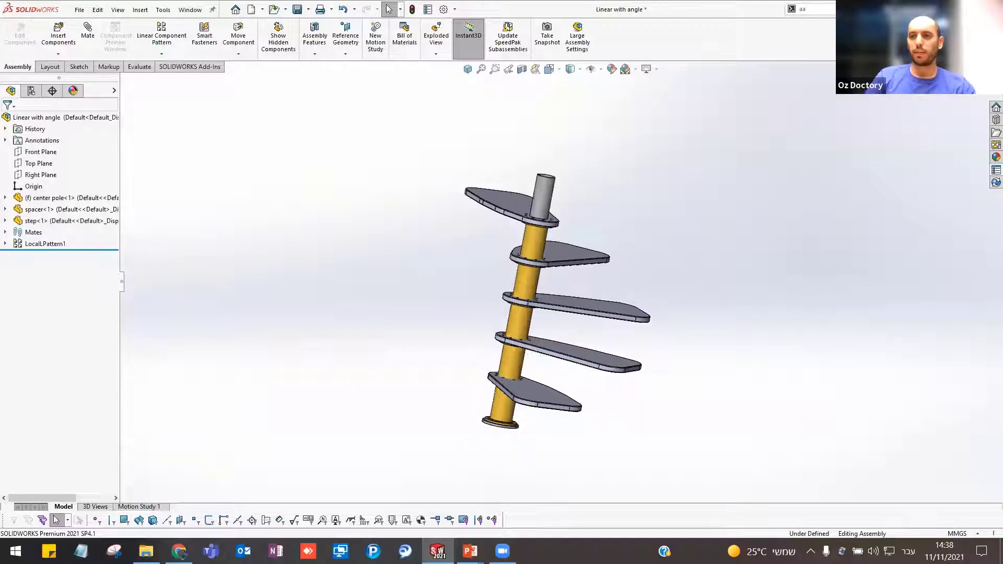
{"action": "key", "text": "ctrl+w"}
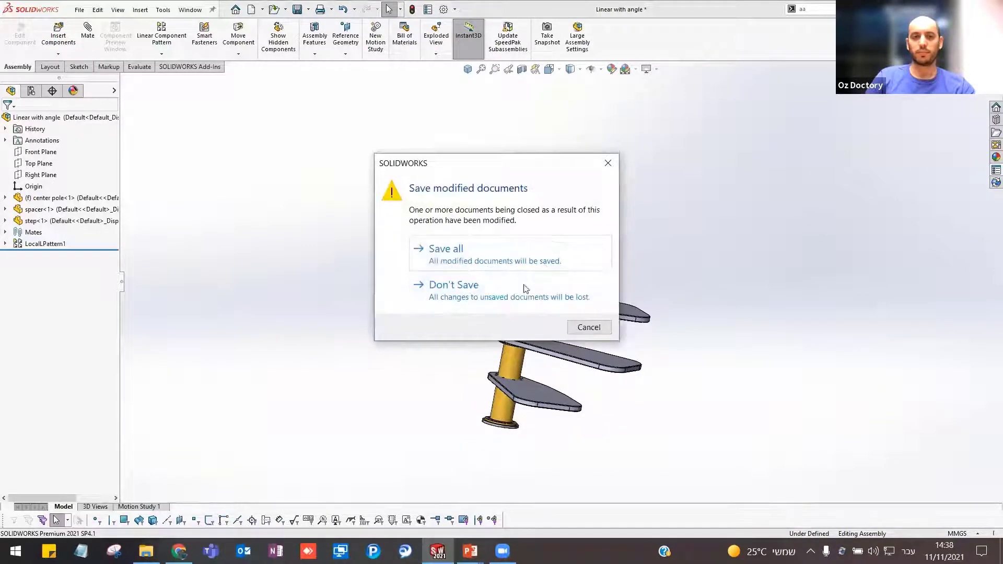
- Close the stair without saving, open Pattern Driven, and return to the Today's Topics slide
{"action": "left_click", "coordinate": [510, 299]}
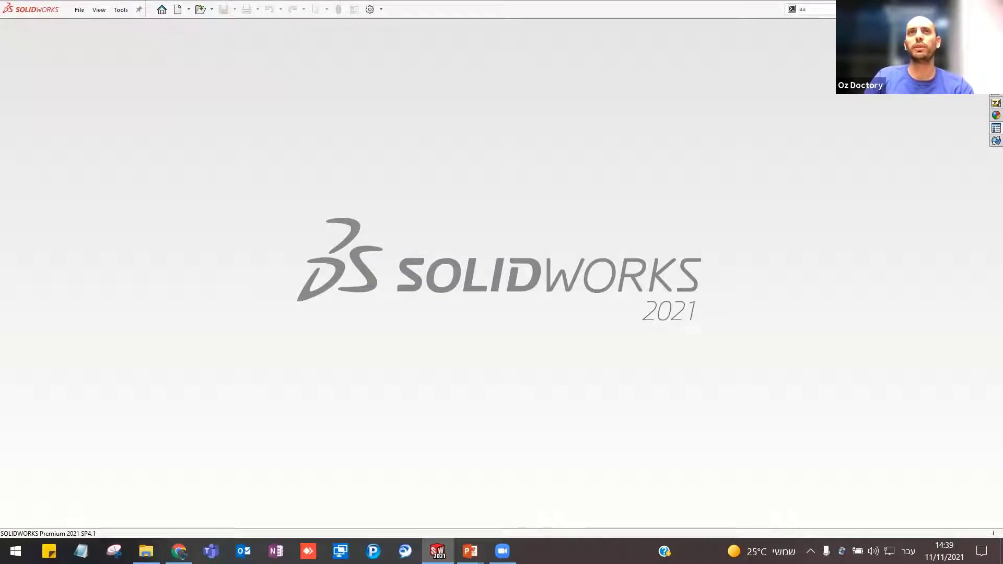
{"action": "key", "text": "super+e"}
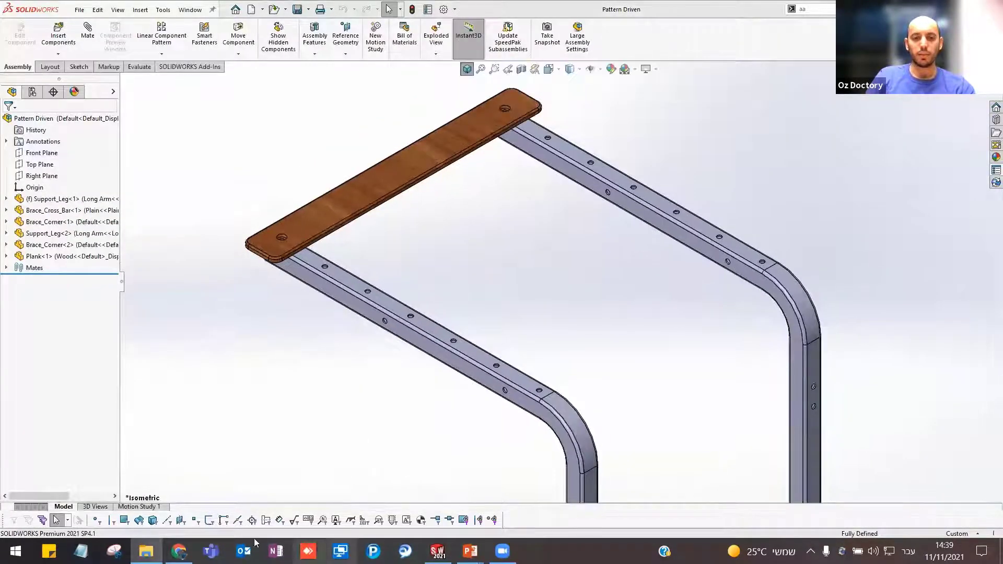
{"action": "mouse_move", "coordinate": [469, 551]}
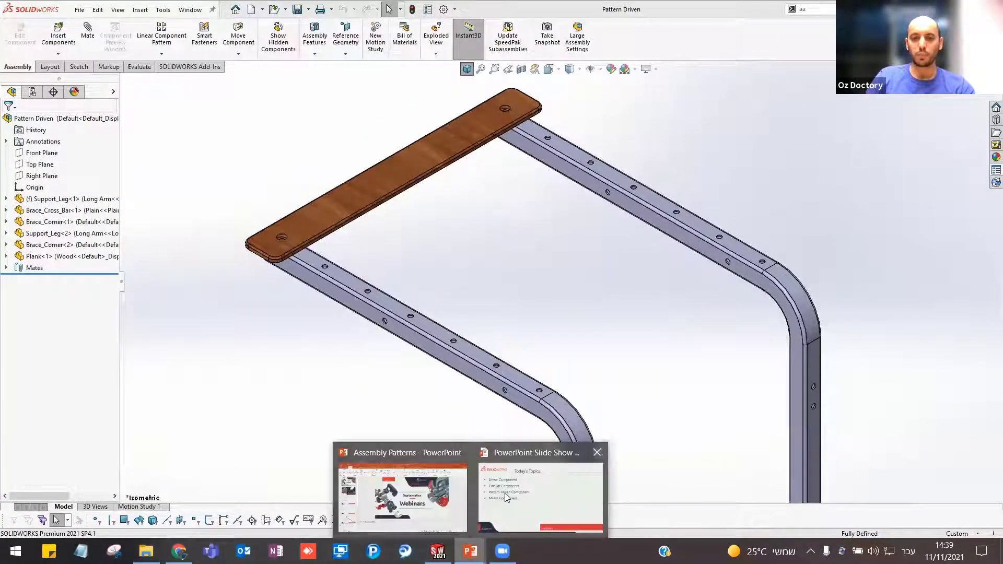
{"action": "left_click", "coordinate": [505, 495]}
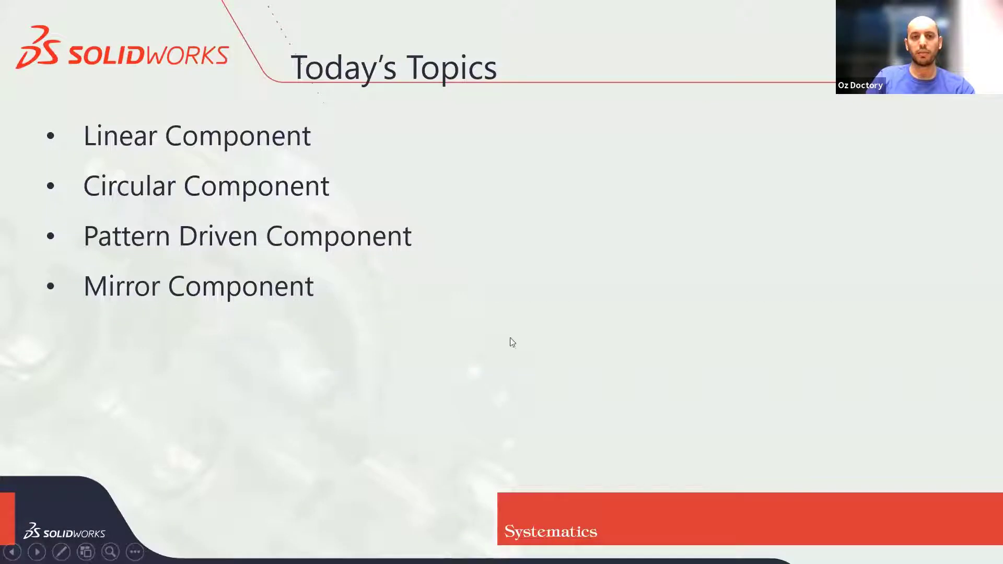
- Show the Pattern Driven Component slide in PowerPoint, then return to the SOLIDWORKS bench assembly
{"action": "left_click", "coordinate": [594, 354]}
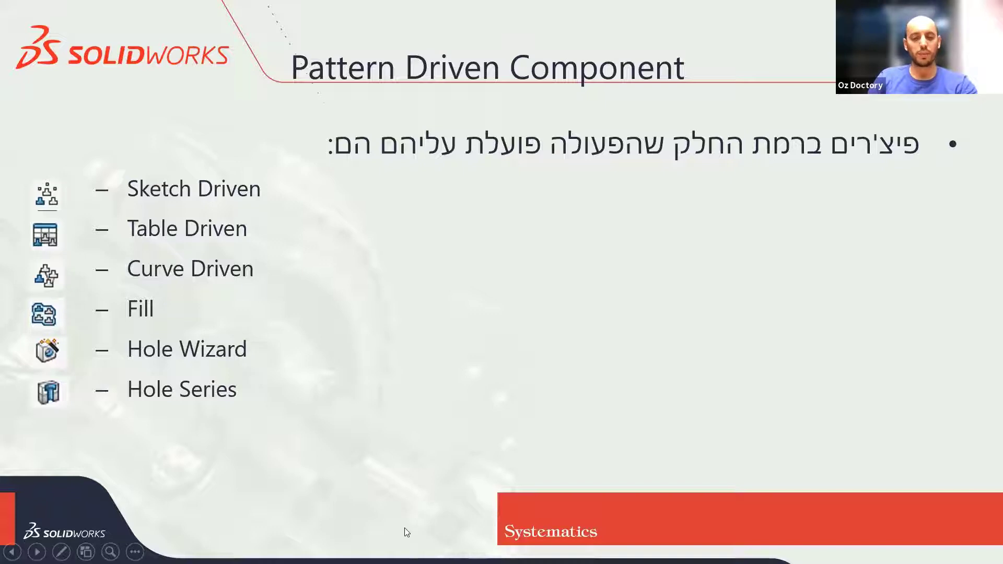
{"action": "key", "text": "alt+Tab"}
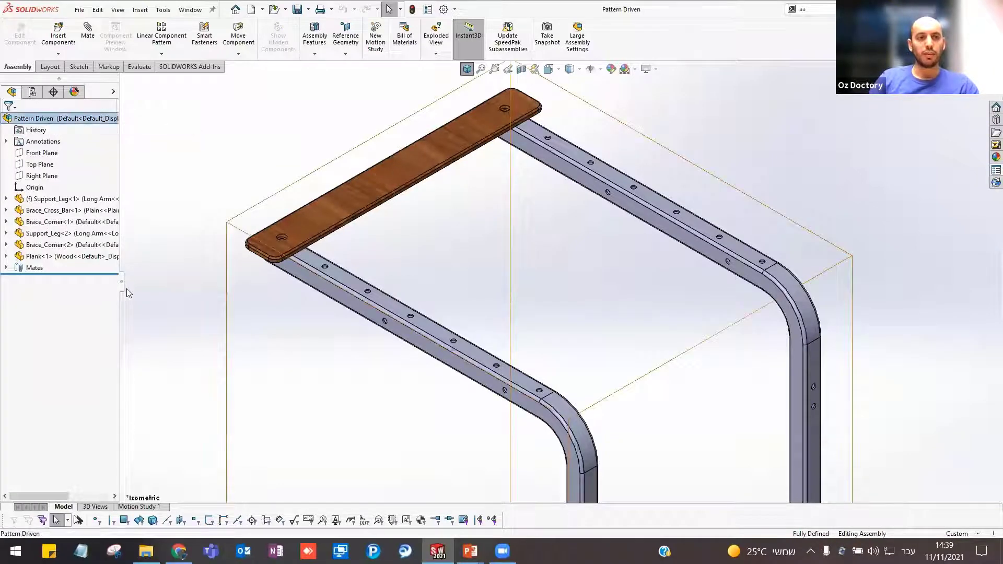
- Inspect the first support leg's selection and pan the view toward the frame's top bends
{"action": "left_click", "coordinate": [52, 198]}
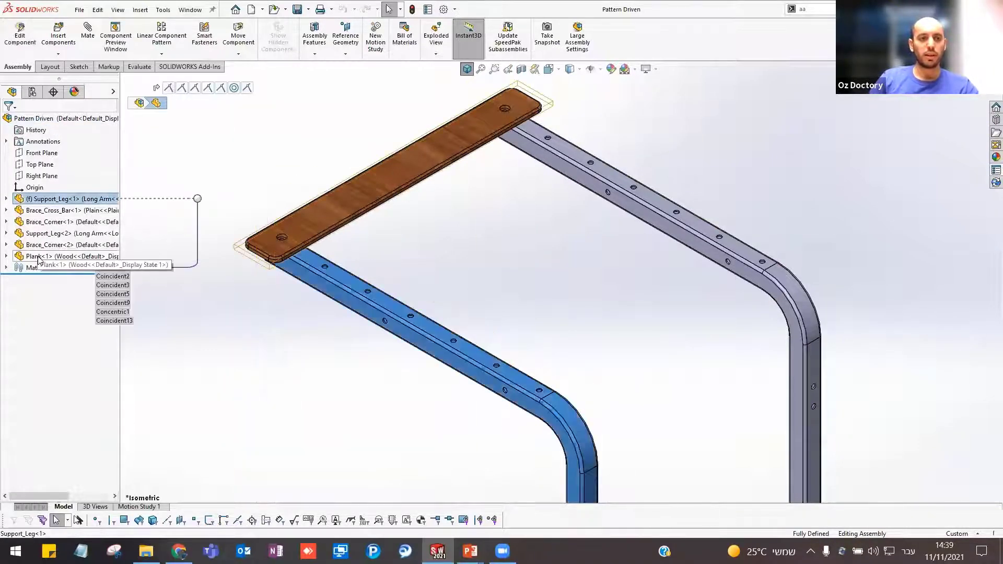
{"action": "left_click", "coordinate": [427, 401]}
{"action": "scroll", "coordinate": [444, 407], "scroll_direction": "up", "scroll_amount": 5}
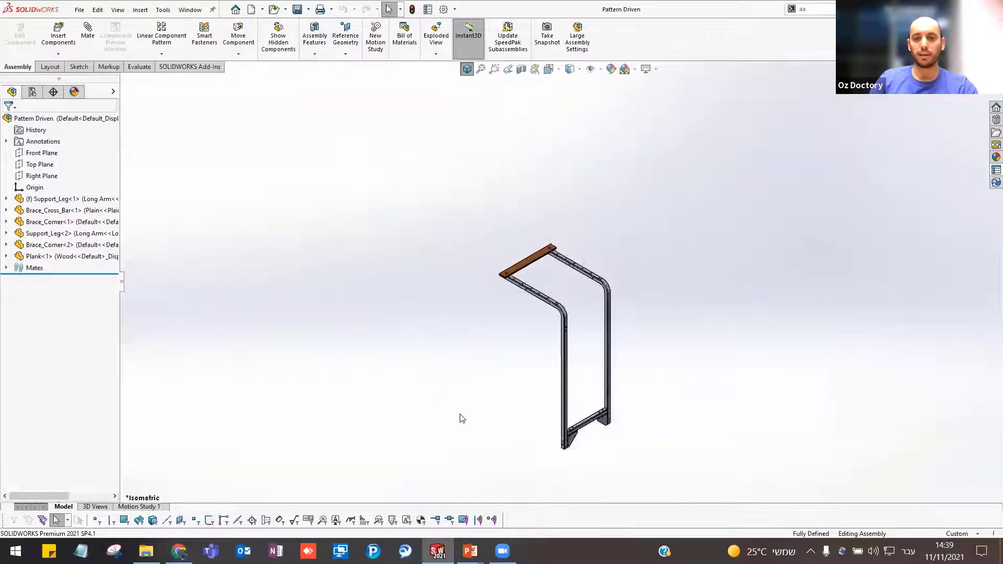
{"action": "scroll", "coordinate": [489, 313], "scroll_direction": "down", "scroll_amount": 5}
{"action": "middle_click_drag", "start_coordinate": [416, 209], "coordinate": [443, 407], "text": "ctrl"}
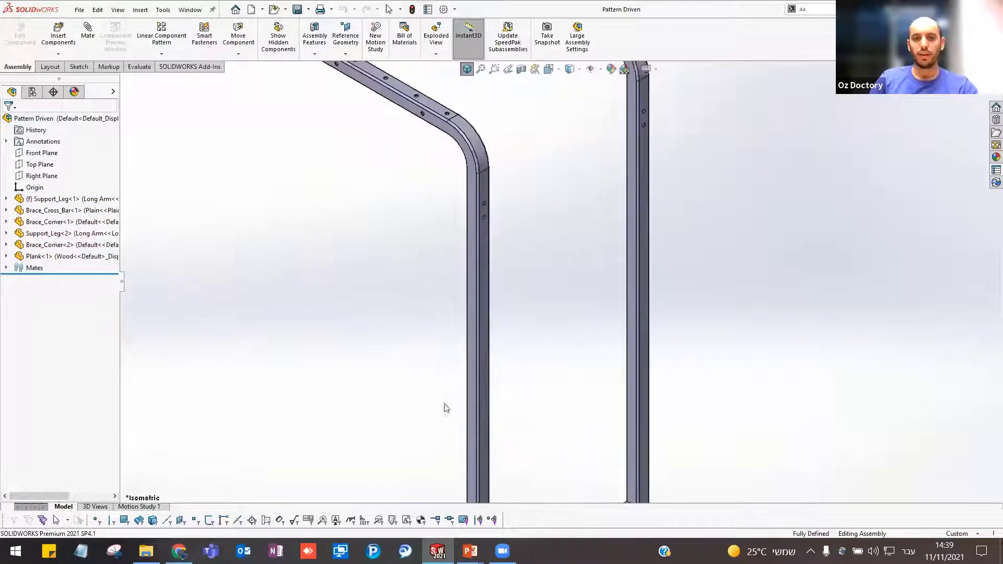
{"action": "scroll", "coordinate": [406, 351], "scroll_direction": "up", "scroll_amount": 3}
{"action": "scroll", "coordinate": [591, 226], "scroll_direction": "down", "scroll_amount": 5}
{"action": "scroll", "coordinate": [592, 225], "scroll_direction": "down", "scroll_amount": 3}
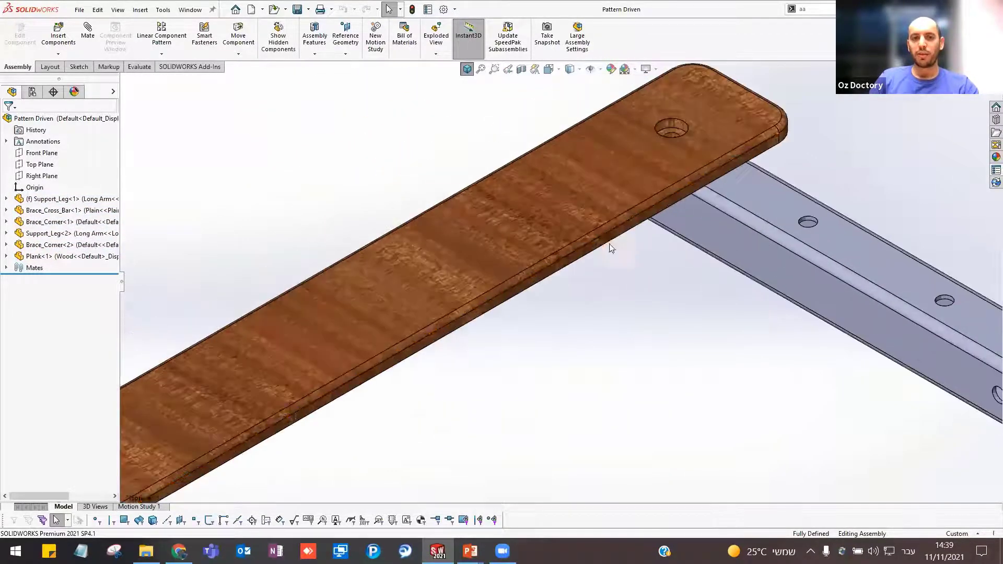
{"action": "scroll", "coordinate": [529, 148], "scroll_direction": "down", "scroll_amount": 2}
- Inspect the wooden plank and a support leg hole edge, then clear the selection
{"action": "left_click", "coordinate": [530, 149]}
{"action": "scroll", "coordinate": [631, 266], "scroll_direction": "up", "scroll_amount": 2}
{"action": "scroll", "coordinate": [632, 267], "scroll_direction": "up", "scroll_amount": 2}
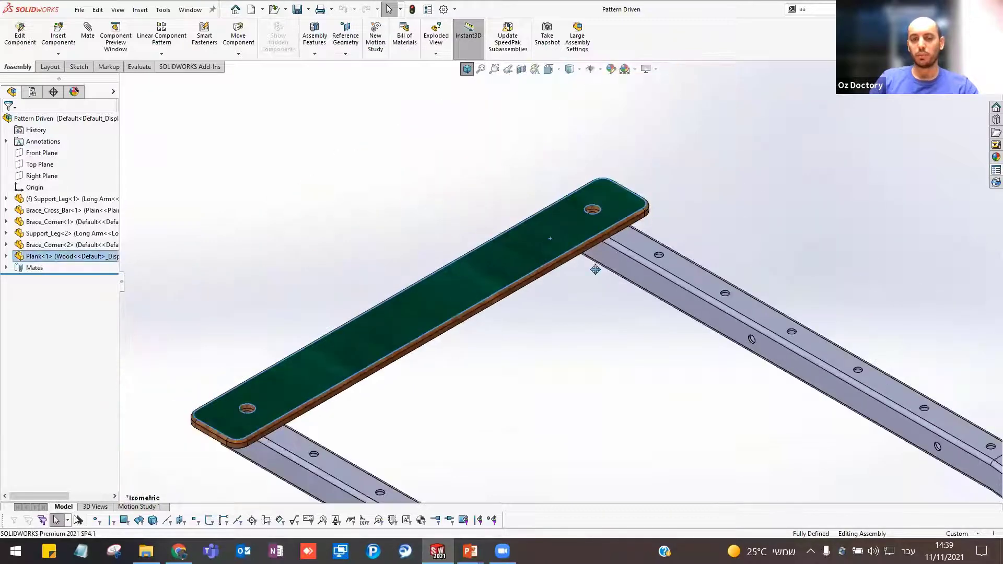
{"action": "middle_click_drag", "start_coordinate": [446, 284], "coordinate": [399, 243], "text": "ctrl"}
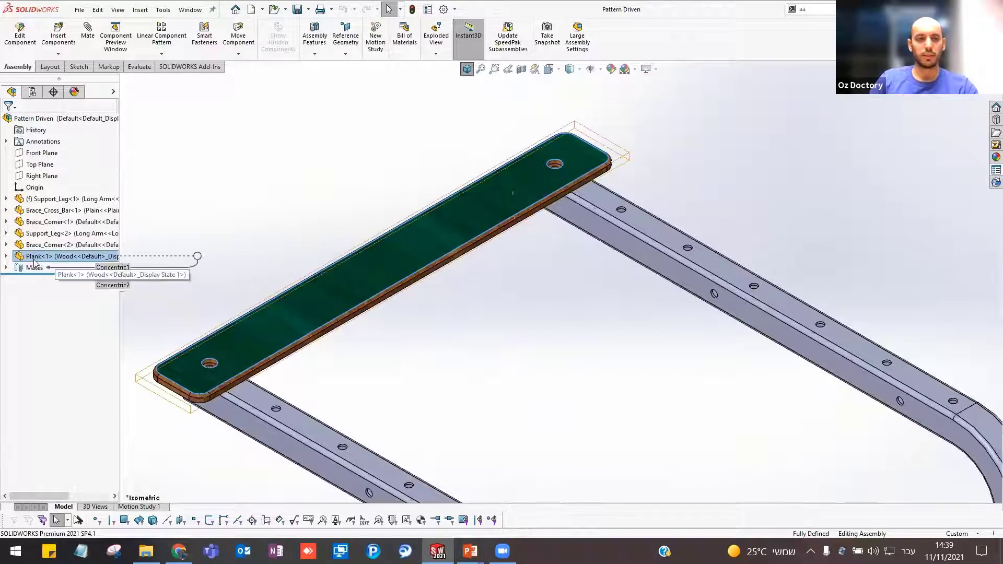
{"action": "left_click", "coordinate": [689, 353]}
{"action": "scroll", "coordinate": [580, 228], "scroll_direction": "down", "scroll_amount": 3}
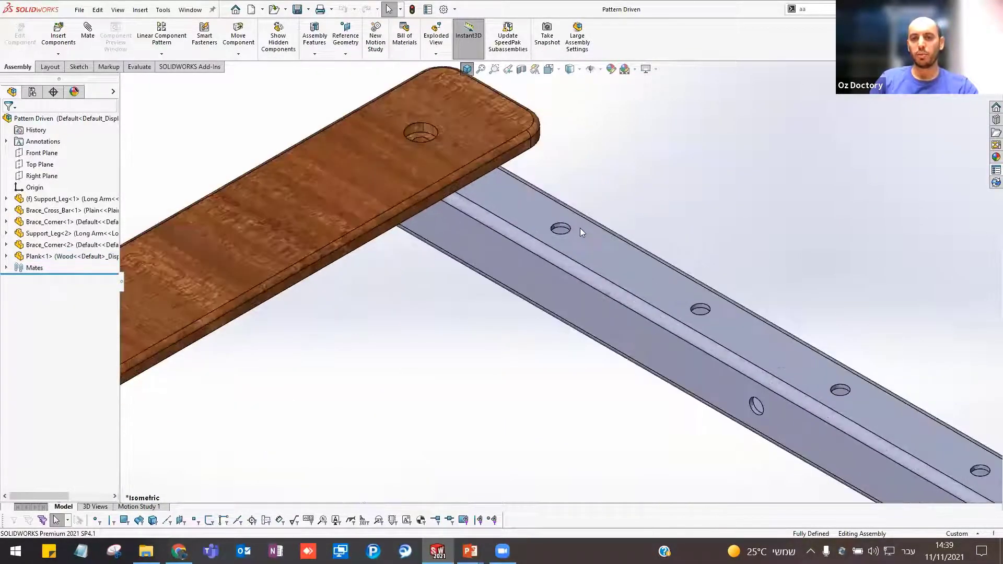
{"action": "left_click", "coordinate": [562, 233]}
{"action": "scroll", "coordinate": [562, 234], "scroll_direction": "down", "scroll_amount": 3}
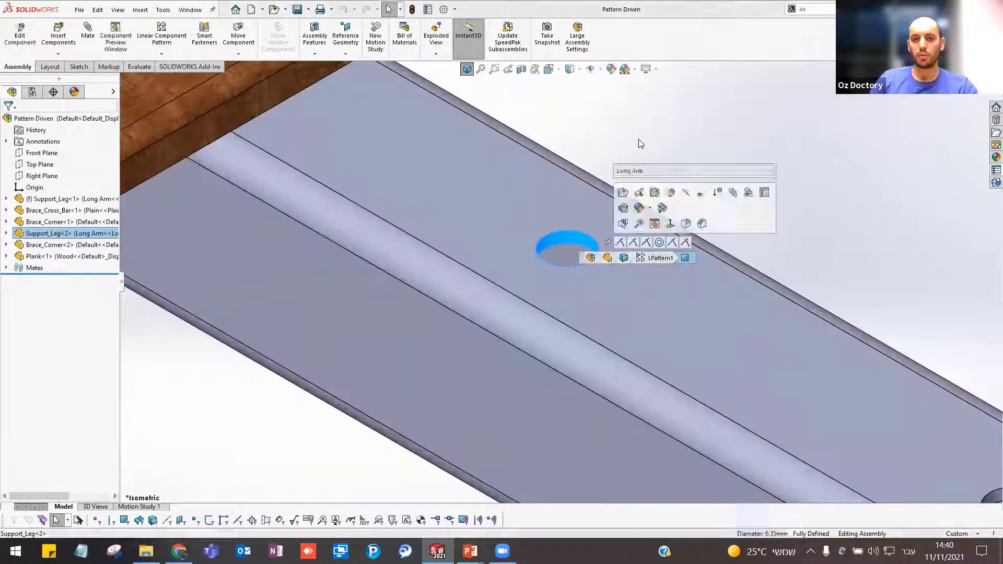
{"action": "key", "text": "Escape"}
- Expand Support_Leg<2> and pick a leg hole to trace it to LPattern1, then zoom out
{"action": "left_click", "coordinate": [567, 235]}
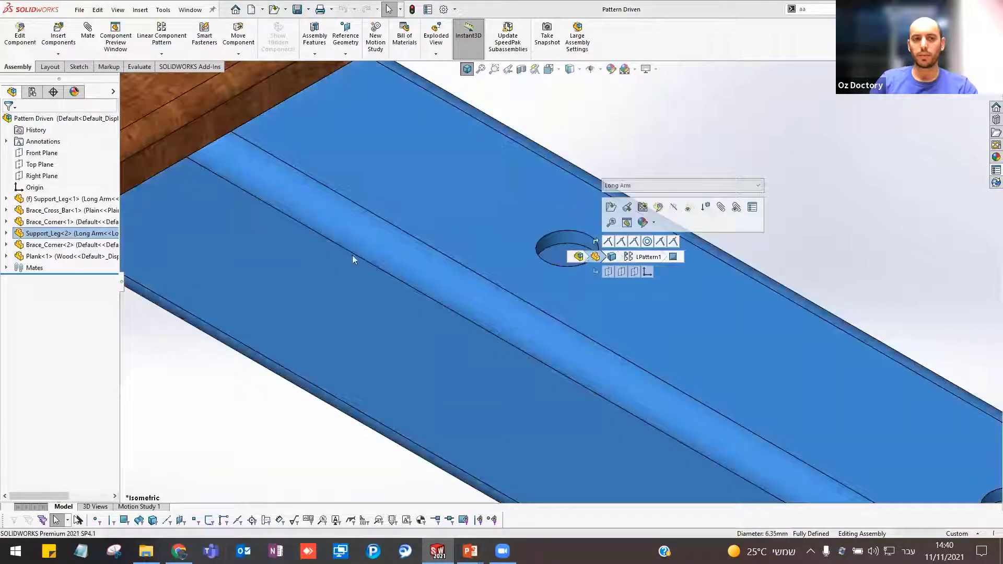
{"action": "left_click", "coordinate": [57, 233]}
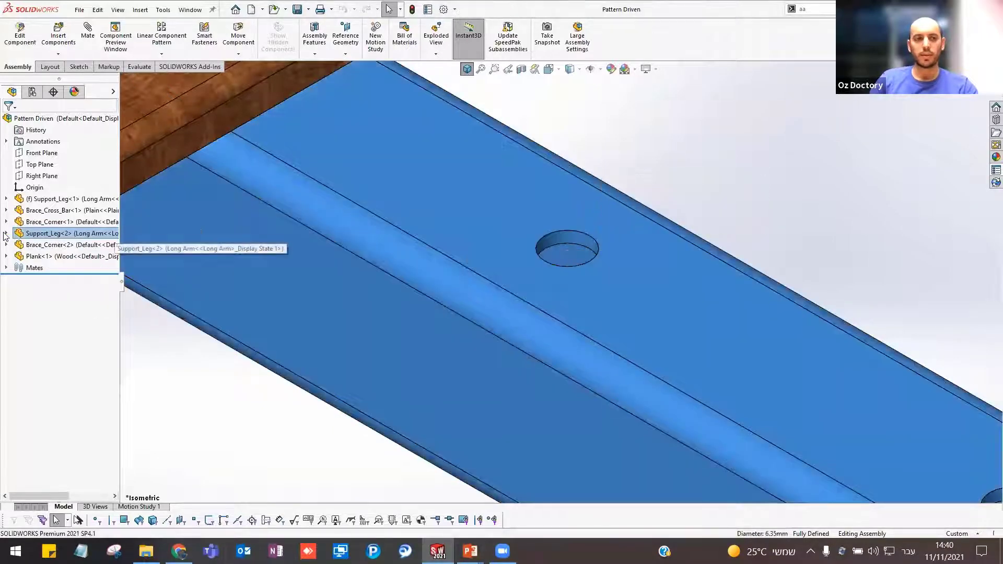
{"action": "double_click", "coordinate": [56, 235]}
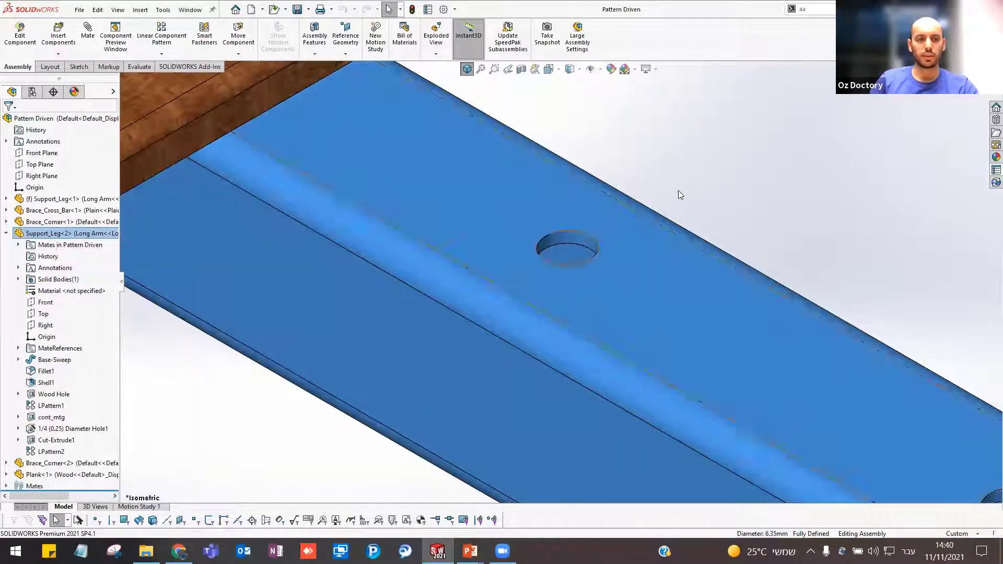
{"action": "key", "text": "Escape"}
{"action": "left_click", "coordinate": [575, 237]}
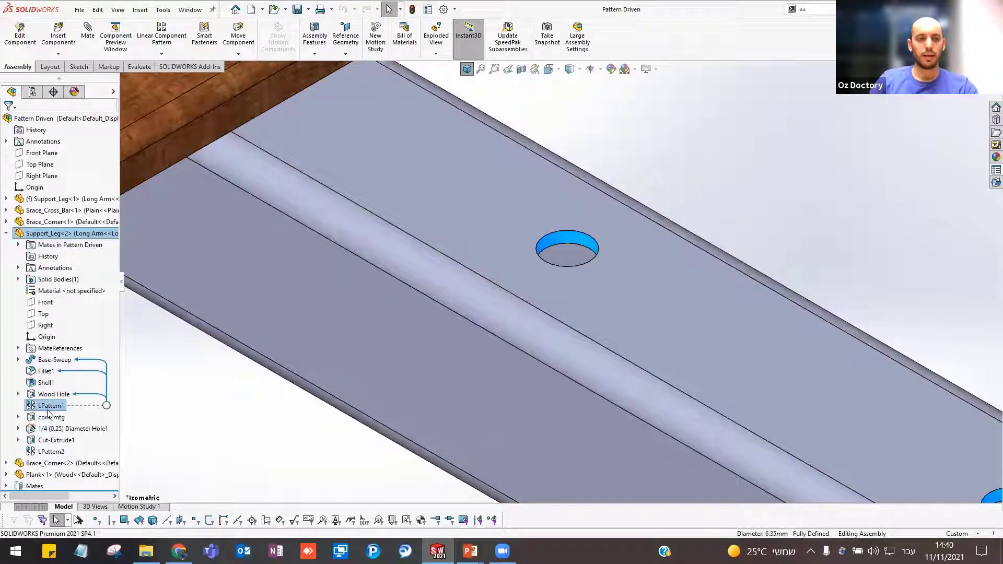
{"action": "scroll", "coordinate": [654, 333], "scroll_direction": "up", "scroll_amount": 3}
{"action": "scroll", "coordinate": [653, 347], "scroll_direction": "up", "scroll_amount": 3}
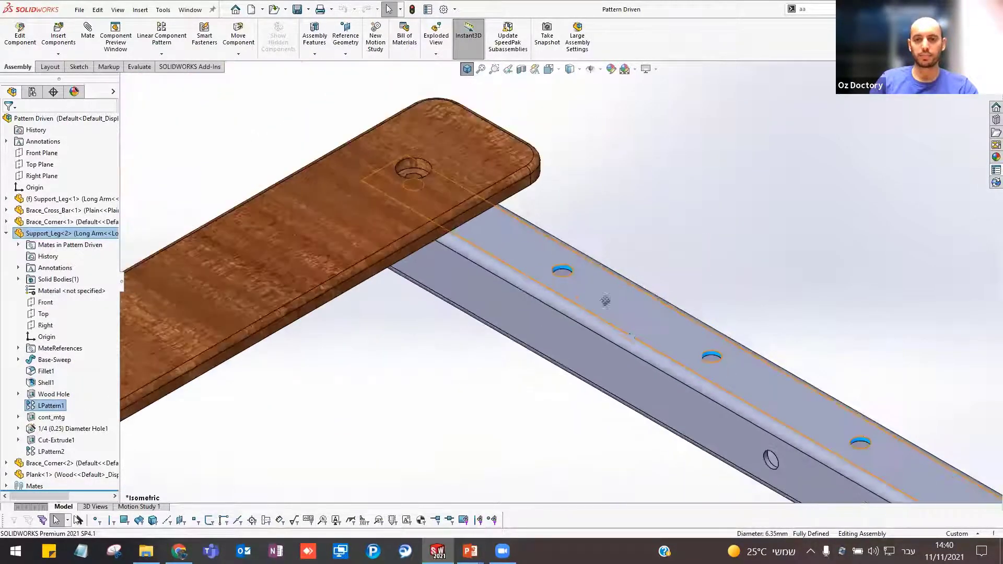
{"action": "scroll", "coordinate": [513, 202], "scroll_direction": "up", "scroll_amount": 2}
{"action": "scroll", "coordinate": [511, 204], "scroll_direction": "up", "scroll_amount": 2}
{"action": "scroll", "coordinate": [509, 207], "scroll_direction": "up", "scroll_amount": 1}
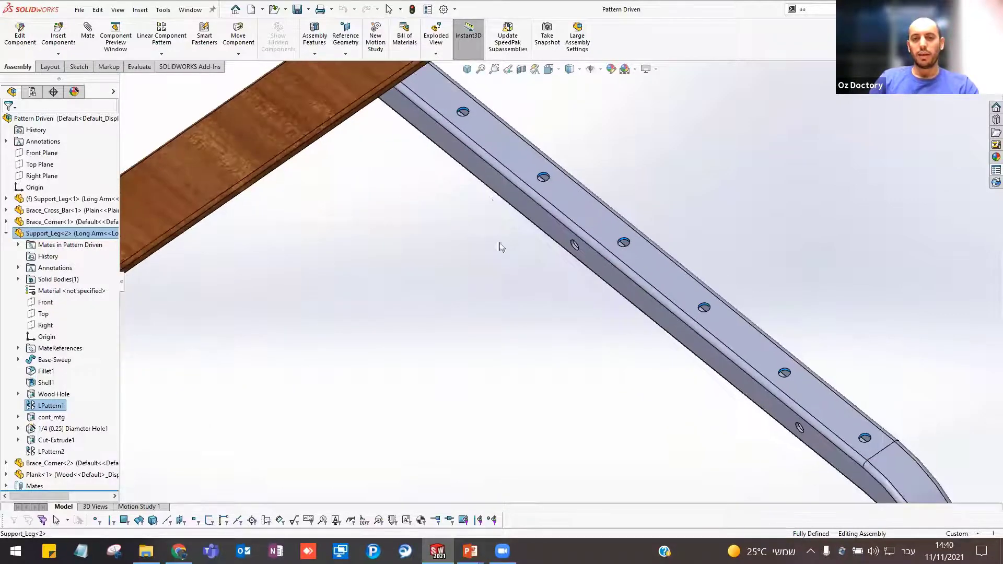
{"action": "scroll", "coordinate": [505, 211], "scroll_direction": "up", "scroll_amount": 2}
{"action": "scroll", "coordinate": [494, 219], "scroll_direction": "up", "scroll_amount": 2}
{"action": "scroll", "coordinate": [481, 228], "scroll_direction": "up", "scroll_amount": 1}
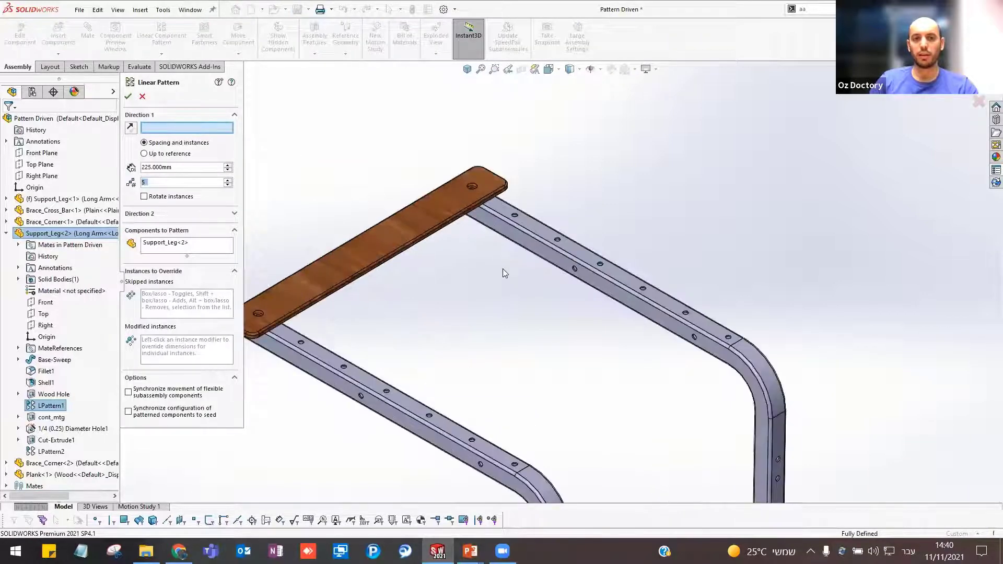
- Set Direction 1 along the leg edge and replace the patterned component with Plank<1>
{"action": "scroll", "coordinate": [502, 268], "scroll_direction": "down", "scroll_amount": 3}
{"action": "scroll", "coordinate": [552, 206], "scroll_direction": "down", "scroll_amount": 3}
{"action": "left_click", "coordinate": [553, 207]}
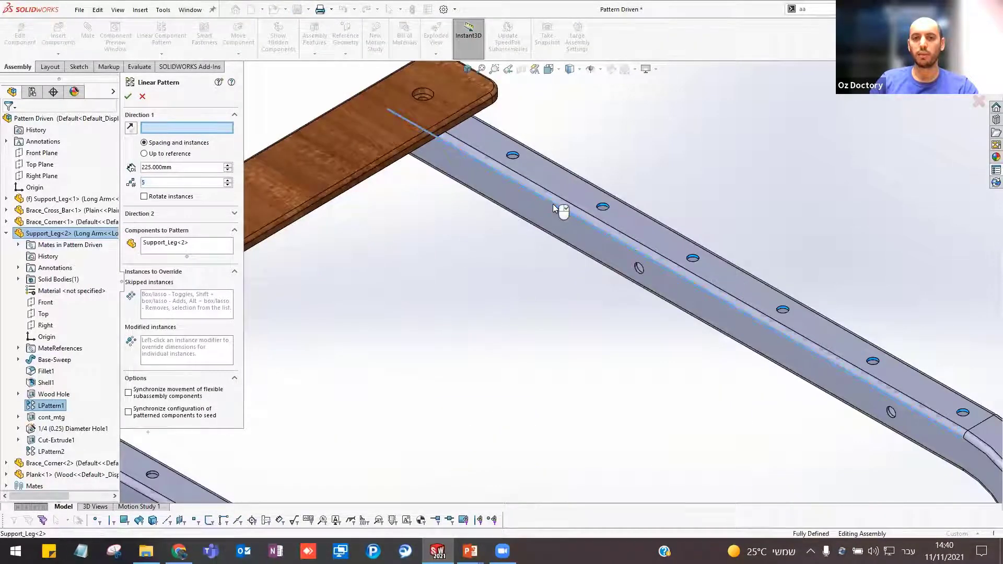
{"action": "left_click", "coordinate": [171, 245]}
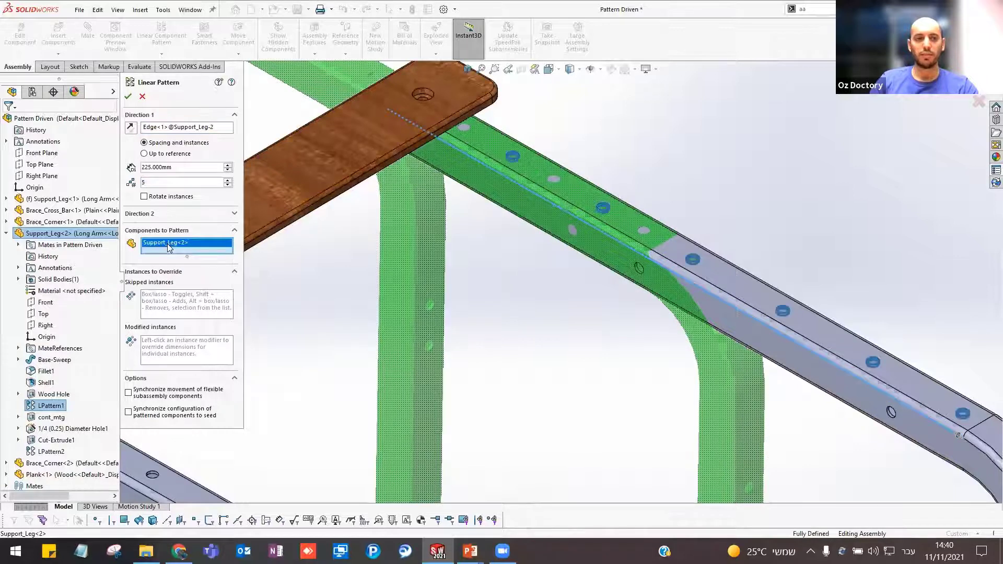
{"action": "right_click", "coordinate": [170, 244]}
{"action": "left_click", "coordinate": [209, 248]}
{"action": "left_click", "coordinate": [311, 156]}
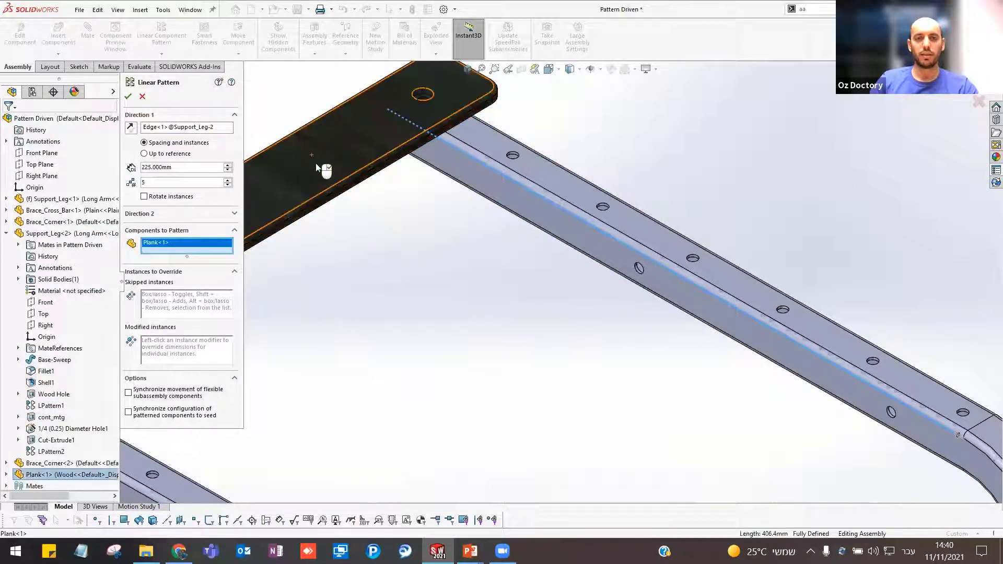
{"action": "scroll", "coordinate": [315, 210], "scroll_direction": "up", "scroll_amount": 2}
{"action": "scroll", "coordinate": [365, 235], "scroll_direction": "up", "scroll_amount": 2}
{"action": "scroll", "coordinate": [452, 271], "scroll_direction": "down", "scroll_amount": 1}
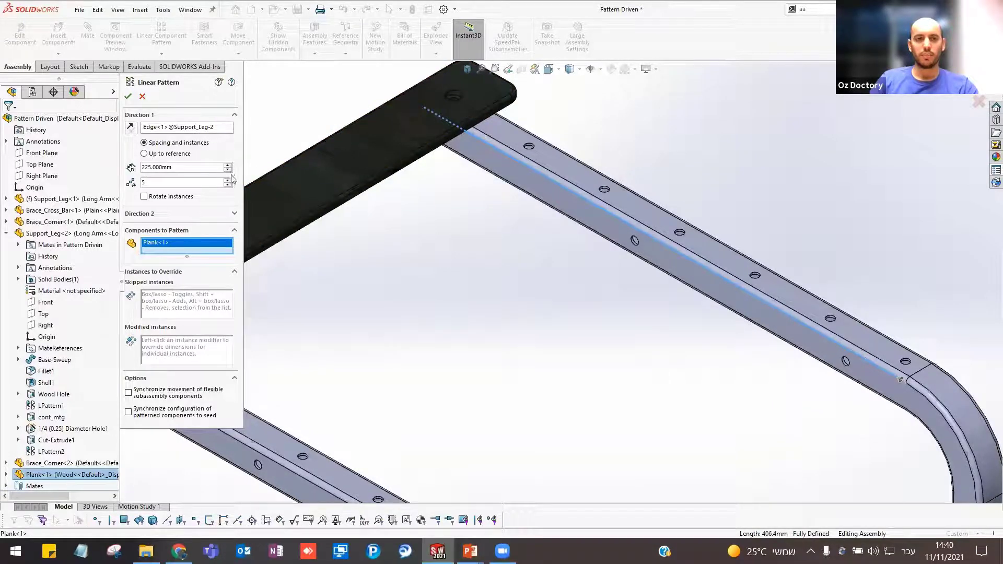
- Give the pattern 6 instances, reverse its direction, use 75 mm spacing, and confirm
{"action": "left_click", "coordinate": [228, 179]}
{"action": "scroll", "coordinate": [369, 206], "scroll_direction": "up", "scroll_amount": 3}
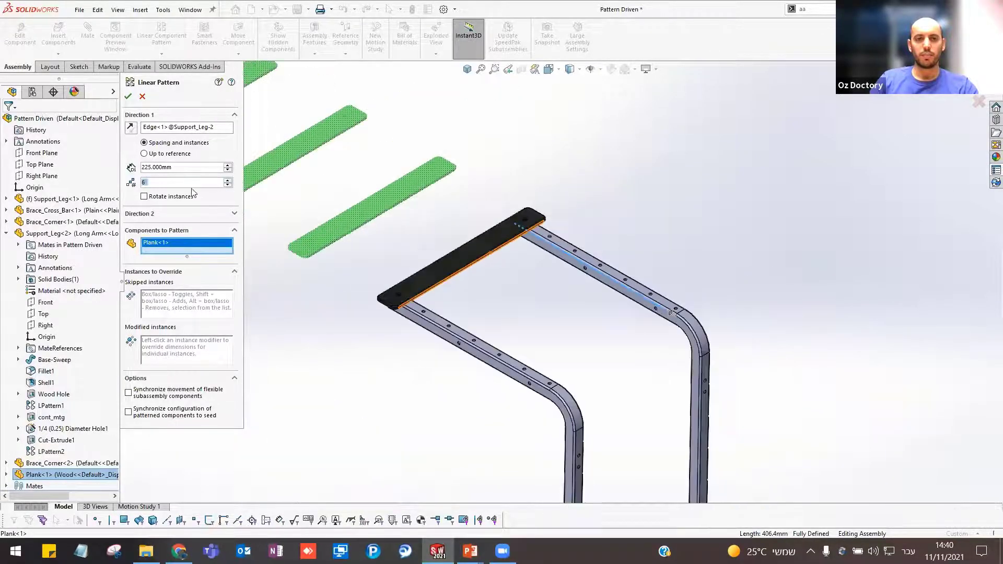
{"action": "left_click", "coordinate": [135, 128]}
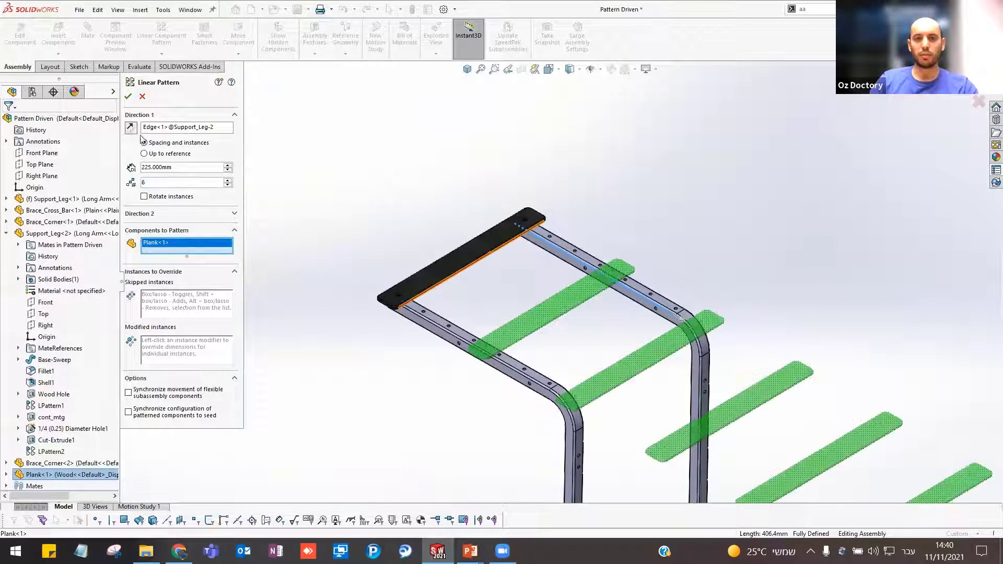
{"action": "left_click", "coordinate": [227, 171]}
{"action": "left_click", "coordinate": [227, 170]}
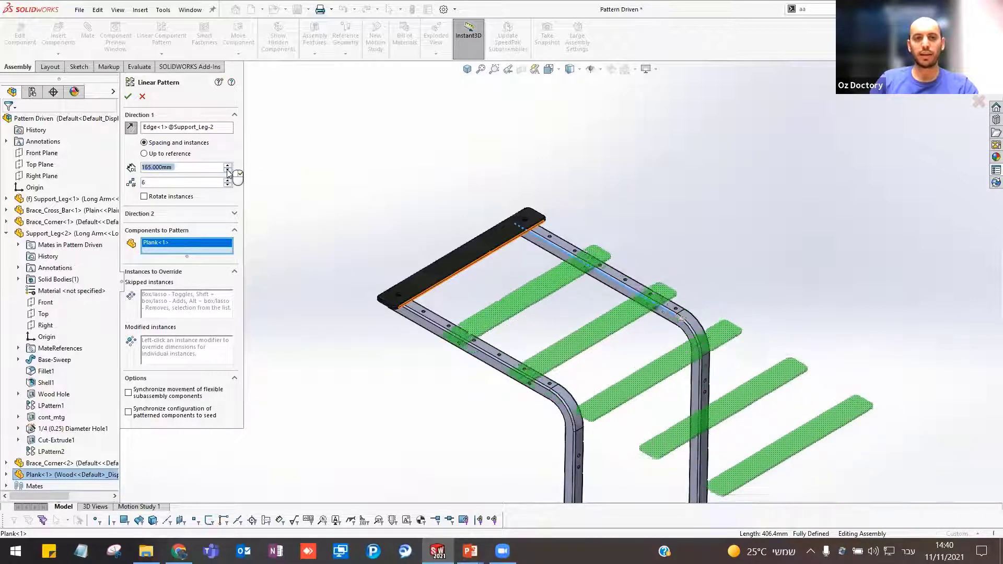
{"action": "left_click", "coordinate": [227, 171]}
{"action": "left_click", "coordinate": [227, 171]}
{"action": "left_click", "coordinate": [227, 171]}
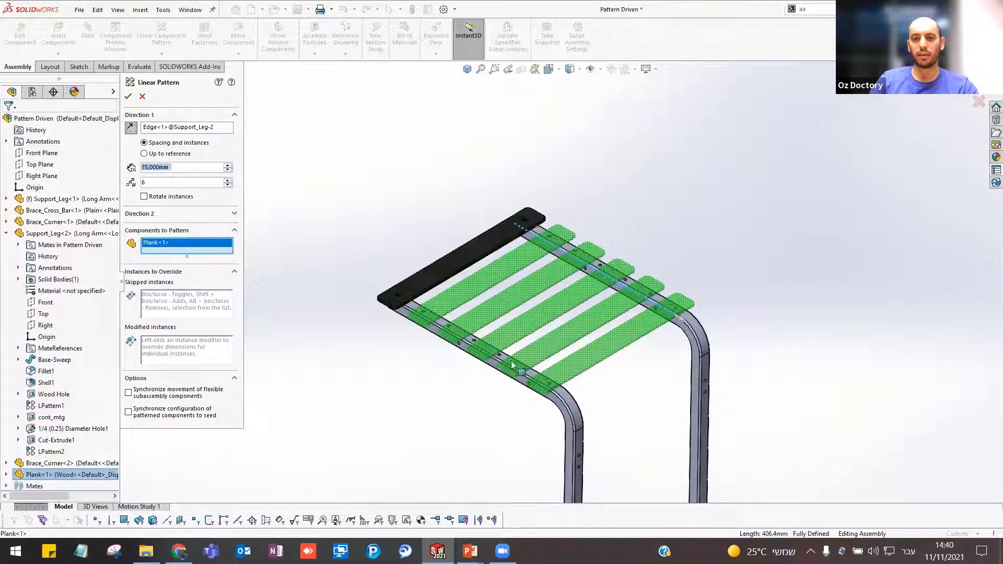
{"action": "left_click", "coordinate": [128, 96]}
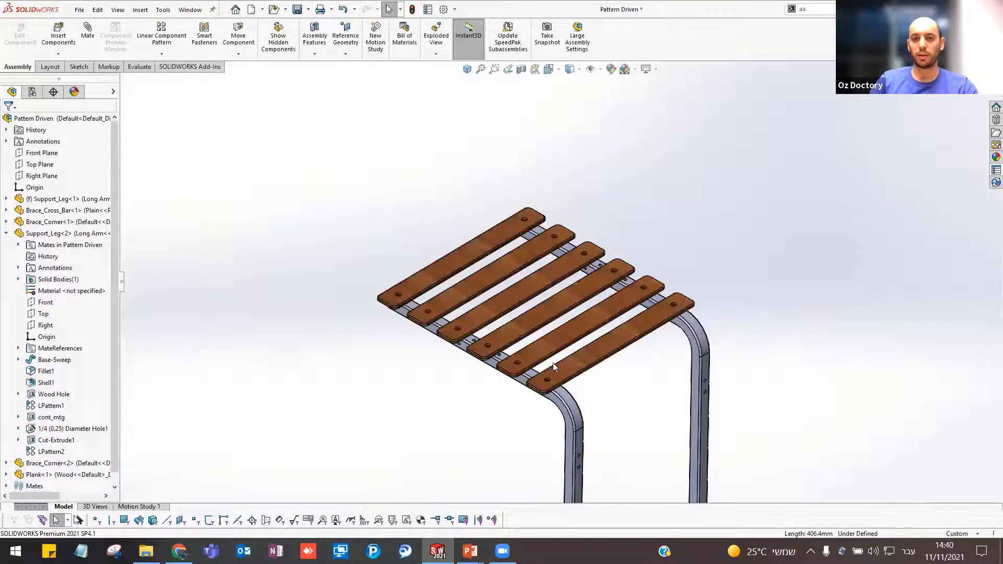
- Orbit and zoom in on the bench, then select a hole on the support leg bar
{"action": "mouse_move", "coordinate": [555, 364]}
{"action": "middle_mouse_down"}
{"action": "mouse_move", "coordinate": [571, 385]}
{"action": "mouse_move", "coordinate": [594, 293]}
{"action": "mouse_move", "coordinate": [511, 255]}
{"action": "middle_mouse_up"}
{"action": "scroll", "coordinate": [511, 255], "scroll_direction": "down", "scroll_amount": 2}
{"action": "scroll", "coordinate": [547, 251], "scroll_direction": "down", "scroll_amount": 3}
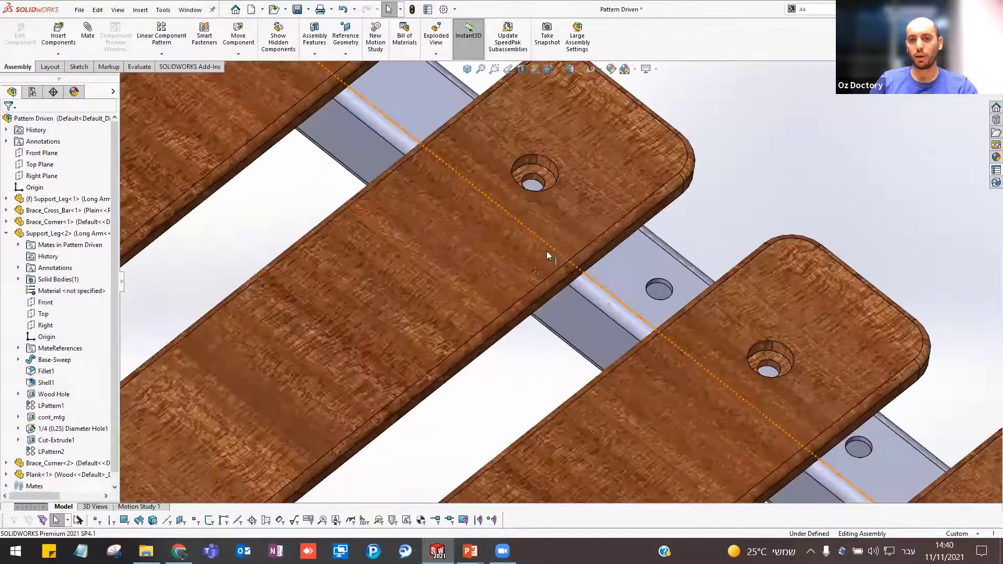
{"action": "scroll", "coordinate": [555, 242], "scroll_direction": "down", "scroll_amount": 1}
{"action": "scroll", "coordinate": [558, 232], "scroll_direction": "down", "scroll_amount": 1}
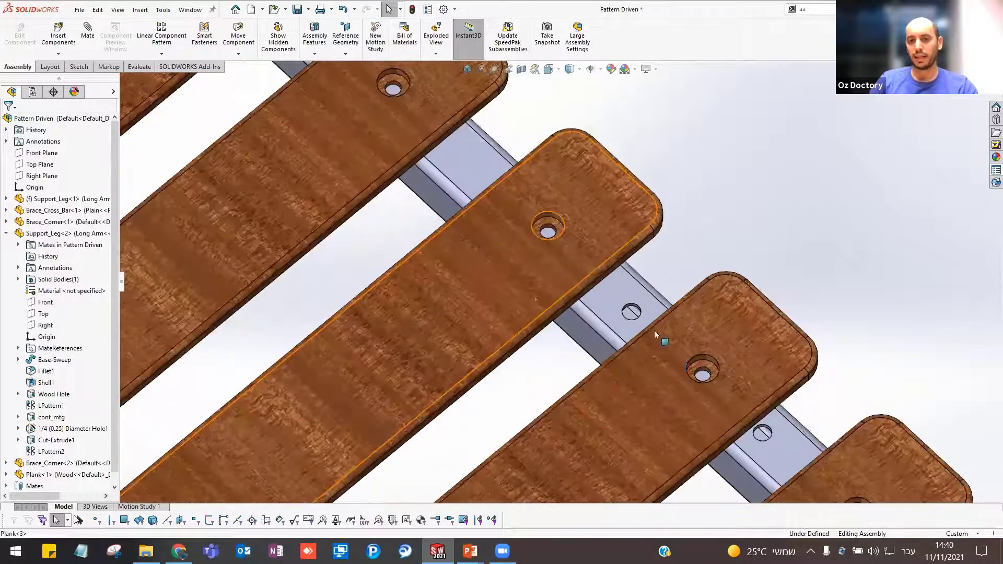
{"action": "scroll", "coordinate": [558, 241], "scroll_direction": "down", "scroll_amount": 2}
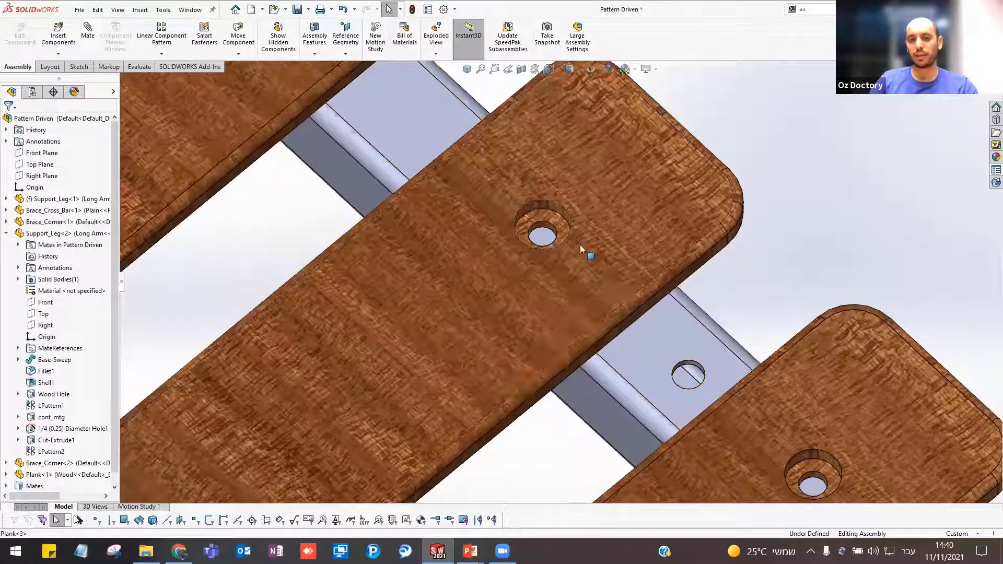
{"action": "scroll", "coordinate": [695, 360], "scroll_direction": "down", "scroll_amount": 2}
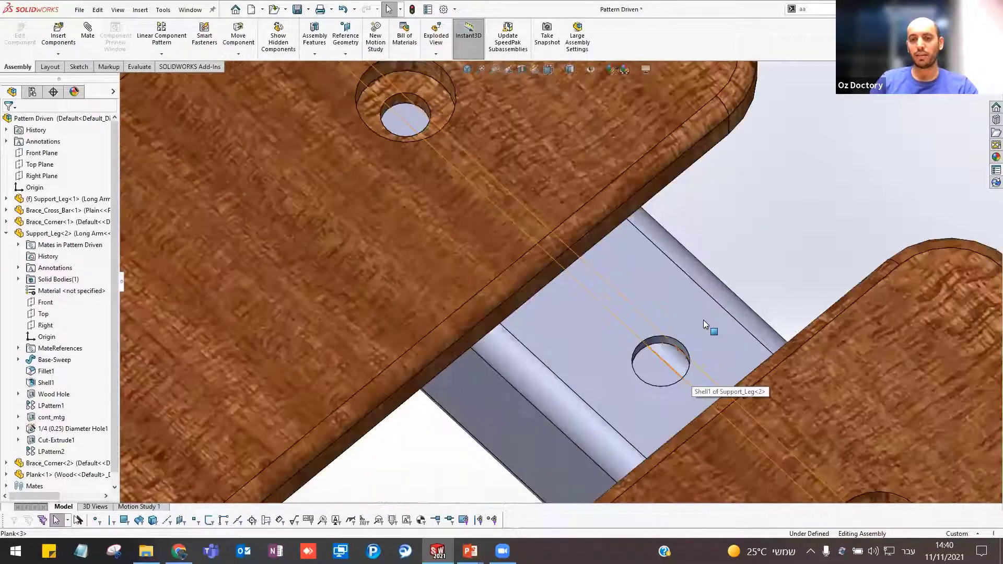
{"action": "scroll", "coordinate": [703, 320], "scroll_direction": "down", "scroll_amount": 1}
{"action": "scroll", "coordinate": [667, 350], "scroll_direction": "down", "scroll_amount": 1}
{"action": "left_click", "coordinate": [668, 354]}
- Display the hole spacing dimension of the leg's LPattern1 feature
{"action": "scroll", "coordinate": [583, 300], "scroll_direction": "up", "scroll_amount": 2}
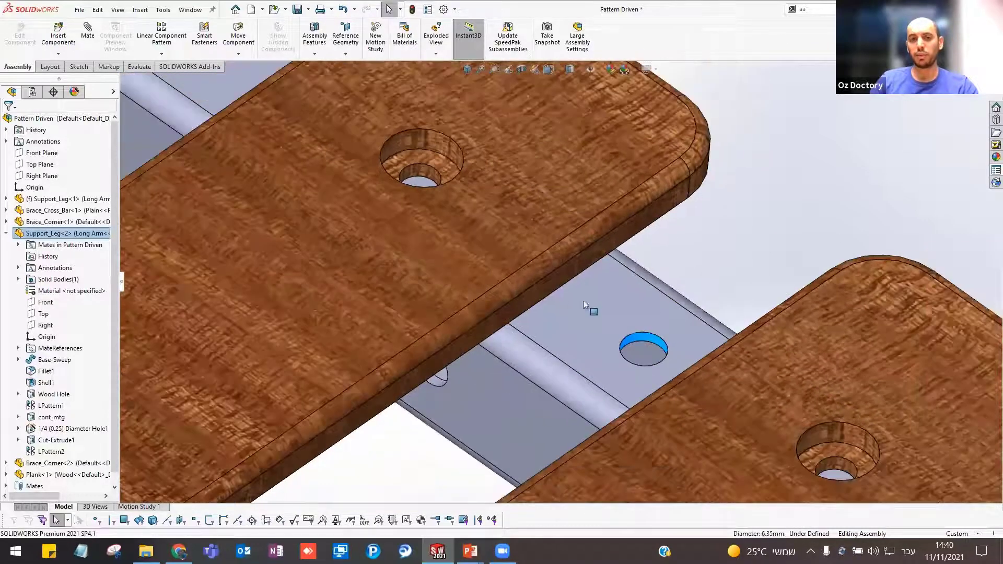
{"action": "scroll", "coordinate": [507, 301], "scroll_direction": "up", "scroll_amount": 2}
{"action": "scroll", "coordinate": [458, 418], "scroll_direction": "up", "scroll_amount": 2}
{"action": "scroll", "coordinate": [459, 417], "scroll_direction": "up", "scroll_amount": 3}
{"action": "scroll", "coordinate": [460, 366], "scroll_direction": "up", "scroll_amount": 2}
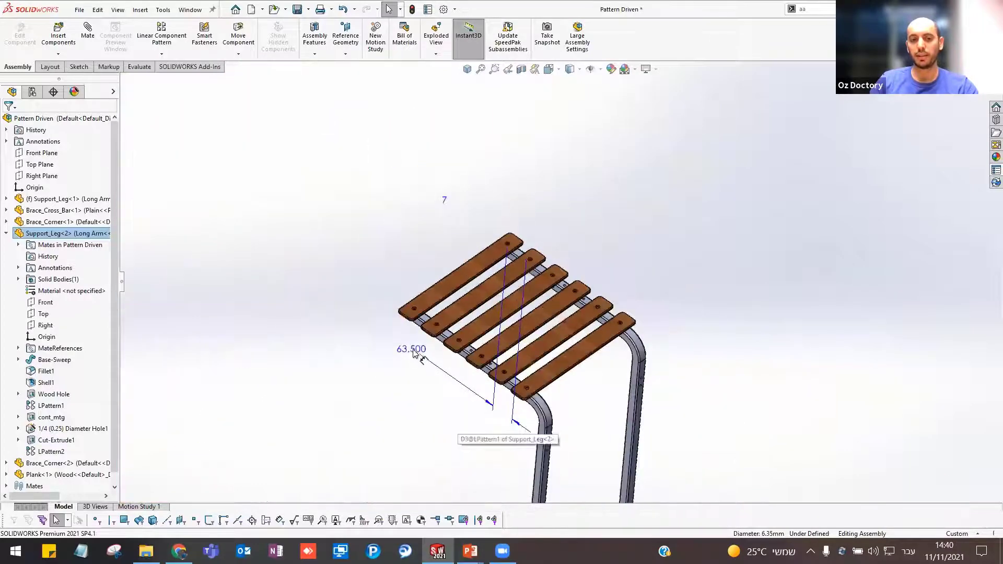
{"action": "scroll", "coordinate": [543, 288], "scroll_direction": "down", "scroll_amount": 2}
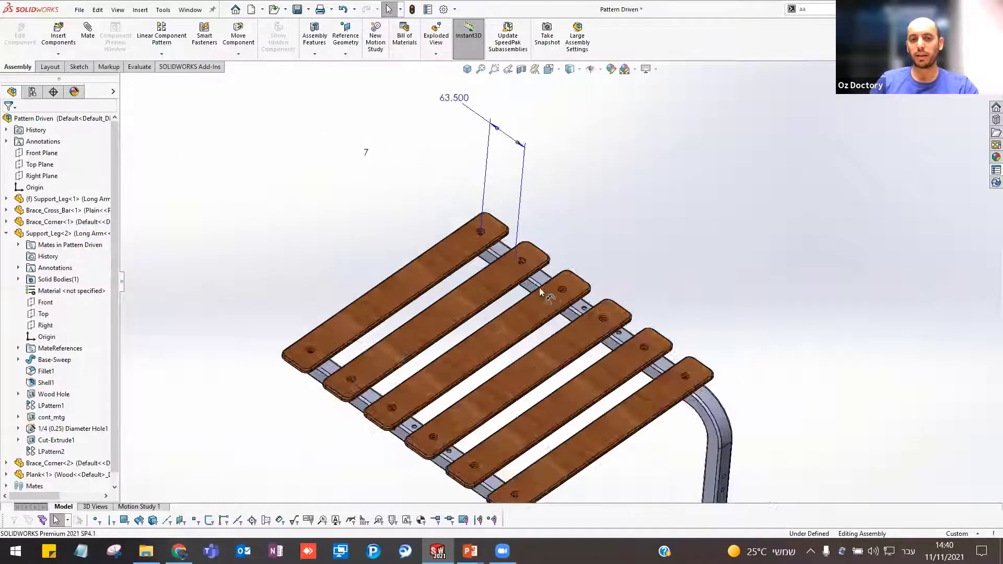
{"action": "left_click", "coordinate": [539, 287]}
{"action": "scroll", "coordinate": [507, 277], "scroll_direction": "down", "scroll_amount": 1}
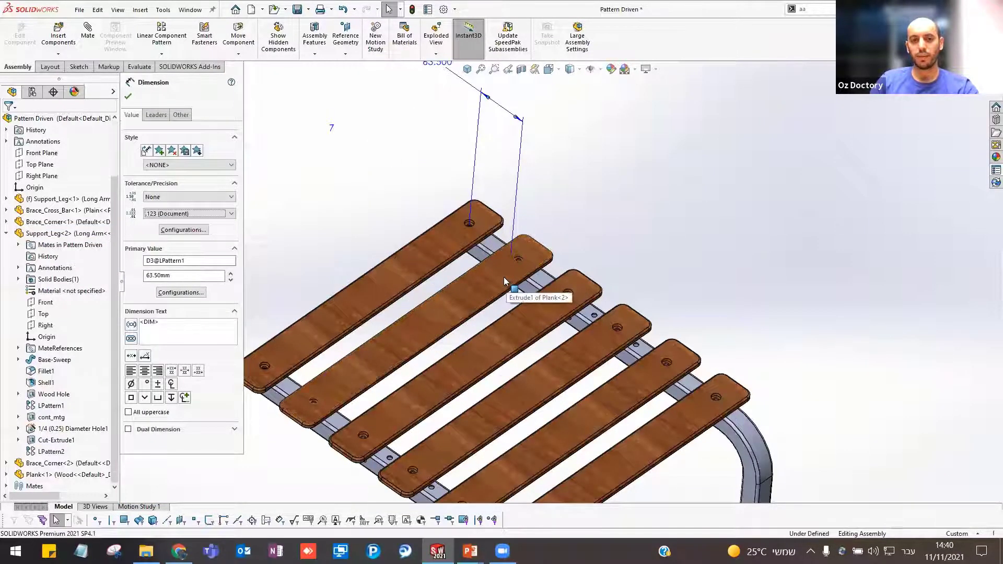
- Hide Plank<2> and show the leg's hole pattern values: 63.5 mm spacing, 7 holes
{"action": "left_click", "coordinate": [505, 277]}
{"action": "key", "text": "Tab"}
{"action": "scroll", "coordinate": [557, 215], "scroll_direction": "down", "scroll_amount": 3}
{"action": "scroll", "coordinate": [556, 215], "scroll_direction": "down", "scroll_amount": 2}
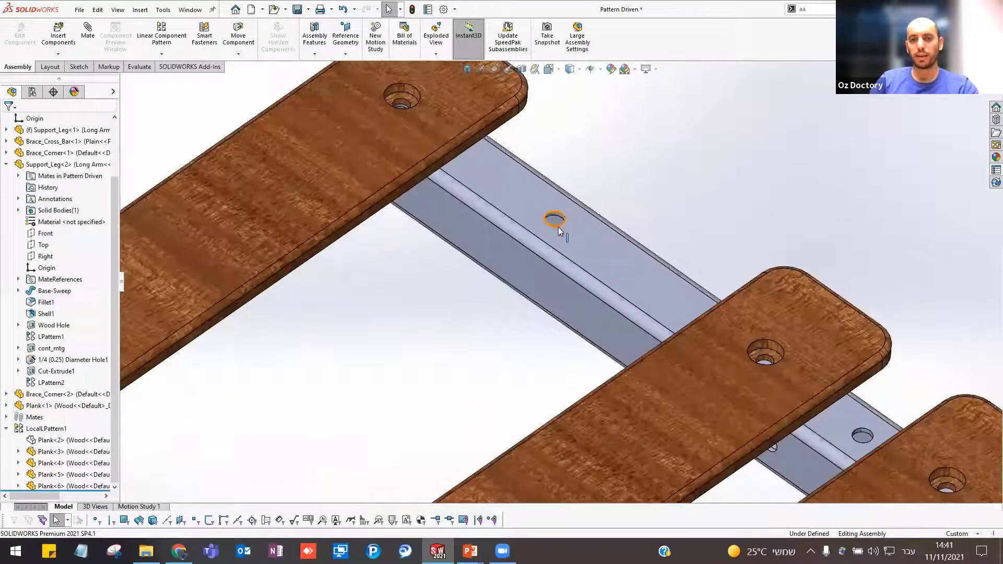
{"action": "scroll", "coordinate": [556, 219], "scroll_direction": "down", "scroll_amount": 2}
{"action": "left_click", "coordinate": [562, 231]}
{"action": "left_click", "coordinate": [561, 231]}
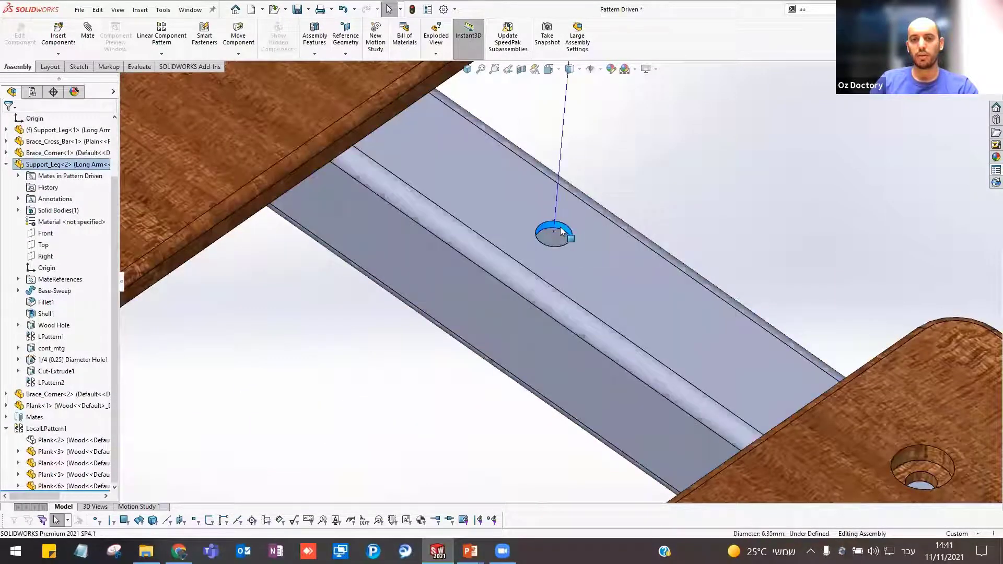
{"action": "scroll", "coordinate": [545, 166], "scroll_direction": "up", "scroll_amount": 5}
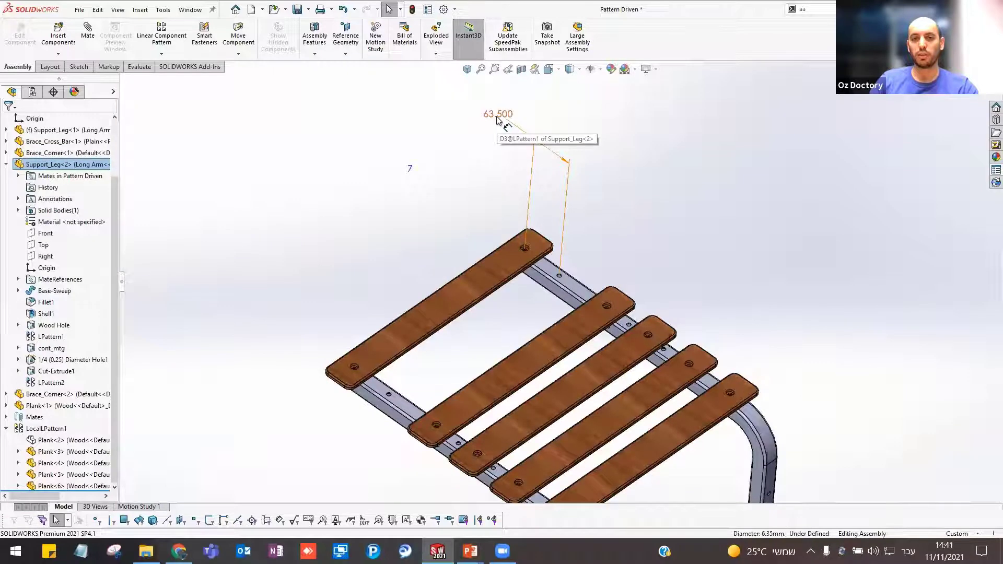
- Open the hole spacing value without changing it, then inspect the third plank
{"action": "double_click", "coordinate": [497, 117]}
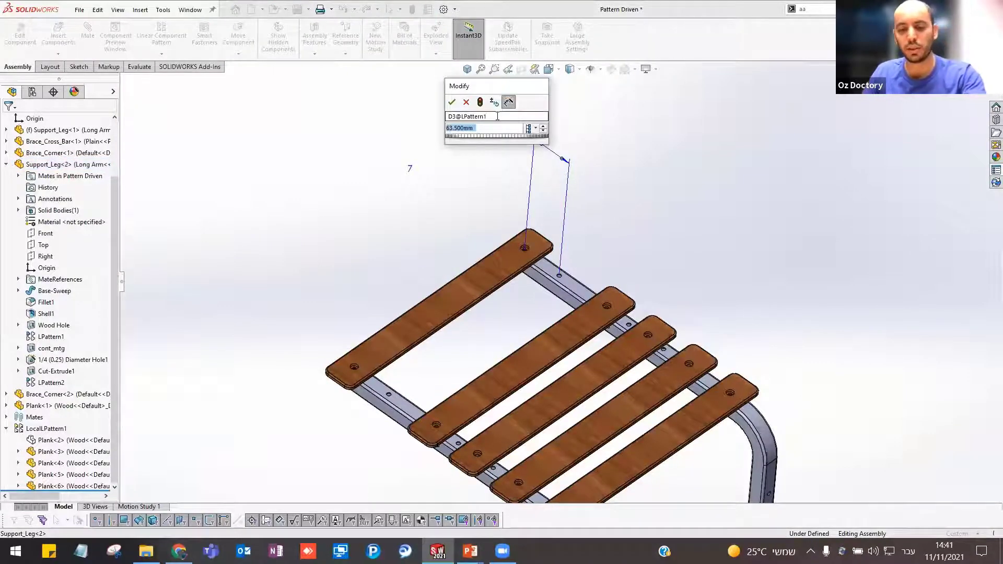
{"action": "key", "text": "Return"}
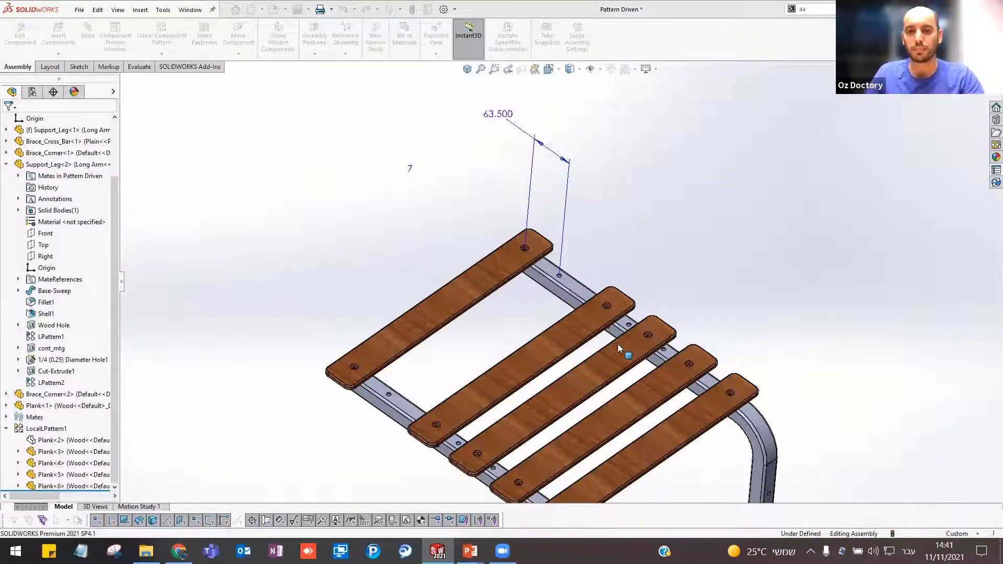
{"action": "left_click", "coordinate": [665, 251]}
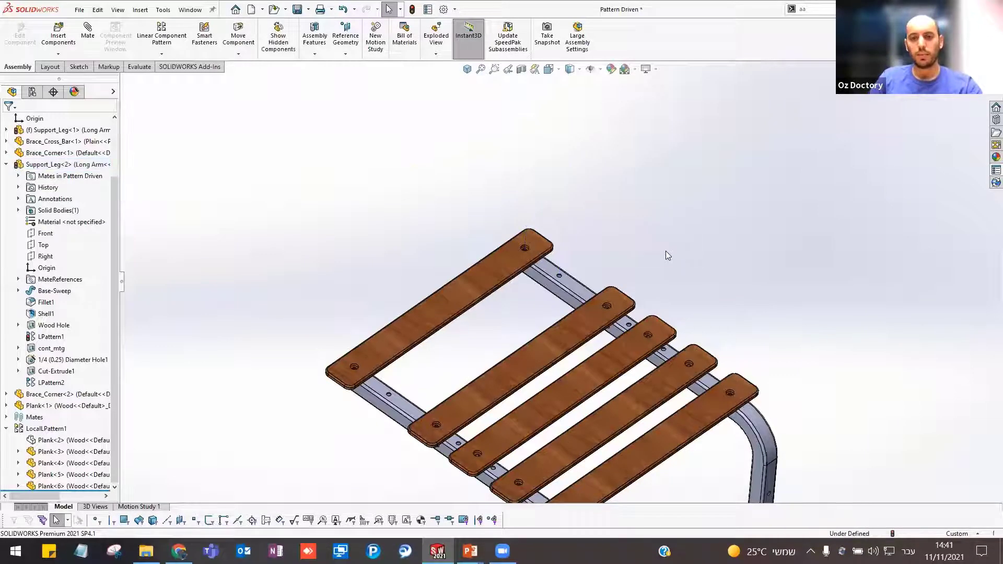
{"action": "scroll", "coordinate": [546, 264], "scroll_direction": "down", "scroll_amount": 2}
{"action": "scroll", "coordinate": [587, 292], "scroll_direction": "down", "scroll_amount": 2}
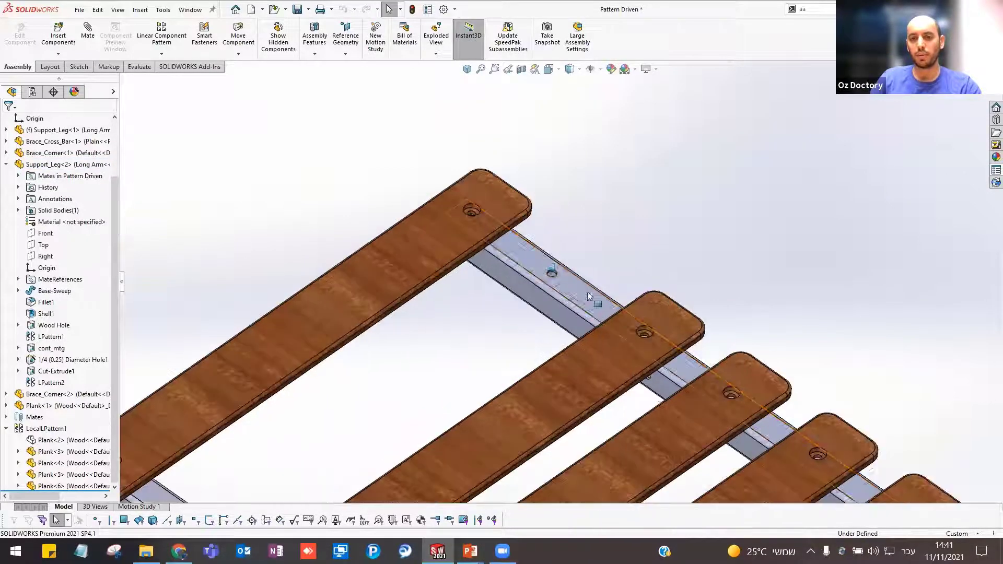
{"action": "left_click", "coordinate": [649, 315]}
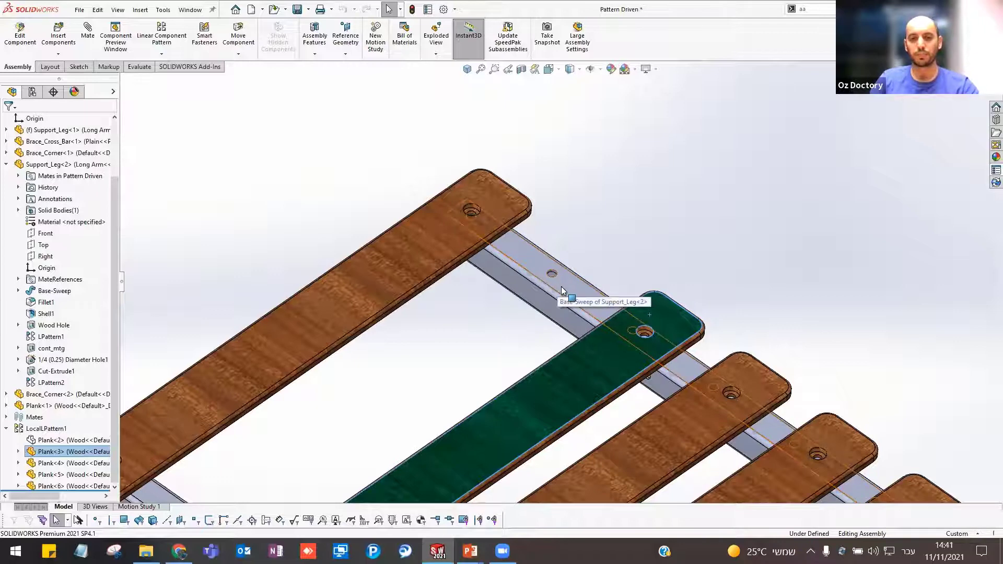
{"action": "left_click", "coordinate": [576, 221]}
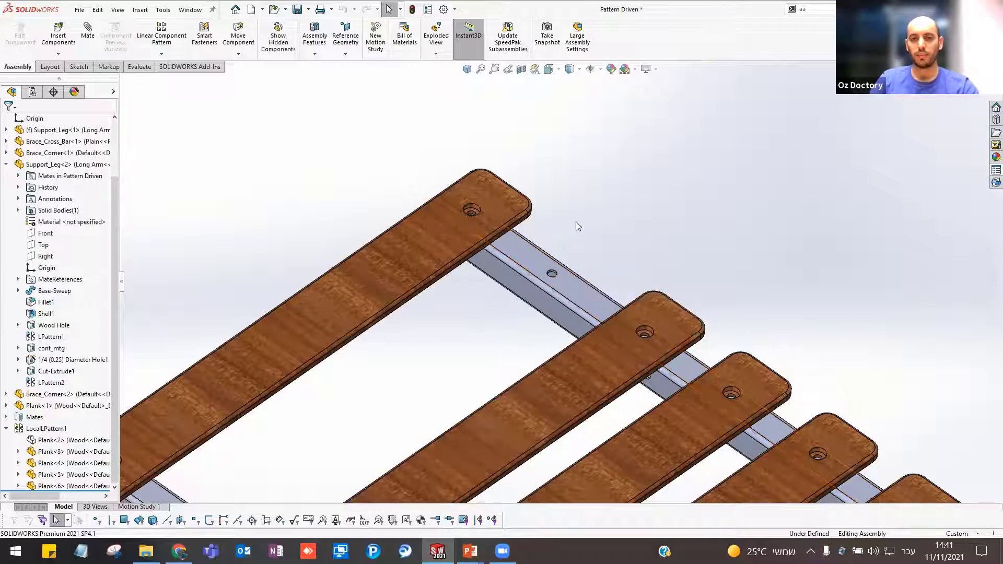
- Change the support leg's hole pattern spacing from 70 to 63.5
{"action": "scroll", "coordinate": [552, 274], "scroll_direction": "down", "scroll_amount": 10}
{"action": "left_click", "coordinate": [560, 209]}
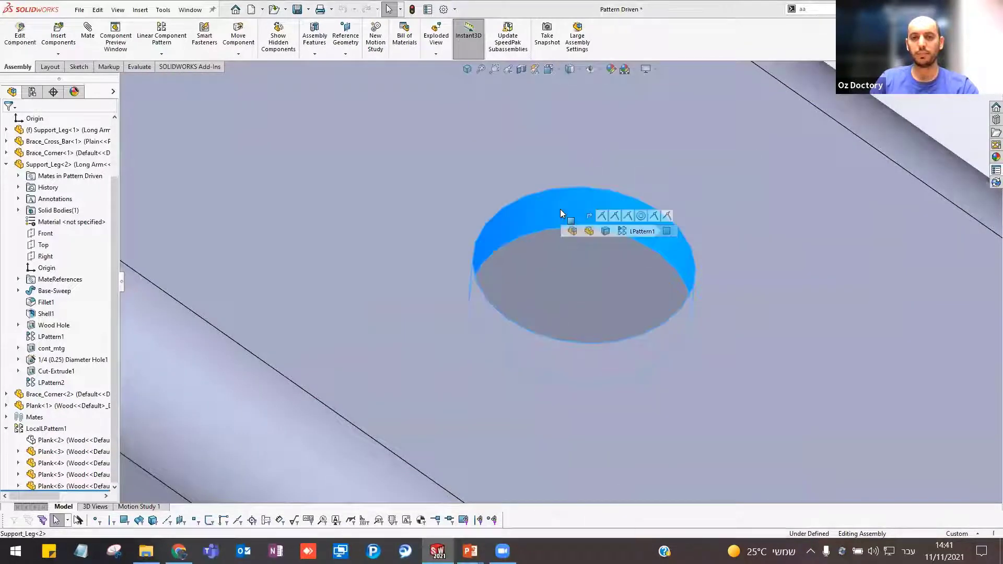
{"action": "scroll", "coordinate": [559, 209], "scroll_direction": "up", "scroll_amount": 10}
{"action": "scroll", "coordinate": [520, 126], "scroll_direction": "up", "scroll_amount": 5}
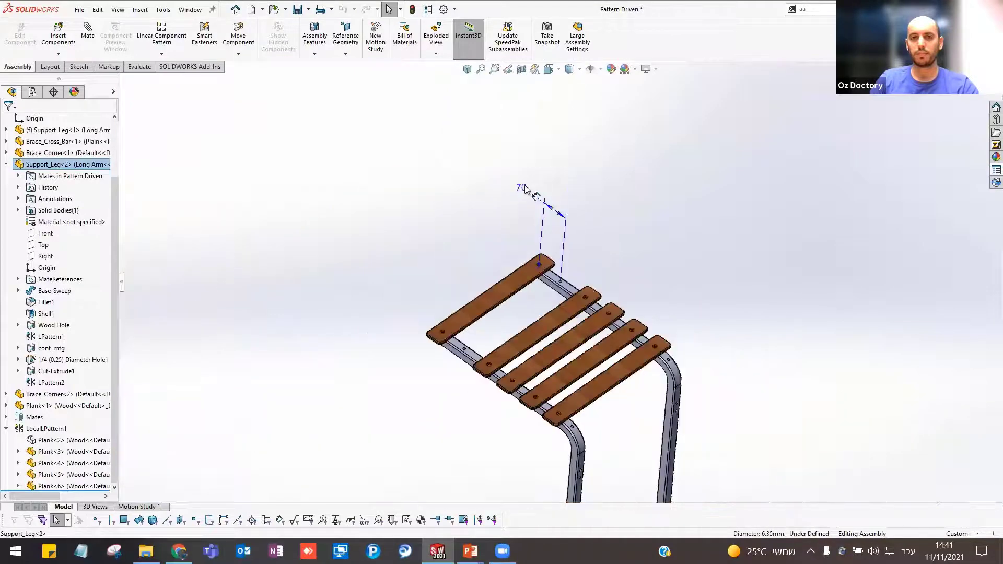
{"action": "double_click", "coordinate": [524, 188]}
{"action": "type", "text": "63"}
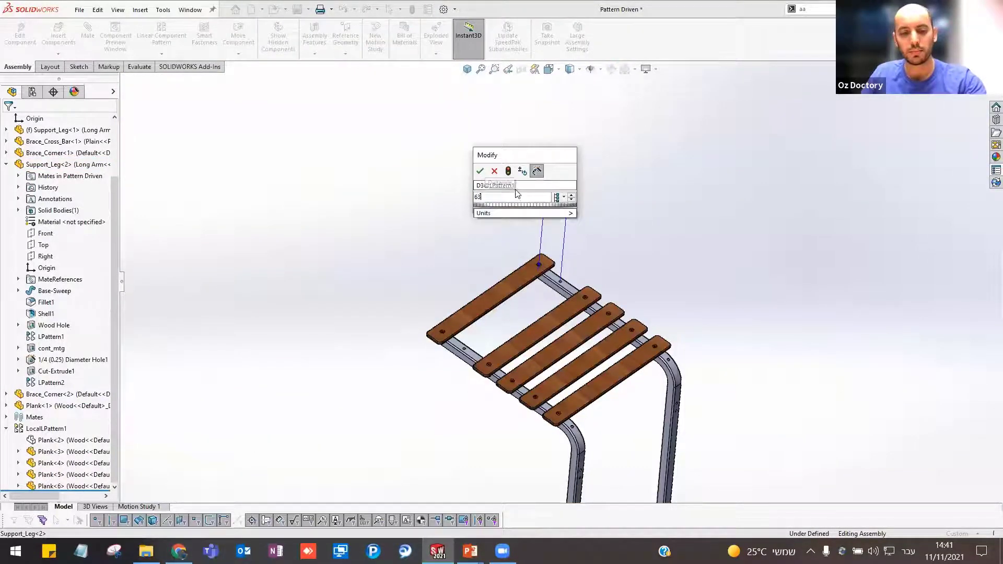
{"action": "key", "text": "Return"}
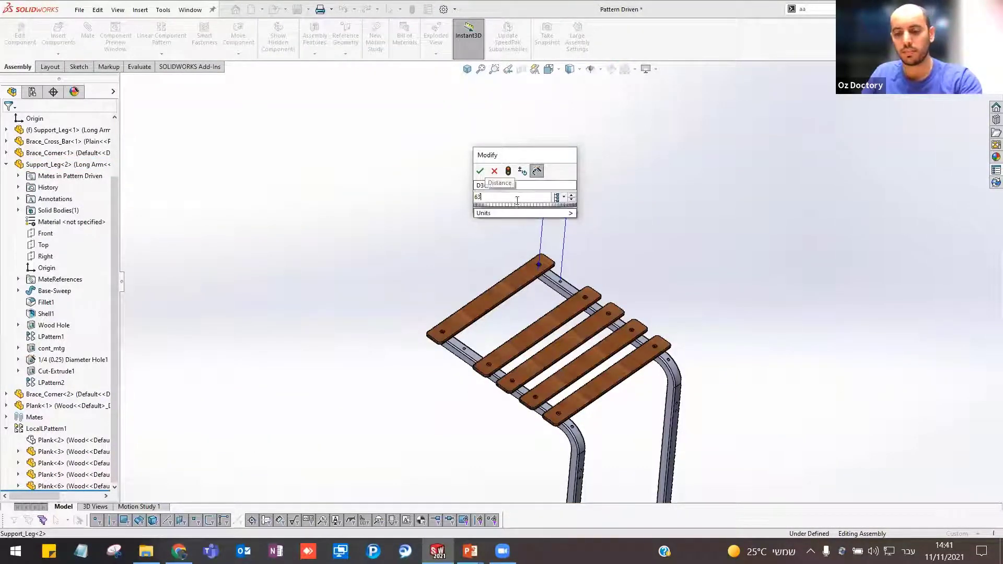
{"action": "type", "text": ".5"}
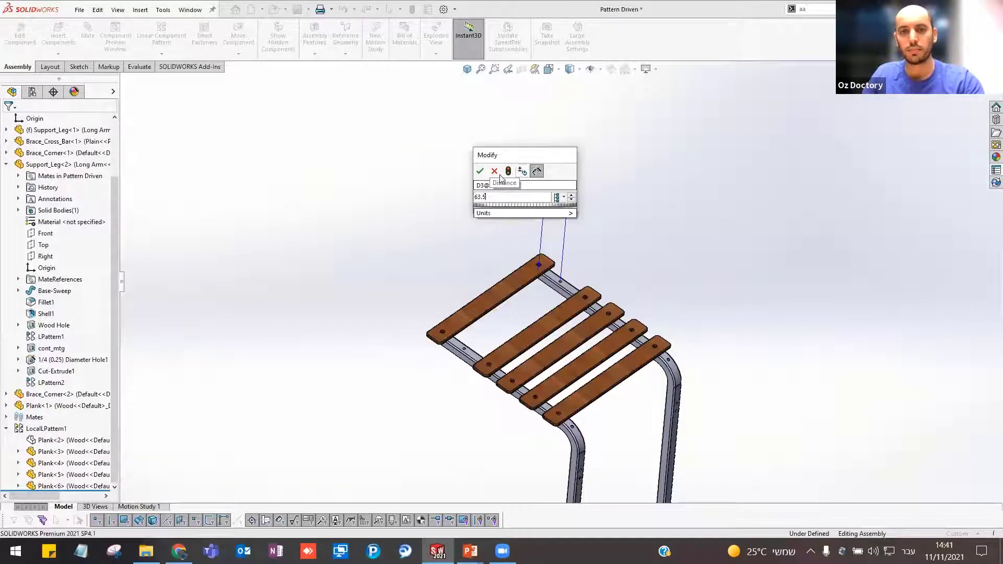
{"action": "left_click", "coordinate": [483, 173]}
{"action": "scroll", "coordinate": [591, 273], "scroll_direction": "down", "scroll_amount": 2}
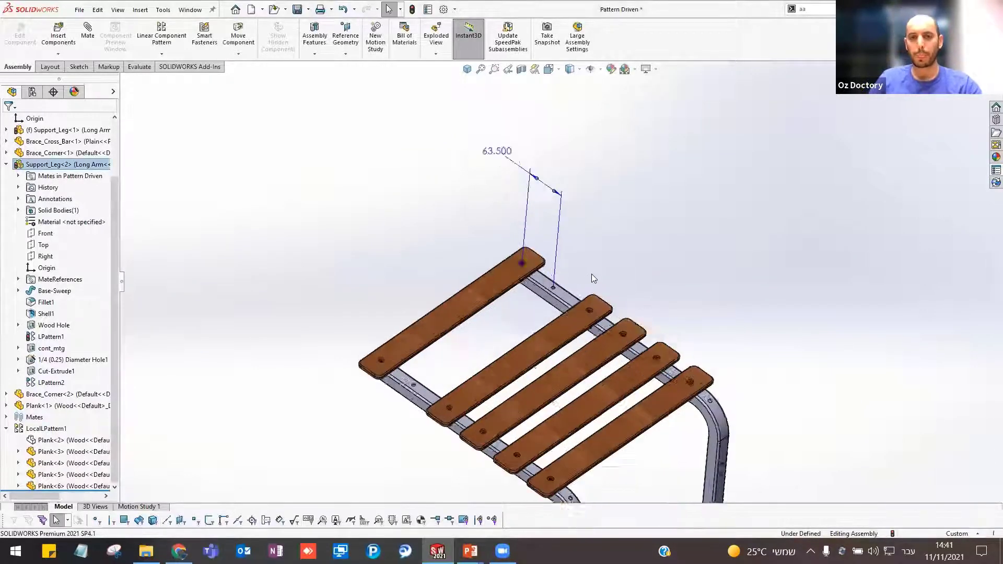
{"action": "scroll", "coordinate": [544, 373], "scroll_direction": "down", "scroll_amount": 3}
{"action": "key", "text": "Escape"}
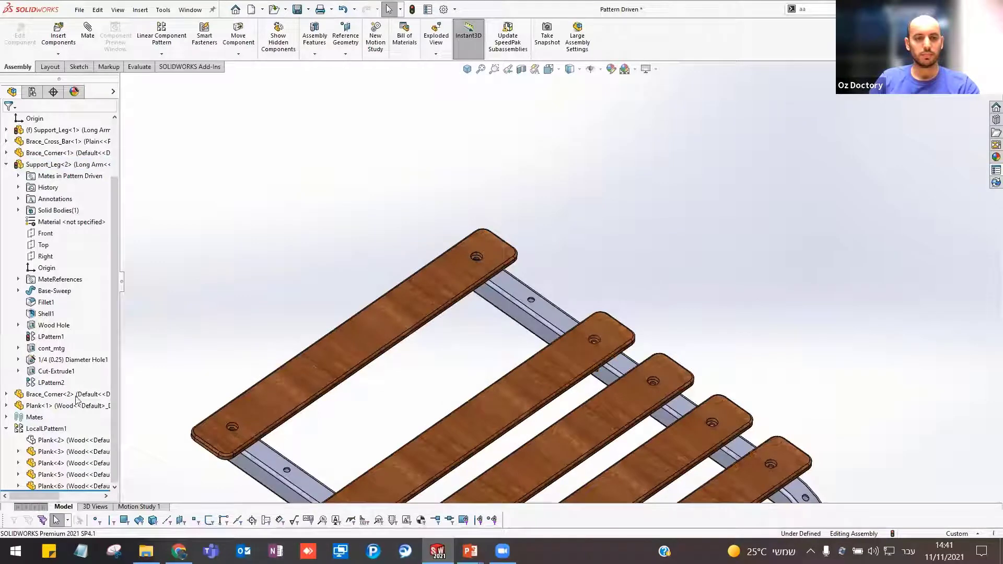
- Delete the LocalLPattern1 plank pattern, leaving a single plank
{"action": "left_click", "coordinate": [47, 428]}
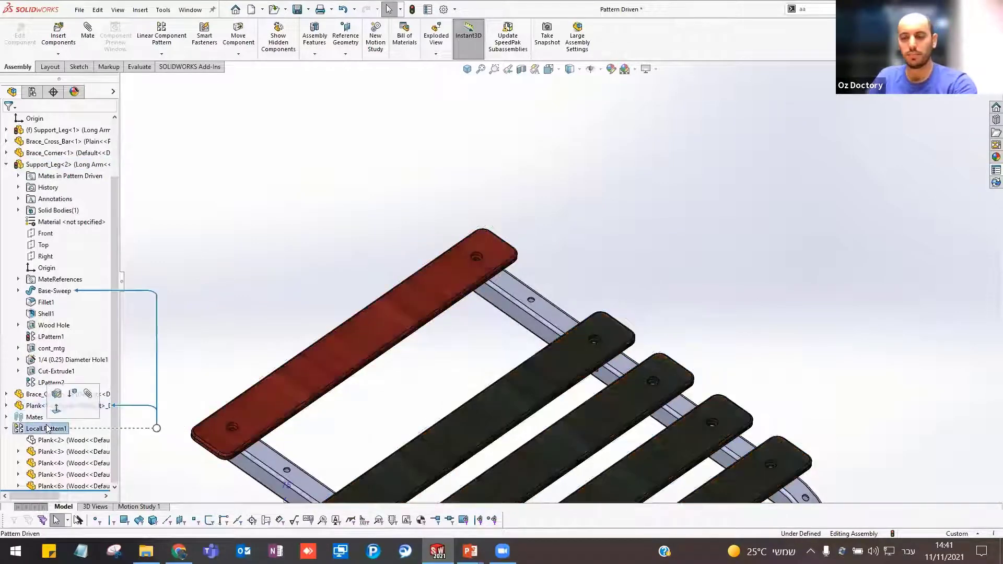
{"action": "key", "text": "Delete"}
{"action": "key", "text": "Return"}
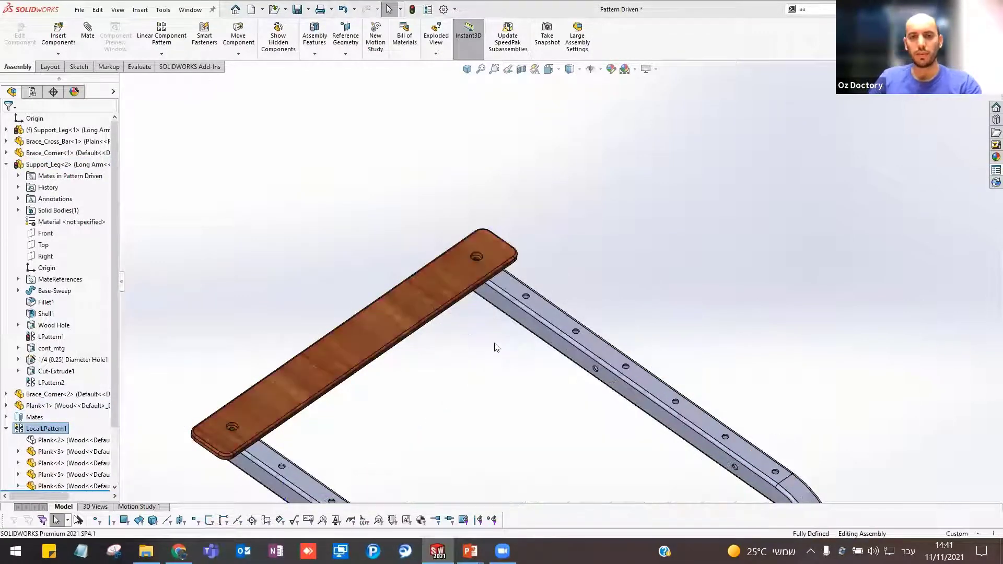
- Start a Pattern Driven Component Pattern with Plank<1> as the component to pattern
{"action": "left_click", "coordinate": [162, 53]}
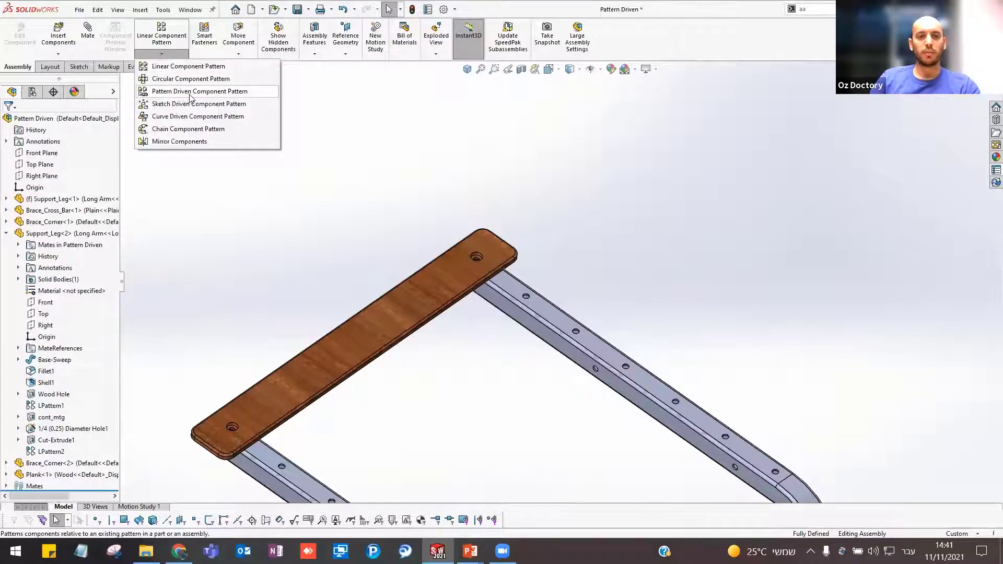
{"action": "left_click", "coordinate": [229, 93]}
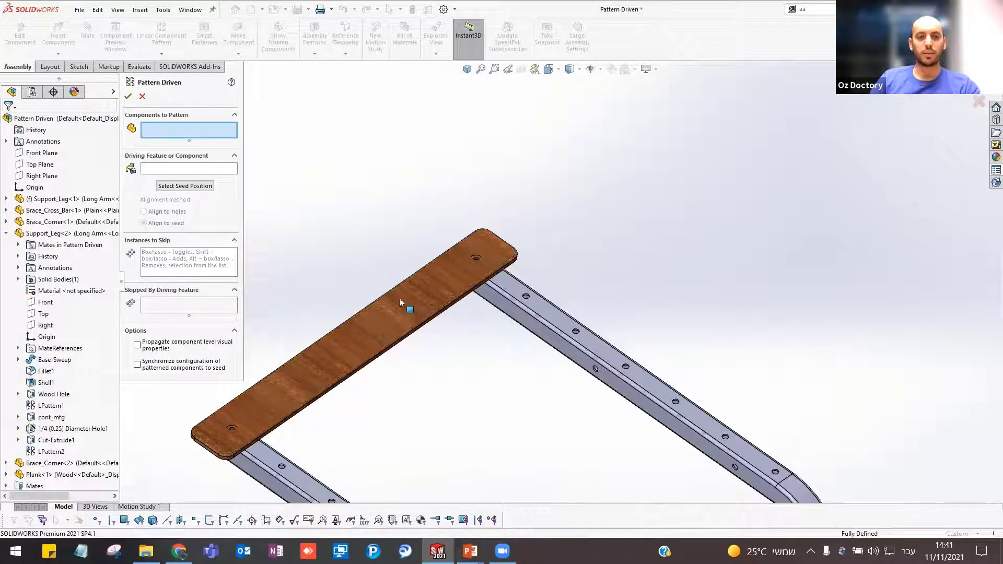
{"action": "left_click", "coordinate": [422, 299]}
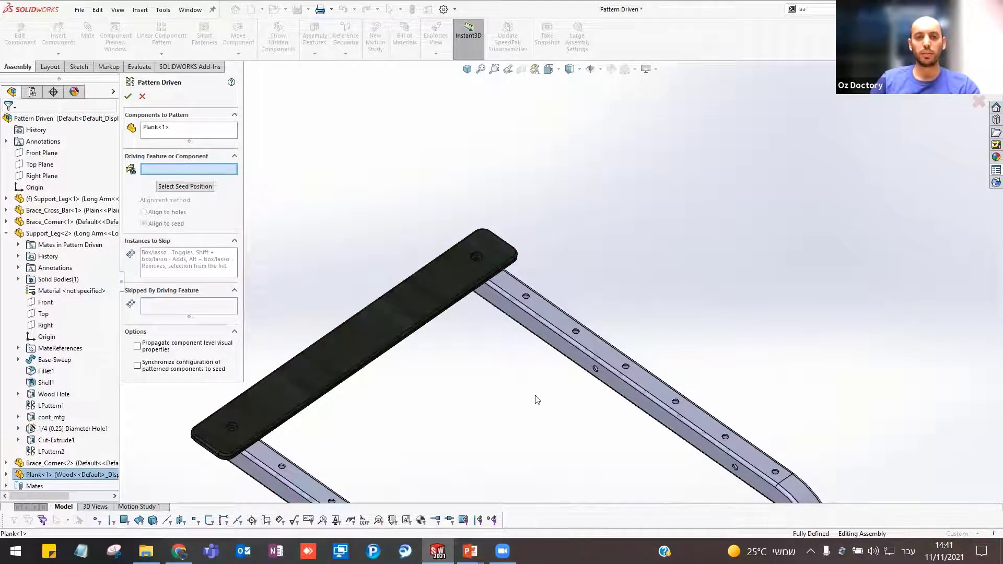
{"action": "scroll", "coordinate": [595, 368], "scroll_direction": "down", "scroll_amount": 3}
{"action": "scroll", "coordinate": [574, 334], "scroll_direction": "down", "scroll_amount": 3}
{"action": "scroll", "coordinate": [566, 292], "scroll_direction": "down", "scroll_amount": 3}
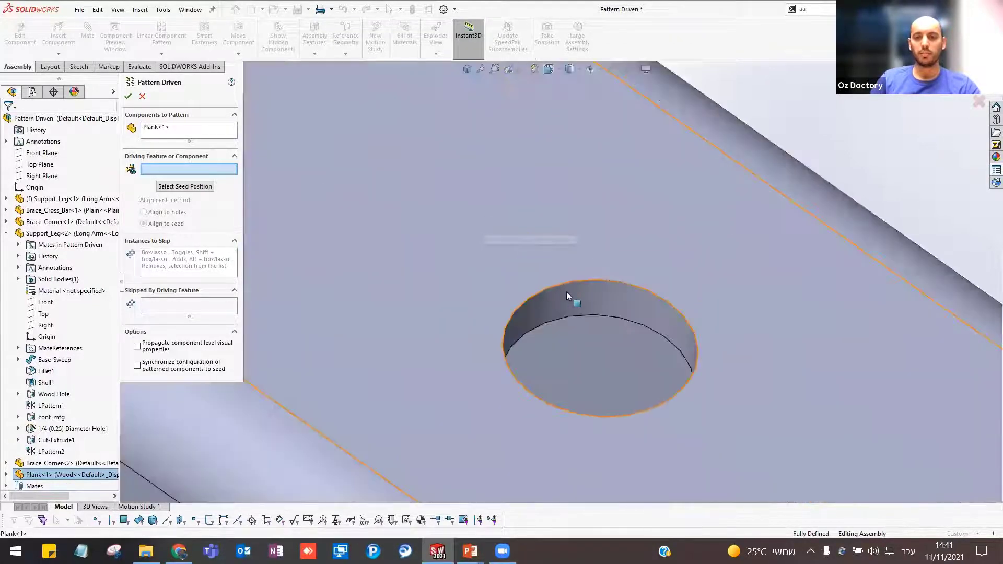
- Use the leg's LPattern1 hole face as the driving feature; test, then clear, skipped instances
{"action": "left_click", "coordinate": [596, 306]}
{"action": "scroll", "coordinate": [564, 308], "scroll_direction": "up", "scroll_amount": 3}
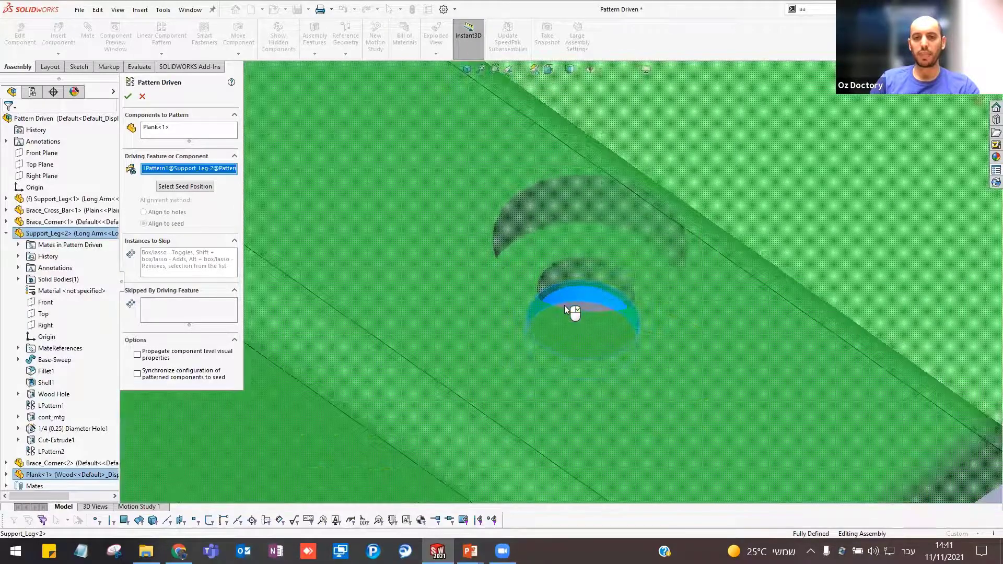
{"action": "scroll", "coordinate": [564, 308], "scroll_direction": "up", "scroll_amount": 3}
{"action": "scroll", "coordinate": [523, 261], "scroll_direction": "up", "scroll_amount": 3}
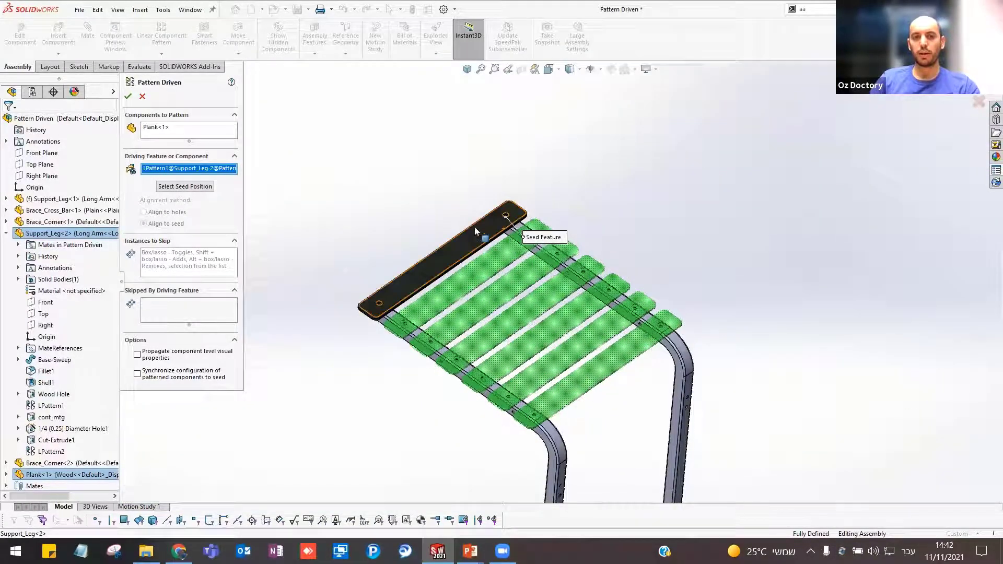
{"action": "left_click", "coordinate": [160, 135]}
{"action": "left_click", "coordinate": [166, 169]}
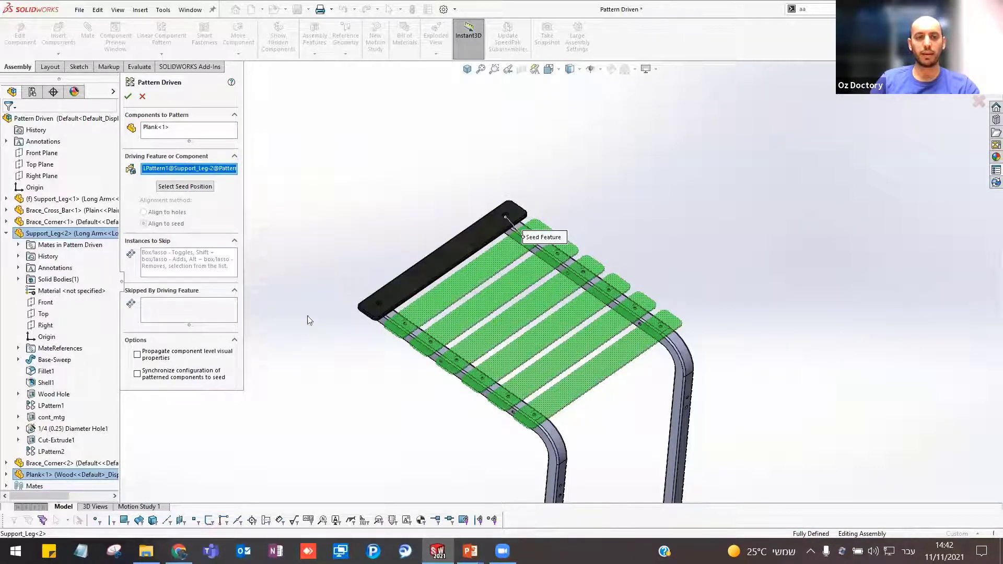
{"action": "left_click", "coordinate": [176, 270]}
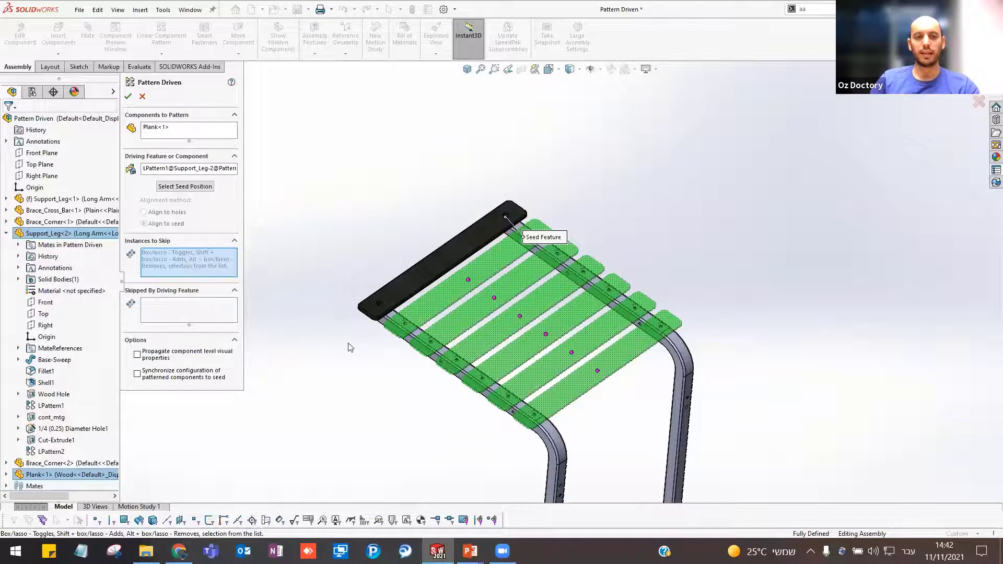
{"action": "left_click", "coordinate": [545, 336]}
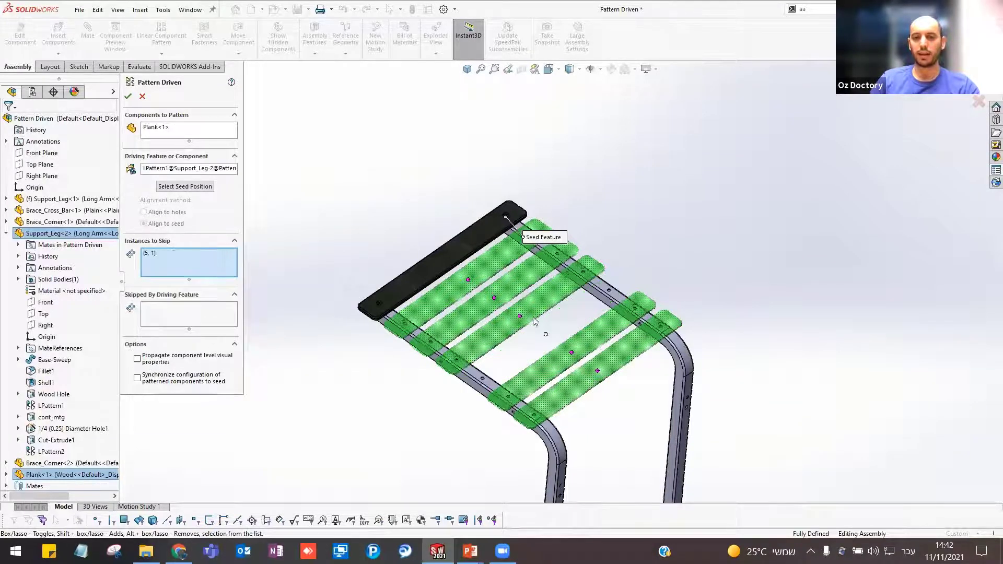
{"action": "right_click", "coordinate": [169, 256]}
{"action": "left_click", "coordinate": [198, 259]}
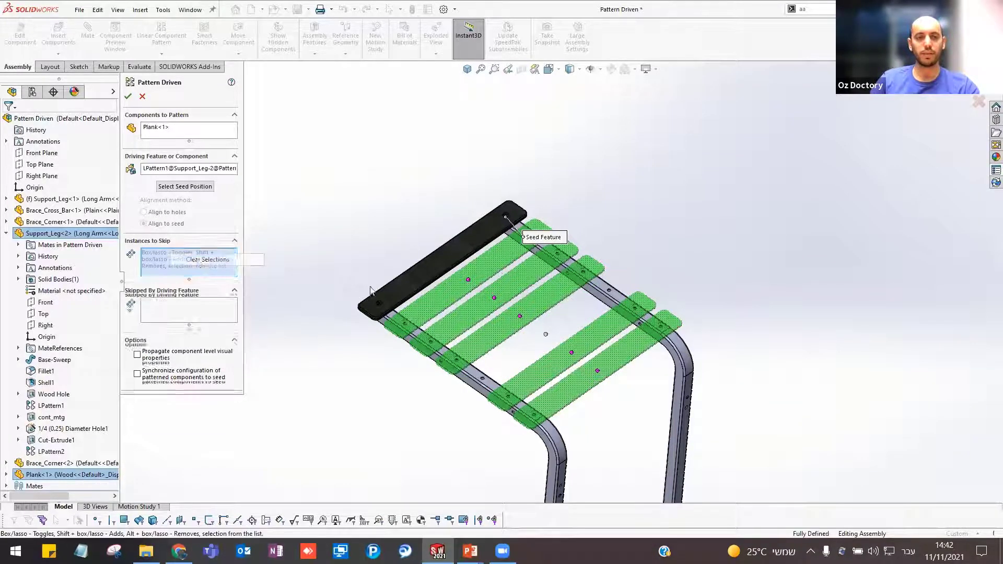
- Confirm DerivedLPattern1 and hide Plank<7> to expose the leg holes beneath
{"action": "left_click", "coordinate": [127, 96]}
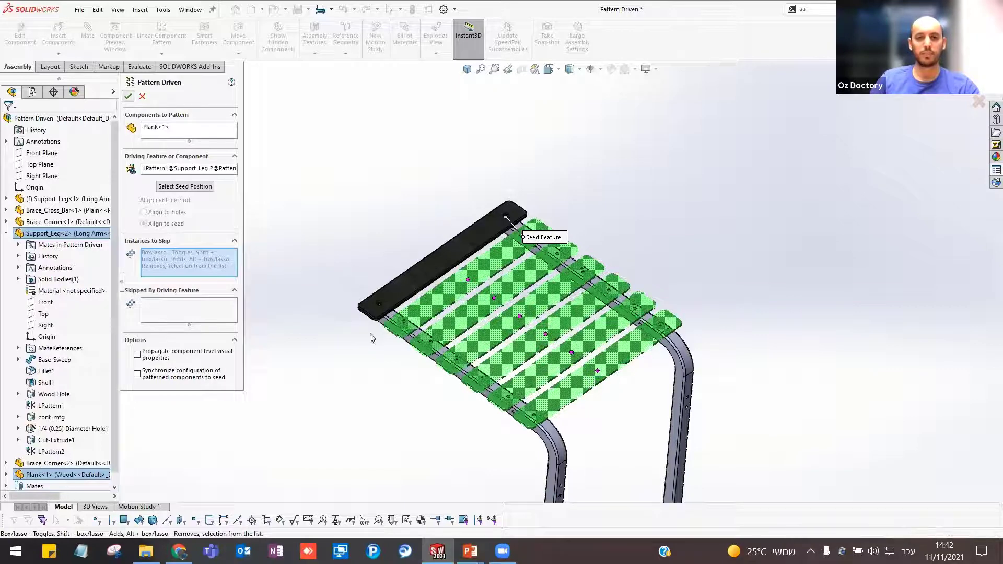
{"action": "scroll", "coordinate": [521, 263], "scroll_direction": "down", "scroll_amount": 2}
{"action": "scroll", "coordinate": [524, 188], "scroll_direction": "down", "scroll_amount": 4}
{"action": "scroll", "coordinate": [524, 188], "scroll_direction": "down", "scroll_amount": 2}
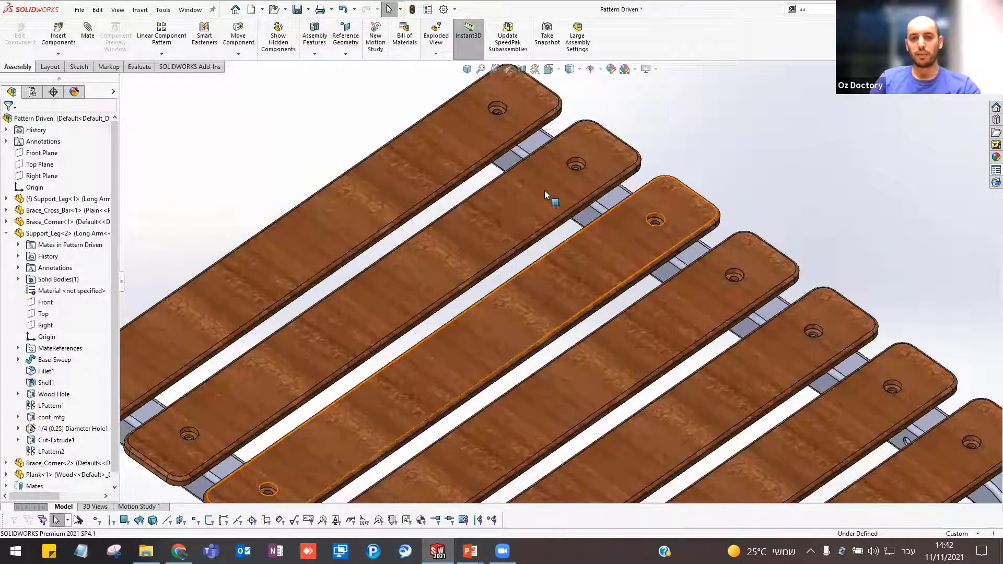
{"action": "scroll", "coordinate": [544, 190], "scroll_direction": "down", "scroll_amount": 2}
{"action": "left_click", "coordinate": [511, 207]}
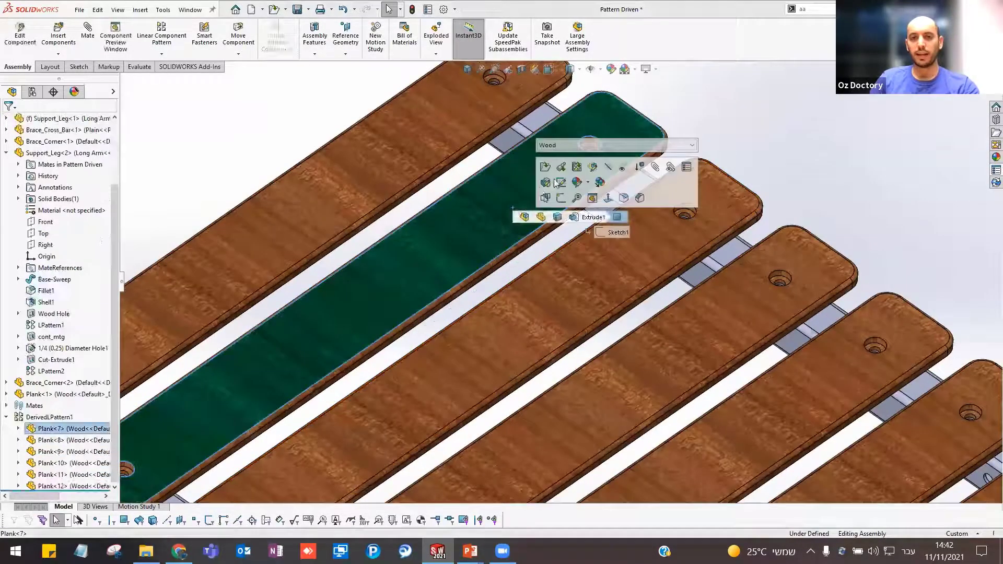
{"action": "left_click", "coordinate": [609, 169]}
{"action": "scroll", "coordinate": [538, 198], "scroll_direction": "down", "scroll_amount": 2}
{"action": "scroll", "coordinate": [525, 208], "scroll_direction": "down", "scroll_amount": 4}
{"action": "left_click", "coordinate": [527, 210]}
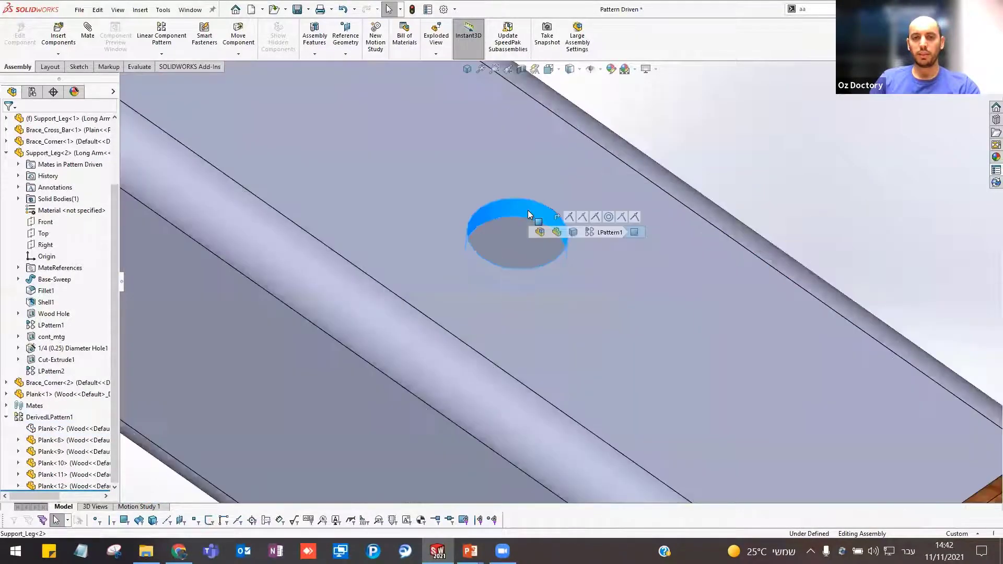
{"action": "scroll", "coordinate": [527, 209], "scroll_direction": "up", "scroll_amount": 5}
- Change the support leg's 63.500 hole spacing to 100 and rebuild the model
{"action": "scroll", "coordinate": [517, 172], "scroll_direction": "up", "scroll_amount": 3}
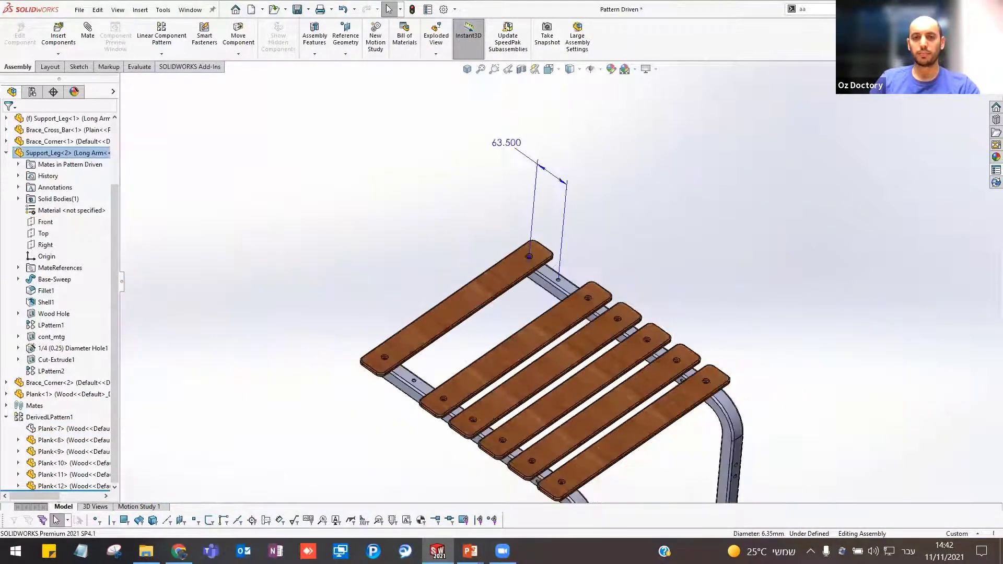
{"action": "double_click", "coordinate": [505, 141]}
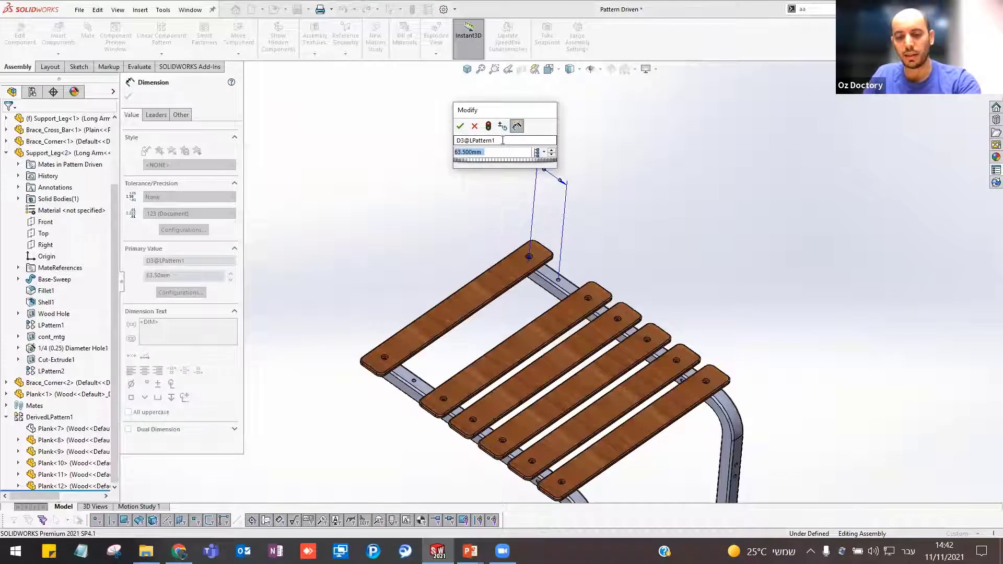
{"action": "type", "text": "100"}
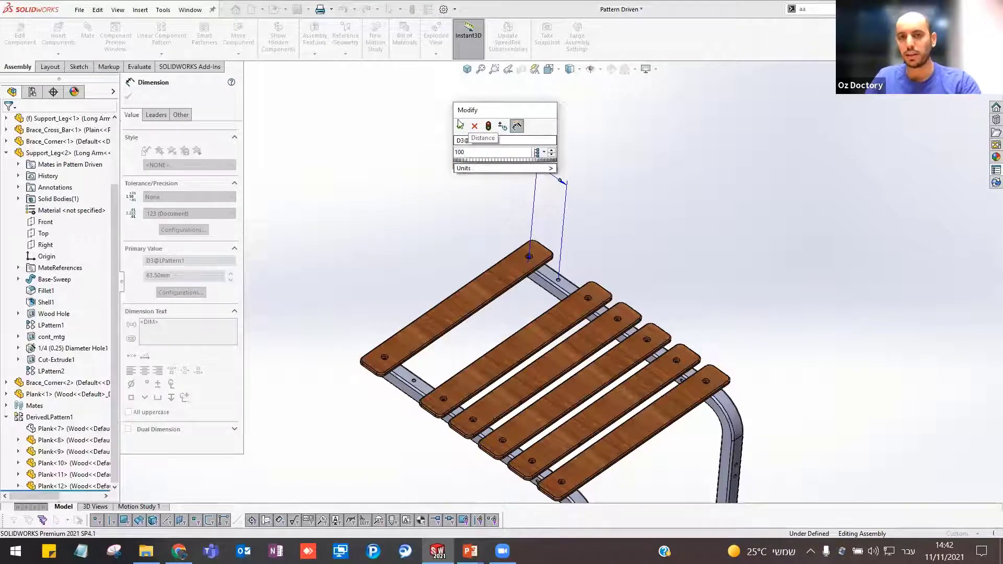
{"action": "left_click", "coordinate": [460, 126]}
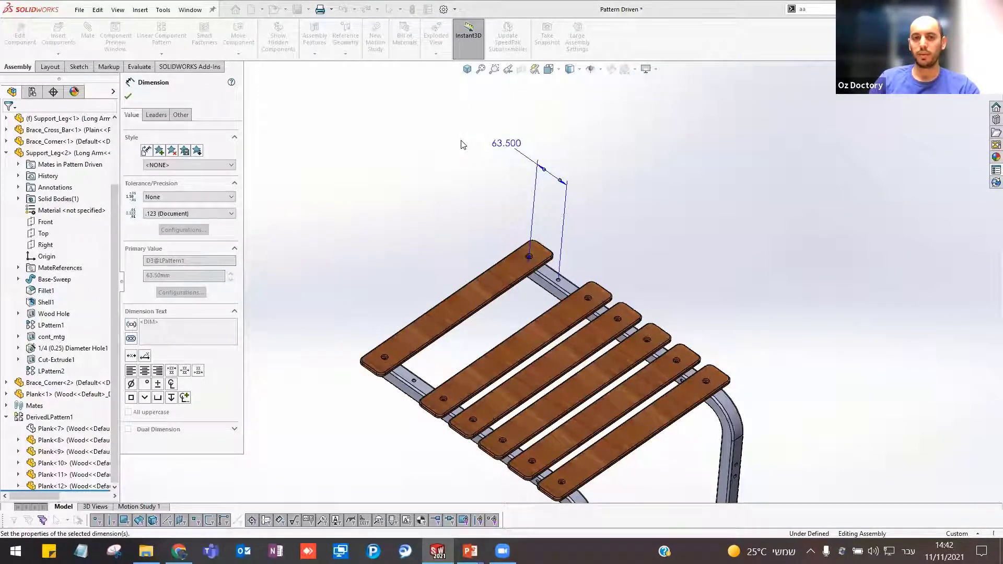
{"action": "left_click", "coordinate": [460, 140]}
{"action": "left_click", "coordinate": [412, 10]}
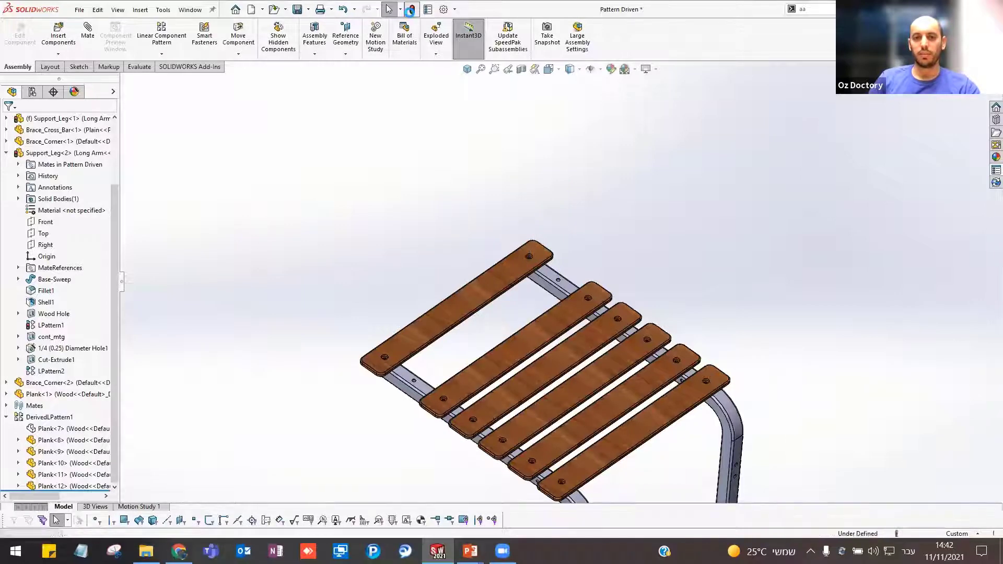
- Undo and redo the last change so all six planks are visible again
{"action": "middle_click_drag", "start_coordinate": [412, 276], "coordinate": [522, 261], "text": "ctrl"}
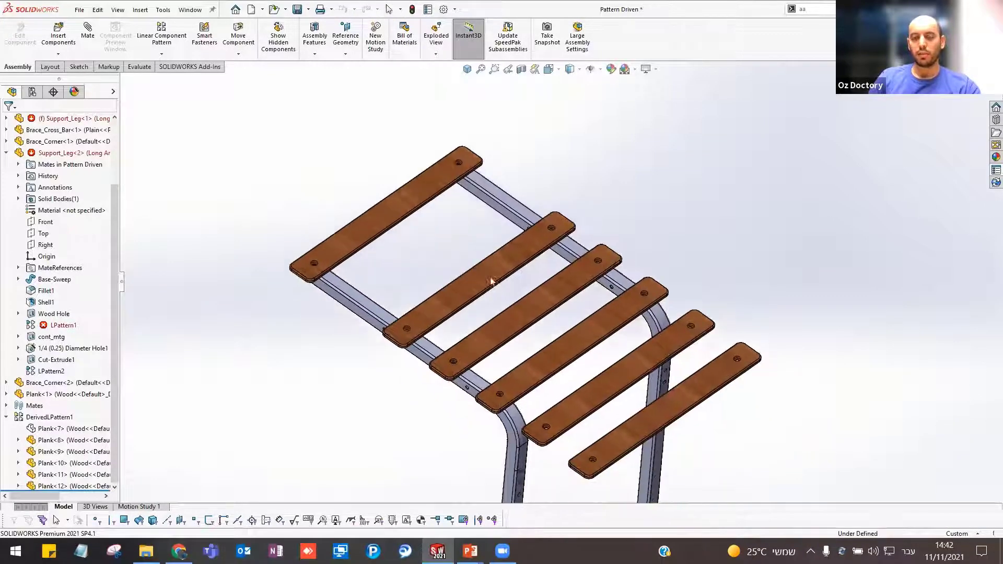
{"action": "scroll", "coordinate": [528, 251], "scroll_direction": "down", "scroll_amount": 3}
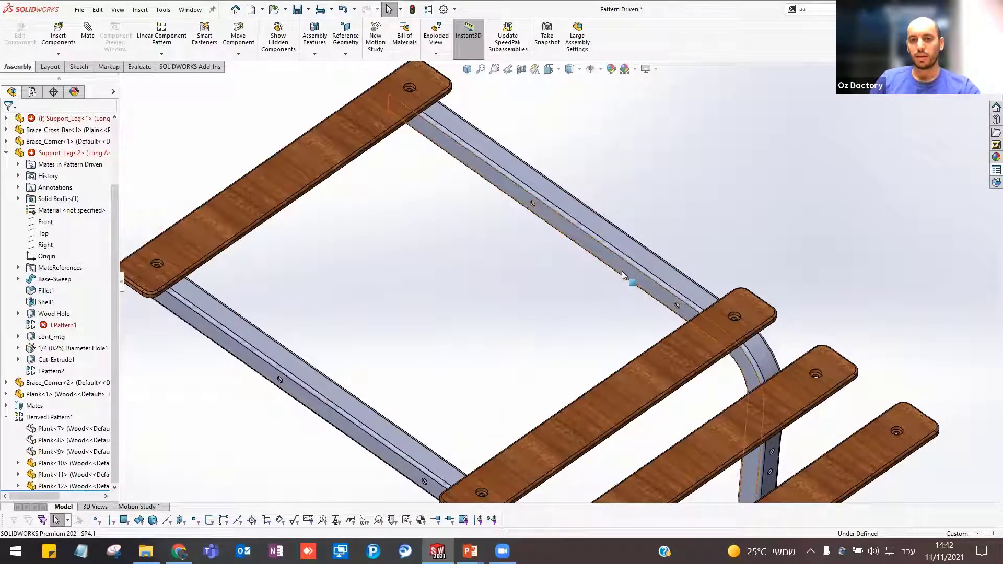
{"action": "key", "text": "ctrl+z"}
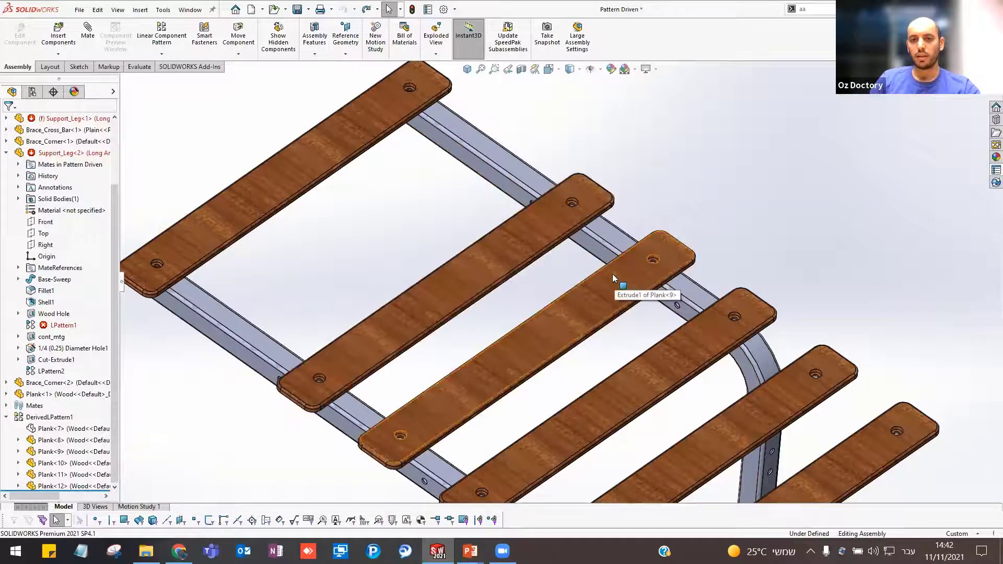
{"action": "scroll", "coordinate": [634, 316], "scroll_direction": "up", "scroll_amount": 5}
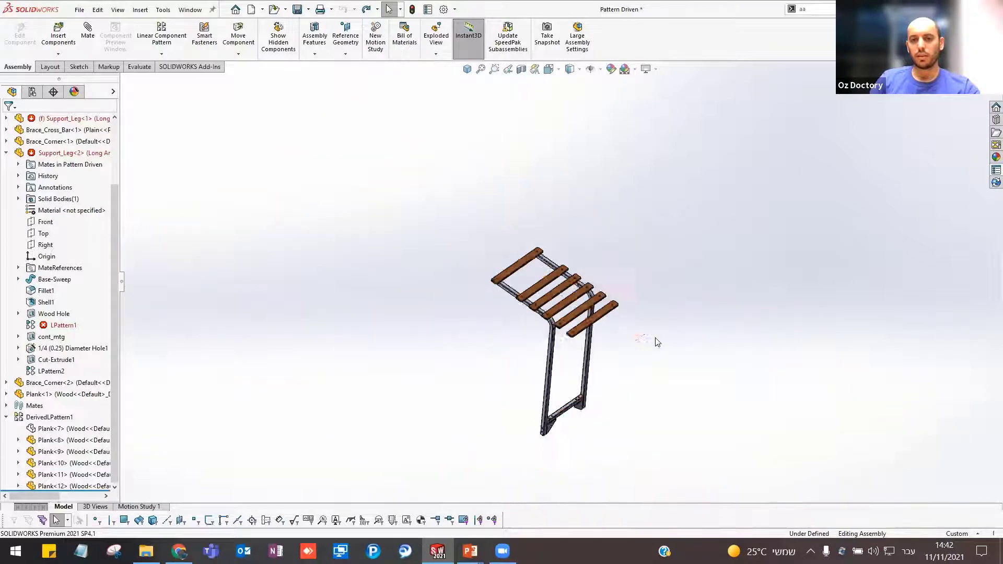
{"action": "scroll", "coordinate": [656, 340], "scroll_direction": "down", "scroll_amount": 3}
{"action": "key", "text": "ctrl+y"}
- Zoom in on the rail and select Support_Leg<2>'s LPattern1 hole pattern
{"action": "scroll", "coordinate": [365, 172], "scroll_direction": "down", "scroll_amount": 2}
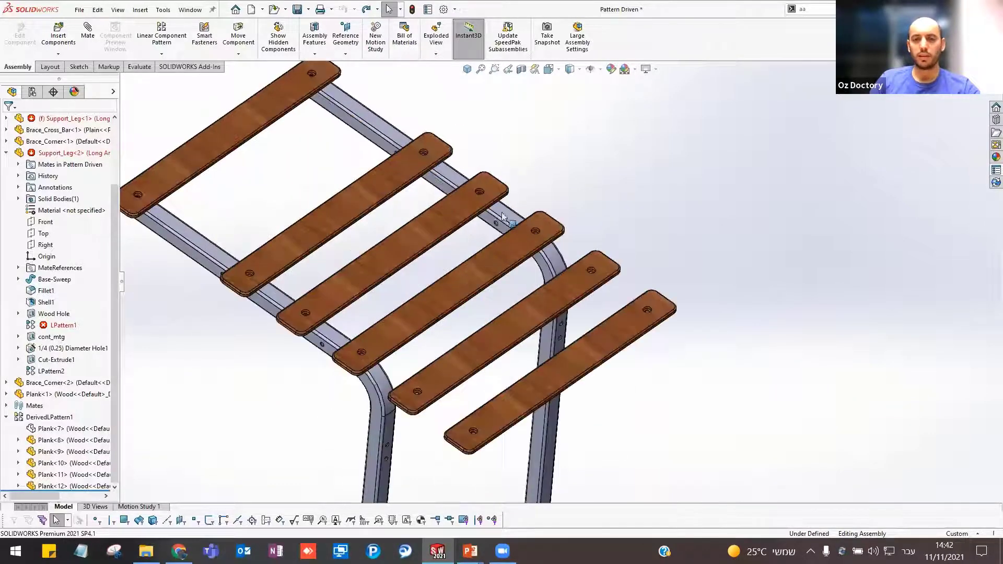
{"action": "scroll", "coordinate": [522, 235], "scroll_direction": "down", "scroll_amount": 3}
{"action": "scroll", "coordinate": [657, 292], "scroll_direction": "down", "scroll_amount": 3}
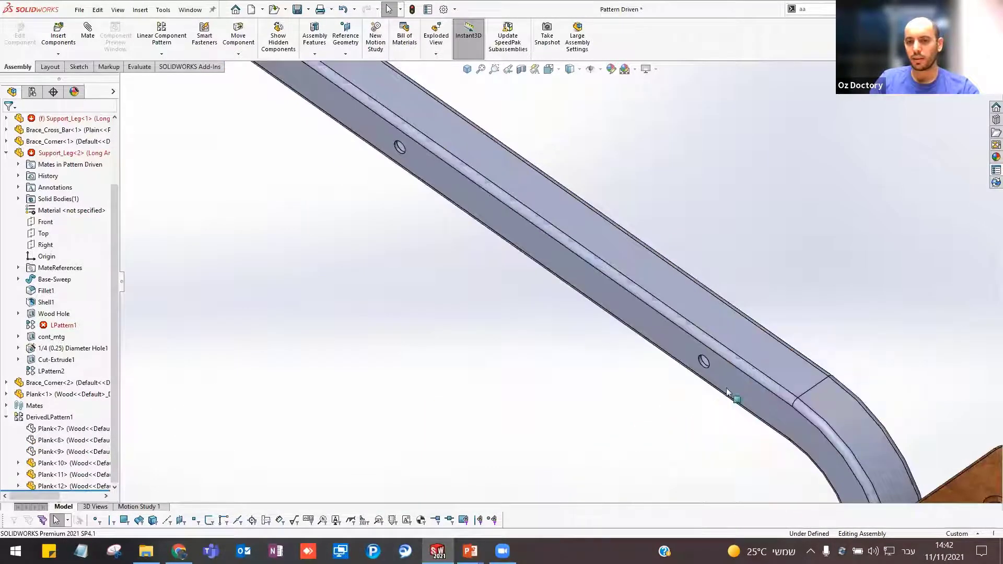
{"action": "scroll", "coordinate": [768, 400], "scroll_direction": "up", "scroll_amount": 2}
{"action": "left_click", "coordinate": [52, 325]}
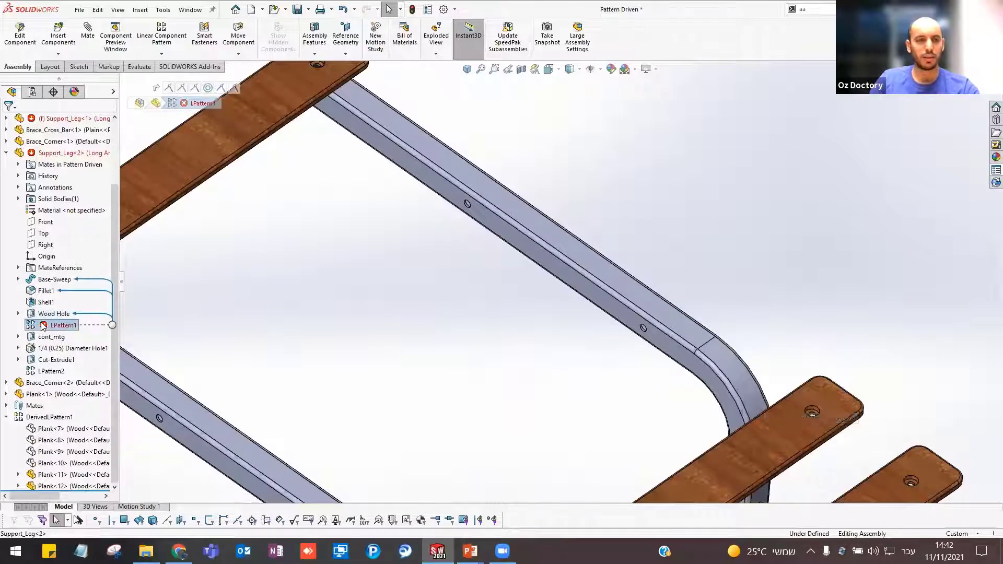
{"action": "right_click", "coordinate": [47, 325]}
{"action": "left_click", "coordinate": [51, 266]}
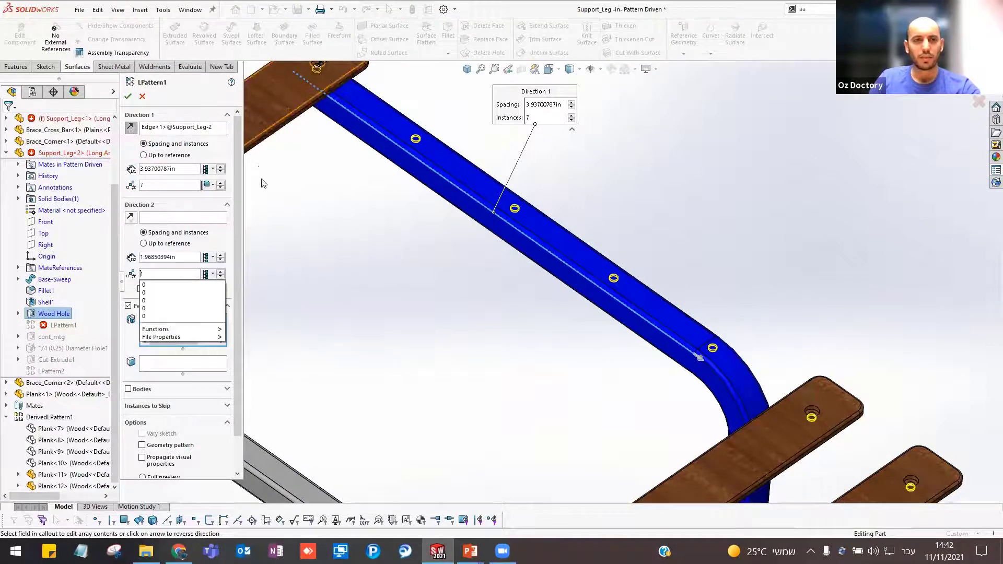
{"action": "left_click", "coordinate": [142, 98]}
{"action": "left_click", "coordinate": [143, 97]}
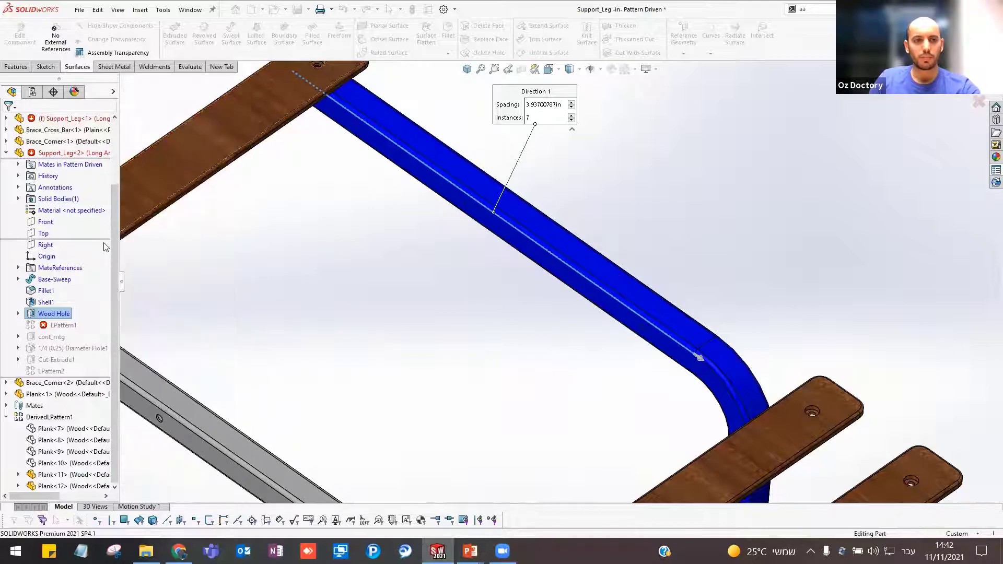
{"action": "left_click", "coordinate": [52, 325]}
{"action": "left_click", "coordinate": [63, 307]}
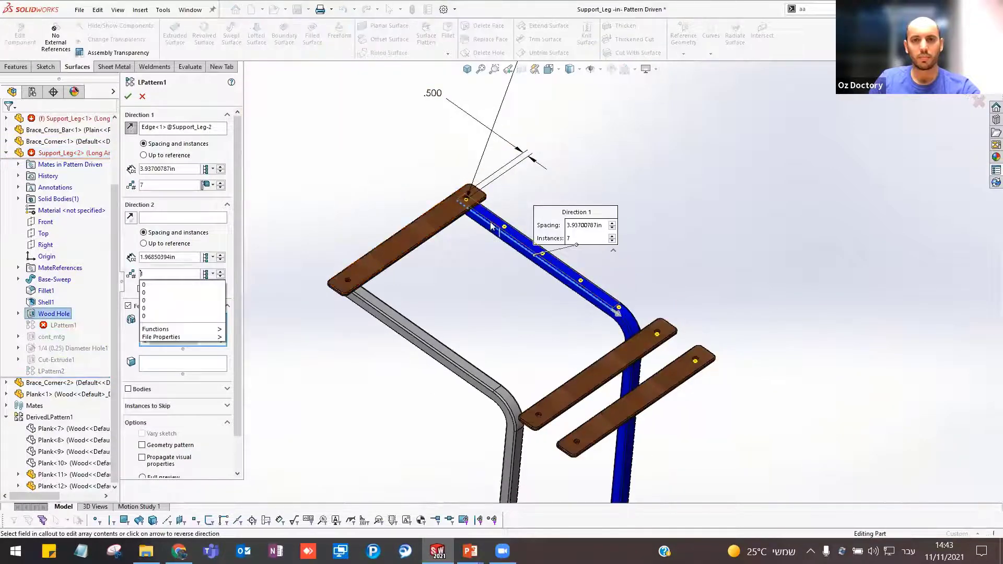
{"action": "left_click", "coordinate": [142, 97]}
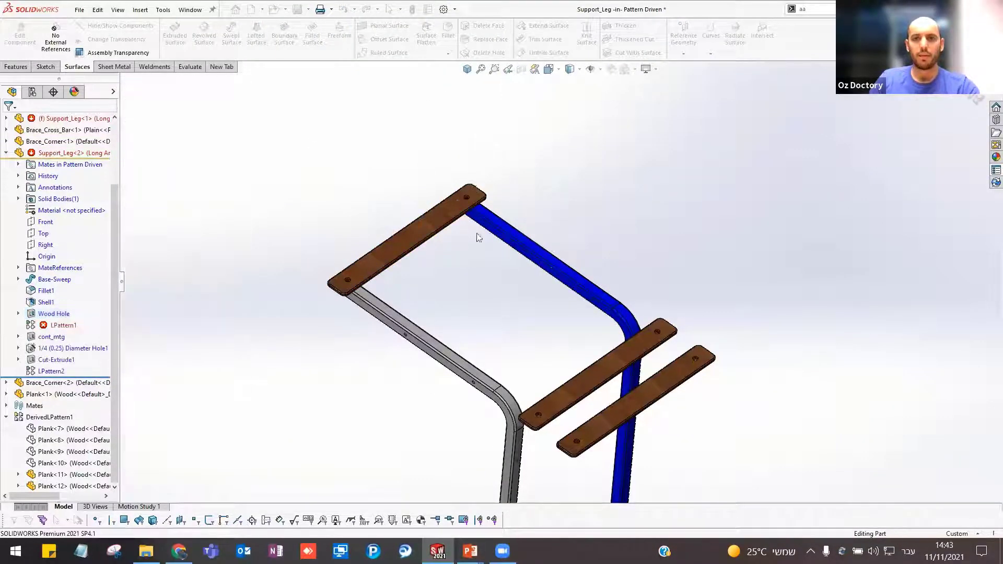
{"action": "scroll", "coordinate": [548, 221], "scroll_direction": "down", "scroll_amount": 3}
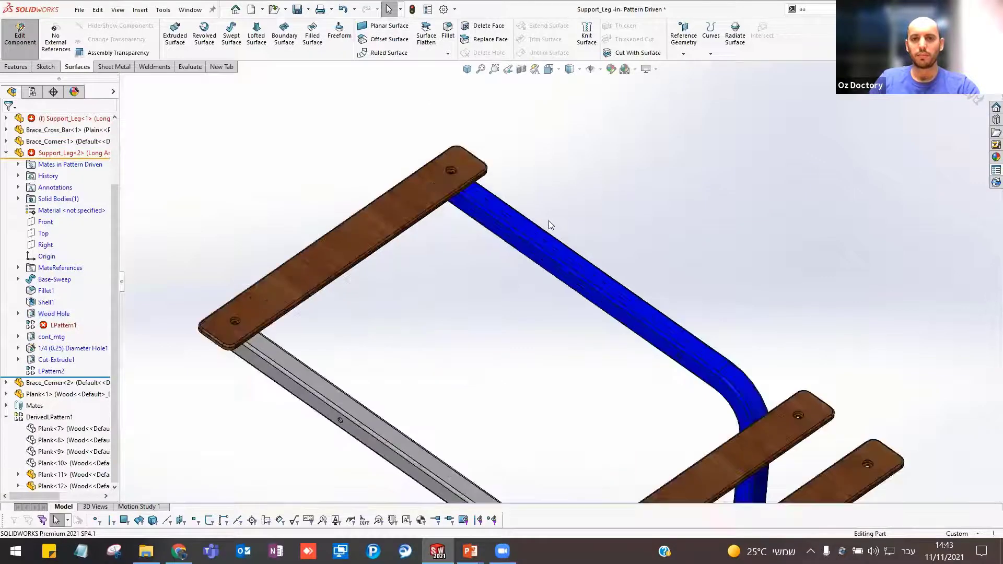
{"action": "left_click", "coordinate": [977, 99]}
{"action": "scroll", "coordinate": [580, 224], "scroll_direction": "down", "scroll_amount": 2}
- Reload the assembly from disk, discarding unsaved changes to the support leg, Brace_Corner and other parts
{"action": "scroll", "coordinate": [579, 224], "scroll_direction": "up", "scroll_amount": 5}
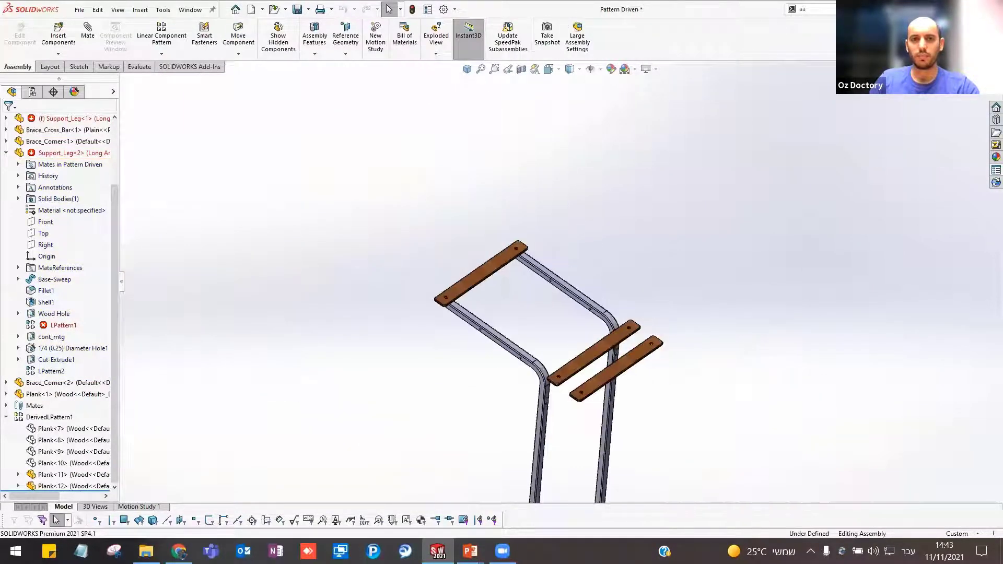
{"action": "left_click", "coordinate": [79, 10]}
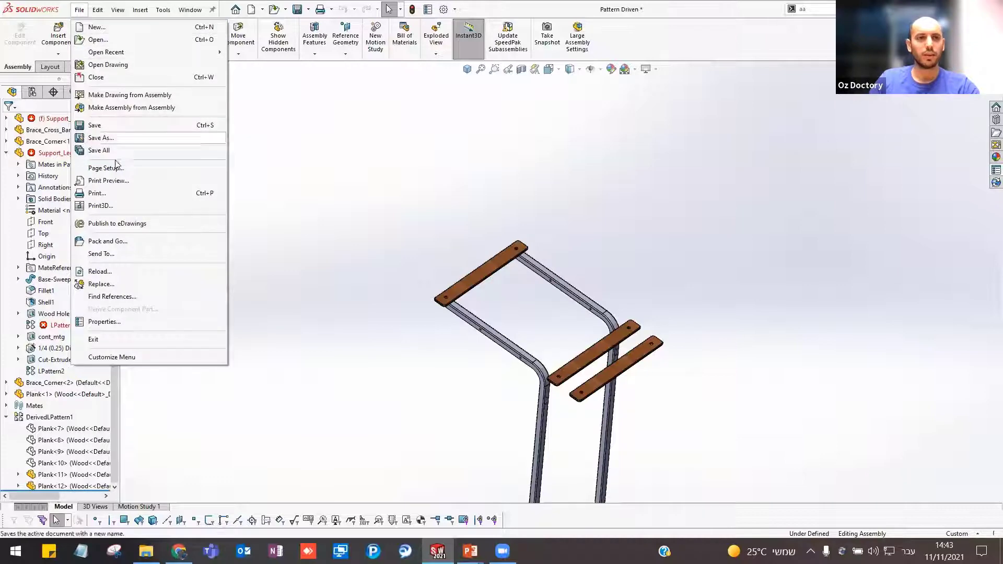
{"action": "left_click", "coordinate": [120, 272]}
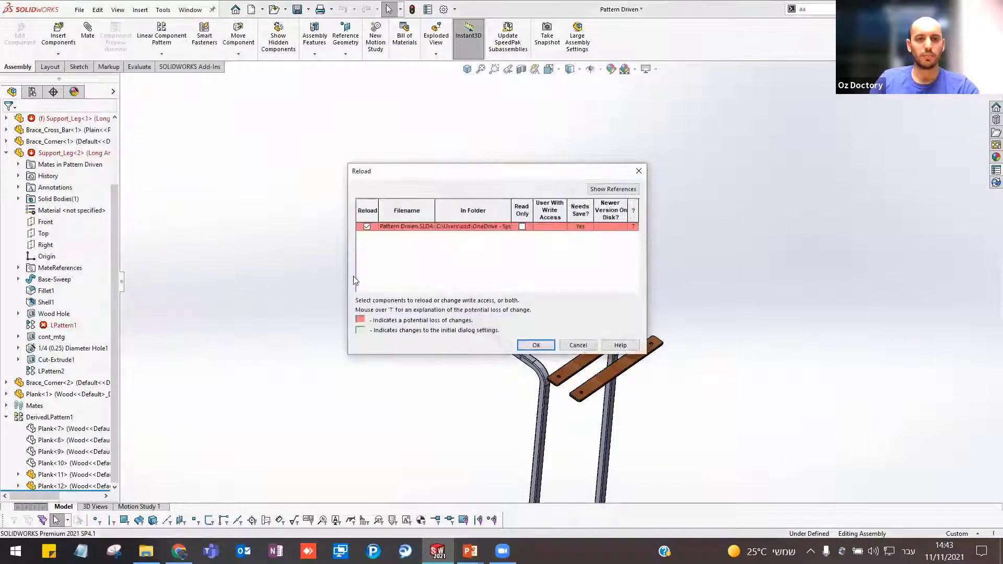
{"action": "left_click", "coordinate": [539, 345]}
{"action": "left_click", "coordinate": [543, 294]}
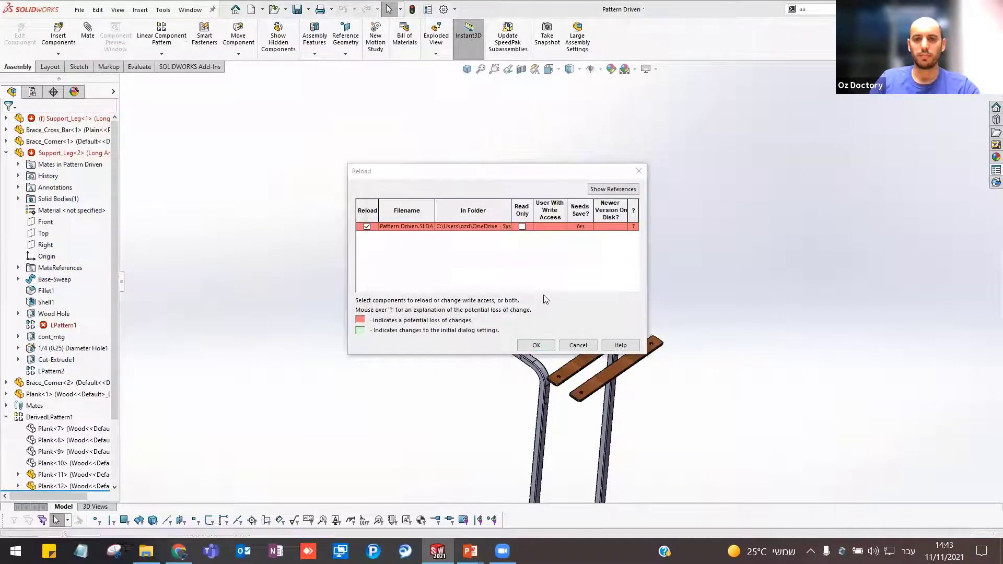
{"action": "left_click", "coordinate": [543, 294]}
{"action": "left_click", "coordinate": [587, 302]}
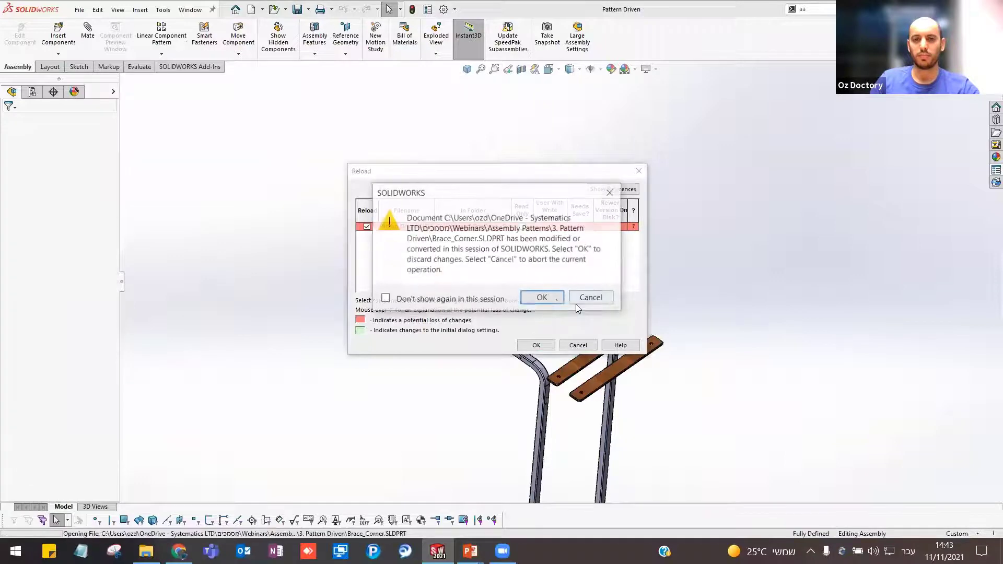
{"action": "left_click", "coordinate": [539, 304]}
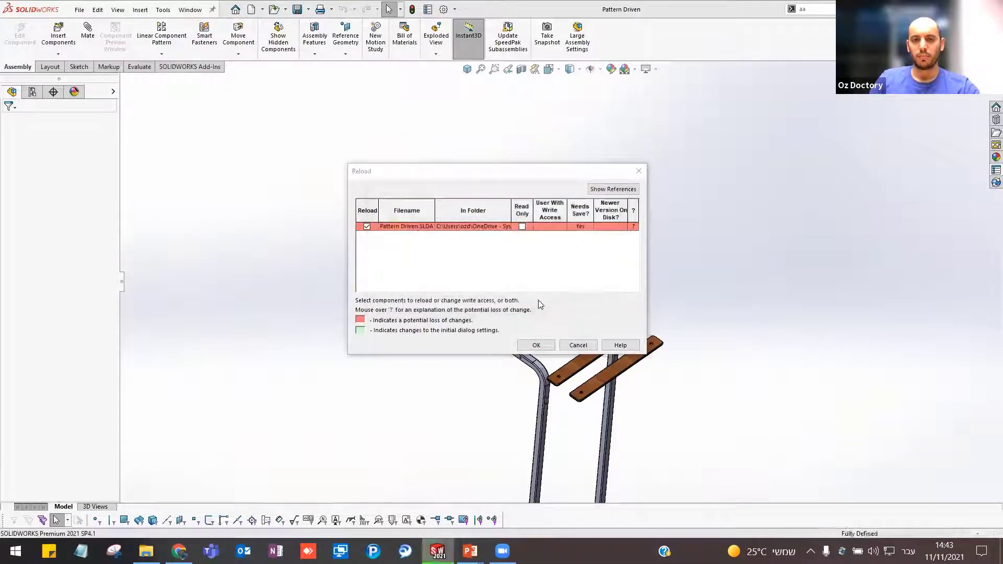
- Pattern Plank<1> with a Pattern Driven Component Pattern driven by the leg's LPattern1
{"action": "scroll", "coordinate": [308, 207], "scroll_direction": "down", "scroll_amount": 2}
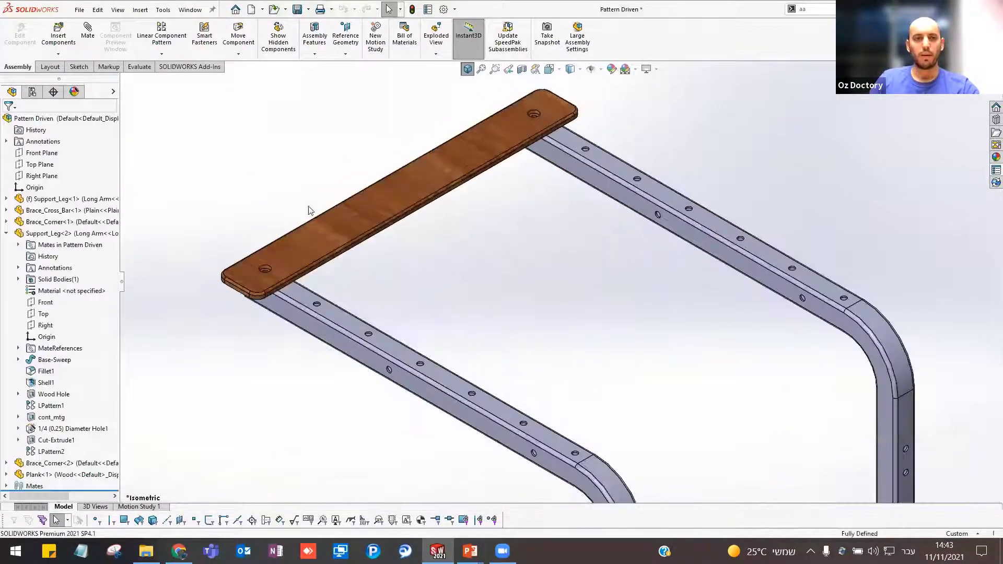
{"action": "left_click", "coordinate": [401, 198]}
{"action": "left_click", "coordinate": [161, 54]}
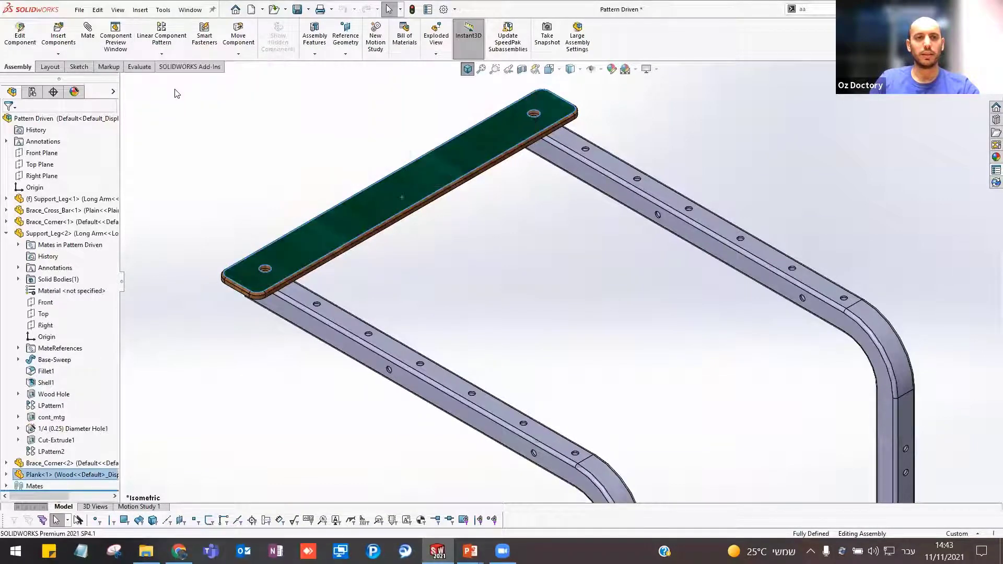
{"action": "left_click", "coordinate": [171, 92]}
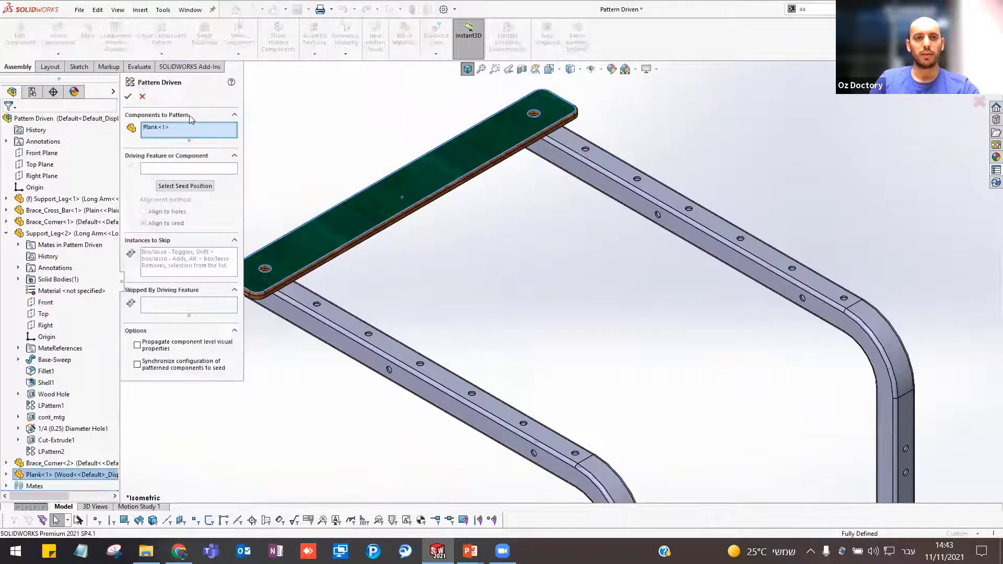
{"action": "left_click", "coordinate": [191, 171]}
{"action": "scroll", "coordinate": [487, 363], "scroll_direction": "down", "scroll_amount": 5}
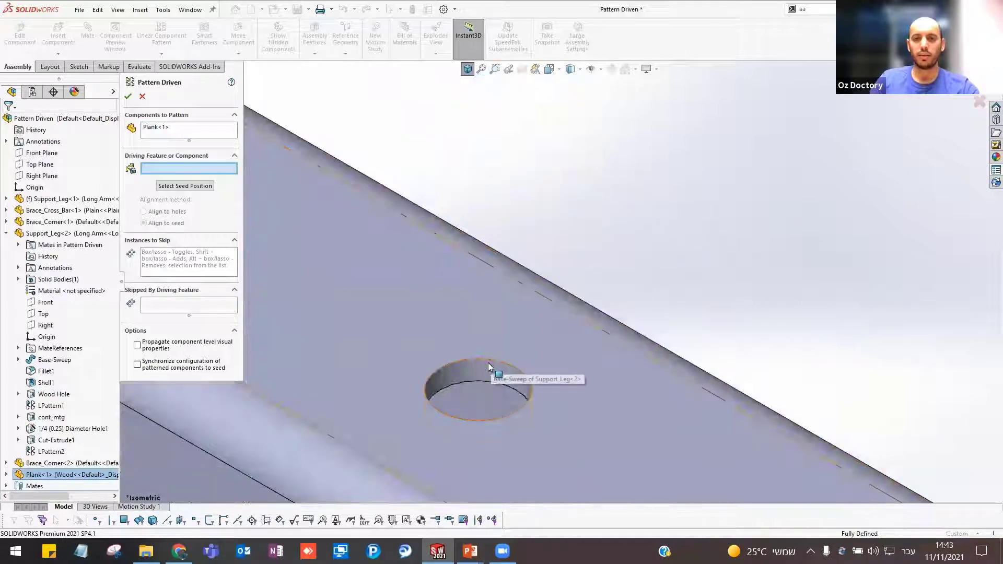
{"action": "left_click", "coordinate": [490, 366]}
{"action": "scroll", "coordinate": [449, 246], "scroll_direction": "up", "scroll_amount": 5}
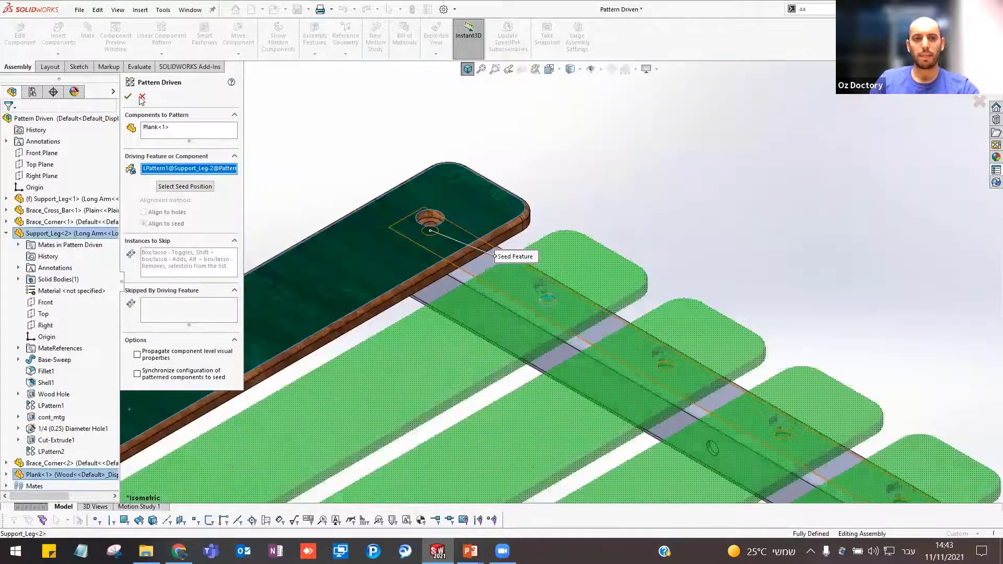
{"action": "key", "text": "Return"}
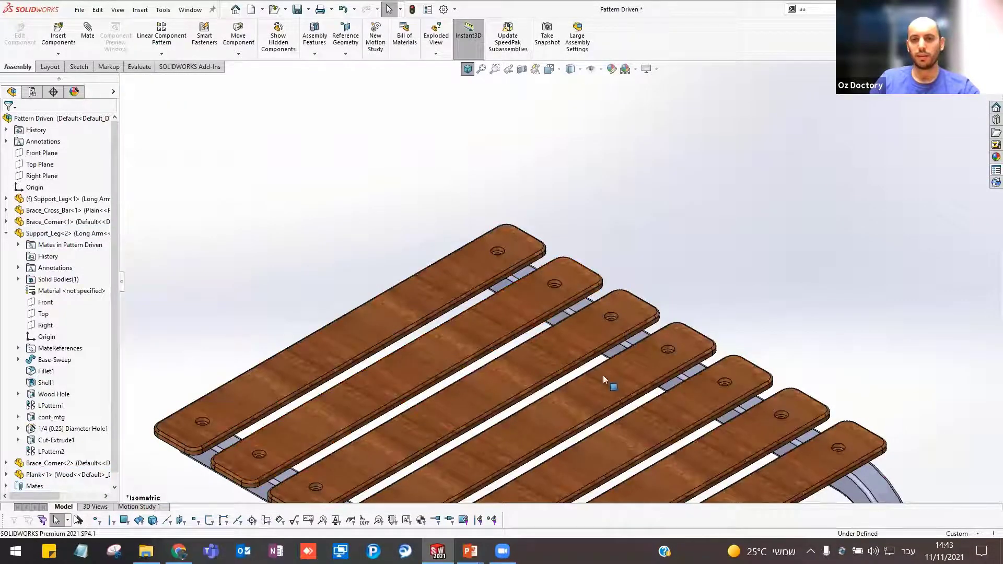
- Hide the plank covering the cross bar hole and select a rail hole to show its dimensions
{"action": "left_click", "coordinate": [525, 311]}
{"action": "key", "text": "Tab"}
{"action": "scroll", "coordinate": [554, 237], "scroll_direction": "down", "scroll_amount": 5}
{"action": "left_click", "coordinate": [551, 240]}
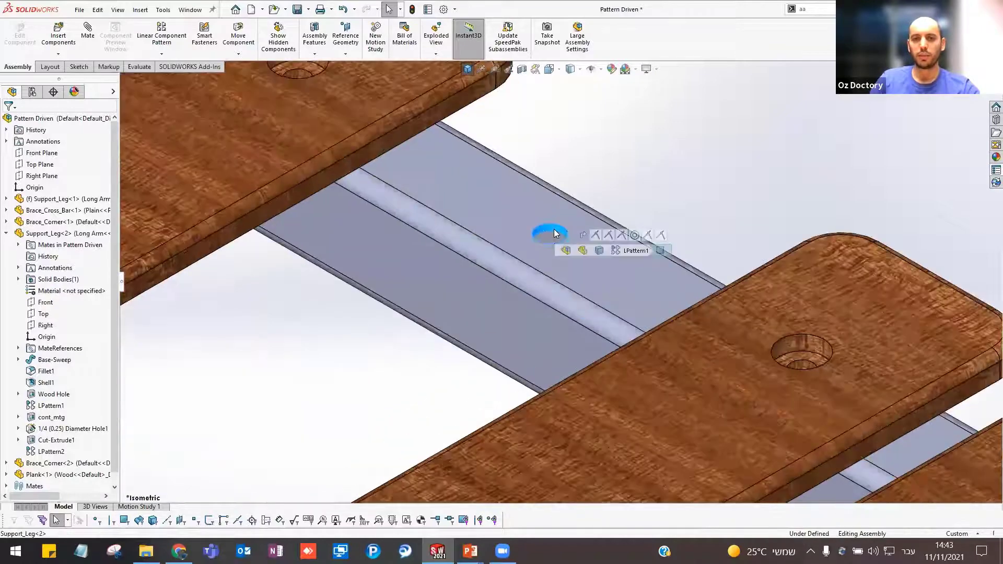
{"action": "scroll", "coordinate": [554, 245], "scroll_direction": "up", "scroll_amount": 5}
- Set the hole spacing to 70 mm and rebuild so the planks spread farther apart
{"action": "left_click", "coordinate": [428, 455]}
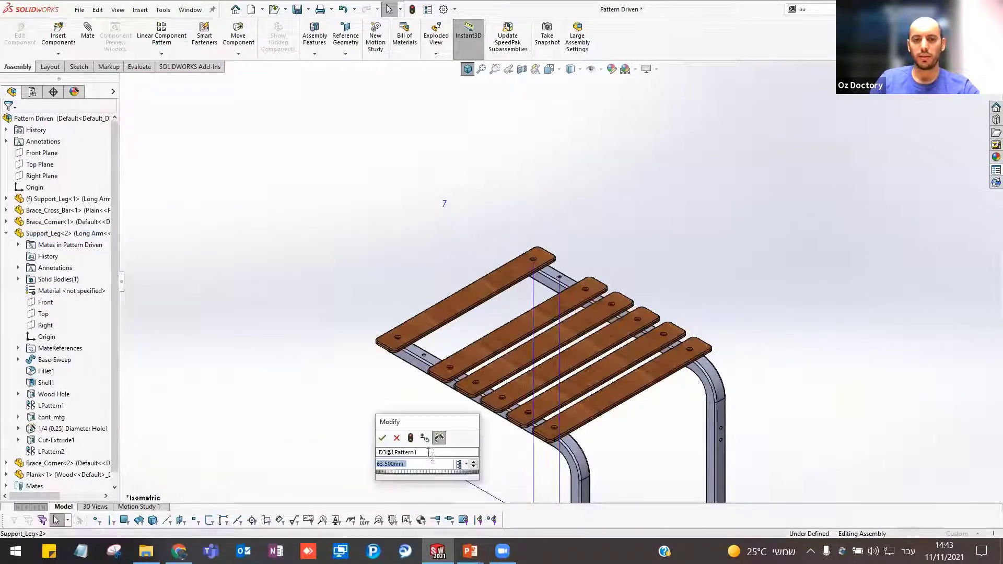
{"action": "type", "text": "70"}
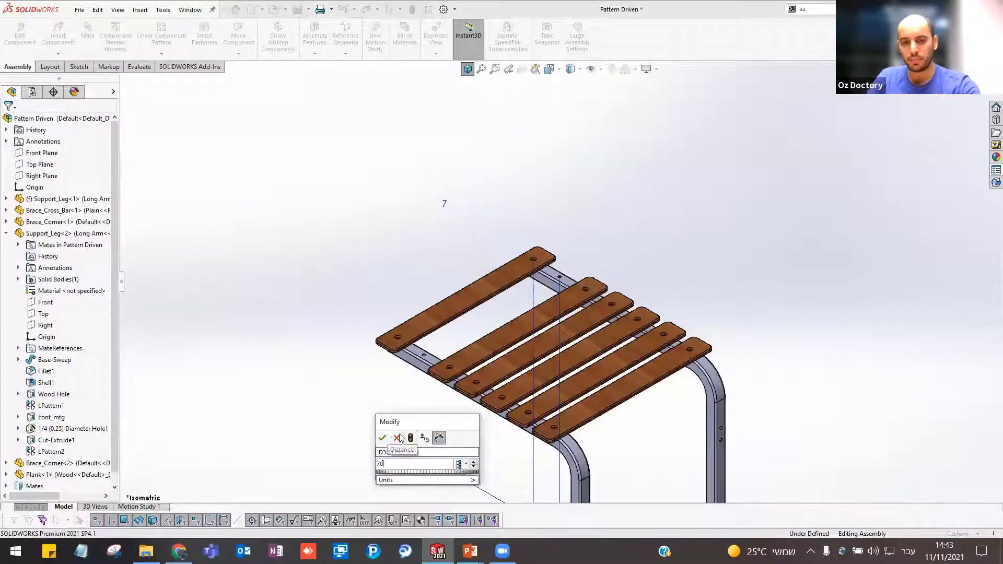
{"action": "left_click", "coordinate": [382, 438]}
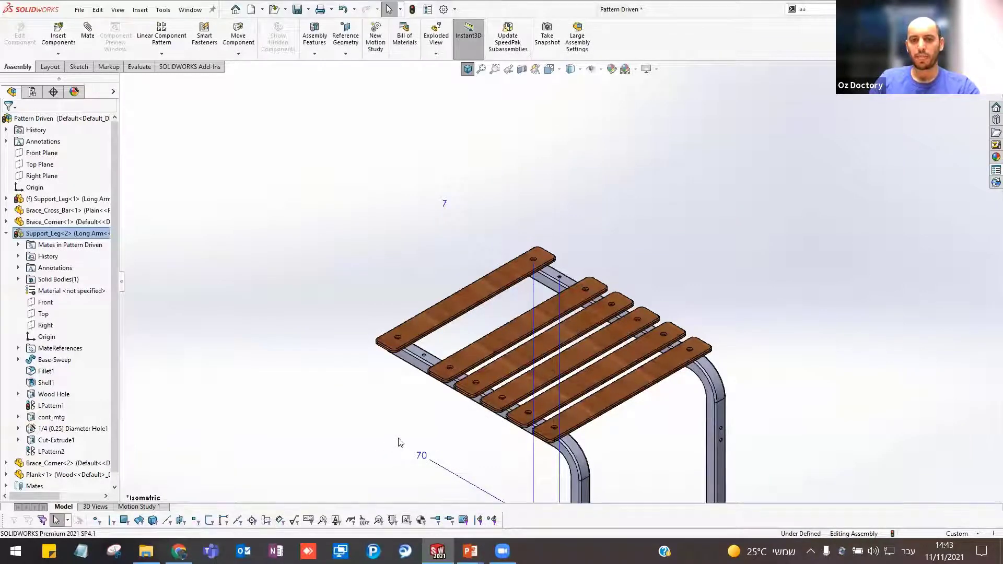
{"action": "left_click", "coordinate": [412, 9]}
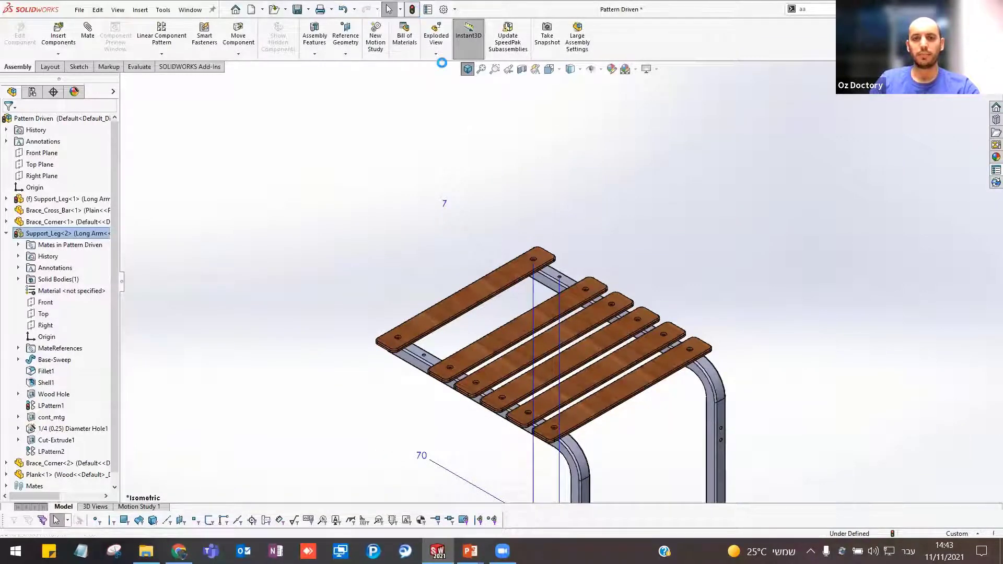
{"action": "scroll", "coordinate": [634, 358], "scroll_direction": "down", "scroll_amount": 2}
{"action": "scroll", "coordinate": [584, 310], "scroll_direction": "down", "scroll_amount": 3}
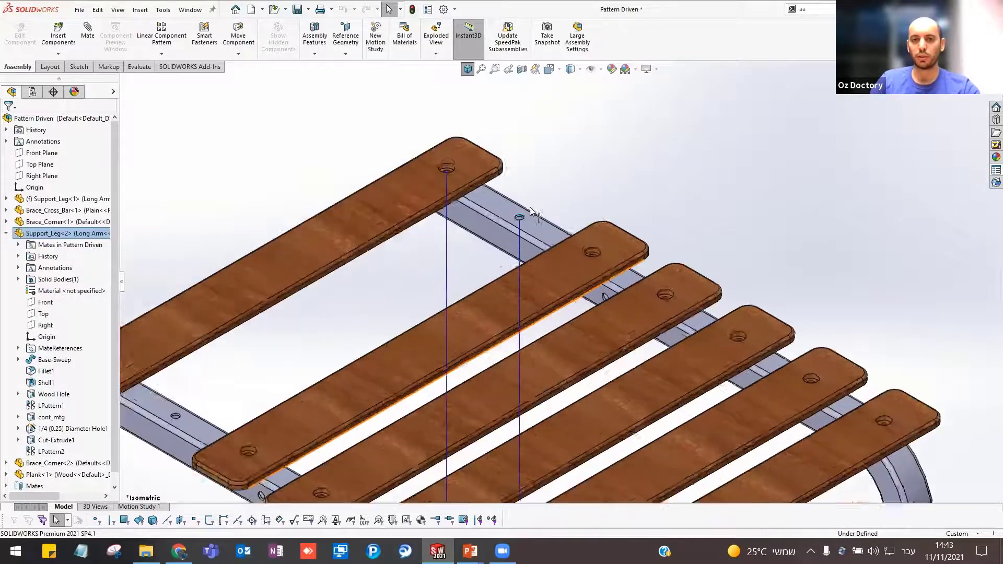
{"action": "scroll", "coordinate": [554, 272], "scroll_direction": "down", "scroll_amount": 3}
{"action": "scroll", "coordinate": [529, 240], "scroll_direction": "down", "scroll_amount": 2}
{"action": "scroll", "coordinate": [527, 236], "scroll_direction": "up", "scroll_amount": 3}
{"action": "scroll", "coordinate": [526, 236], "scroll_direction": "up", "scroll_amount": 3}
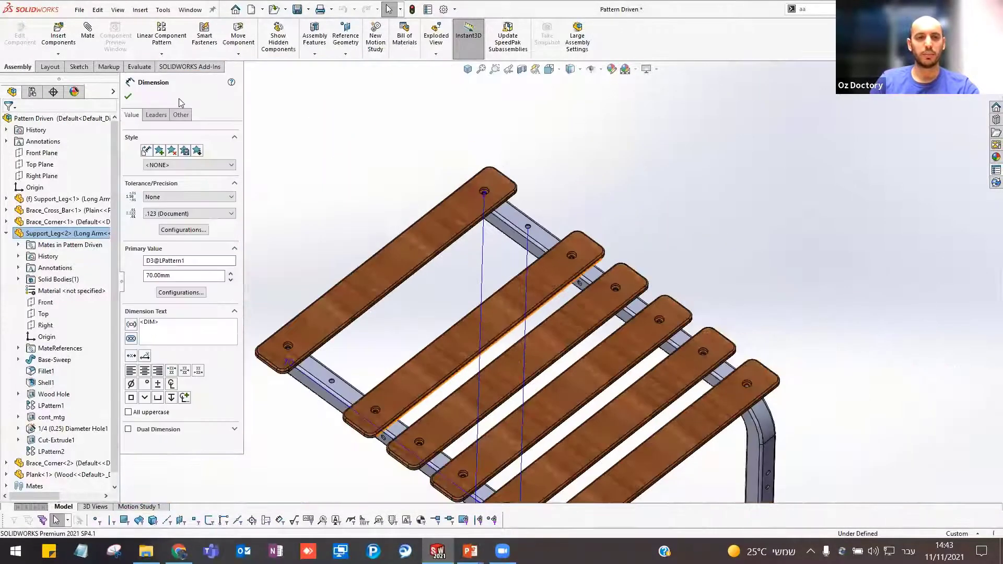
{"action": "left_click", "coordinate": [128, 95]}
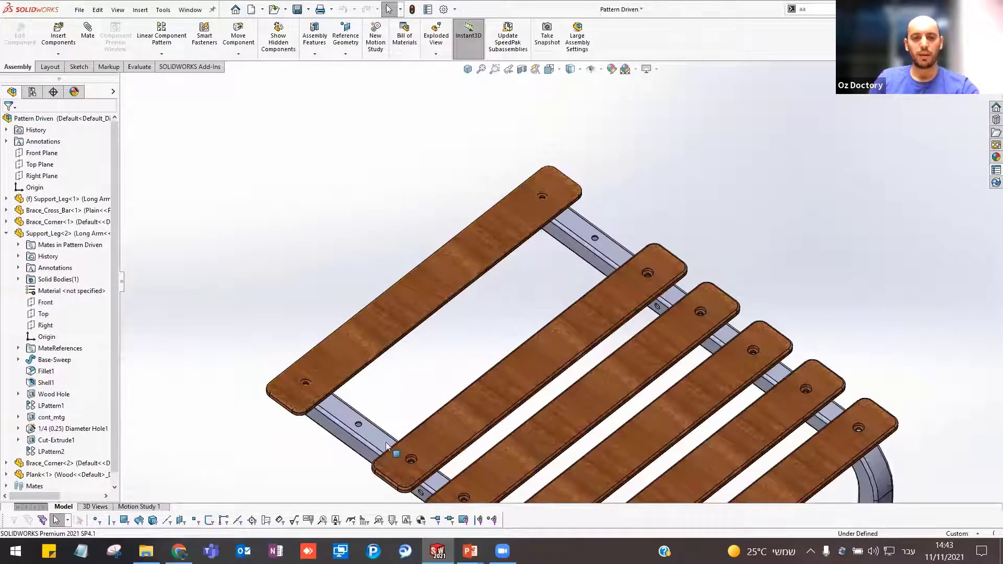
{"action": "mouse_move", "coordinate": [469, 550]}
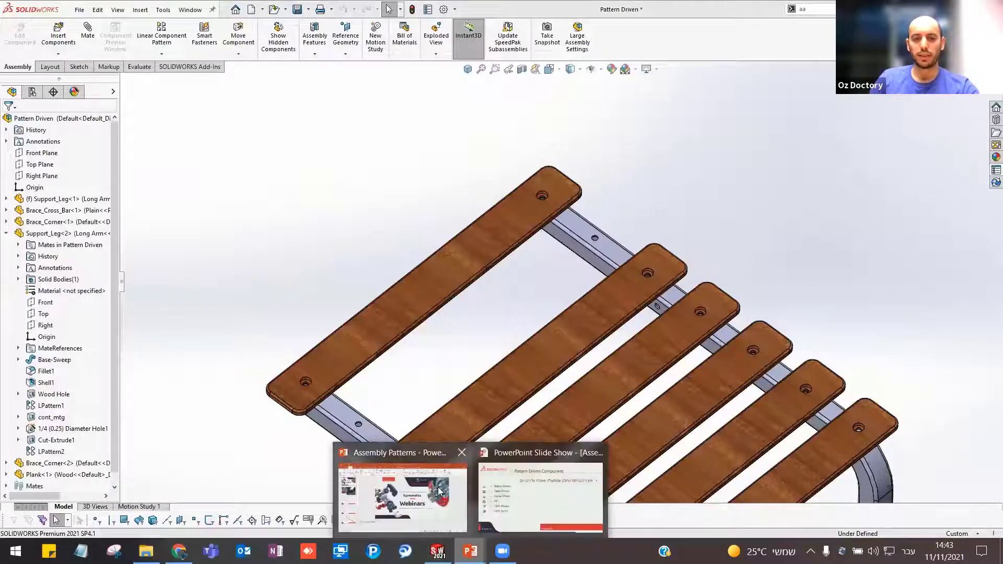
- Switch to the PowerPoint slide show and advance to the Mirror Component slide
{"action": "left_click", "coordinate": [561, 502]}
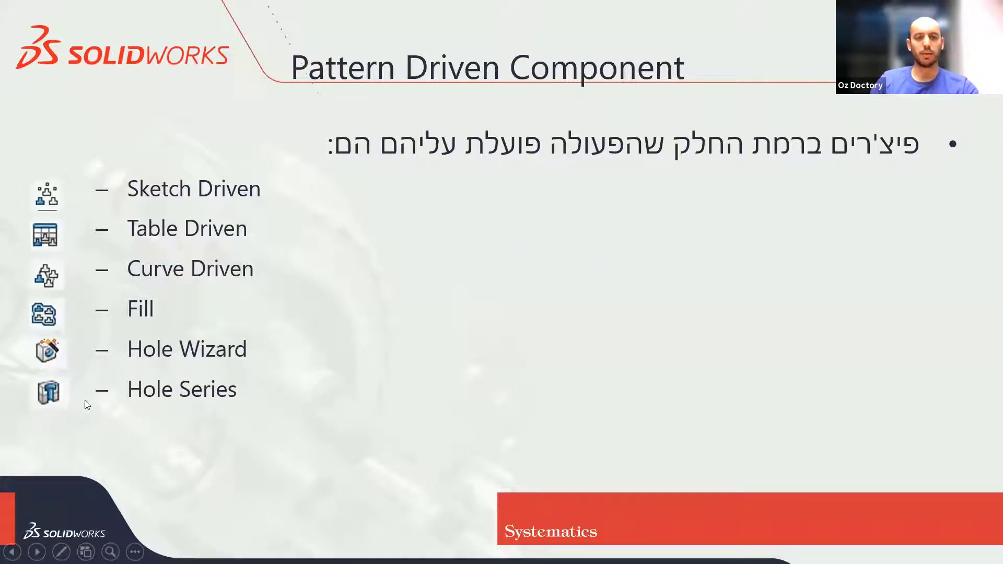
{"action": "left_click", "coordinate": [364, 386]}
{"action": "scroll", "coordinate": [364, 385], "scroll_direction": "up", "scroll_amount": 1}
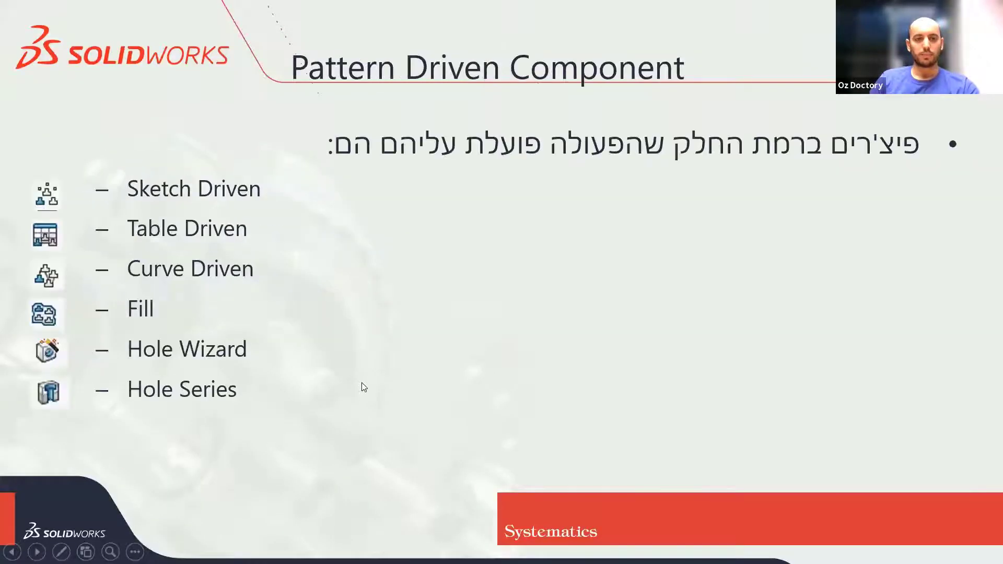
{"action": "left_click", "coordinate": [363, 388]}
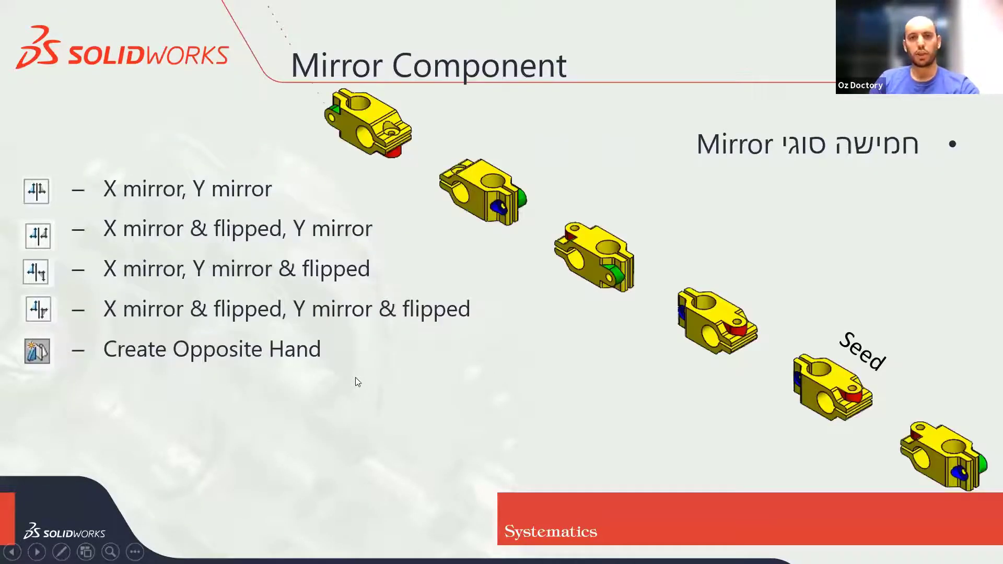
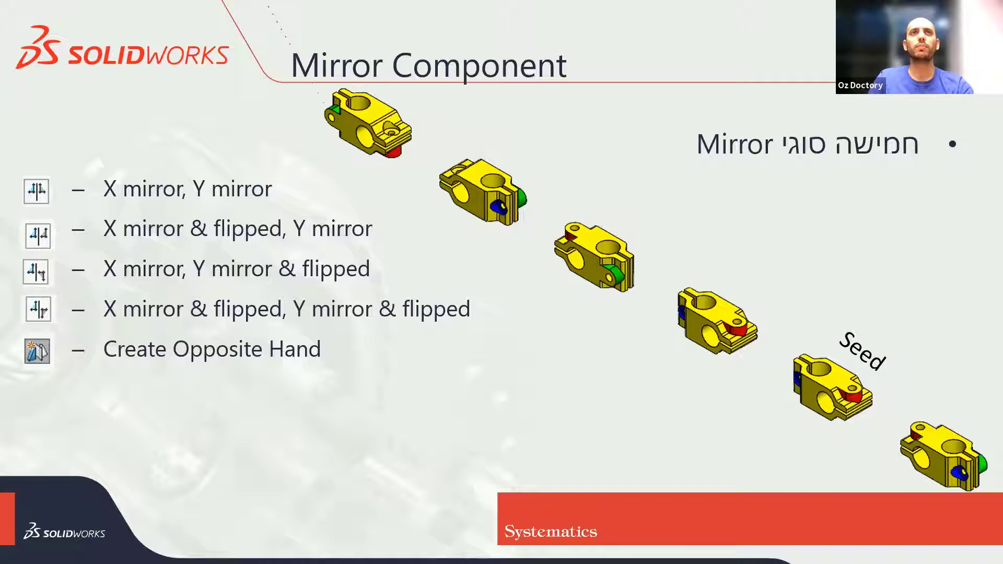
- Leave the mirror-types slide for the Mirror Example 2 clamp assembly in SOLIDWORKS
{"action": "key", "text": "alt+Tab"}
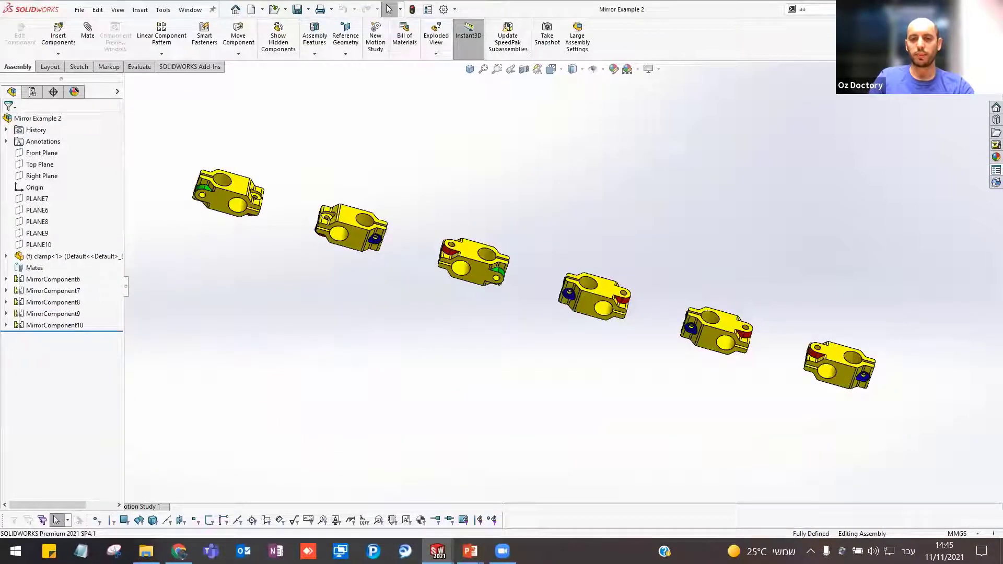
- Zoom and orbit around the first mirrored clamp and inspect one of its faces
{"action": "scroll", "coordinate": [725, 362], "scroll_direction": "down", "scroll_amount": 2}
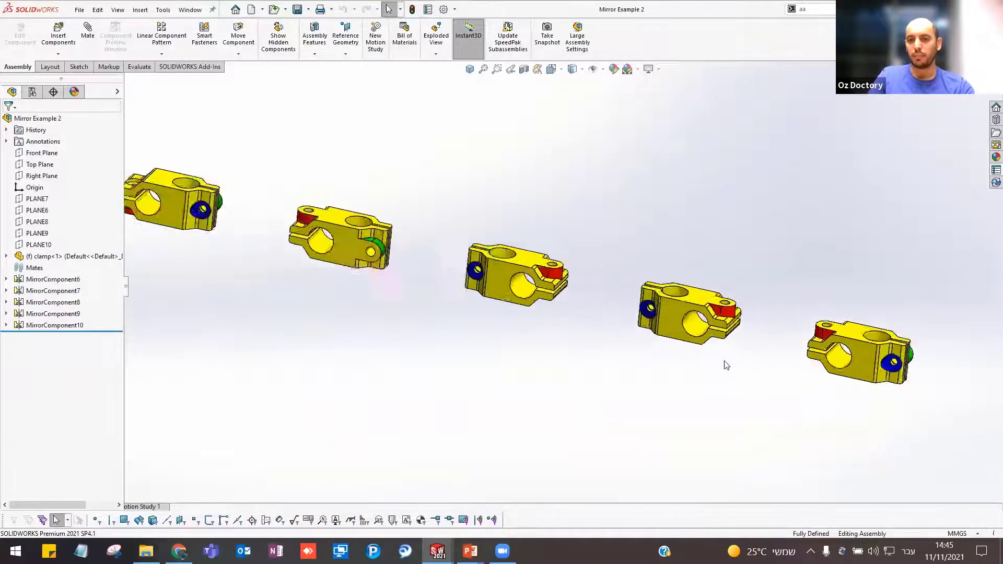
{"action": "scroll", "coordinate": [670, 281], "scroll_direction": "down", "scroll_amount": 3}
{"action": "middle_click_drag", "start_coordinate": [671, 282], "coordinate": [701, 302]}
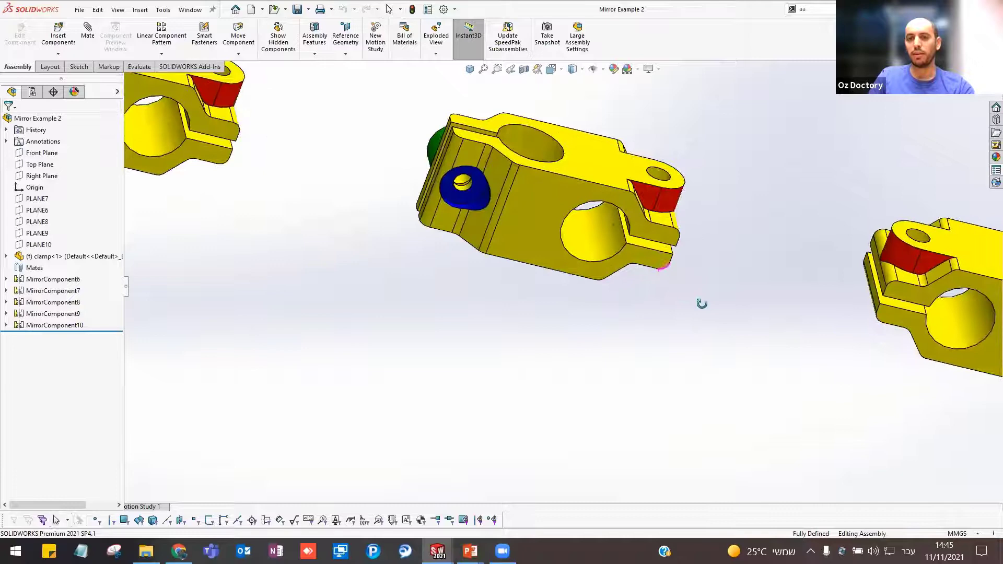
{"action": "left_click", "coordinate": [576, 203]}
{"action": "scroll", "coordinate": [576, 203], "scroll_direction": "up", "scroll_amount": 3}
{"action": "scroll", "coordinate": [523, 235], "scroll_direction": "up", "scroll_amount": 2}
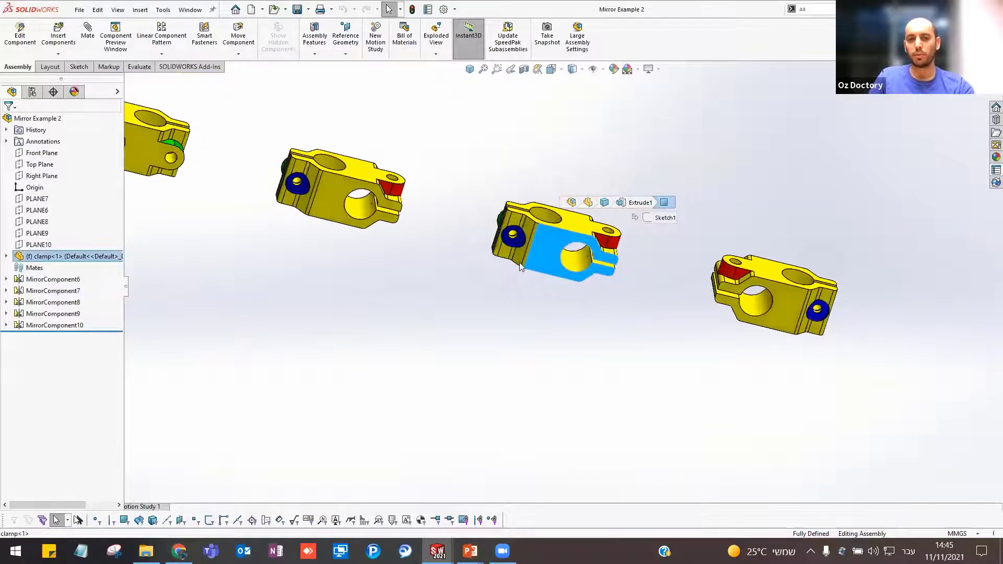
{"action": "left_click", "coordinate": [490, 260]}
- Inspect the second and first clamps, then view the row of five clamps nearly top-down
{"action": "scroll", "coordinate": [523, 251], "scroll_direction": "up", "scroll_amount": 1}
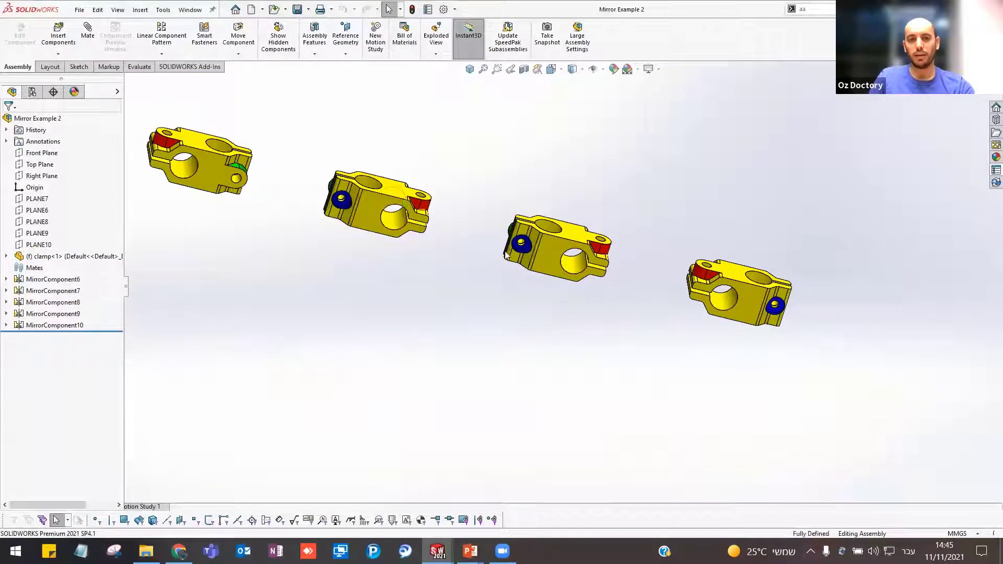
{"action": "left_click", "coordinate": [376, 204]}
{"action": "middle_click_drag", "start_coordinate": [193, 160], "coordinate": [285, 200], "text": "ctrl"}
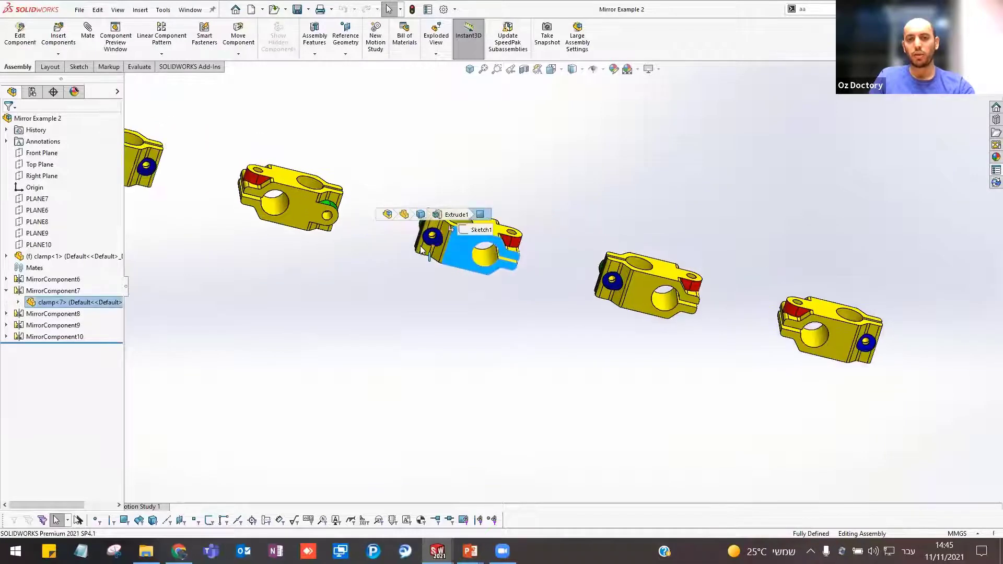
{"action": "left_click", "coordinate": [257, 179]}
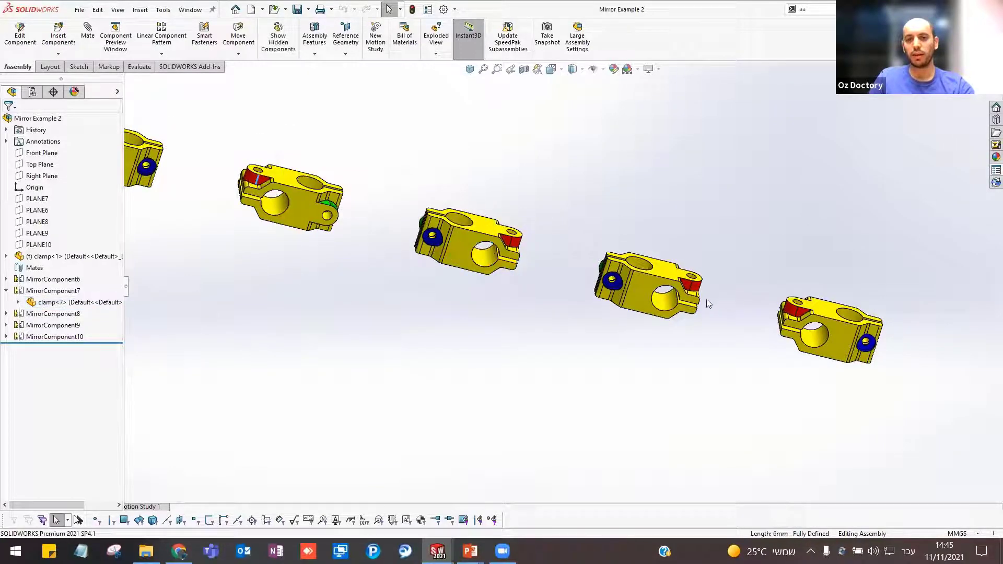
{"action": "middle_click_drag", "start_coordinate": [325, 201], "coordinate": [487, 212], "text": "ctrl"}
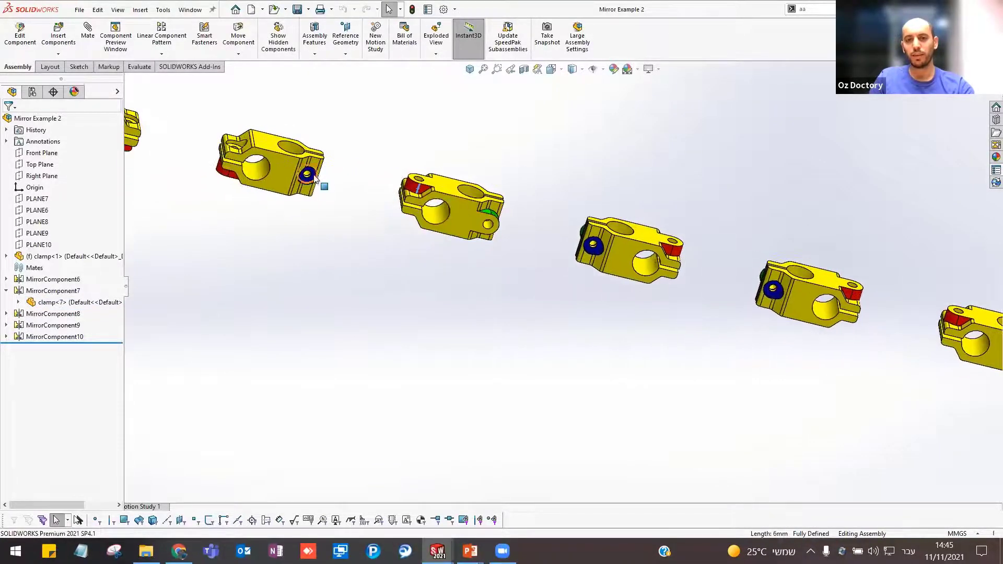
{"action": "middle_click_drag", "start_coordinate": [310, 183], "coordinate": [283, 165]}
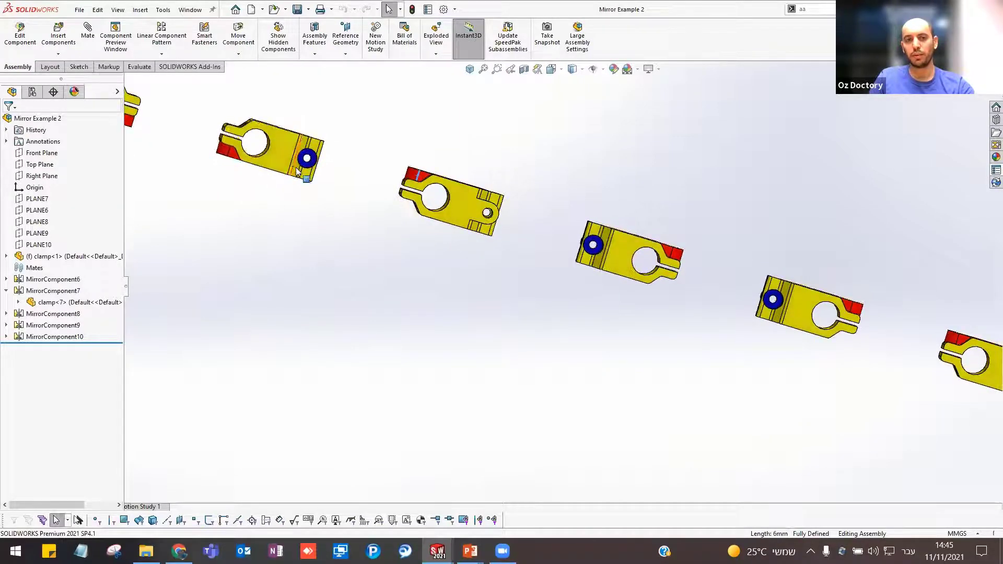
{"action": "scroll", "coordinate": [282, 165], "scroll_direction": "down", "scroll_amount": 2}
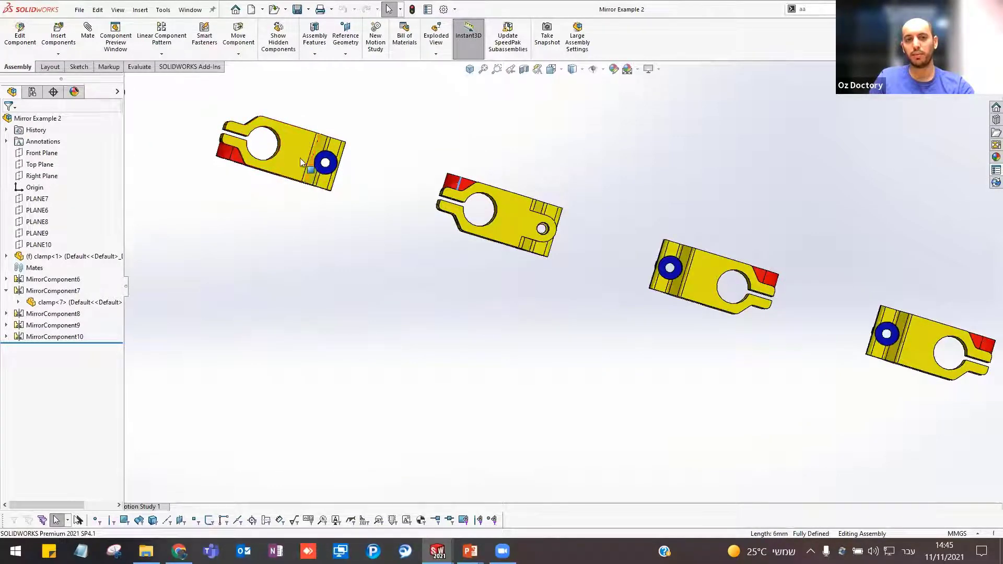
{"action": "scroll", "coordinate": [294, 168], "scroll_direction": "up", "scroll_amount": 2}
{"action": "scroll", "coordinate": [320, 175], "scroll_direction": "up", "scroll_amount": 2}
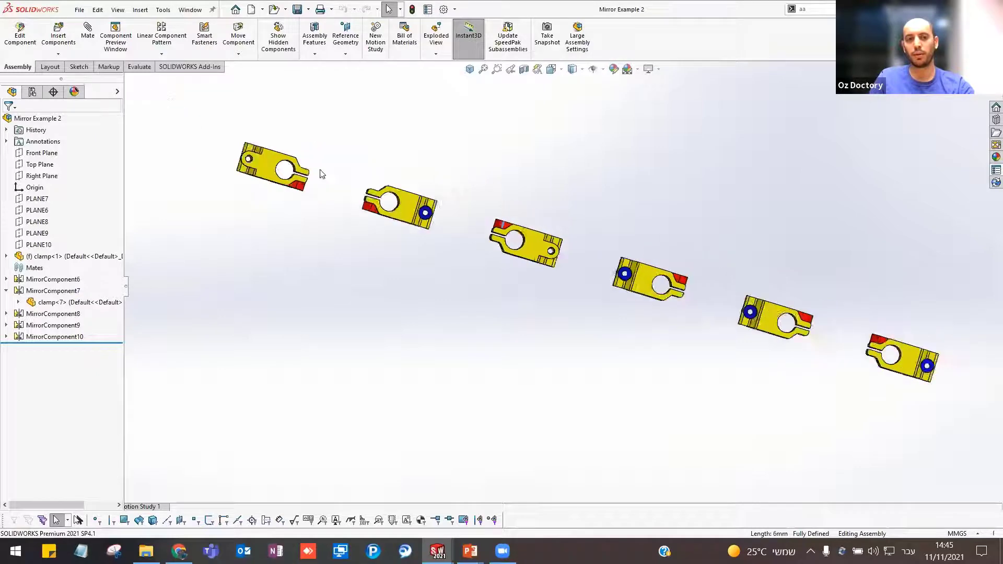
{"action": "scroll", "coordinate": [321, 199], "scroll_direction": "down", "scroll_amount": 2}
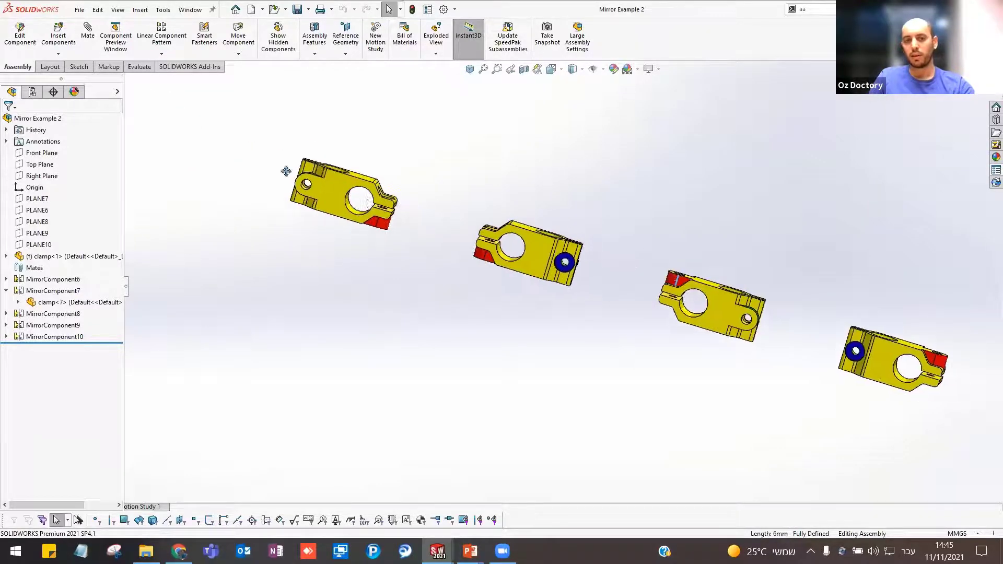
{"action": "scroll", "coordinate": [324, 201], "scroll_direction": "up", "scroll_amount": 1}
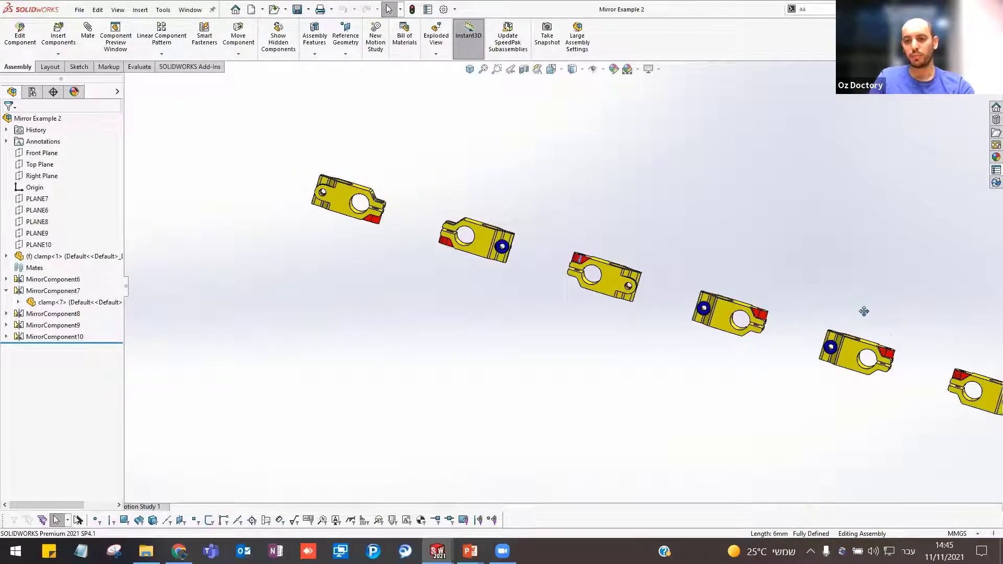
{"action": "scroll", "coordinate": [815, 308], "scroll_direction": "down", "scroll_amount": 1}
{"action": "scroll", "coordinate": [802, 307], "scroll_direction": "down", "scroll_amount": 2}
{"action": "scroll", "coordinate": [784, 301], "scroll_direction": "down", "scroll_amount": 2}
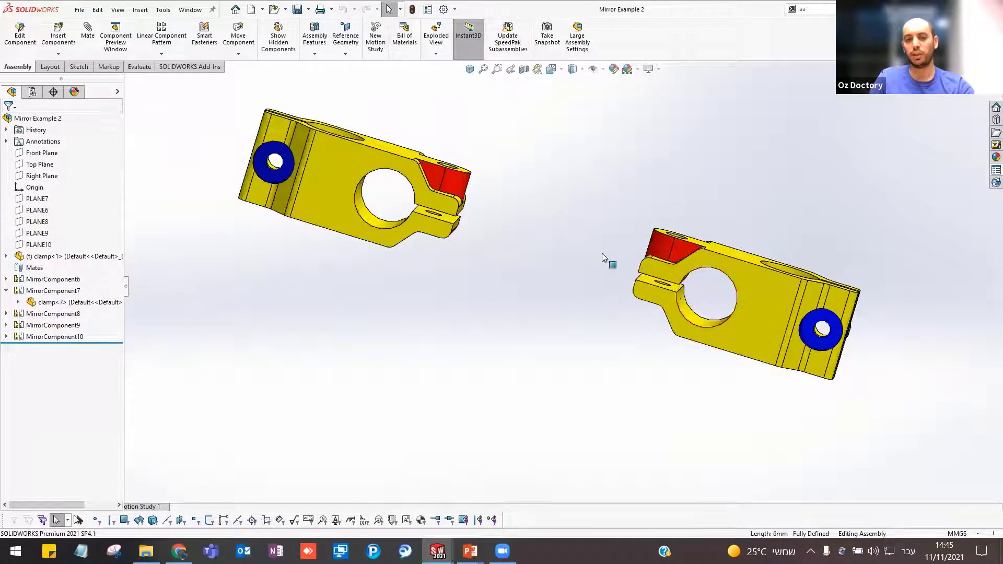
{"action": "scroll", "coordinate": [631, 280], "scroll_direction": "up", "scroll_amount": 2}
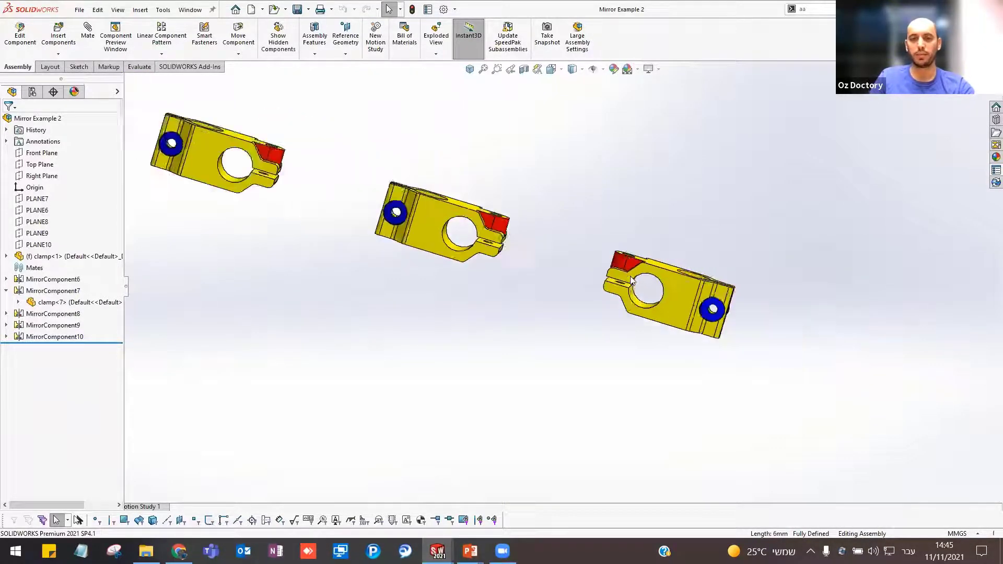
{"action": "scroll", "coordinate": [585, 267], "scroll_direction": "up", "scroll_amount": 1}
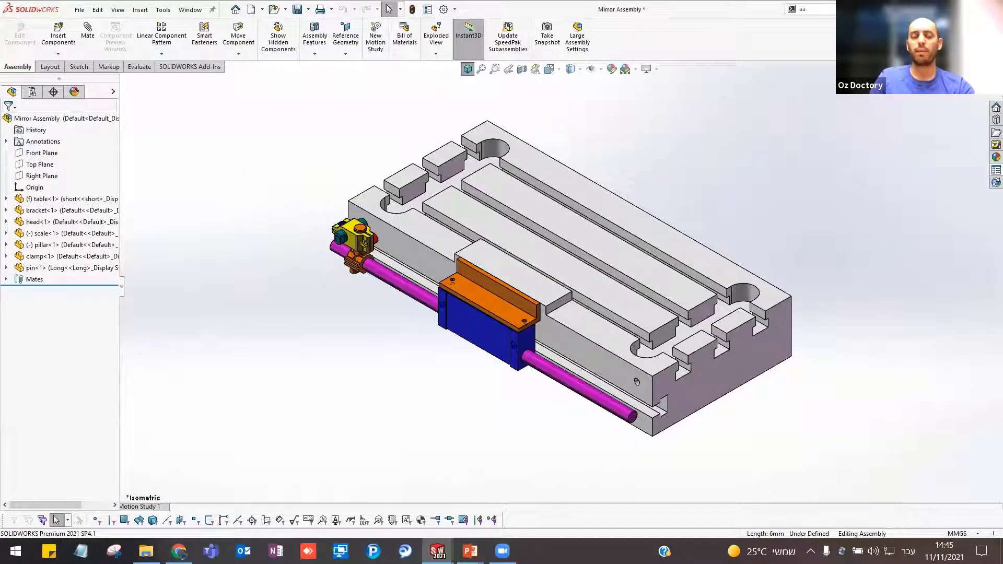
- Zoom in on the clamp and list the overlapping faces beneath it with Select Other
{"action": "scroll", "coordinate": [353, 240], "scroll_direction": "down", "scroll_amount": 2}
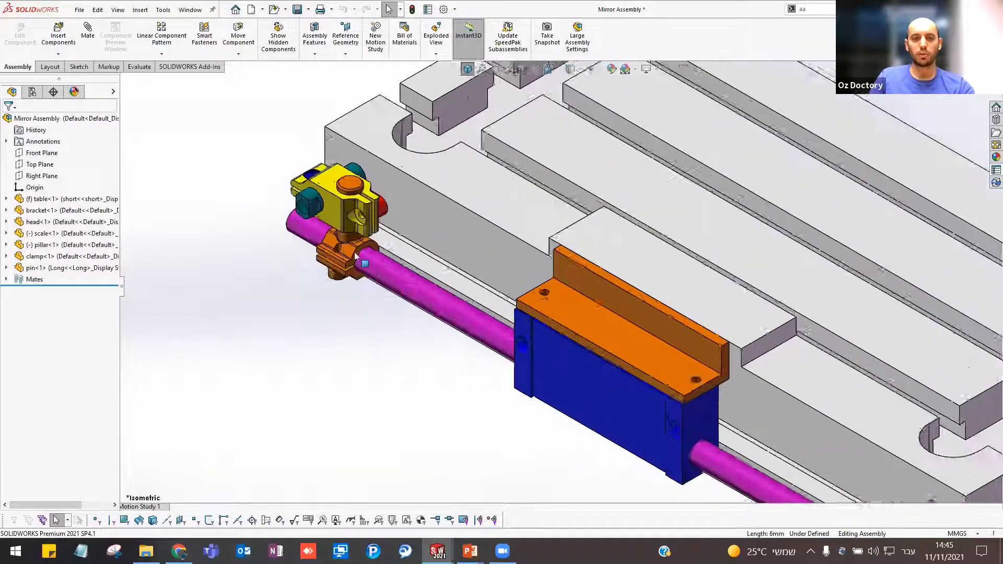
{"action": "scroll", "coordinate": [353, 240], "scroll_direction": "down", "scroll_amount": 2}
{"action": "scroll", "coordinate": [353, 241], "scroll_direction": "down", "scroll_amount": 3}
{"action": "right_click", "coordinate": [355, 240]}
{"action": "left_click", "coordinate": [412, 262]}
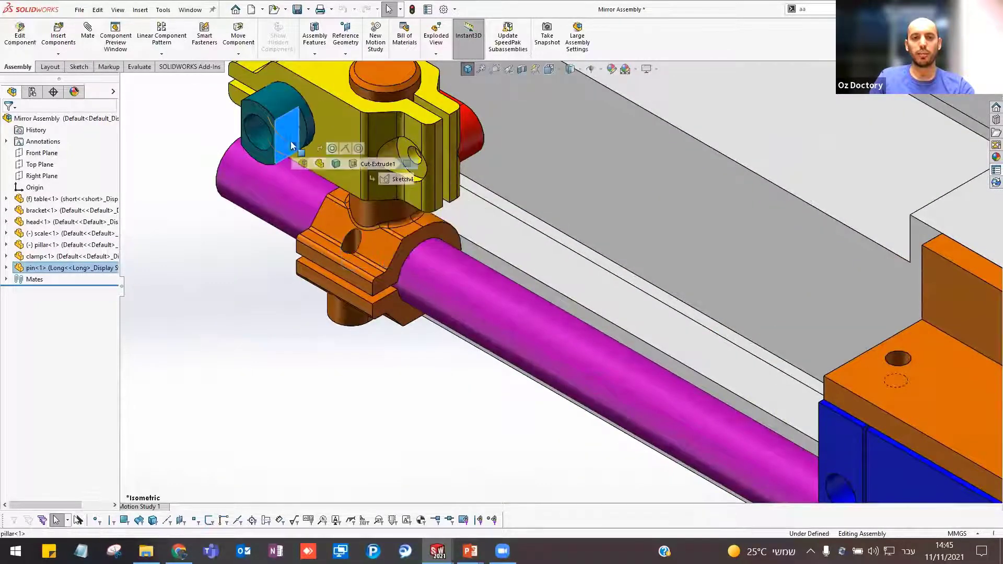
{"action": "key", "text": "Escape"}
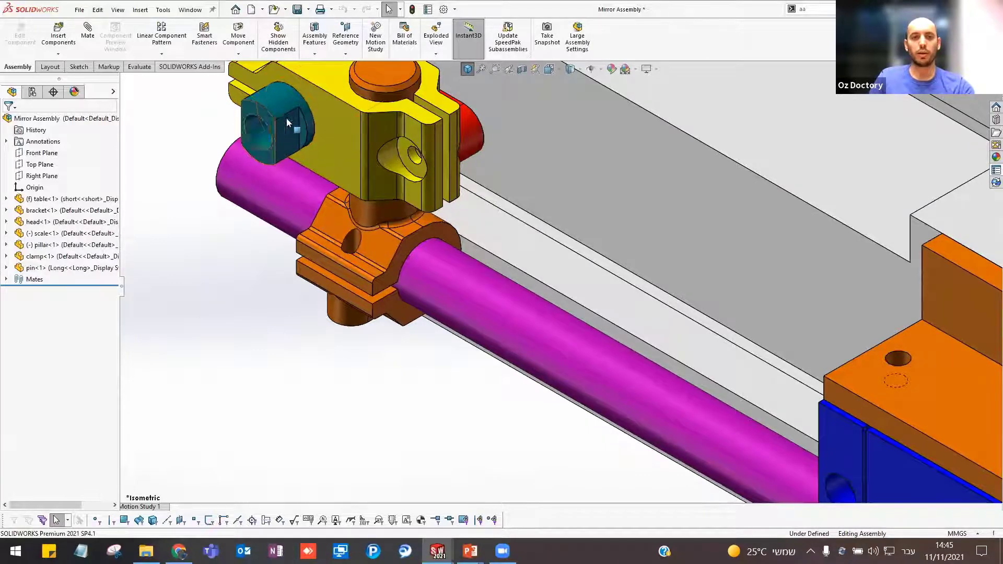
- Orbit the table assembly to a tilted view and bring up the component pattern commands
{"action": "scroll", "coordinate": [399, 167], "scroll_direction": "up", "scroll_amount": 2}
{"action": "scroll", "coordinate": [509, 402], "scroll_direction": "up", "scroll_amount": 2}
{"action": "scroll", "coordinate": [509, 402], "scroll_direction": "up", "scroll_amount": 5}
{"action": "mouse_move", "coordinate": [509, 402]}
{"action": "middle_mouse_down"}
{"action": "mouse_move", "coordinate": [670, 270]}
{"action": "mouse_move", "coordinate": [647, 313]}
{"action": "middle_mouse_up"}
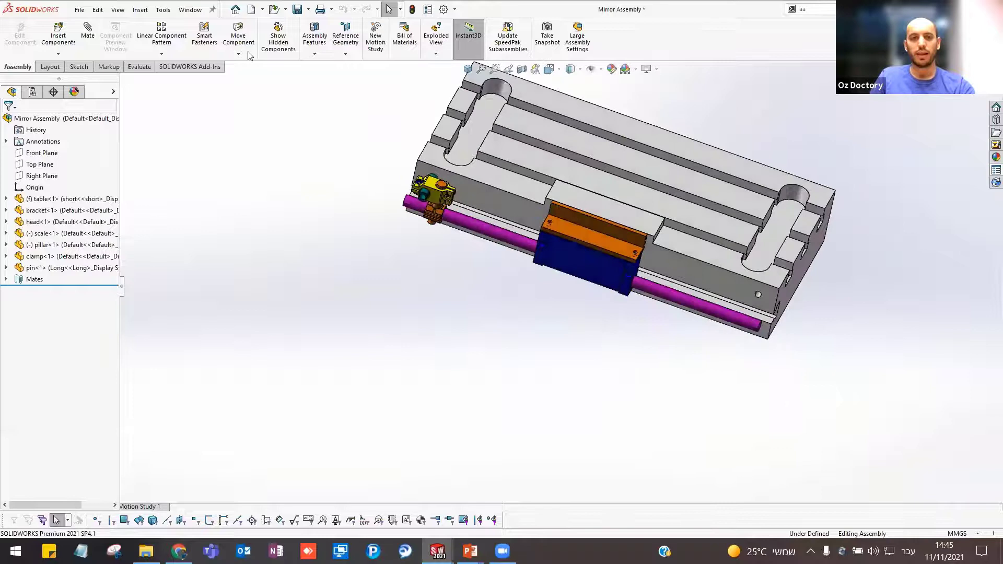
{"action": "left_click", "coordinate": [161, 54]}
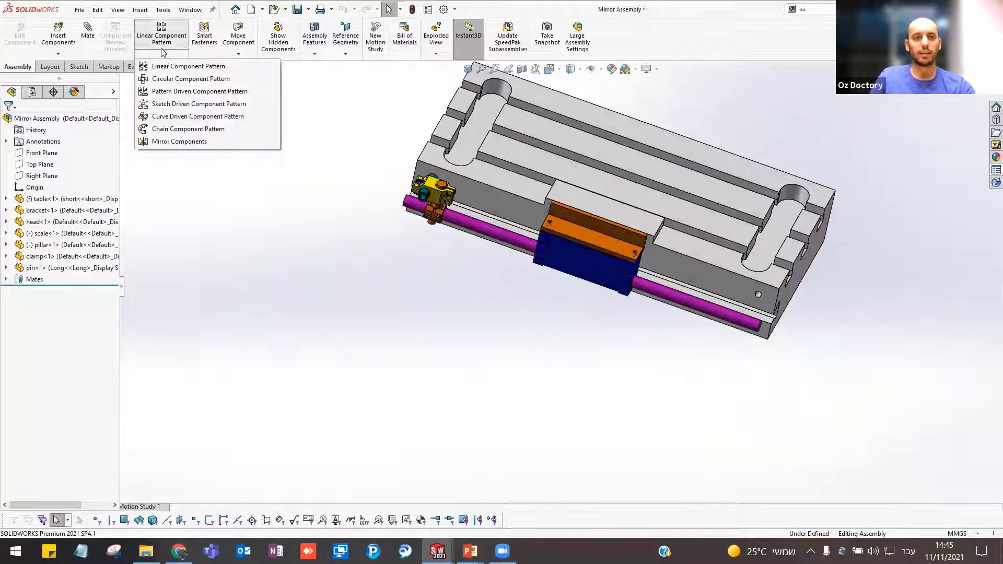
- Start Mirror Components and enlarge its settings panel for choosing components
{"action": "left_click", "coordinate": [207, 144]}
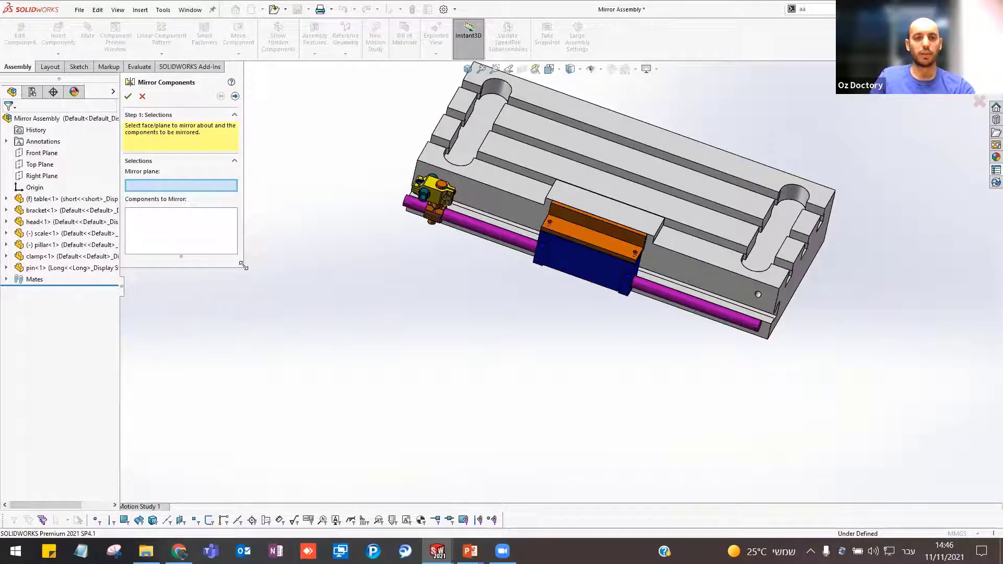
{"action": "left_click_drag", "start_coordinate": [243, 266], "coordinate": [278, 364]}
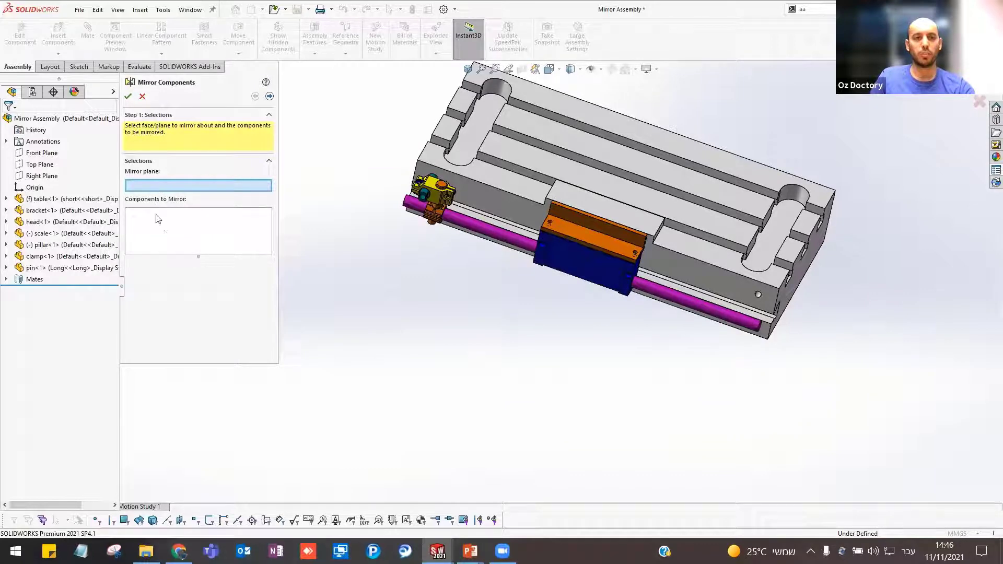
{"action": "left_click", "coordinate": [232, 230]}
- Mirror the pin, clamp and pillar about the Right Plane
{"action": "scroll", "coordinate": [403, 237], "scroll_direction": "down", "scroll_amount": 3}
{"action": "scroll", "coordinate": [404, 238], "scroll_direction": "down", "scroll_amount": 3}
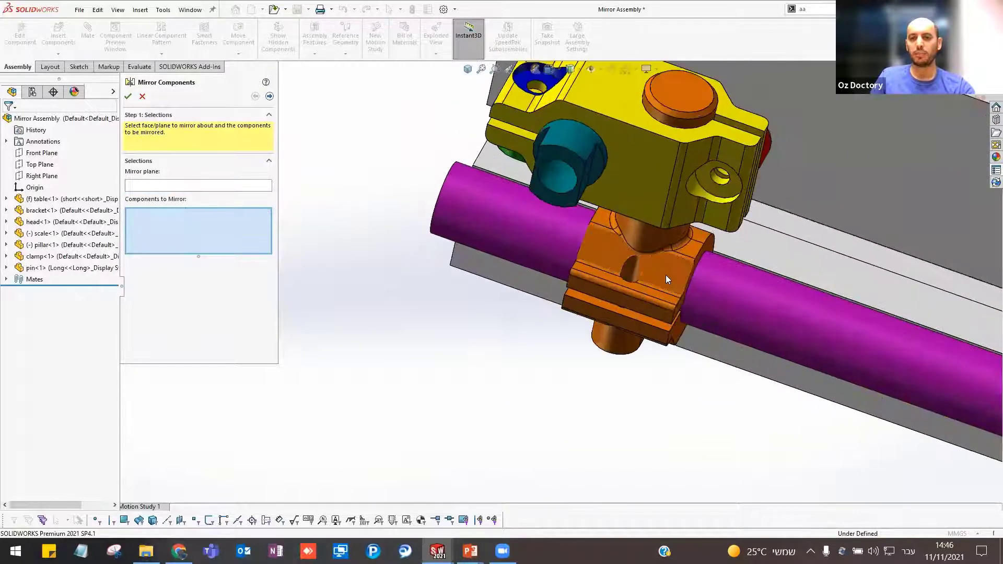
{"action": "left_click", "coordinate": [608, 259]}
{"action": "left_click", "coordinate": [615, 164]}
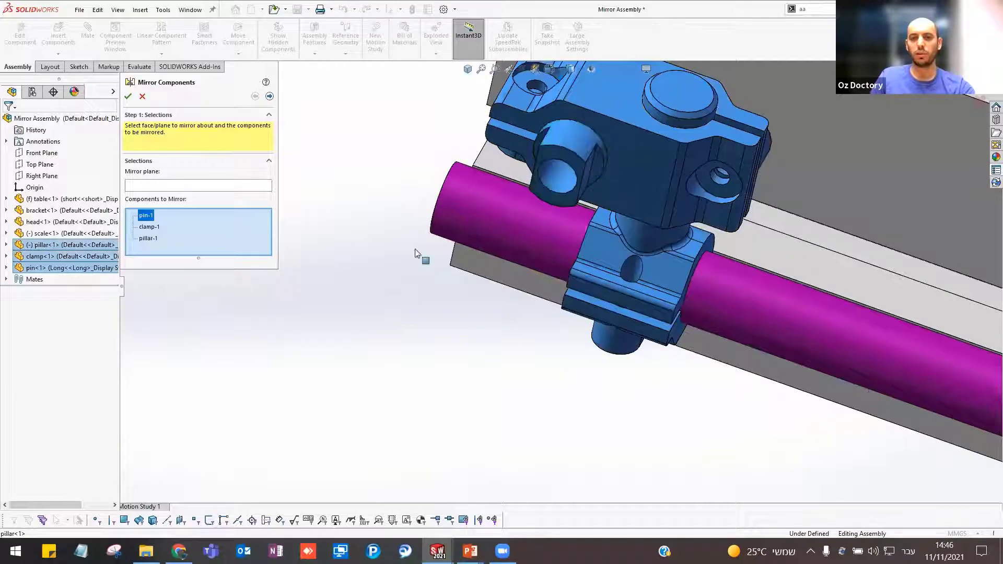
{"action": "left_click", "coordinate": [155, 186]}
{"action": "key", "text": "f"}
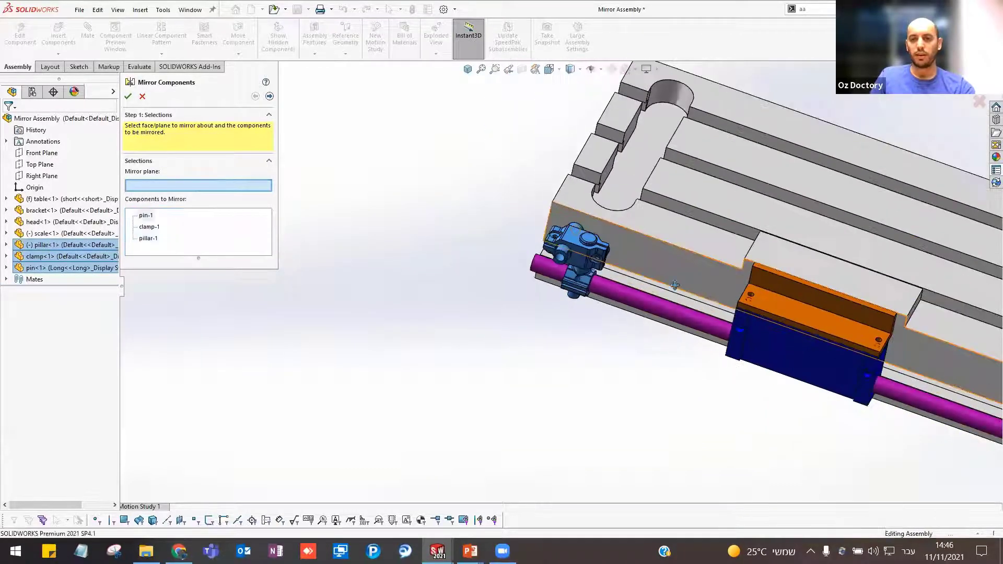
{"action": "left_click", "coordinate": [25, 178]}
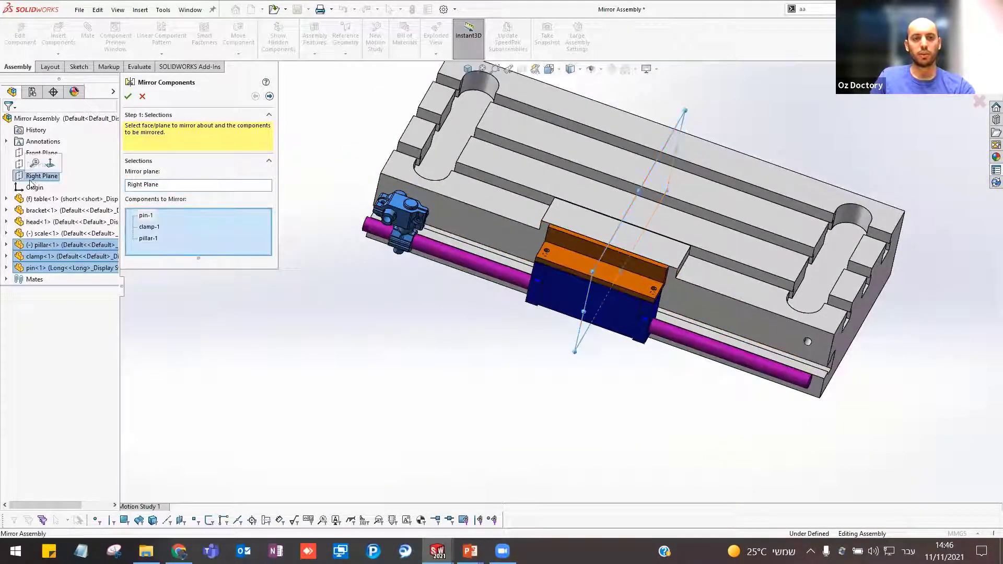
{"action": "left_click", "coordinate": [269, 97]}
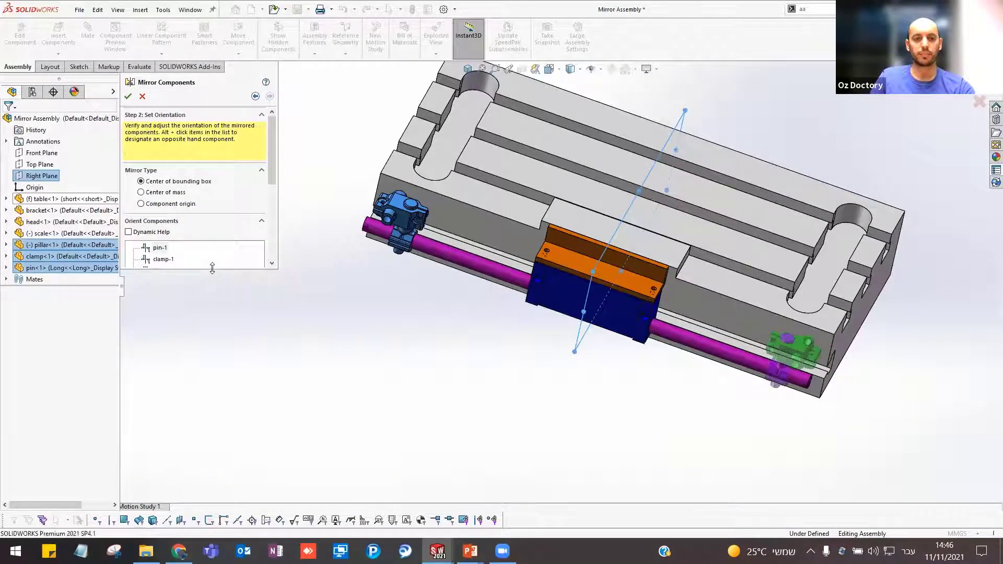
- Reveal all mirror orientation options and bring the clamp's front into view
{"action": "left_click_drag", "start_coordinate": [212, 268], "coordinate": [212, 287]}
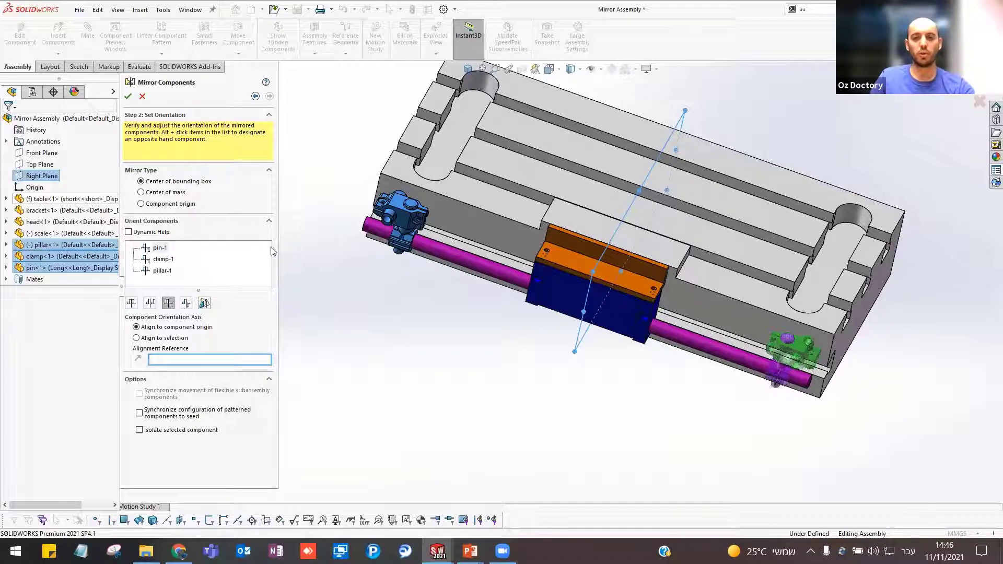
{"action": "middle_click_drag", "start_coordinate": [453, 326], "coordinate": [365, 275], "text": "ctrl"}
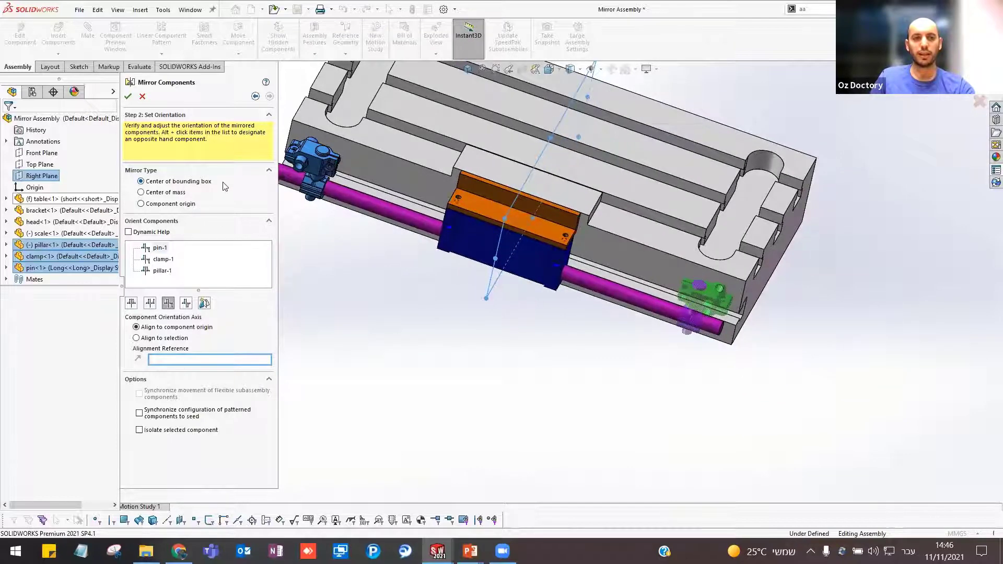
{"action": "scroll", "coordinate": [694, 296], "scroll_direction": "down", "scroll_amount": 1}
{"action": "scroll", "coordinate": [695, 295], "scroll_direction": "down", "scroll_amount": 2}
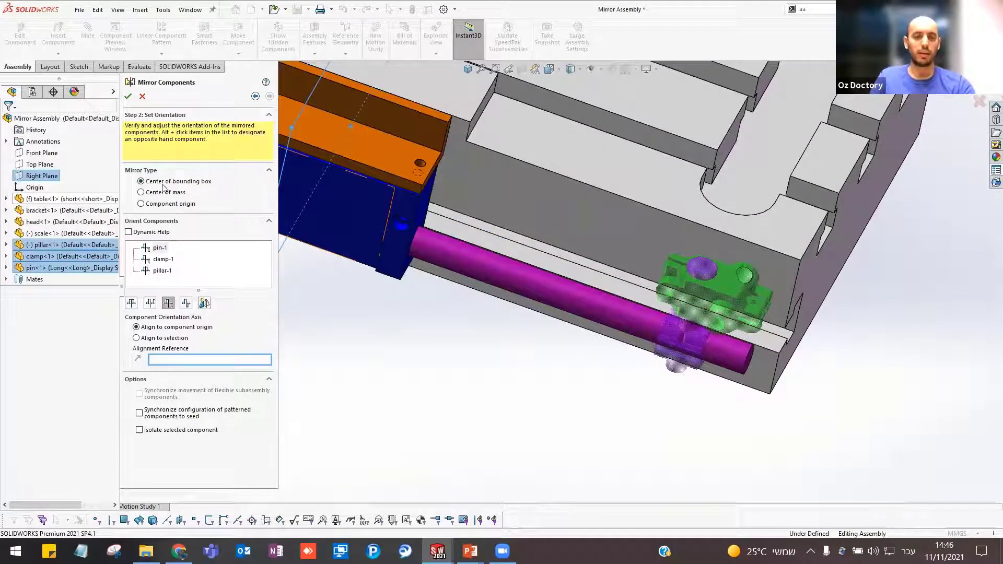
{"action": "middle_click_drag", "start_coordinate": [477, 311], "coordinate": [438, 268]}
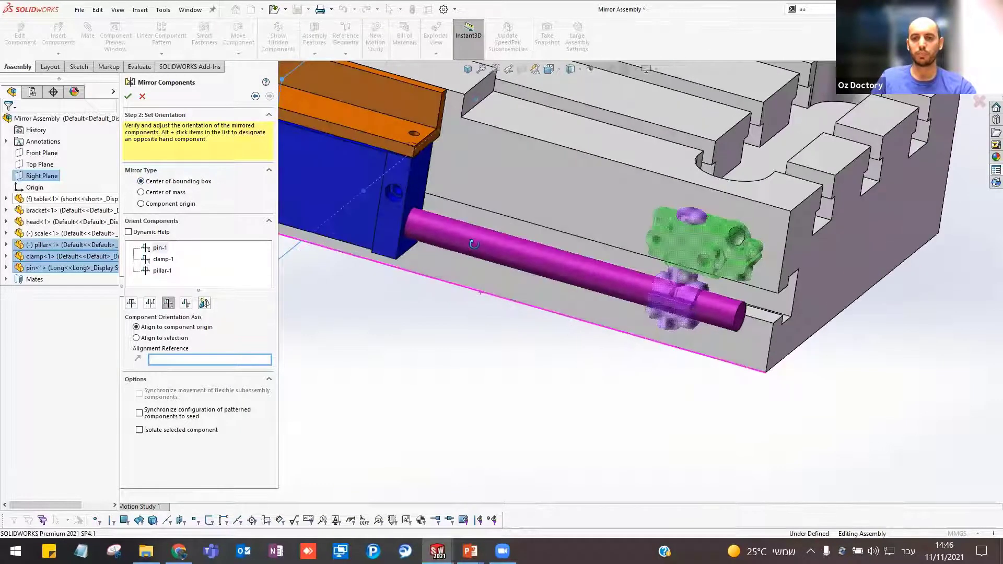
- Preview the mirrored pin, clamp and pillar orientations one by one, ending on the clamp
{"action": "left_click", "coordinate": [161, 248]}
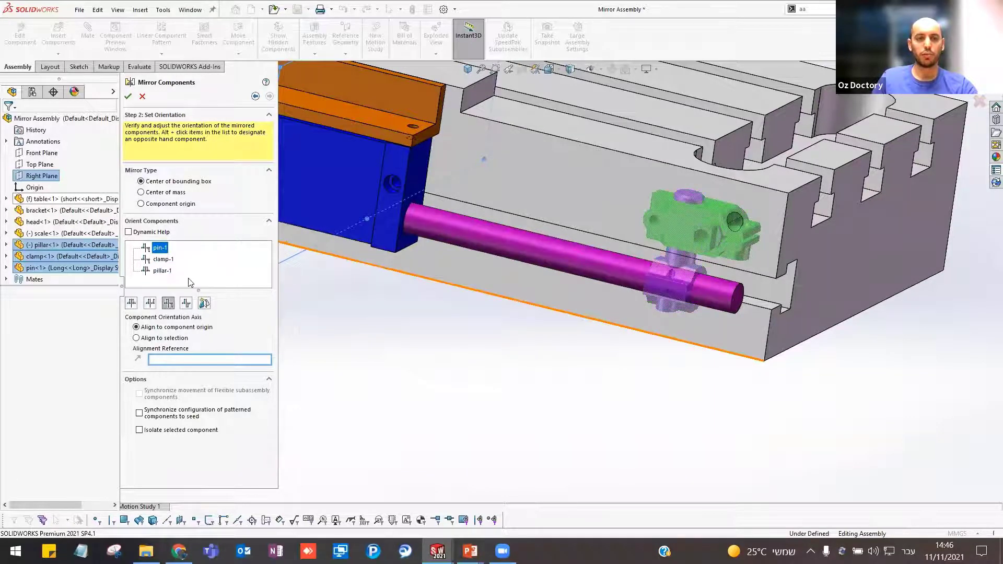
{"action": "left_click", "coordinate": [163, 260]}
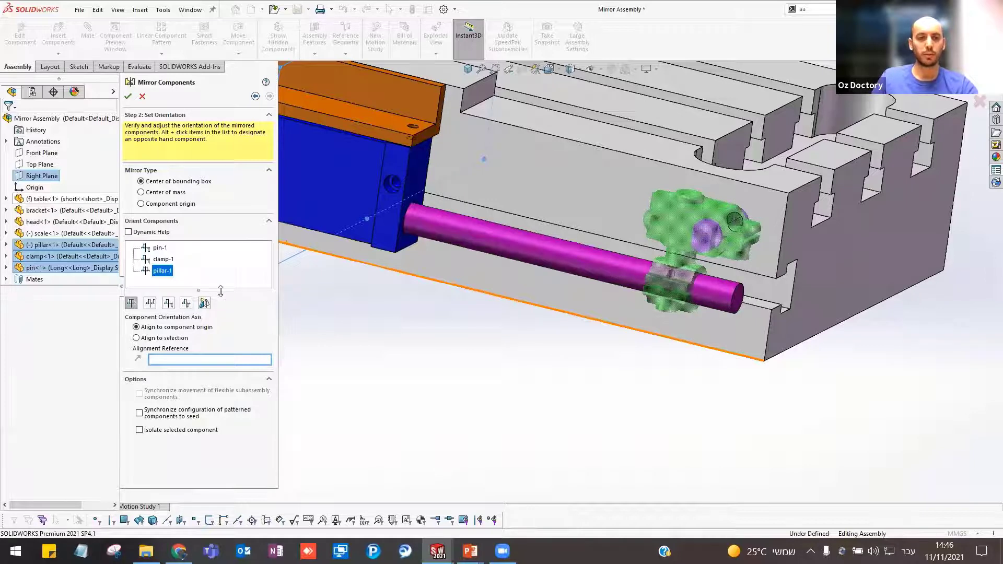
{"action": "left_click", "coordinate": [160, 248]}
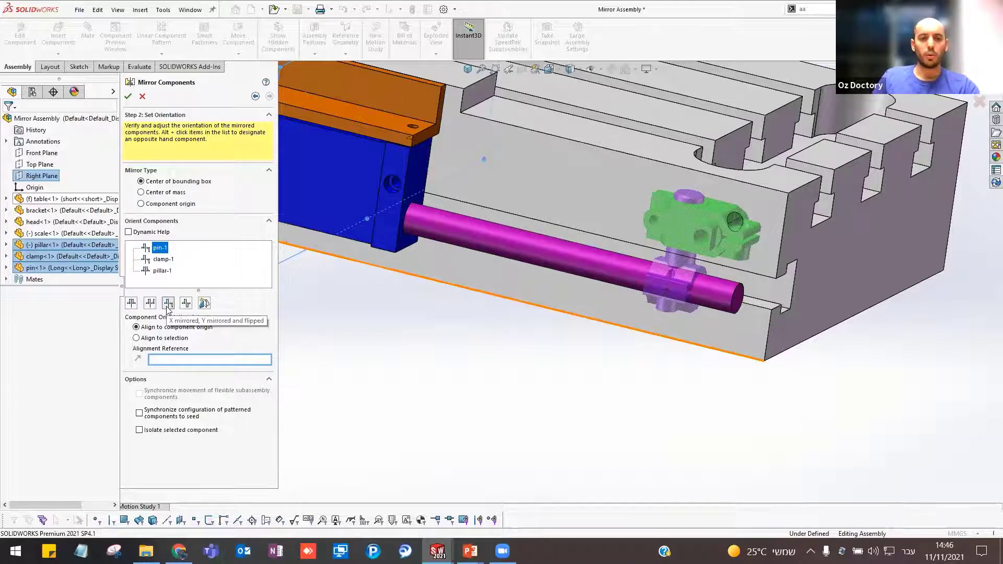
{"action": "left_click", "coordinate": [166, 259]}
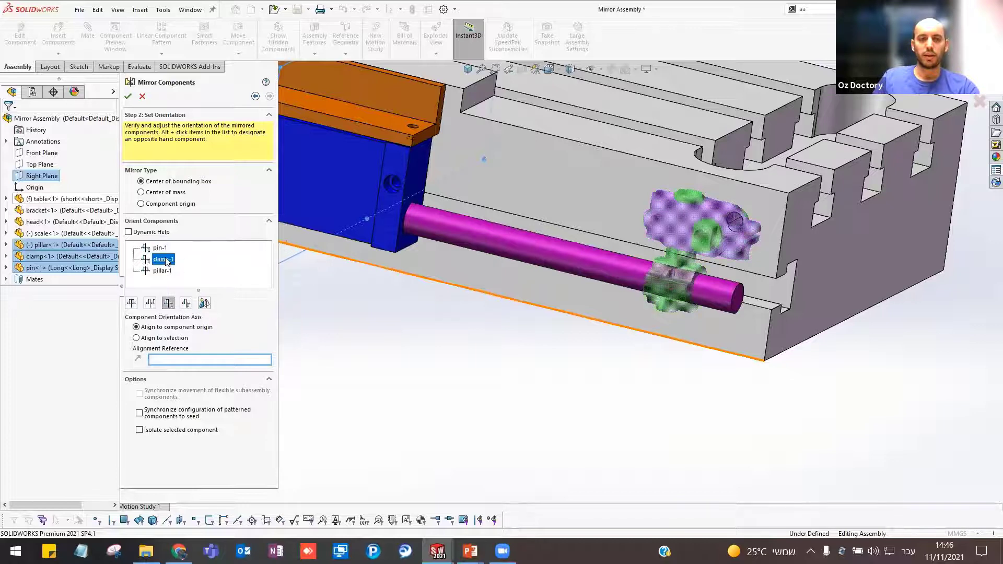
{"action": "left_click", "coordinate": [163, 270]}
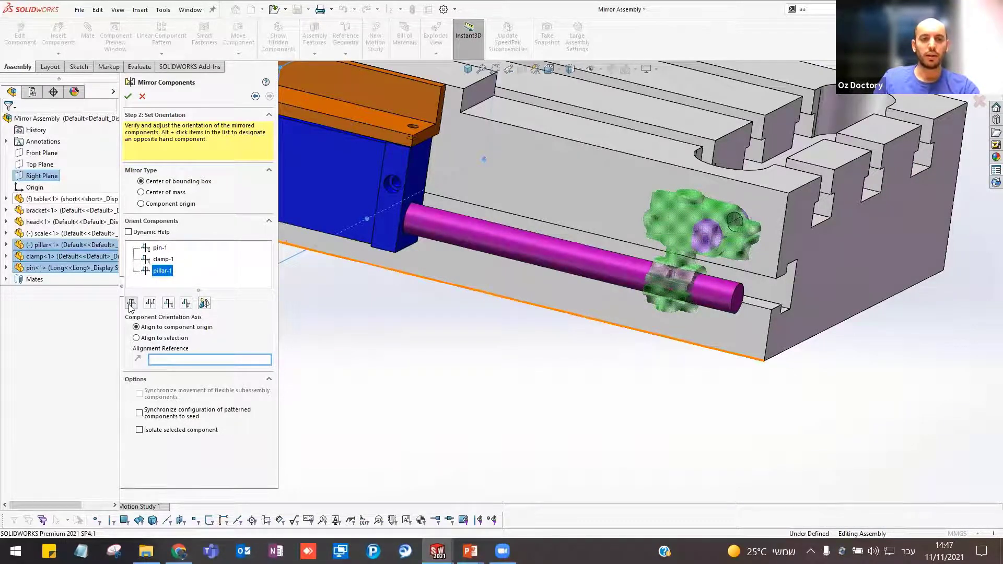
{"action": "left_click", "coordinate": [163, 259]}
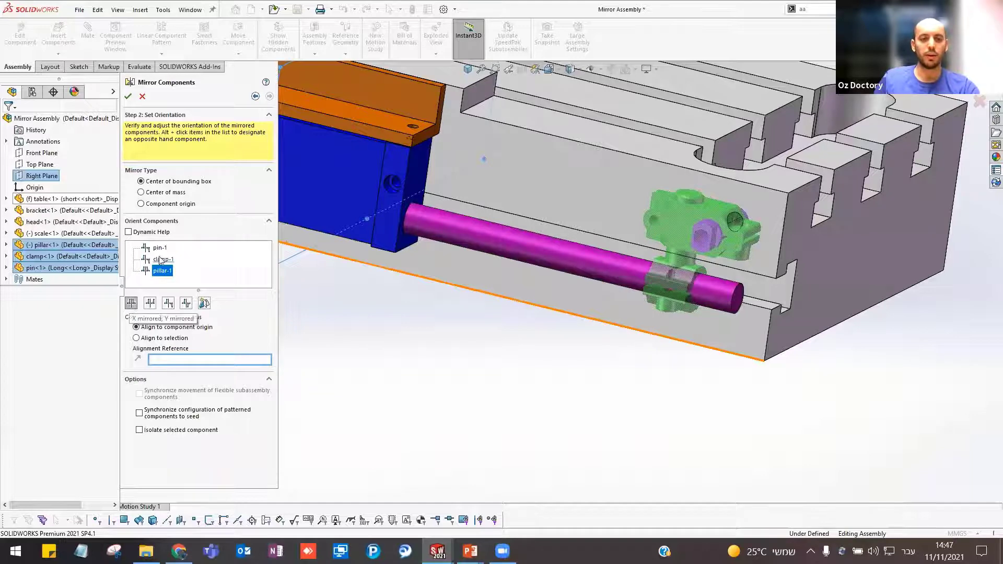
- Make the mirrored clamp an opposite-hand version after trying other orientations
{"action": "scroll", "coordinate": [744, 232], "scroll_direction": "down", "scroll_amount": 3}
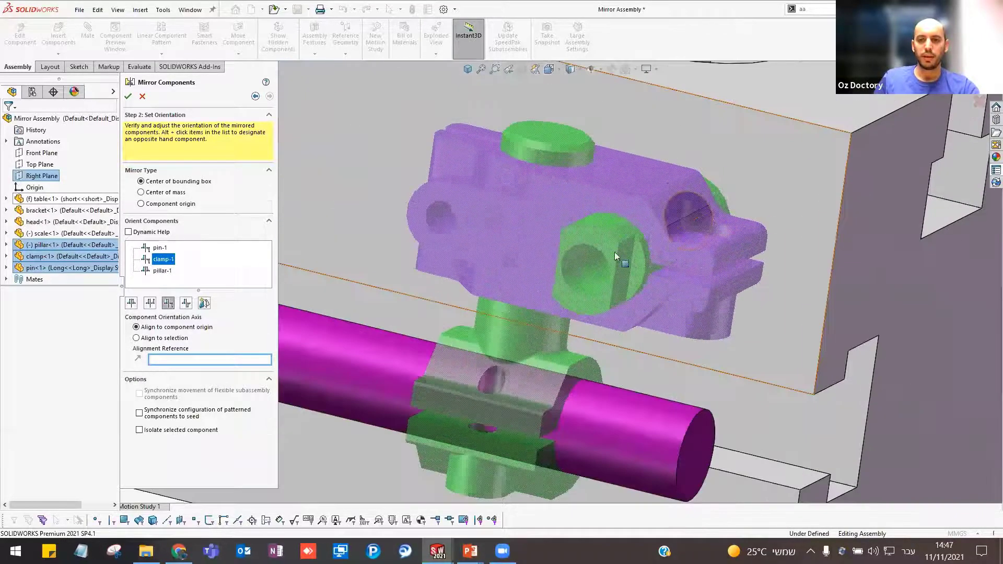
{"action": "scroll", "coordinate": [574, 271], "scroll_direction": "down", "scroll_amount": 1}
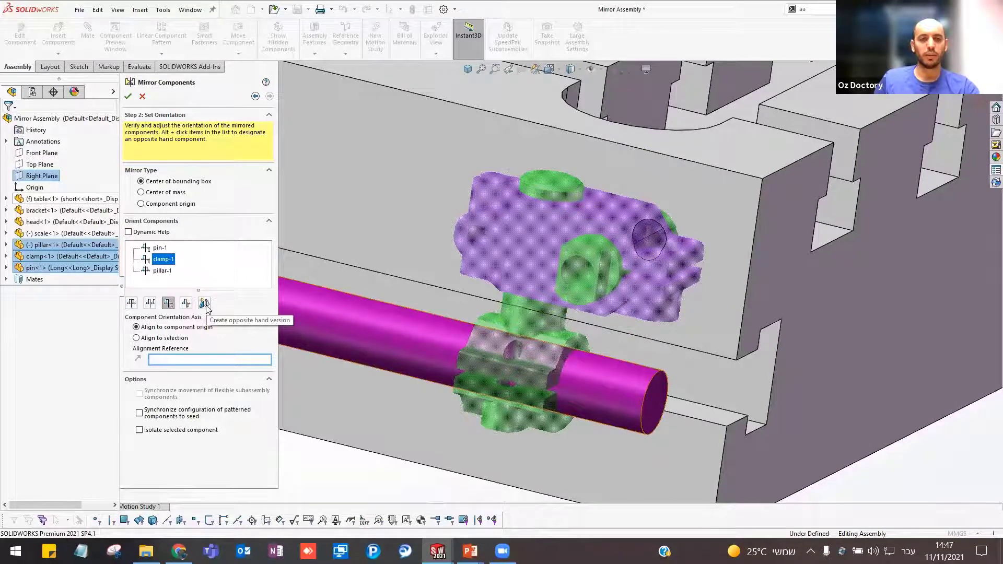
{"action": "left_click", "coordinate": [205, 305]}
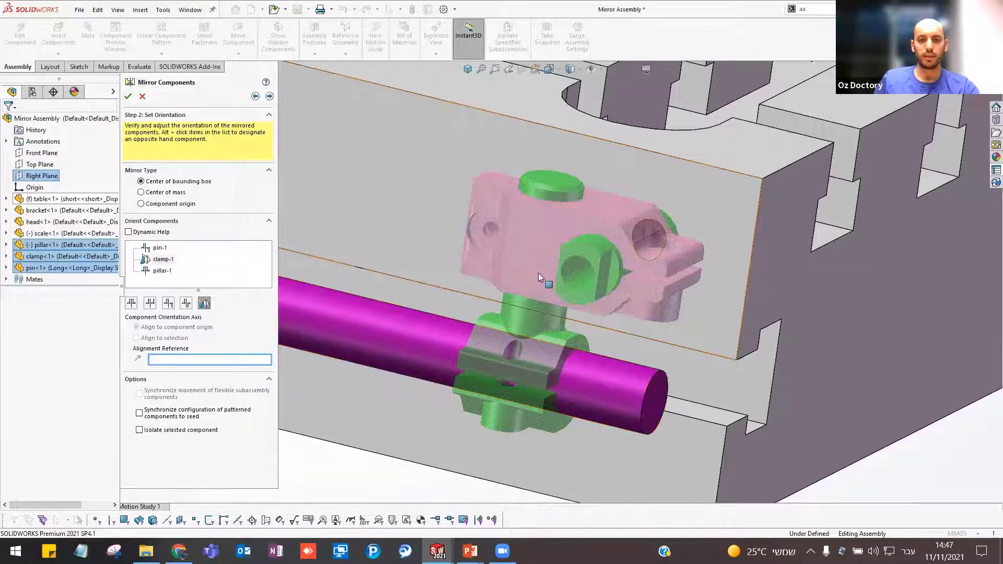
{"action": "left_click", "coordinate": [132, 302]}
{"action": "left_click", "coordinate": [168, 303]}
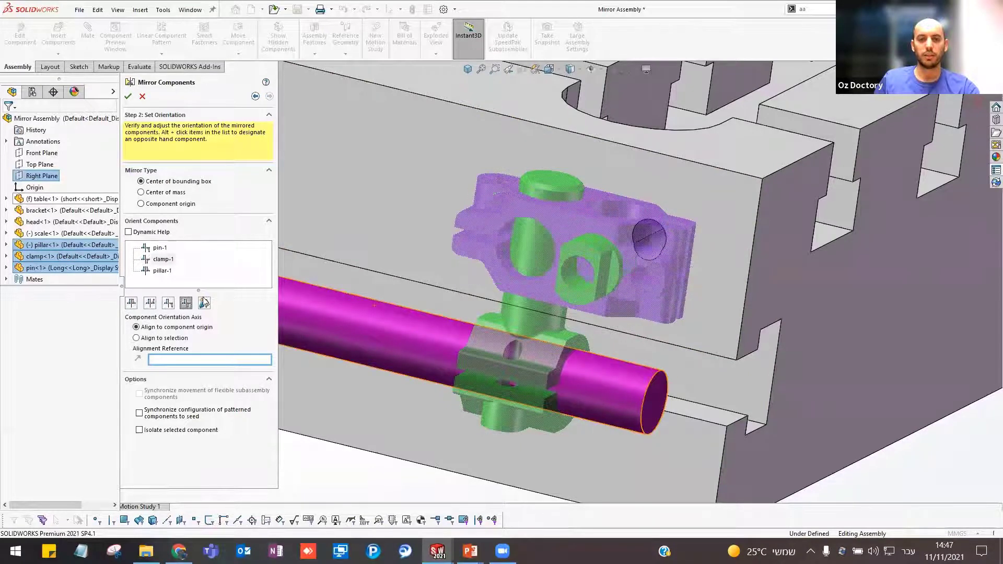
{"action": "left_click", "coordinate": [204, 303]}
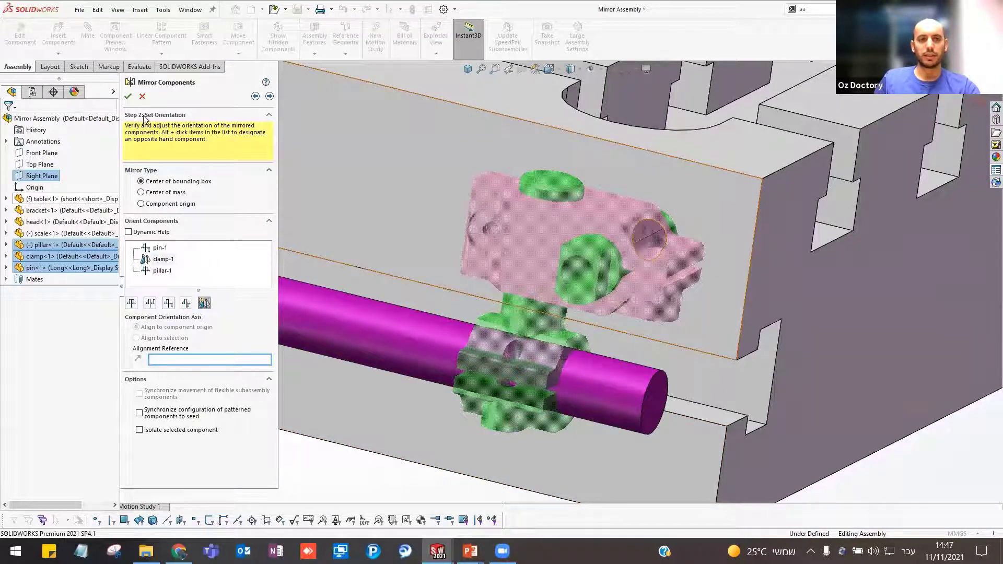
{"action": "left_click", "coordinate": [269, 97]}
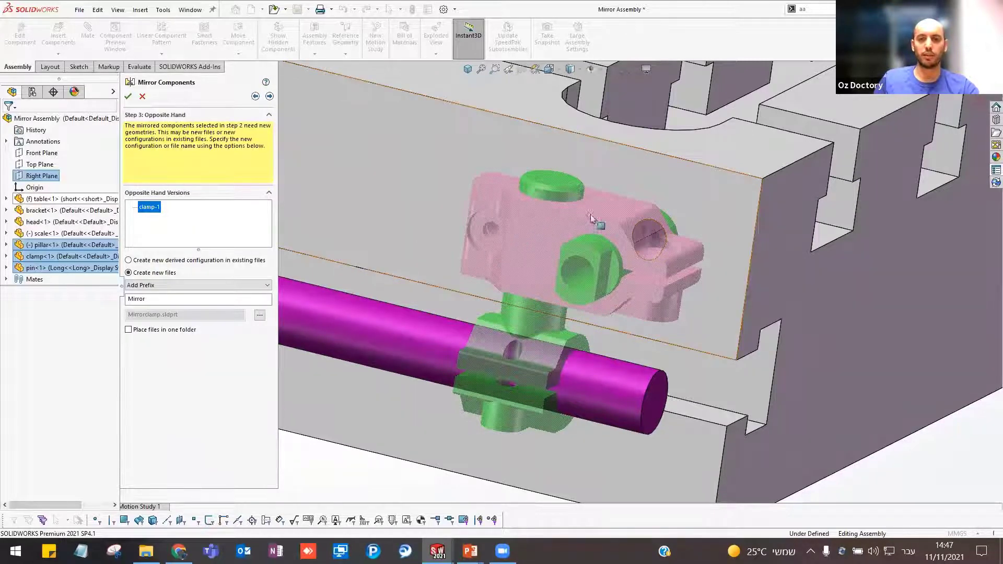
- Keep Add Prefix naming with prefix --Mirror, giving the new file --Mirrorclamp.sldprt
{"action": "left_click", "coordinate": [174, 286]}
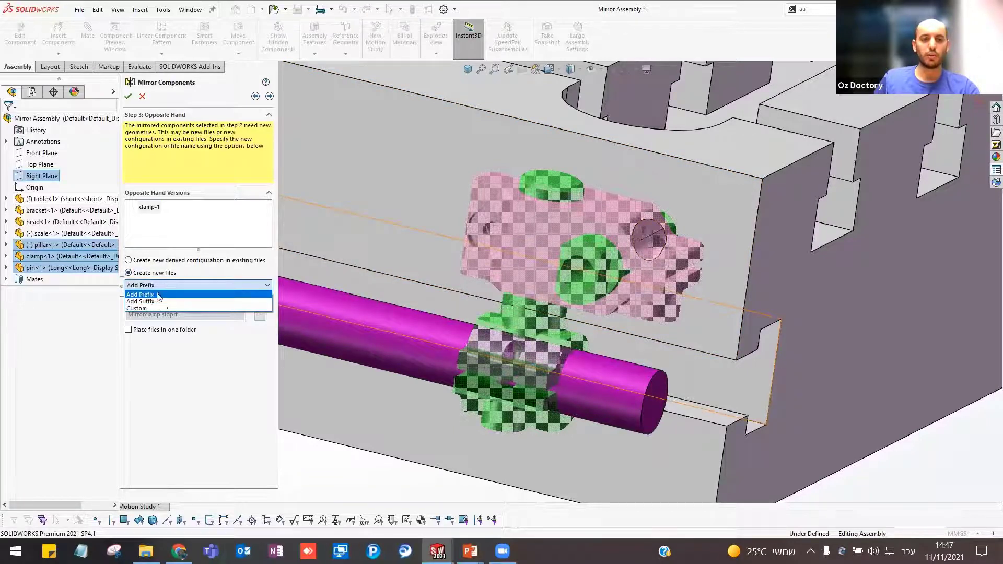
{"action": "left_click", "coordinate": [165, 295]}
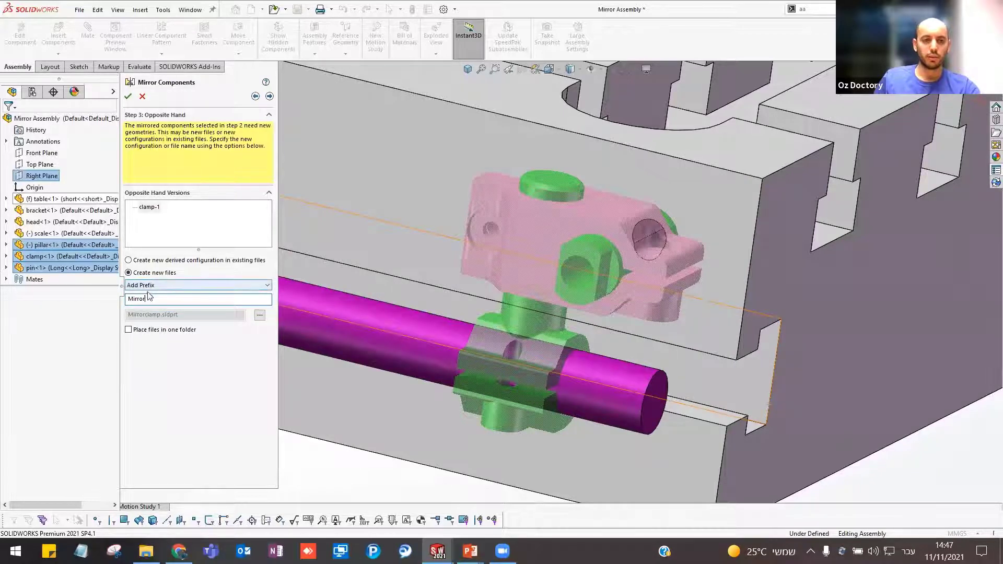
{"action": "left_click_drag", "start_coordinate": [152, 298], "coordinate": [122, 300]}
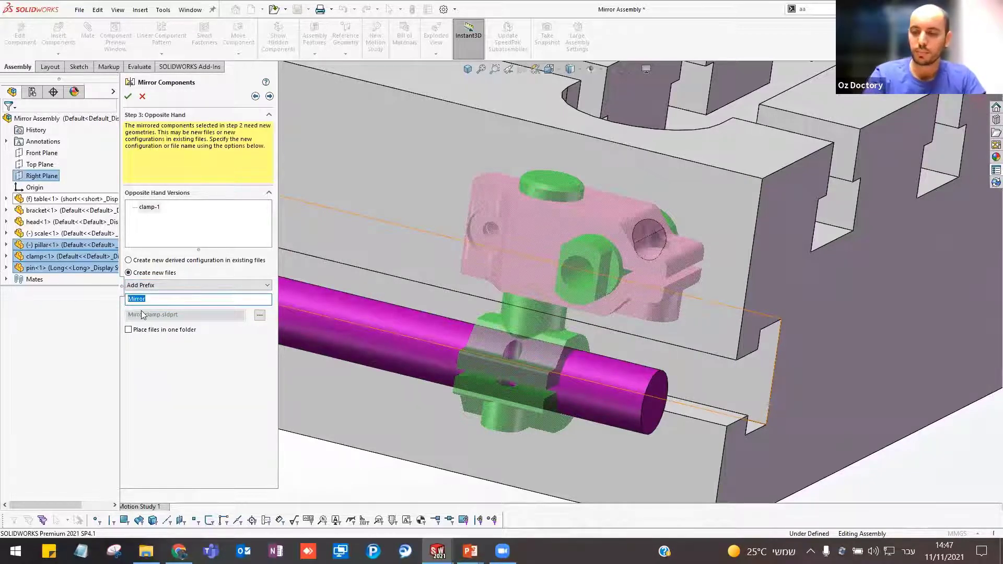
{"action": "type", "text": "-"}
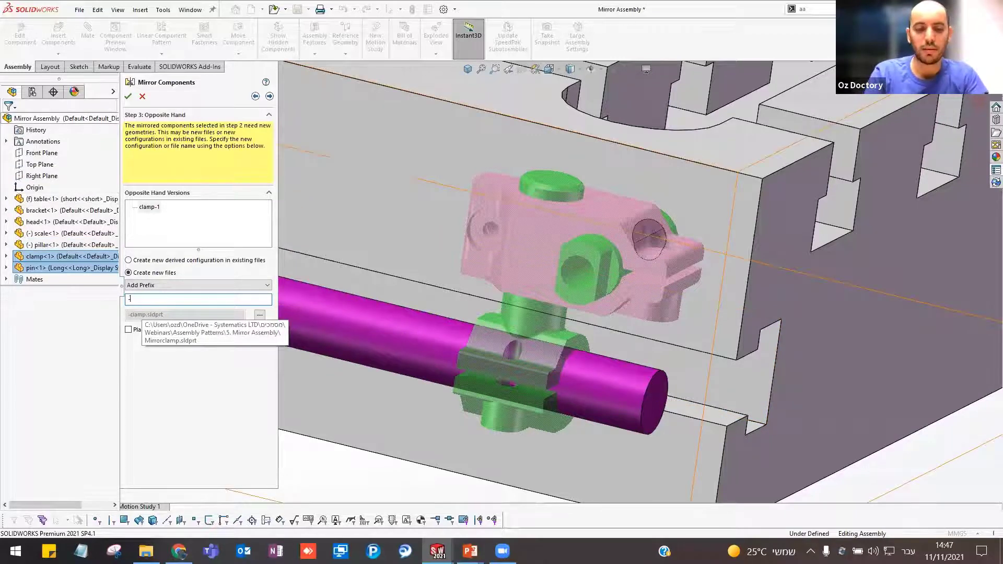
{"action": "key", "text": "ctrl+z"}
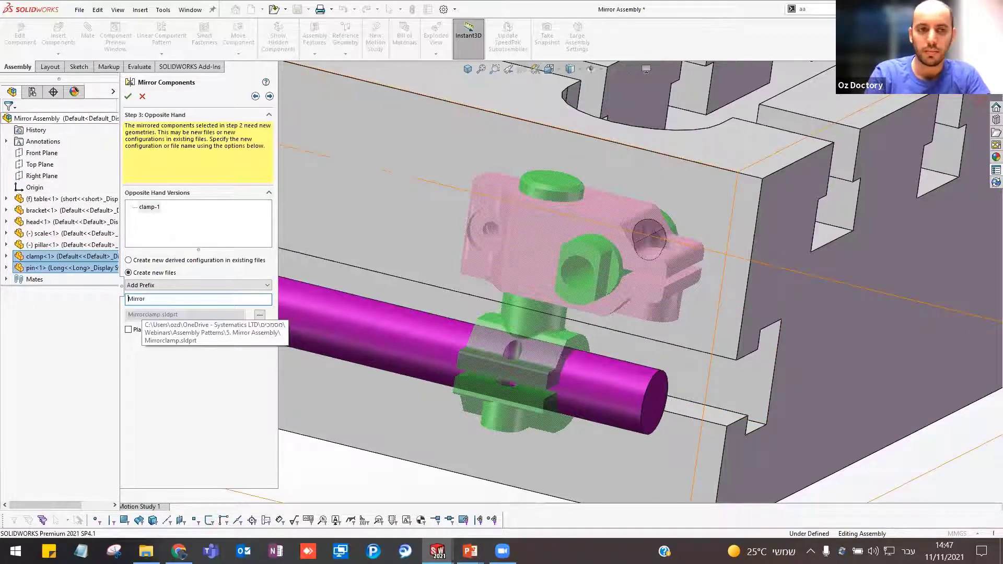
{"action": "type", "text": "-"}
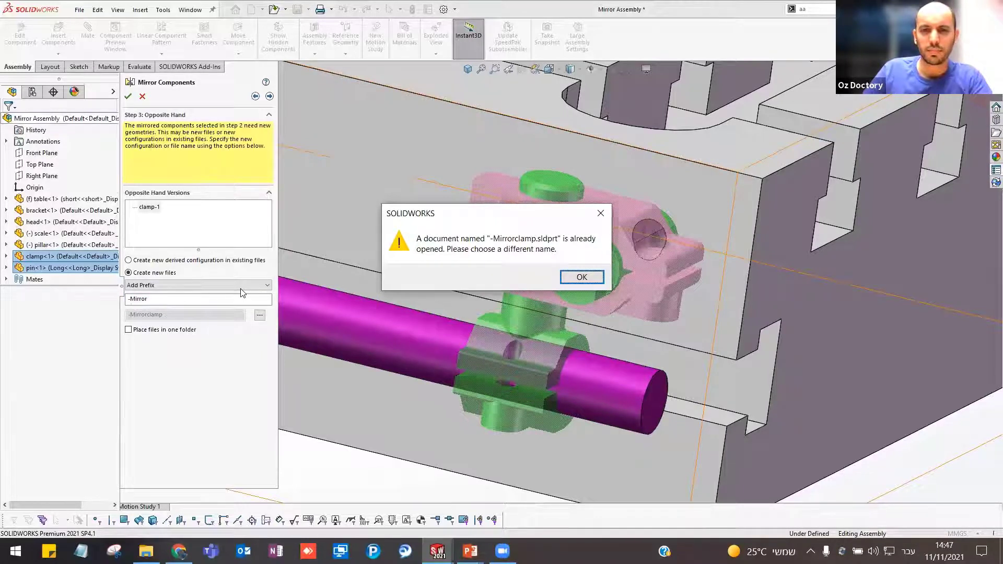
{"action": "key", "text": "Return"}
{"action": "left_click", "coordinate": [154, 300]}
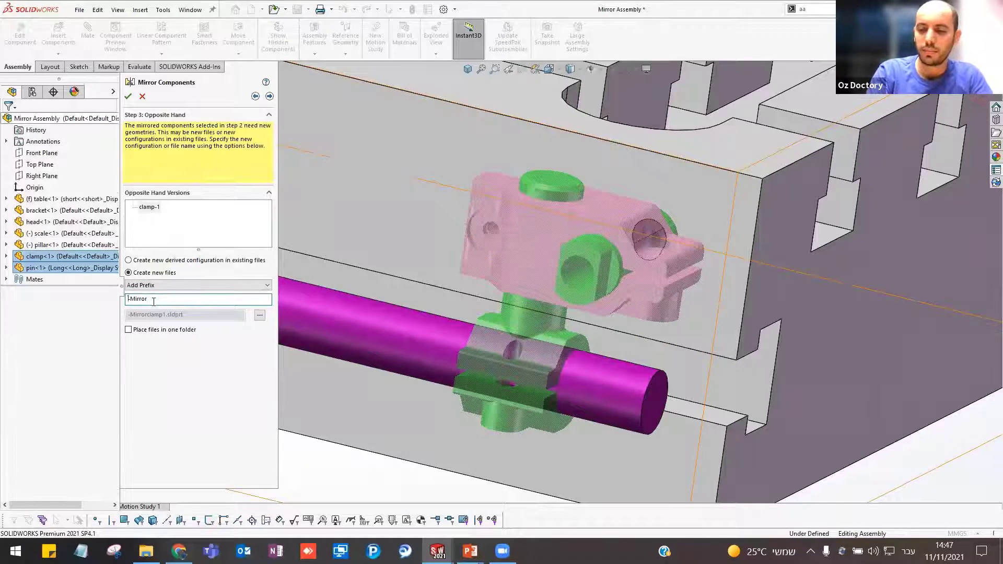
{"action": "type", "text": "-"}
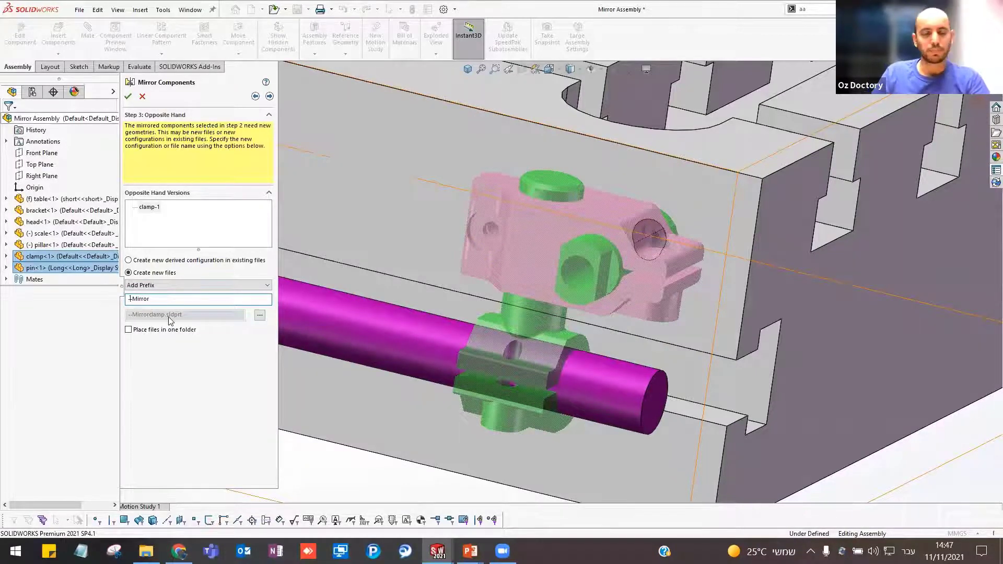
{"action": "left_click", "coordinate": [259, 316]}
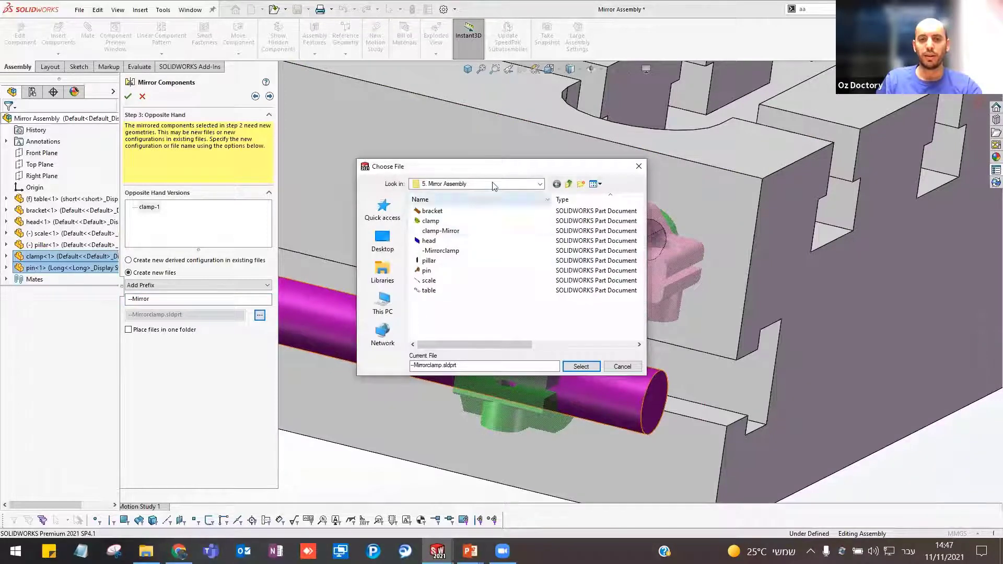
{"action": "left_click", "coordinate": [622, 366]}
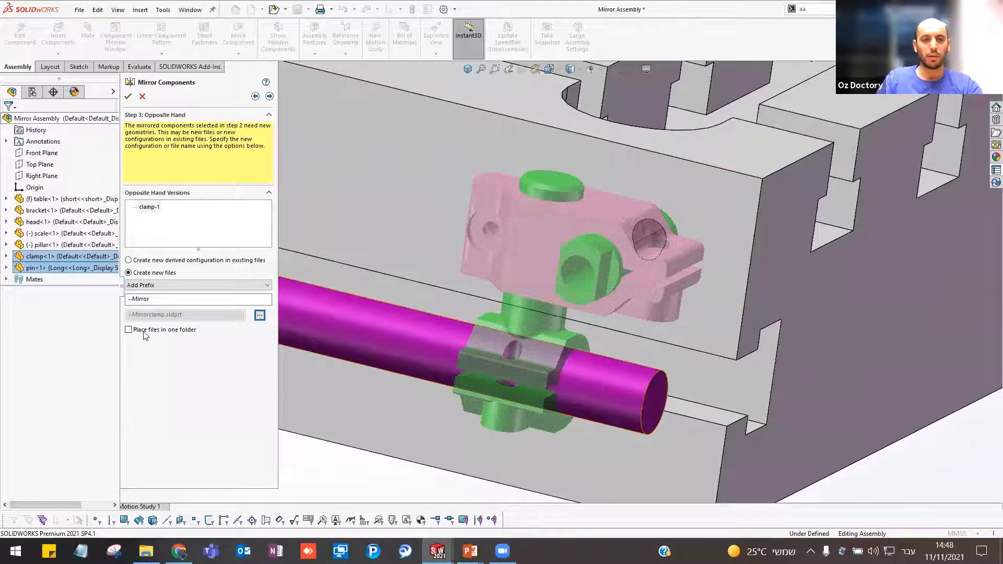
{"action": "left_click", "coordinate": [184, 298]}
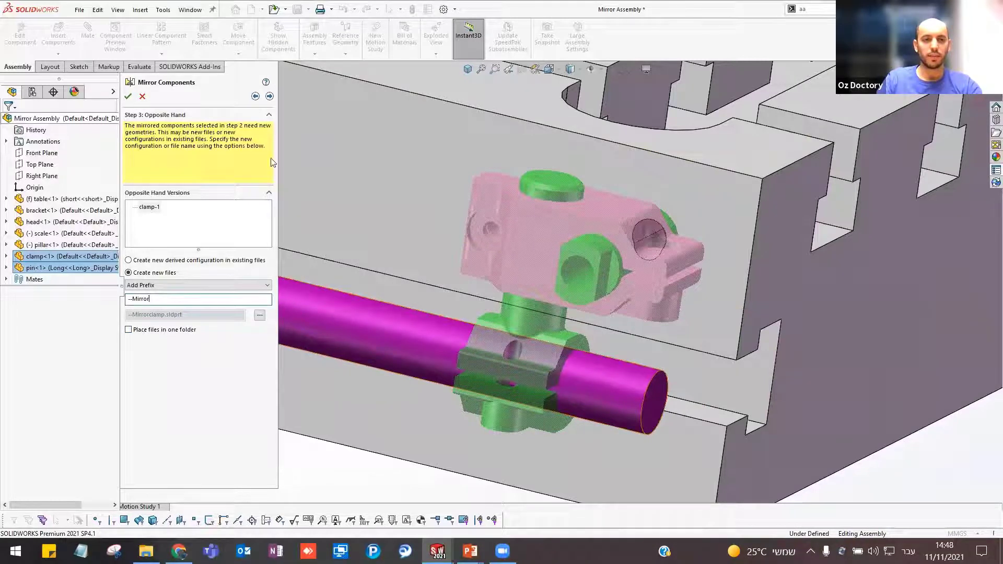
- Propagate visual properties from the original parts and confirm the mirror
{"action": "left_click", "coordinate": [270, 97]}
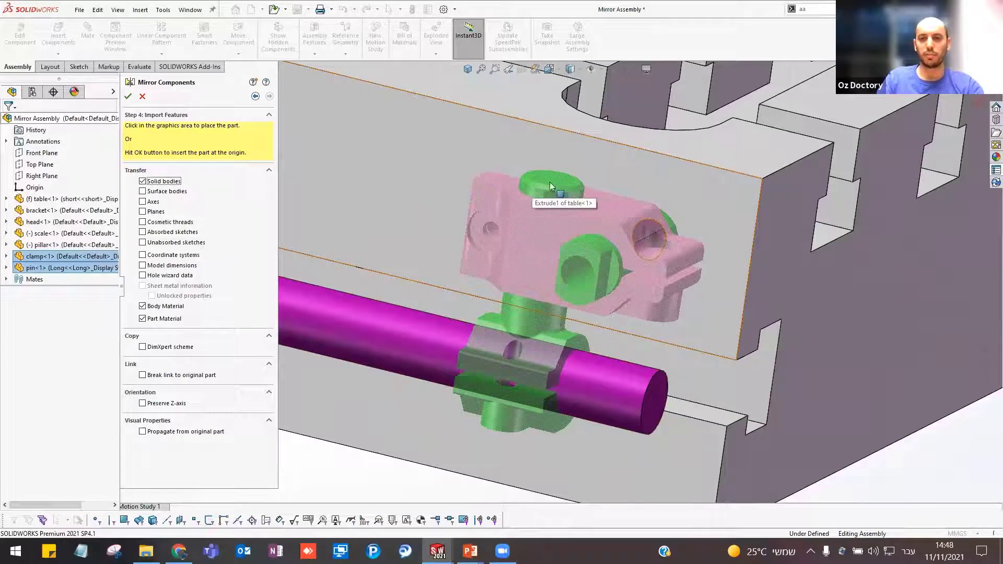
{"action": "scroll", "coordinate": [486, 195], "scroll_direction": "down", "scroll_amount": 2}
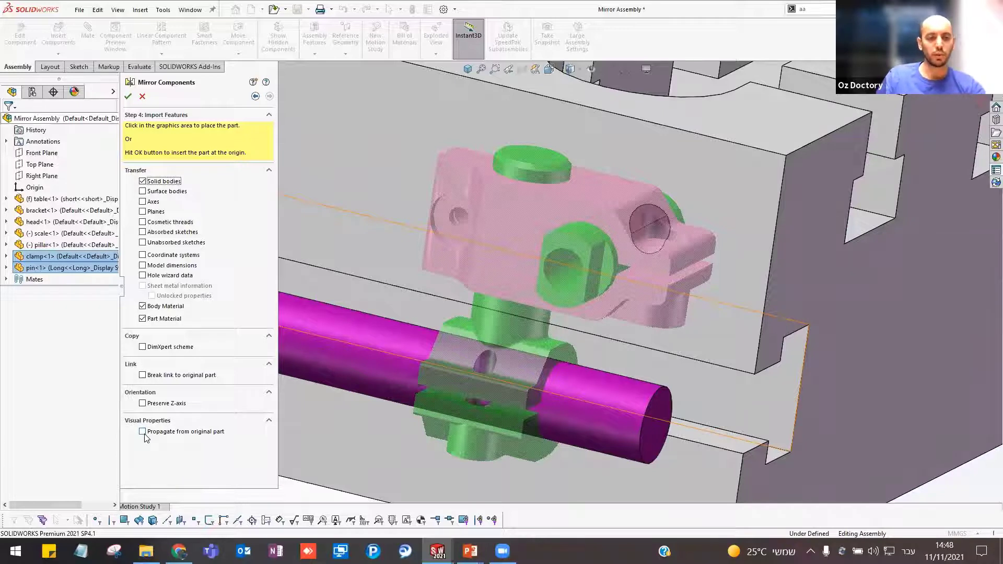
{"action": "left_click", "coordinate": [144, 434]}
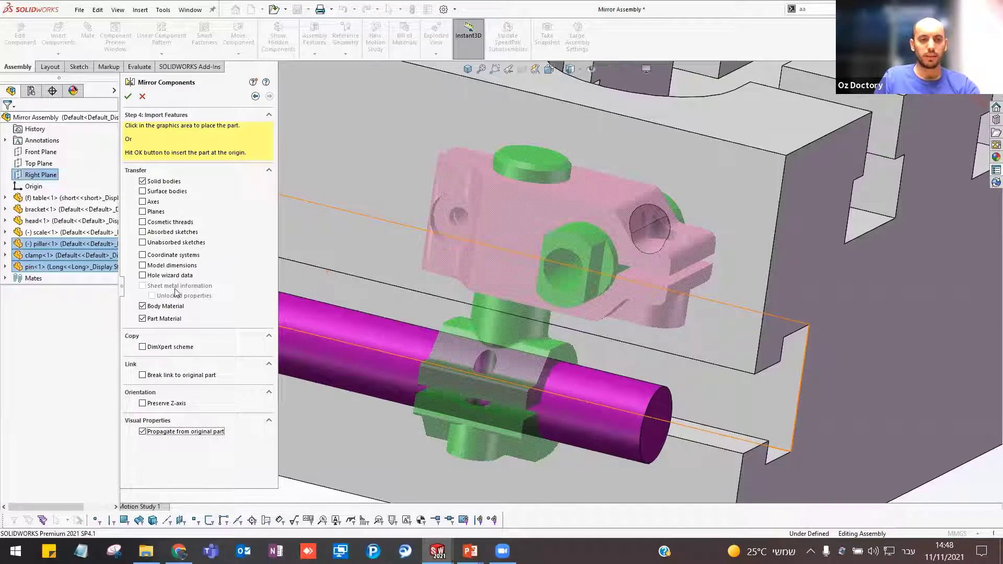
{"action": "left_click", "coordinate": [128, 97]}
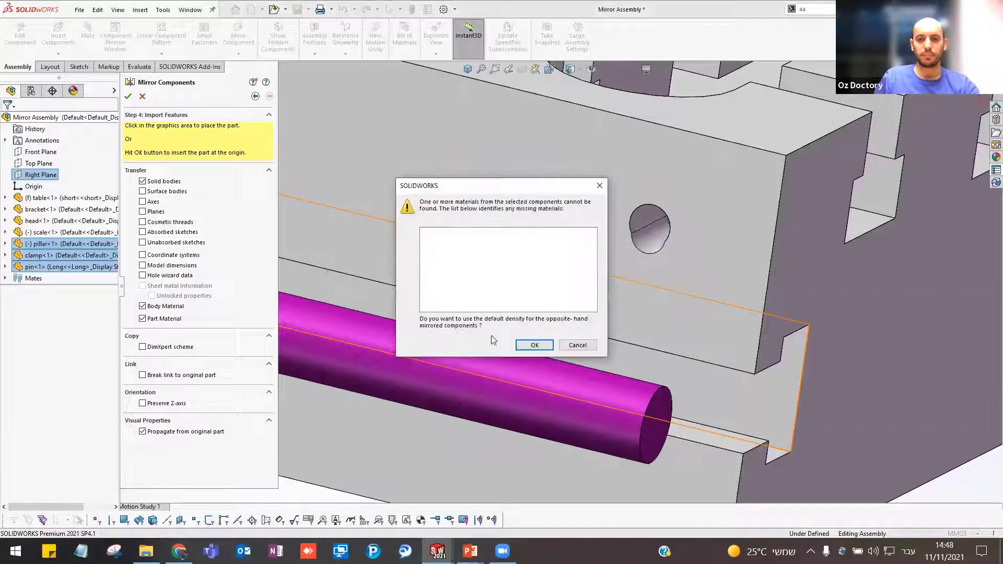
- Accept the default density for the mirrored parts and zoom over the result
{"action": "left_click", "coordinate": [533, 345]}
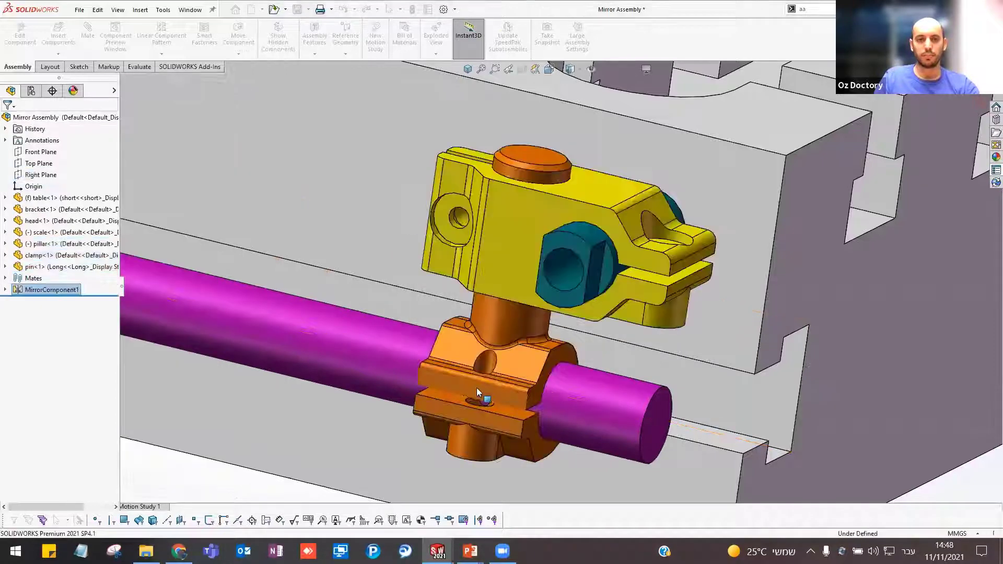
{"action": "scroll", "coordinate": [465, 384], "scroll_direction": "up", "scroll_amount": 2}
{"action": "scroll", "coordinate": [439, 386], "scroll_direction": "up", "scroll_amount": 5}
{"action": "scroll", "coordinate": [426, 365], "scroll_direction": "up", "scroll_amount": 3}
{"action": "scroll", "coordinate": [438, 340], "scroll_direction": "down", "scroll_amount": 2}
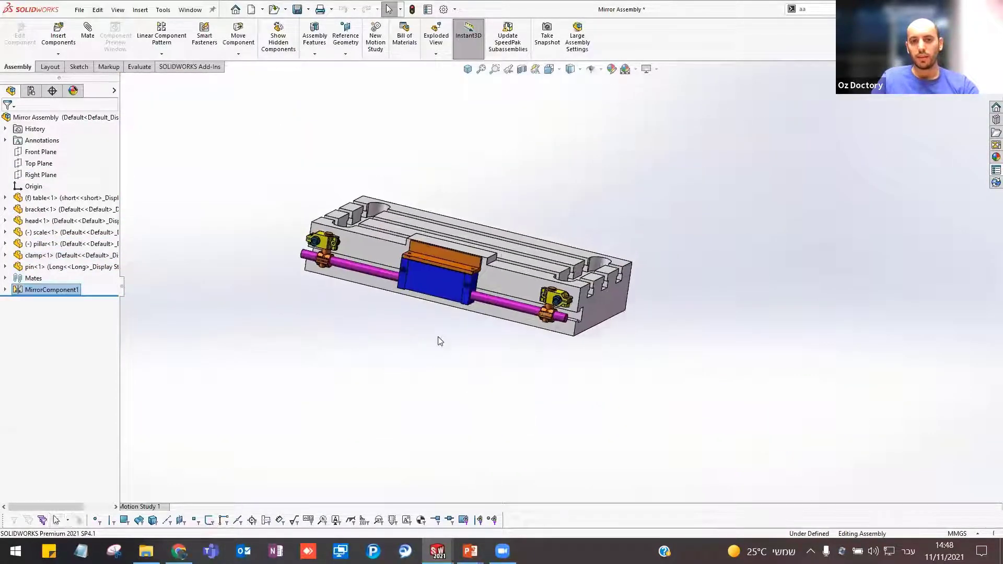
{"action": "scroll", "coordinate": [454, 318], "scroll_direction": "down", "scroll_amount": 2}
{"action": "scroll", "coordinate": [472, 291], "scroll_direction": "down", "scroll_amount": 3}
{"action": "scroll", "coordinate": [470, 290], "scroll_direction": "down", "scroll_amount": 3}
{"action": "scroll", "coordinate": [628, 275], "scroll_direction": "down", "scroll_amount": 2}
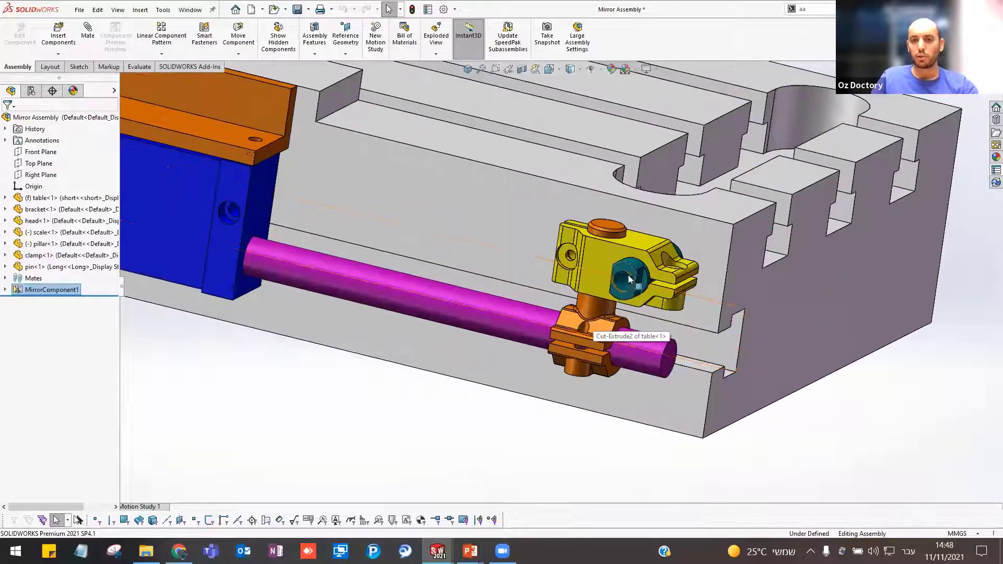
{"action": "scroll", "coordinate": [423, 340], "scroll_direction": "up", "scroll_amount": 3}
{"action": "scroll", "coordinate": [413, 318], "scroll_direction": "up", "scroll_amount": 3}
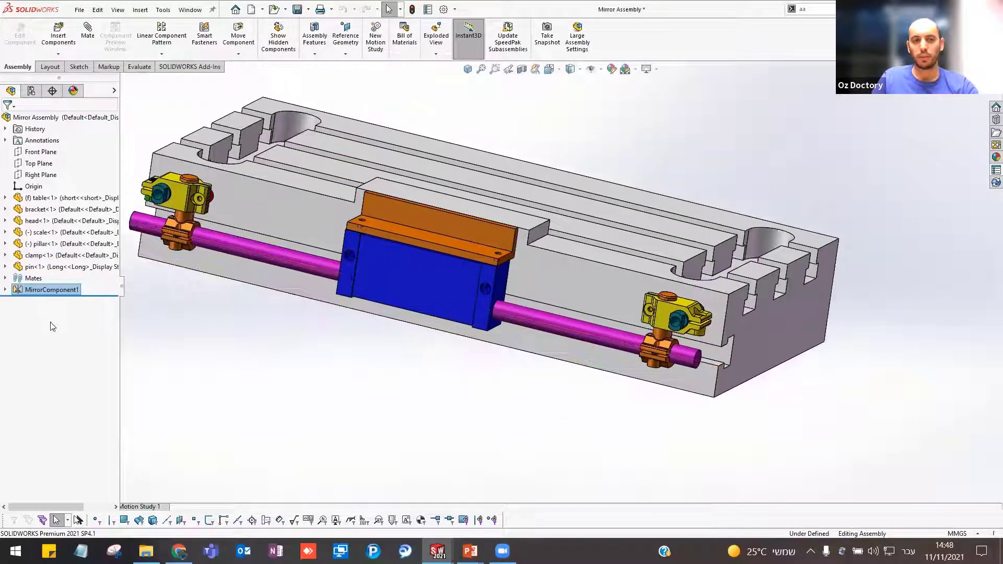
- Expand MirrorComponent1 and locate pin<2>, --Mirrorclamp<2> and pillar<2> in the model
{"action": "left_click", "coordinate": [10, 290]}
{"action": "left_click", "coordinate": [59, 303]}
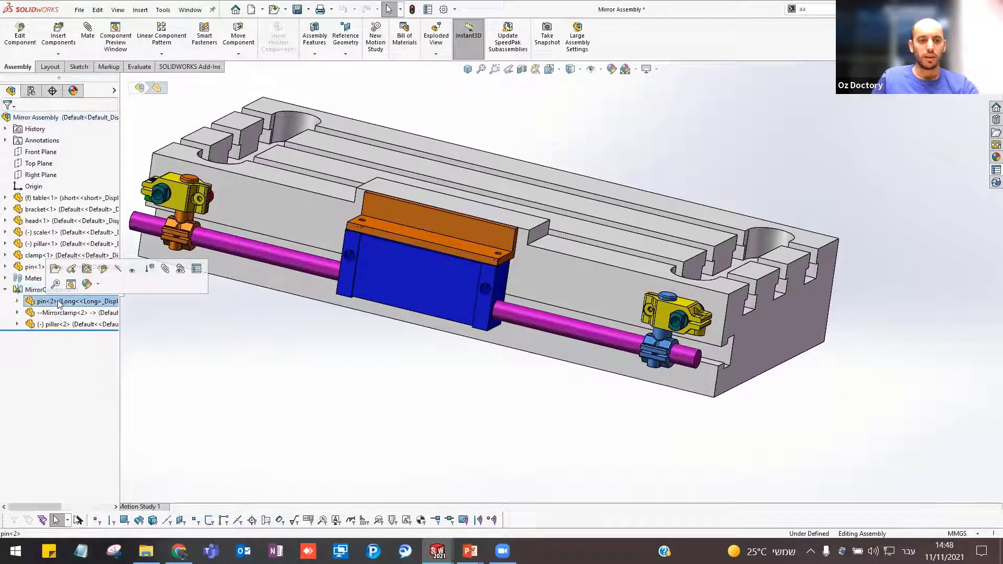
{"action": "left_click", "coordinate": [59, 314]}
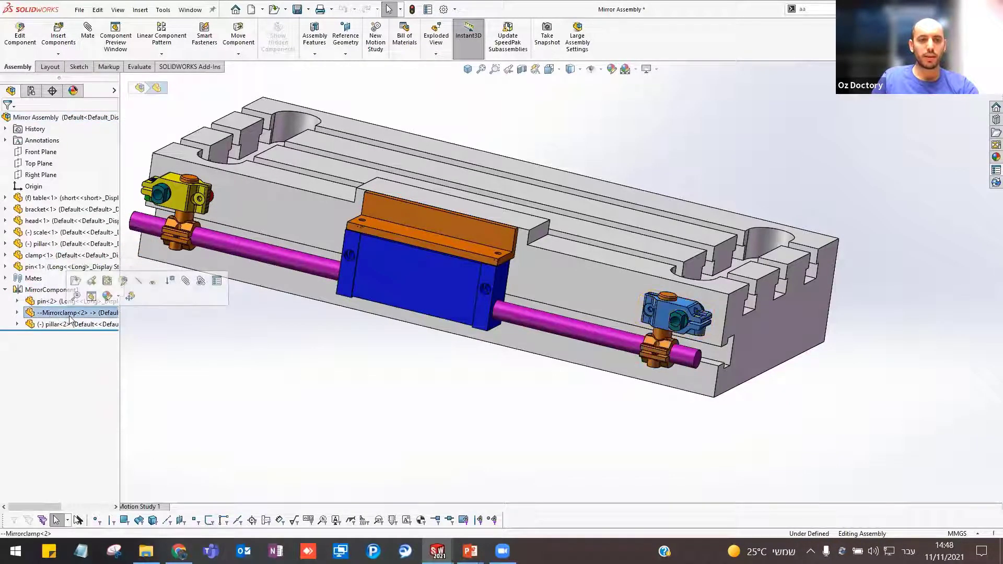
{"action": "left_click", "coordinate": [78, 324]}
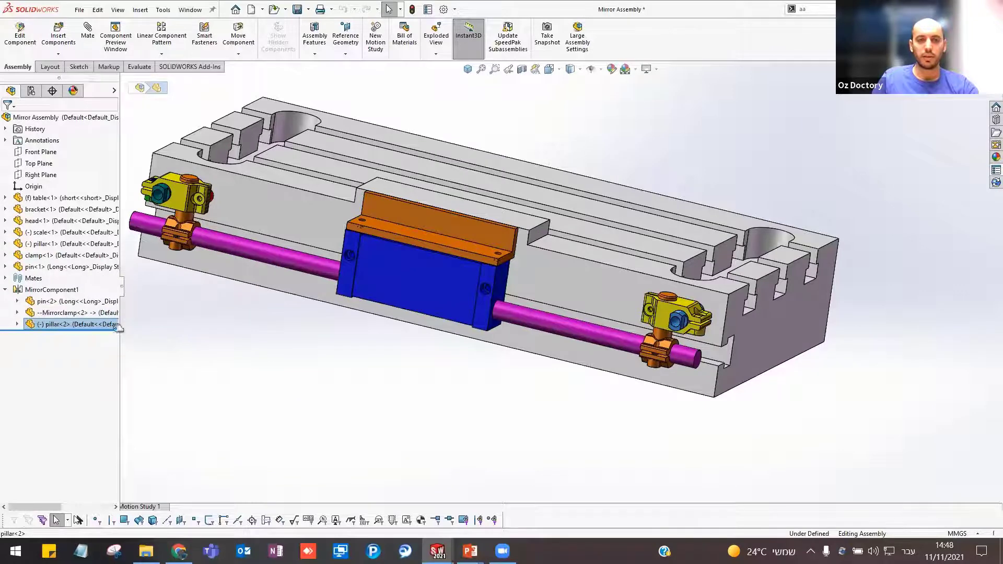
{"action": "left_click", "coordinate": [122, 287]}
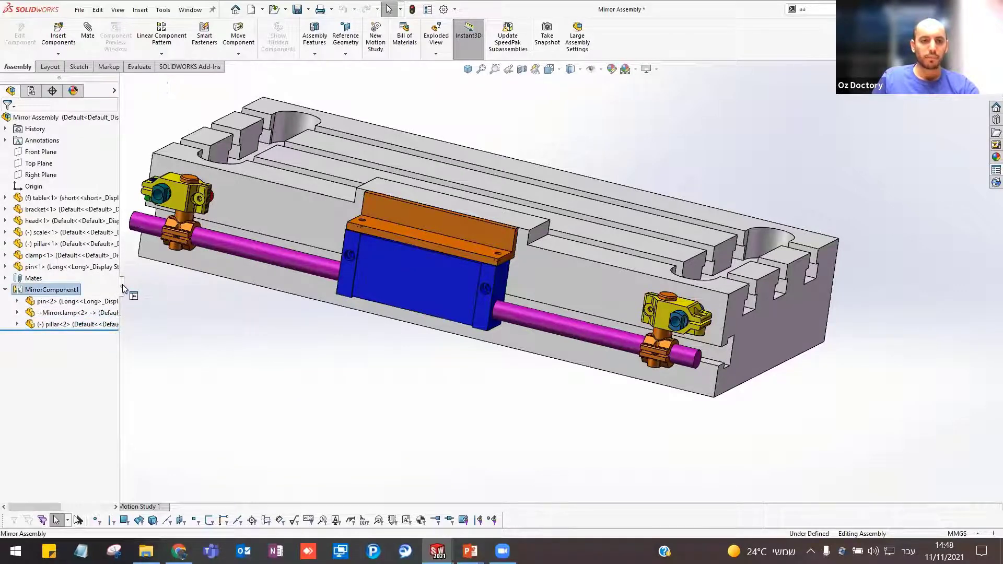
{"action": "left_click_drag", "start_coordinate": [125, 288], "coordinate": [181, 289]}
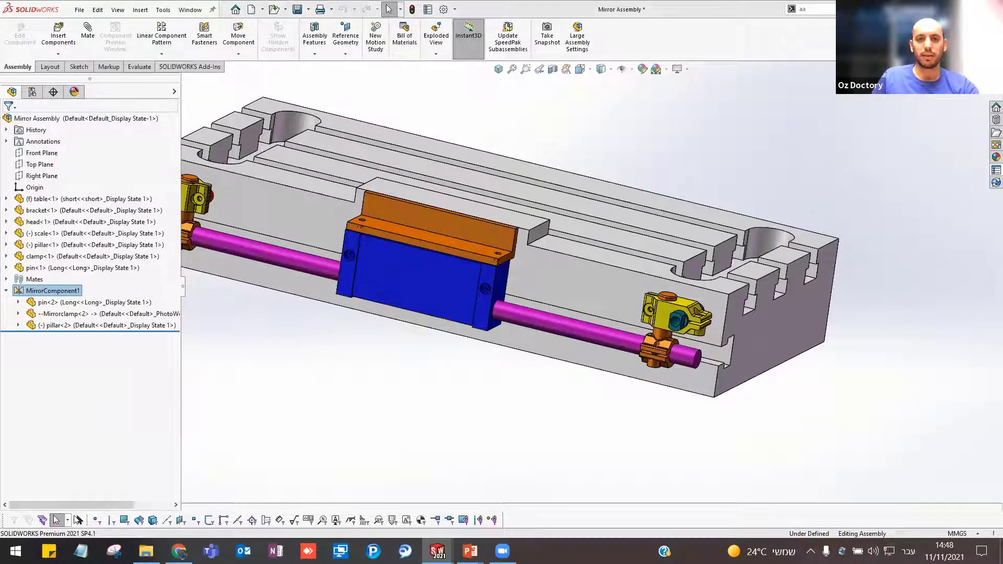
{"action": "key", "text": "alt+Tab"}
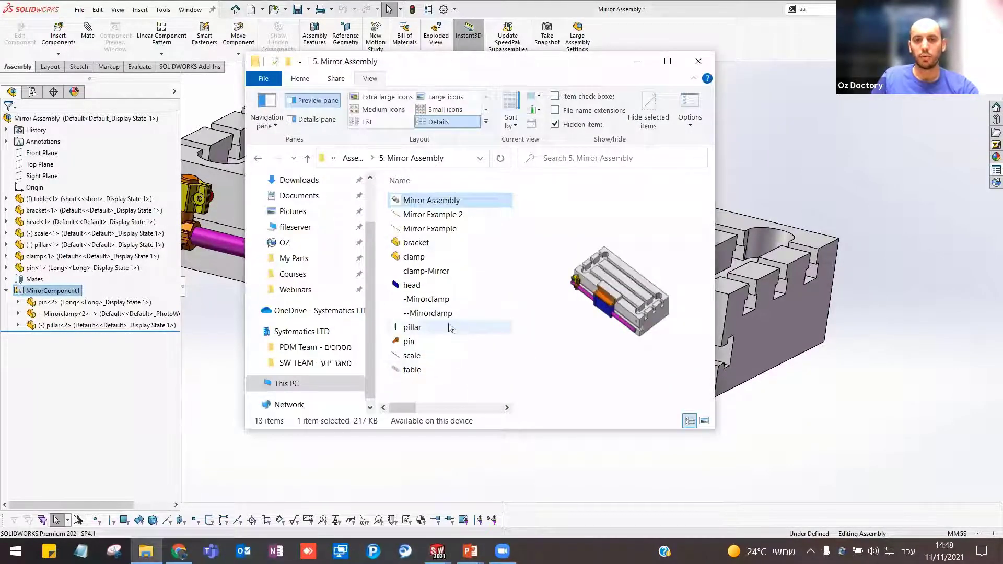
{"action": "left_click", "coordinate": [446, 314]}
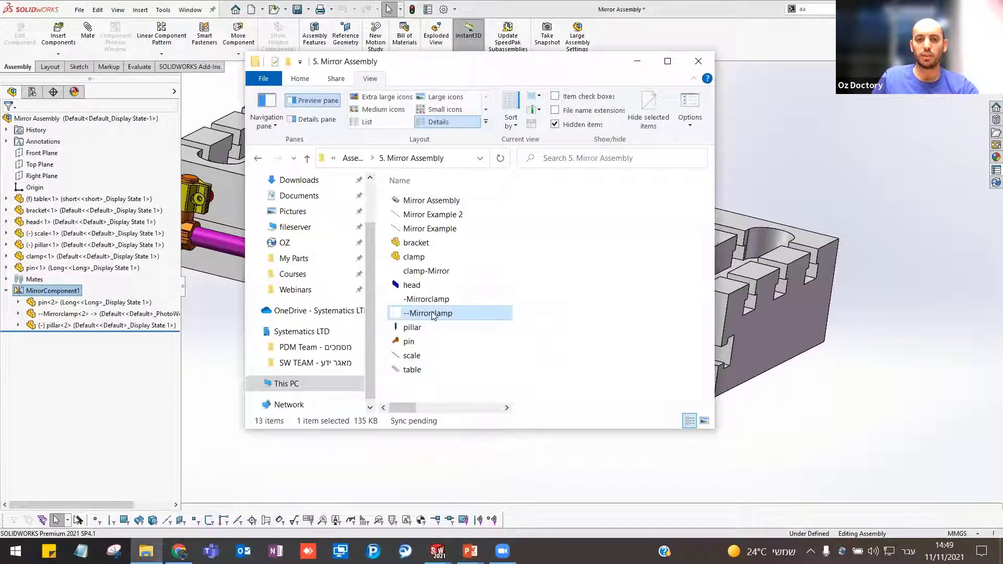
{"action": "double_click", "coordinate": [434, 313]}
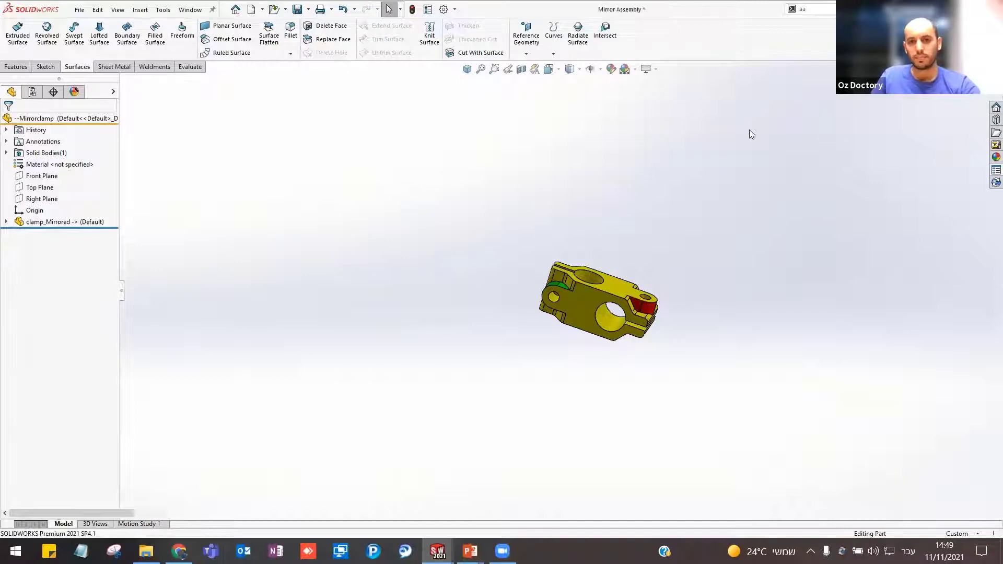
{"action": "key", "text": "ctrl+Tab"}
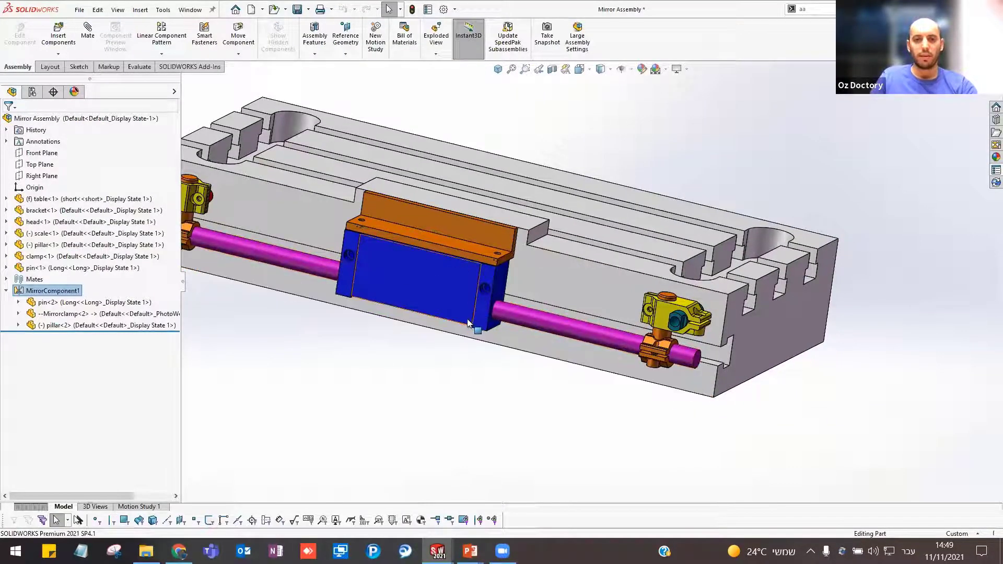
{"action": "scroll", "coordinate": [444, 307], "scroll_direction": "up", "scroll_amount": 1}
{"action": "scroll", "coordinate": [444, 308], "scroll_direction": "up", "scroll_amount": 2}
{"action": "middle_click_drag", "start_coordinate": [443, 307], "coordinate": [448, 331], "text": "ctrl"}
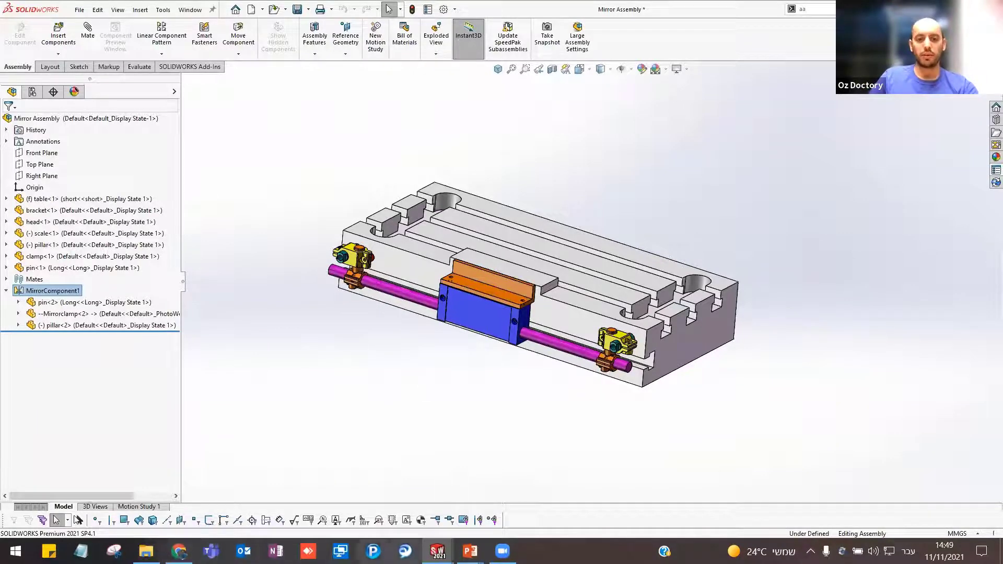
{"action": "left_click", "coordinate": [146, 551]}
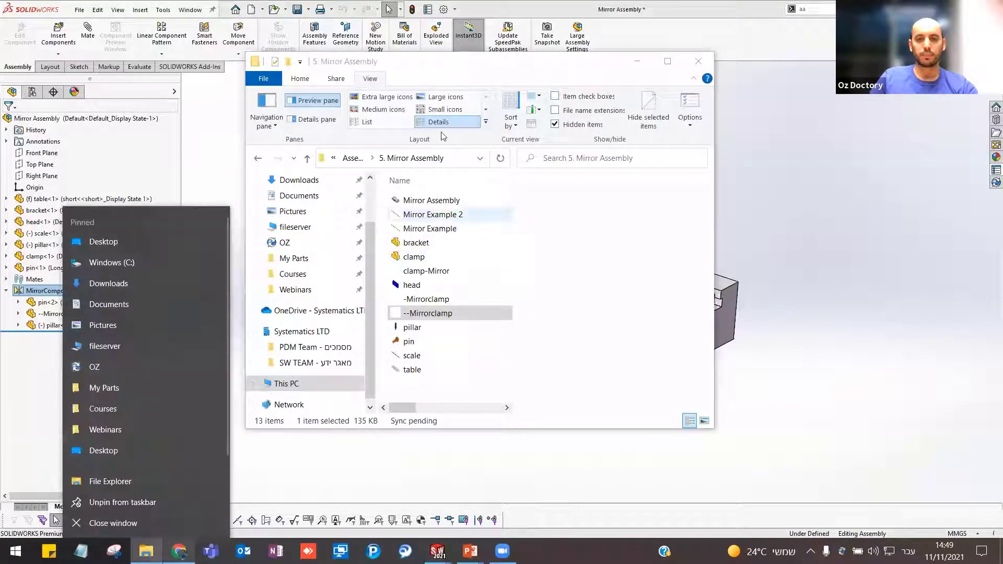
{"action": "key", "text": "alt+Left"}
{"action": "key", "text": "alt+Tab"}
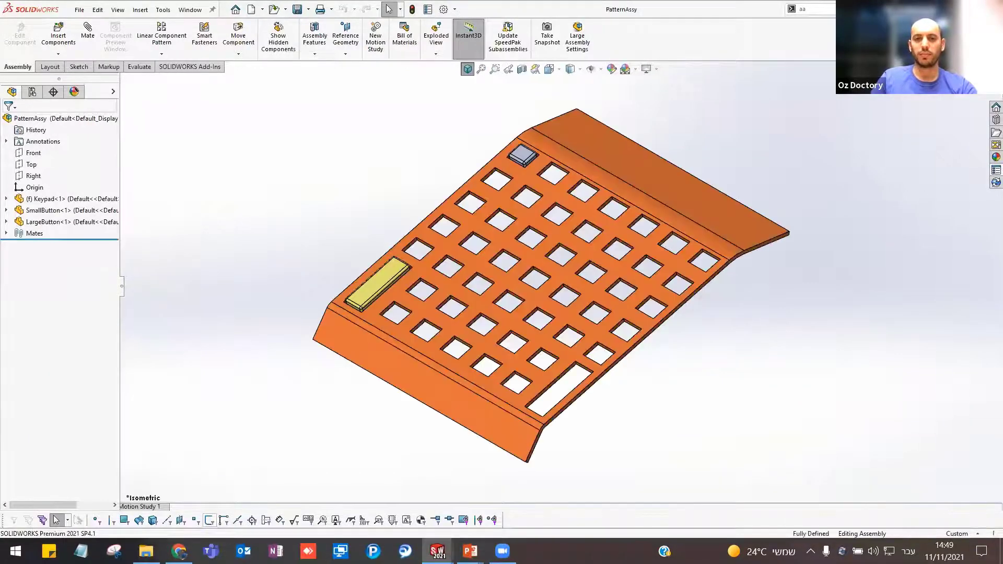
- Rotate the PatternAssy keypad and inspect its sloped top face and small button
{"action": "left_click", "coordinate": [161, 54]}
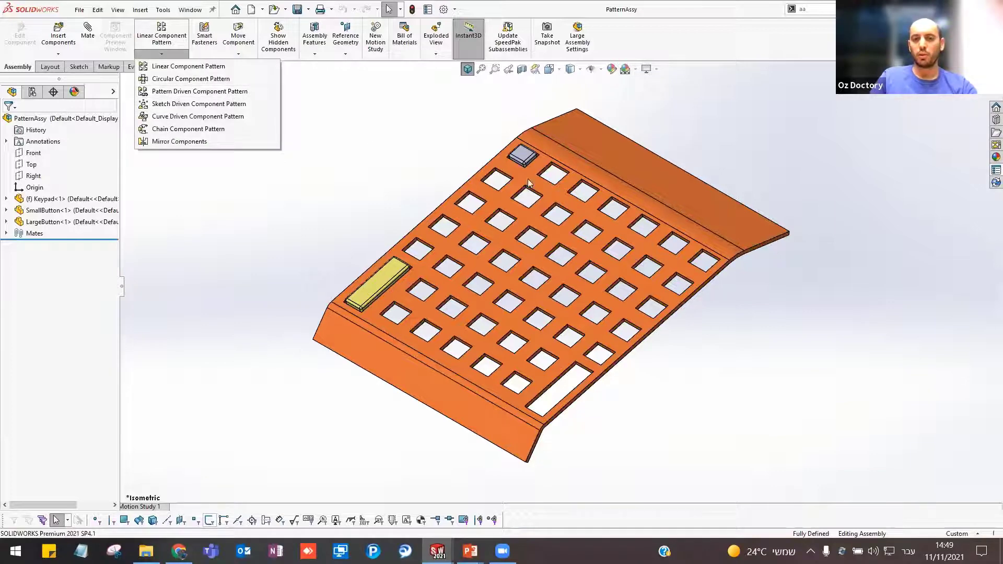
{"action": "left_click", "coordinate": [426, 192]}
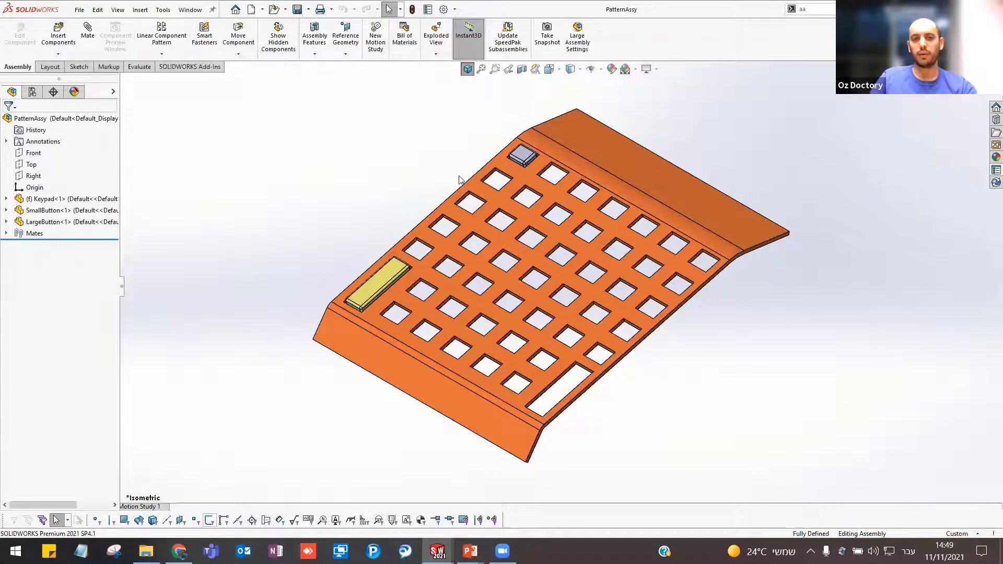
{"action": "middle_click_drag", "start_coordinate": [496, 173], "coordinate": [620, 247]}
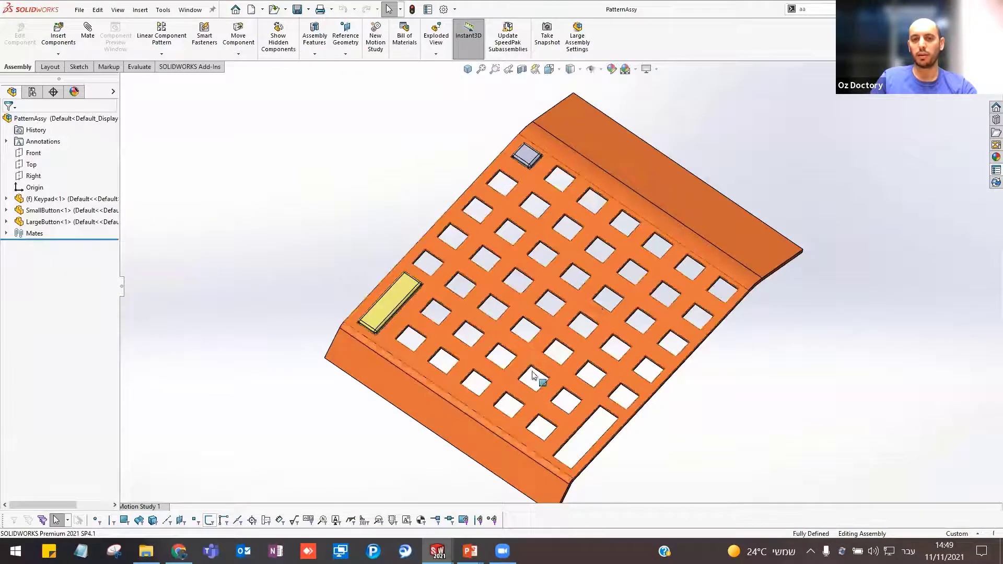
{"action": "left_click", "coordinate": [663, 184]}
{"action": "left_click", "coordinate": [377, 180]}
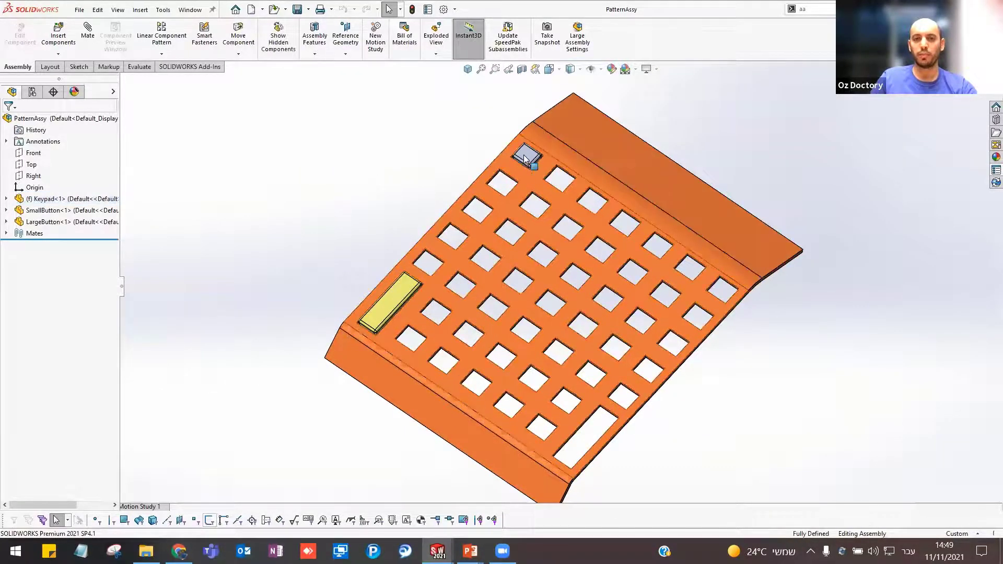
{"action": "left_click", "coordinate": [526, 155]}
- Inspect the large yellow button and keypad body, then list the component pattern types
{"action": "scroll", "coordinate": [522, 166], "scroll_direction": "down", "scroll_amount": 3}
{"action": "scroll", "coordinate": [509, 177], "scroll_direction": "down", "scroll_amount": 2}
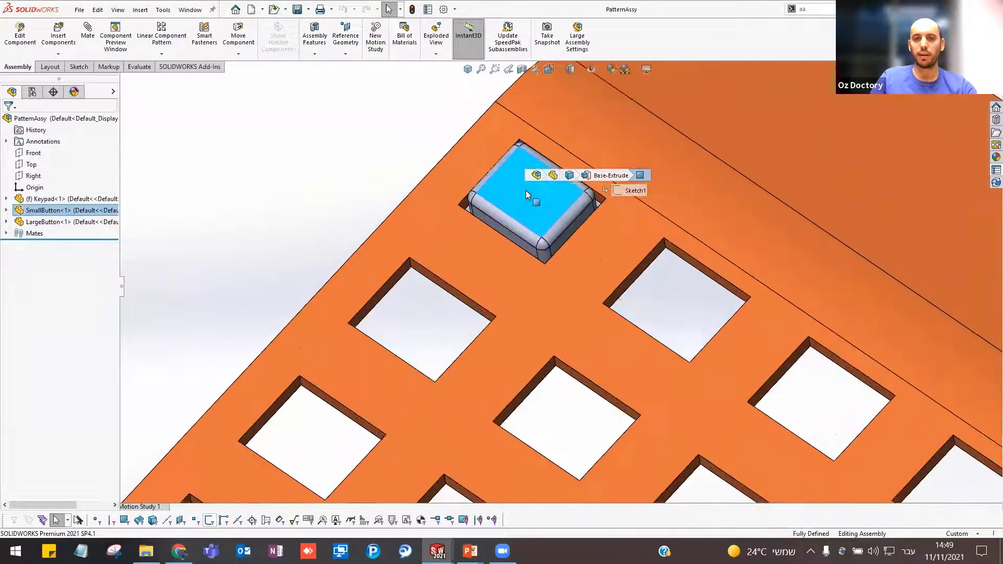
{"action": "scroll", "coordinate": [525, 190], "scroll_direction": "up", "scroll_amount": 3}
{"action": "scroll", "coordinate": [470, 209], "scroll_direction": "up", "scroll_amount": 2}
{"action": "left_click", "coordinate": [389, 290]}
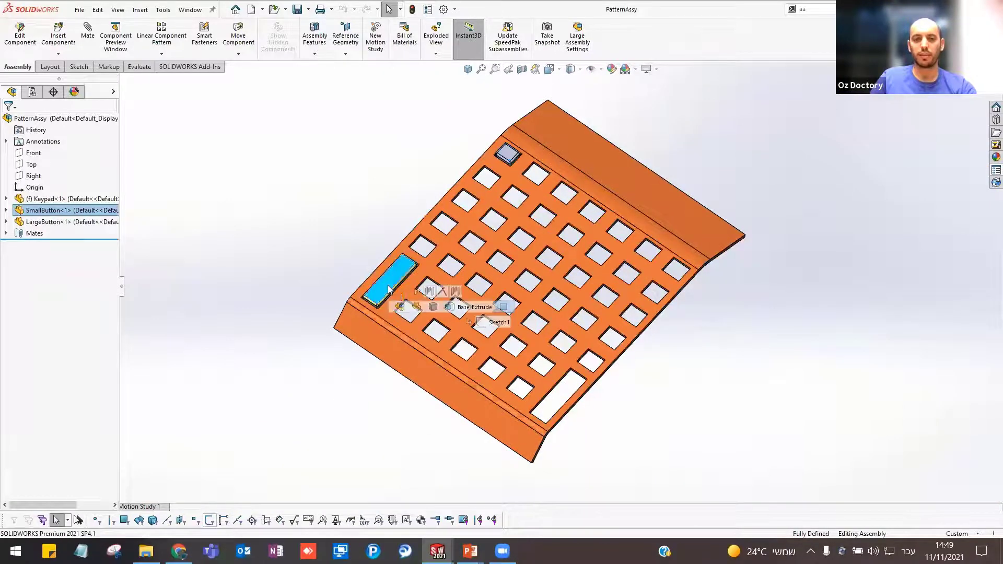
{"action": "left_click", "coordinate": [458, 232]}
{"action": "left_click", "coordinate": [266, 106]}
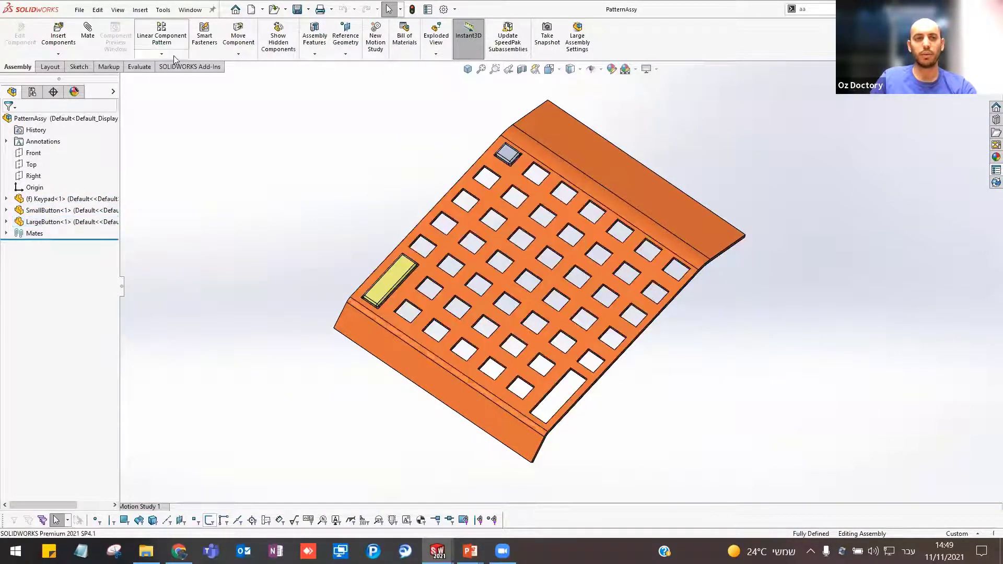
{"action": "left_click", "coordinate": [161, 54]}
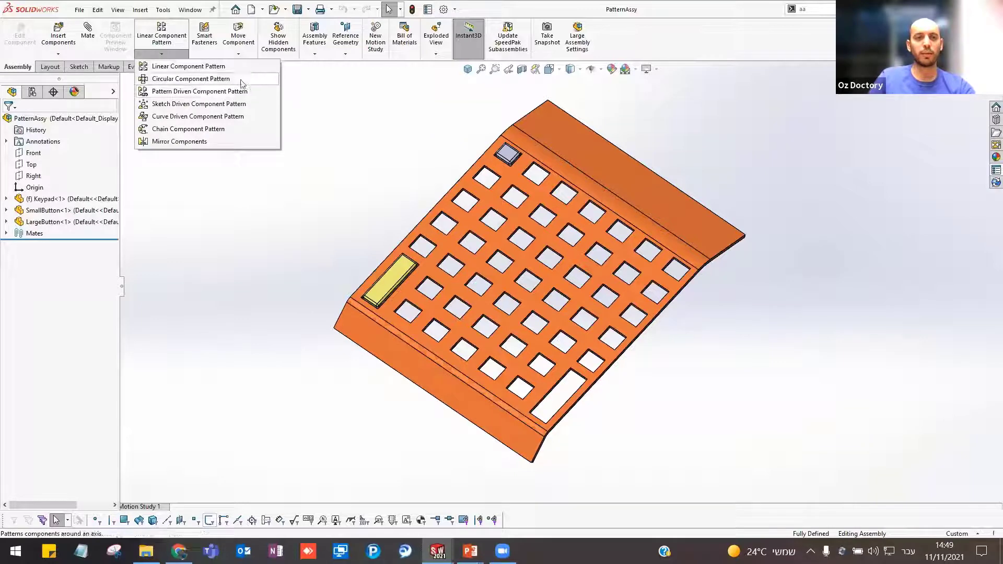
- Pattern SmallButton into every keypad opening, driven by the keypad hole pattern
{"action": "left_click", "coordinate": [248, 92]}
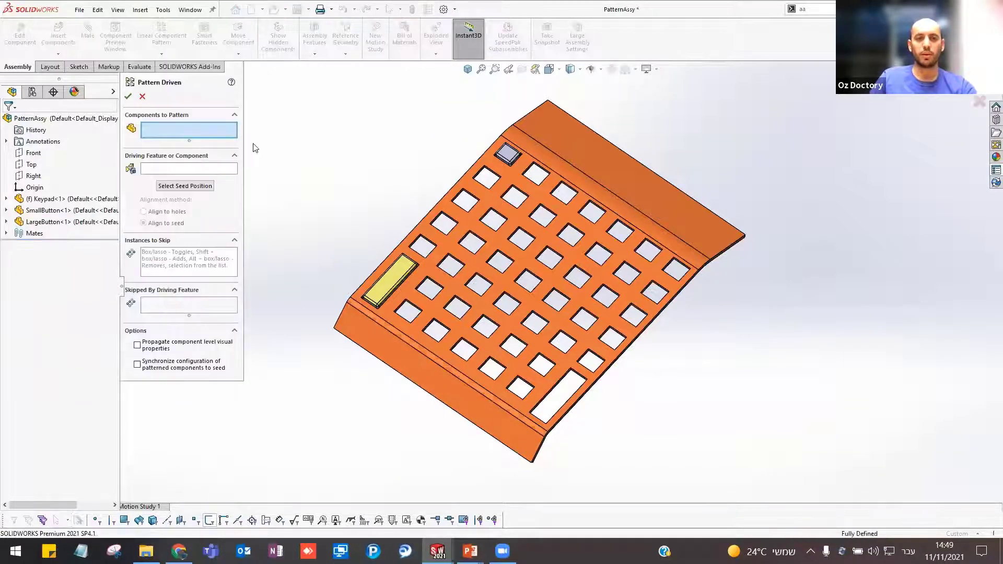
{"action": "left_click", "coordinate": [508, 154]}
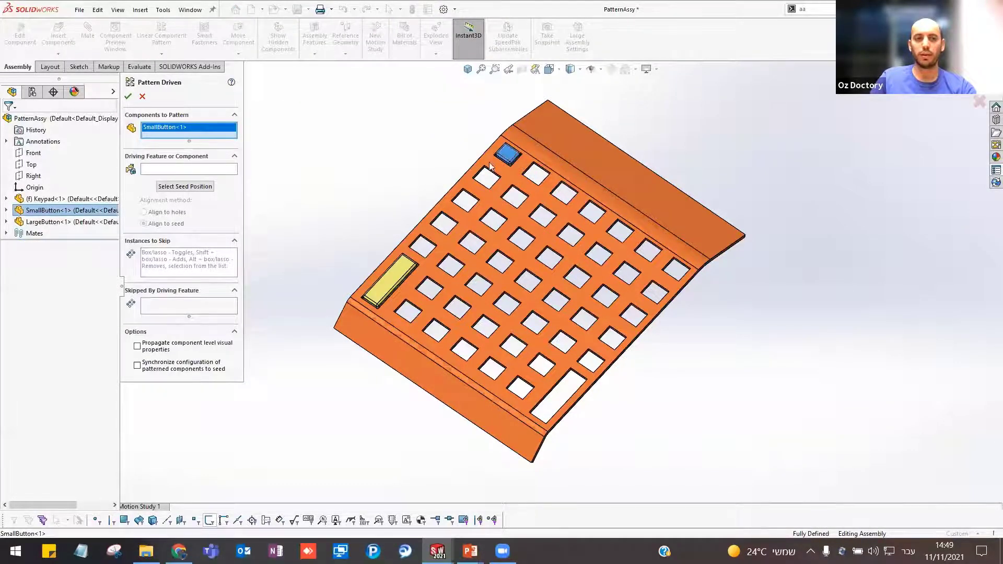
{"action": "left_click", "coordinate": [205, 172]}
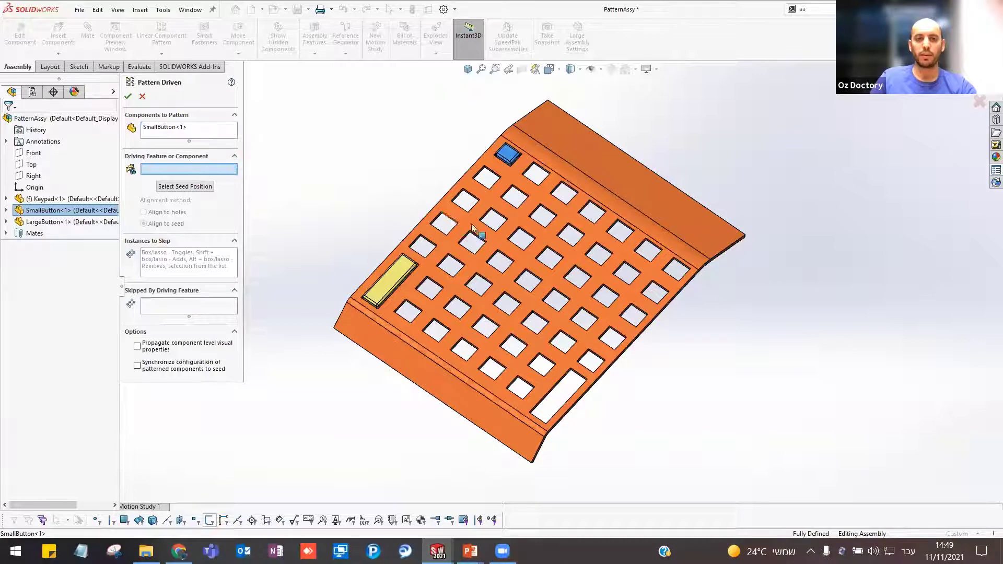
{"action": "scroll", "coordinate": [501, 249], "scroll_direction": "down", "scroll_amount": 5}
{"action": "left_click", "coordinate": [502, 249]}
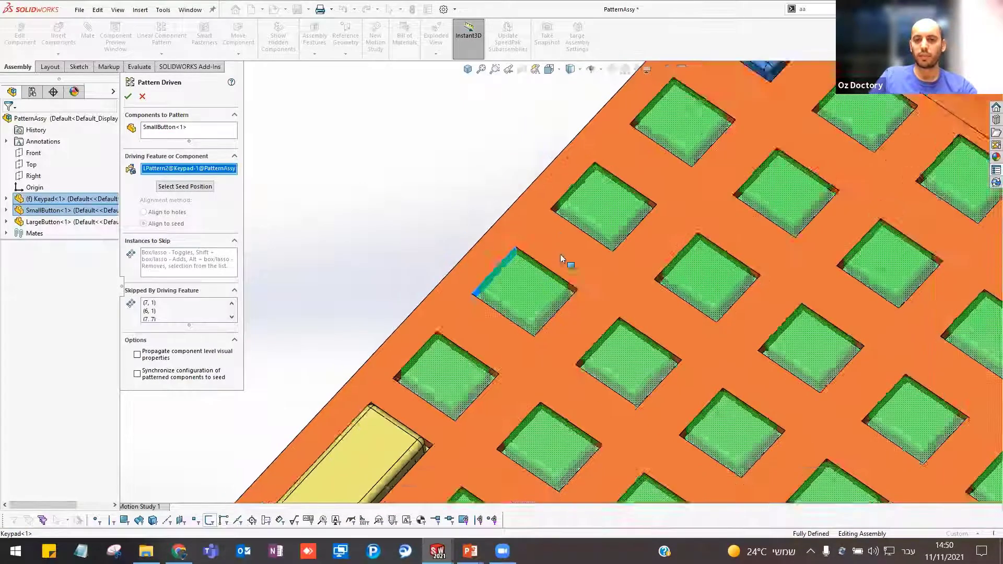
{"action": "scroll", "coordinate": [566, 262], "scroll_direction": "up", "scroll_amount": 8}
{"action": "scroll", "coordinate": [491, 307], "scroll_direction": "down", "scroll_amount": 3}
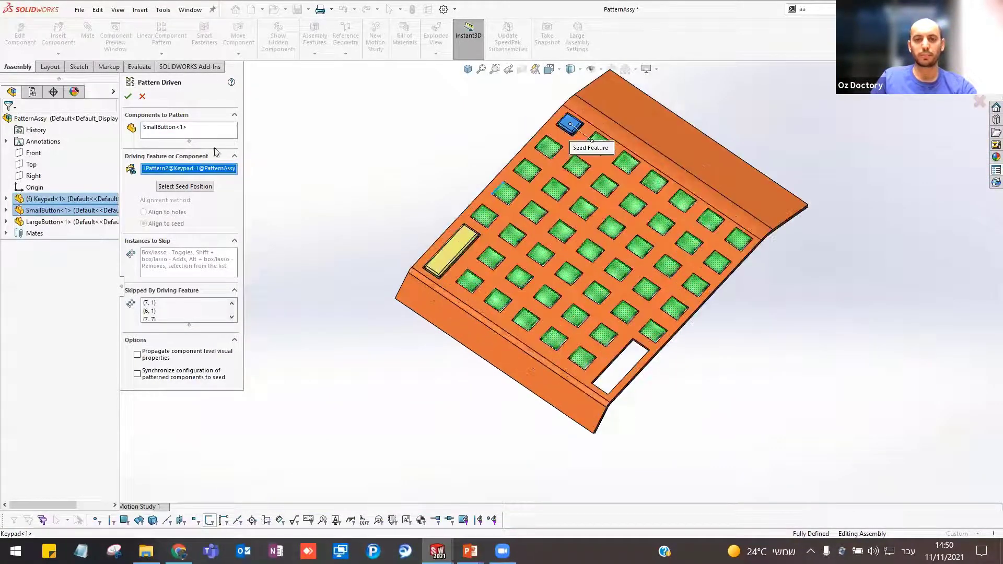
{"action": "left_click", "coordinate": [159, 131]}
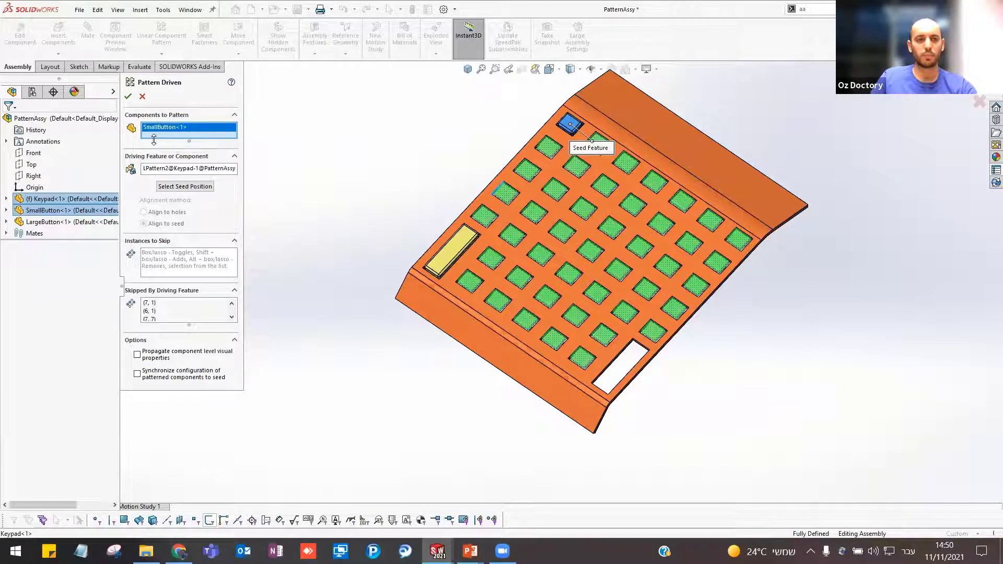
{"action": "left_click", "coordinate": [128, 96]}
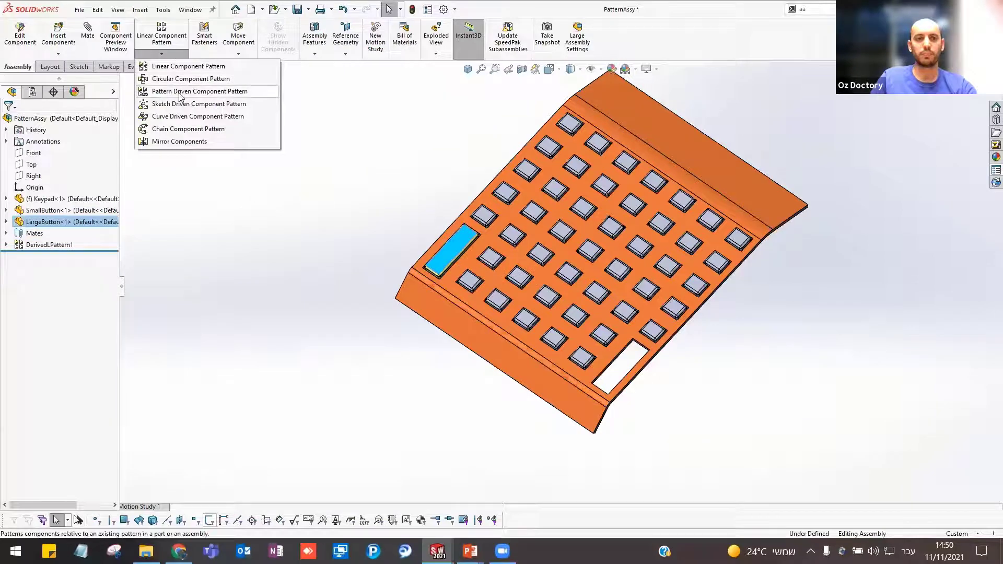
- Pattern LargeButton into the large openings, driven by the large opening pattern
{"action": "left_click", "coordinate": [181, 91]}
{"action": "scroll", "coordinate": [485, 104], "scroll_direction": "down", "scroll_amount": 5}
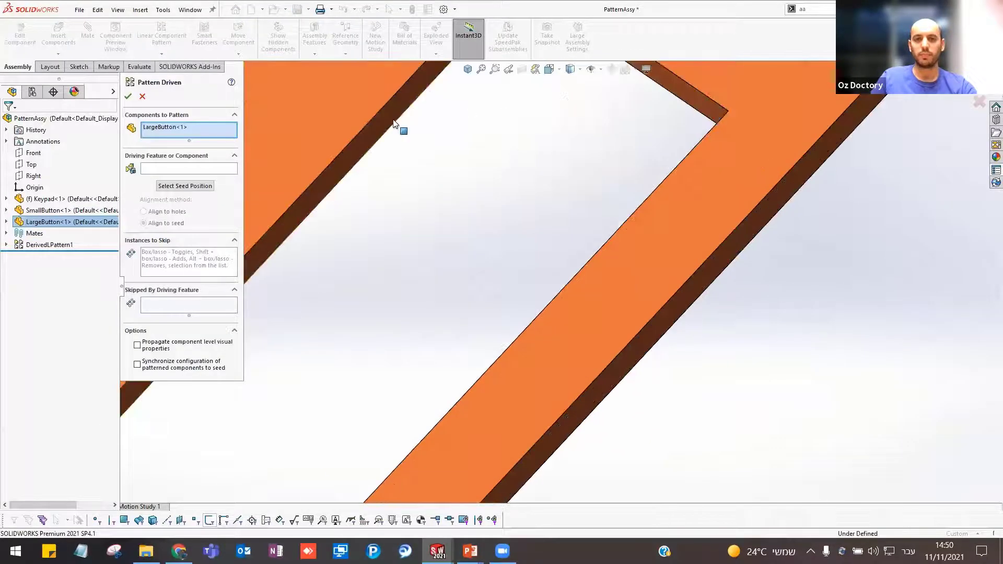
{"action": "left_click", "coordinate": [403, 125]}
{"action": "scroll", "coordinate": [436, 179], "scroll_direction": "up", "scroll_amount": 2}
{"action": "left_click", "coordinate": [431, 174]}
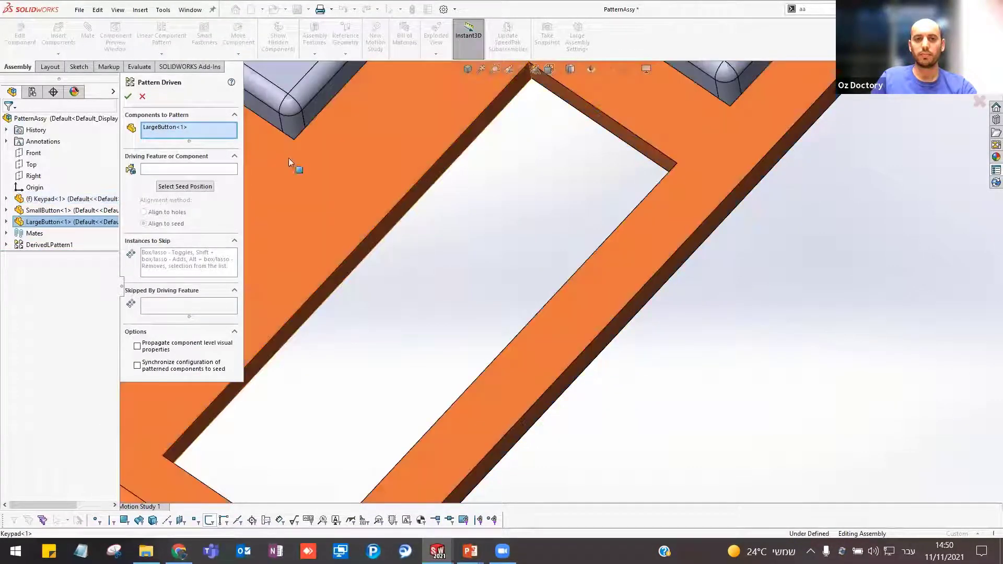
{"action": "left_click", "coordinate": [203, 169]}
{"action": "left_click", "coordinate": [420, 194]}
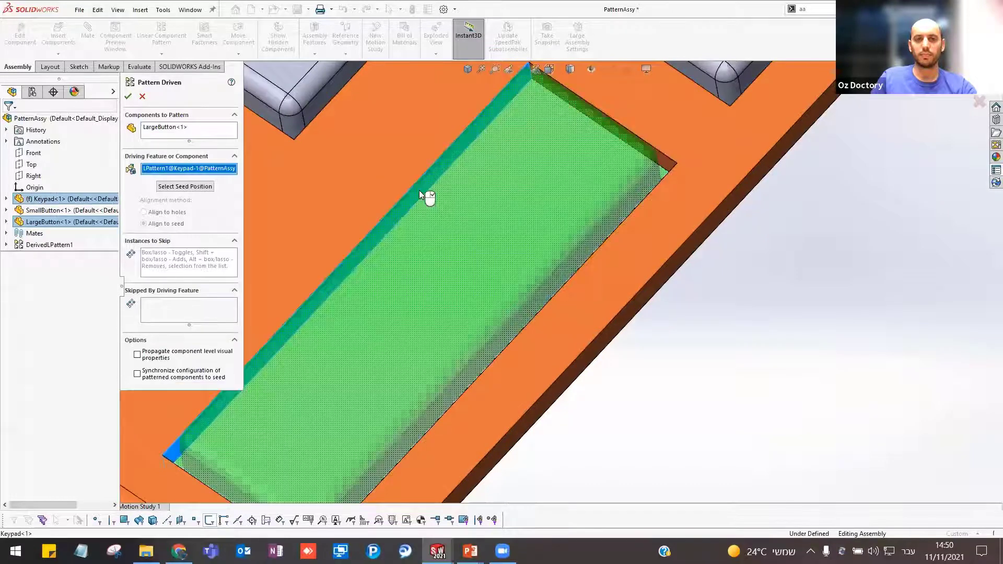
{"action": "key", "text": "Return"}
- Open and dismiss the component pattern type list, then fit the whole calculator in view
{"action": "scroll", "coordinate": [394, 223], "scroll_direction": "up", "scroll_amount": 5}
{"action": "scroll", "coordinate": [394, 223], "scroll_direction": "down", "scroll_amount": 3}
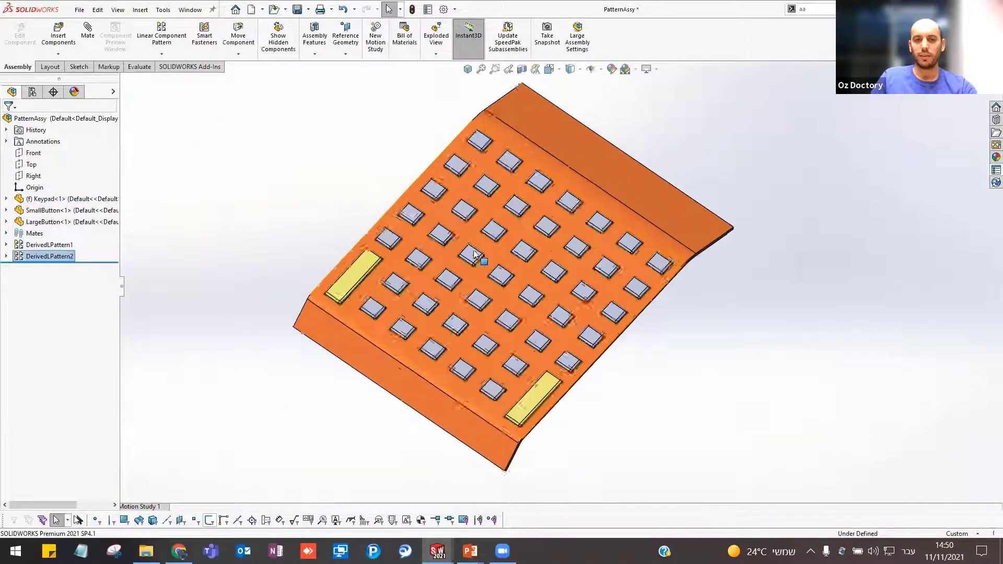
{"action": "scroll", "coordinate": [439, 229], "scroll_direction": "down", "scroll_amount": 2}
{"action": "left_click", "coordinate": [159, 54]}
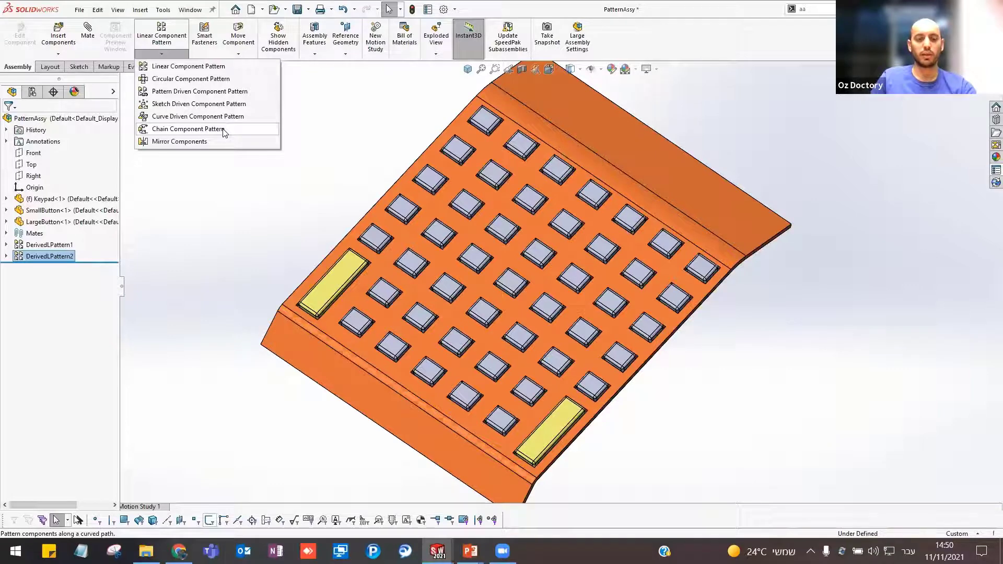
{"action": "left_click", "coordinate": [405, 213]}
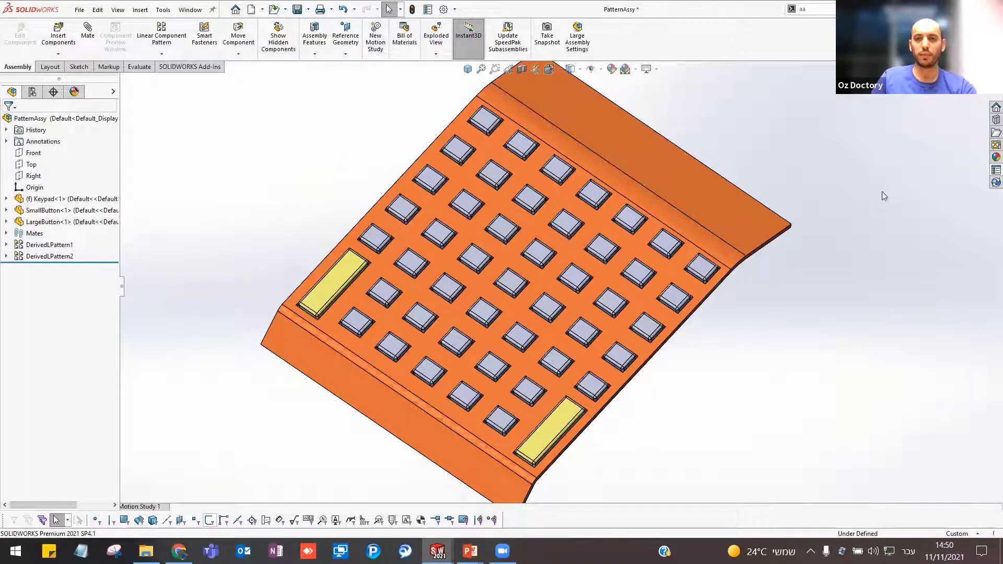
{"action": "key", "text": "f"}
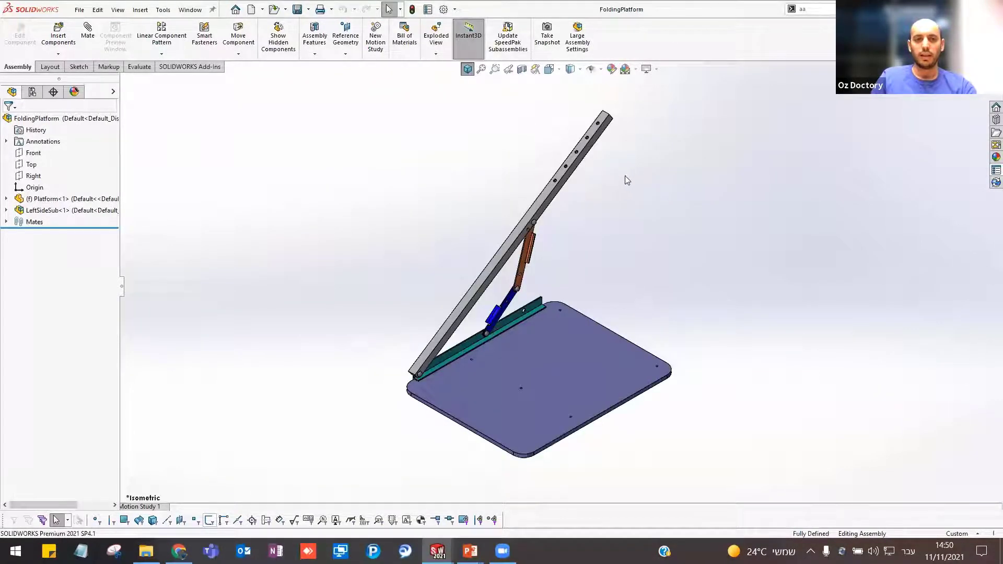
- Make LeftSideSub a flexible subassembly and swing its long brace to refold the linkage
{"action": "mouse_move", "coordinate": [565, 235]}
{"action": "middle_mouse_down"}
{"action": "mouse_move", "coordinate": [520, 213]}
{"action": "mouse_move", "coordinate": [548, 232]}
{"action": "middle_mouse_up"}
{"action": "left_click", "coordinate": [546, 229]}
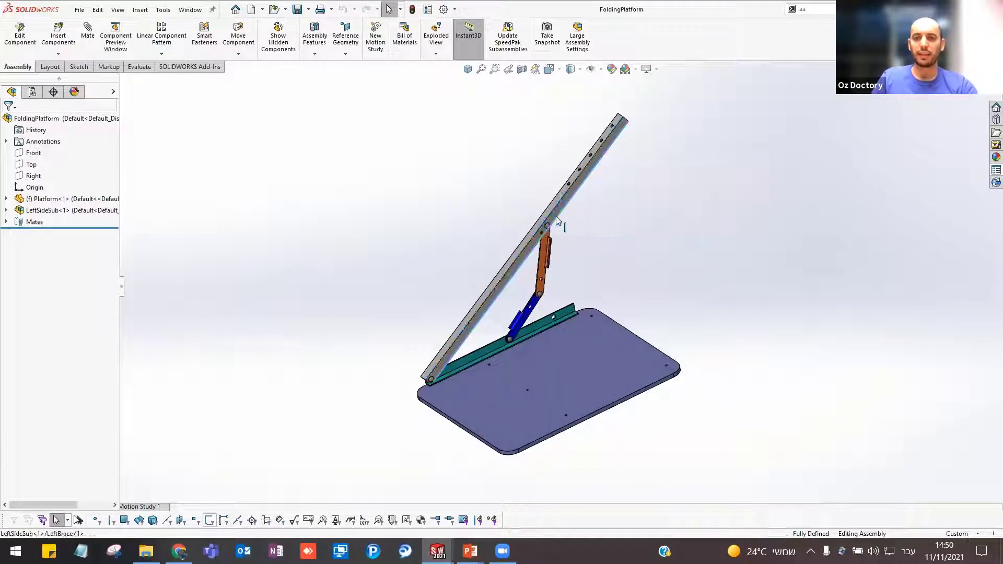
{"action": "left_click", "coordinate": [79, 211]}
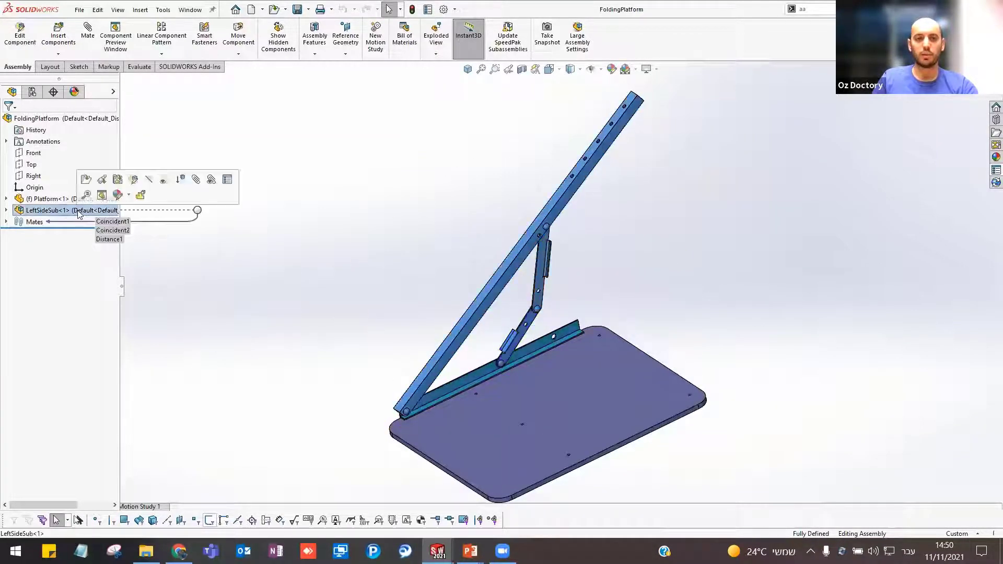
{"action": "left_click", "coordinate": [39, 209]}
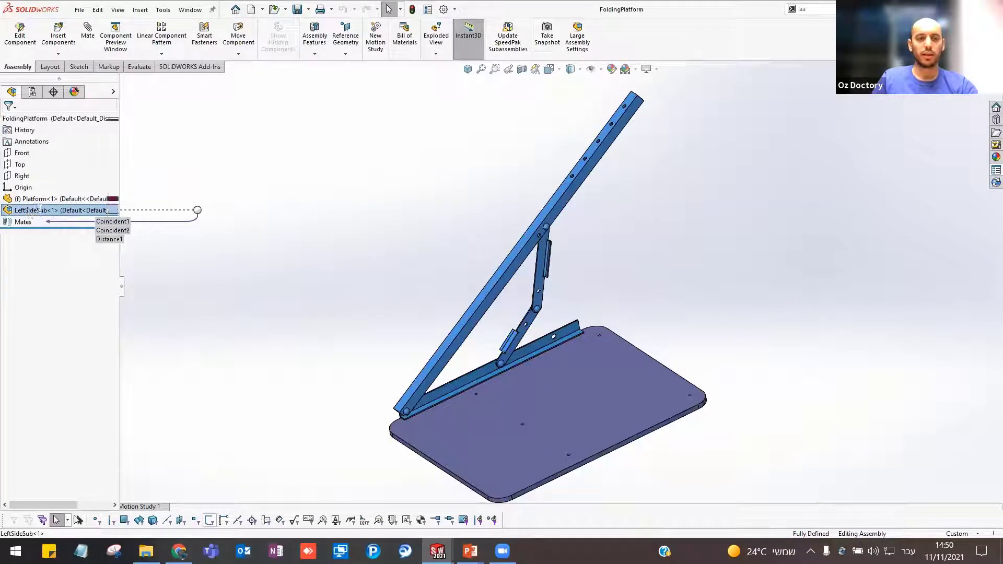
{"action": "left_click", "coordinate": [59, 211]}
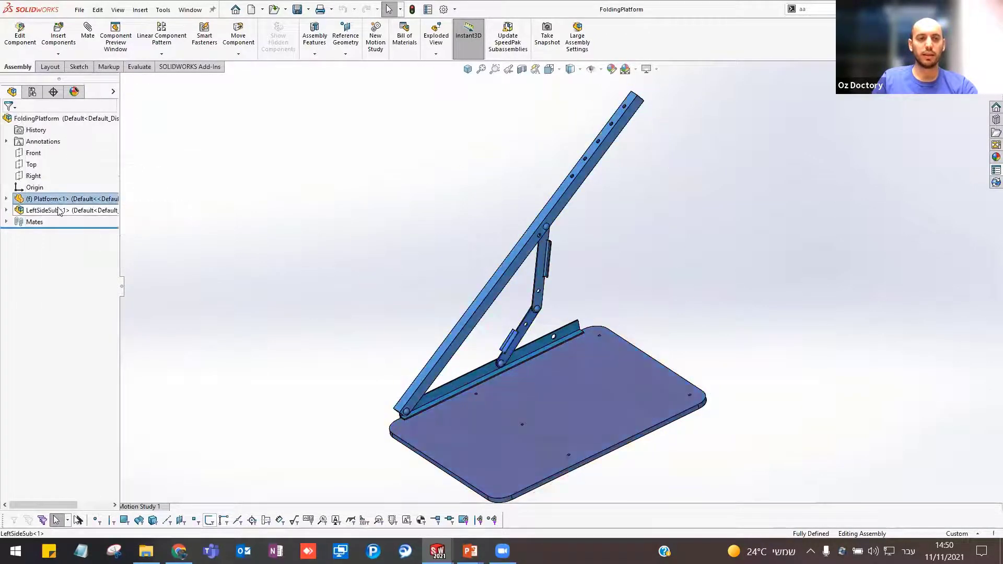
{"action": "right_click", "coordinate": [59, 211]}
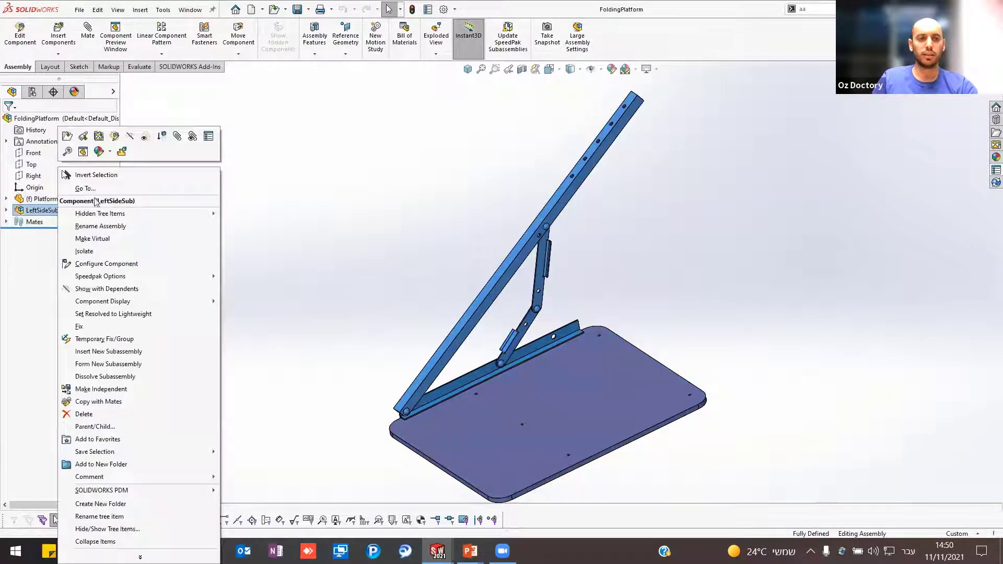
{"action": "left_click", "coordinate": [523, 322]}
{"action": "left_click", "coordinate": [548, 227]}
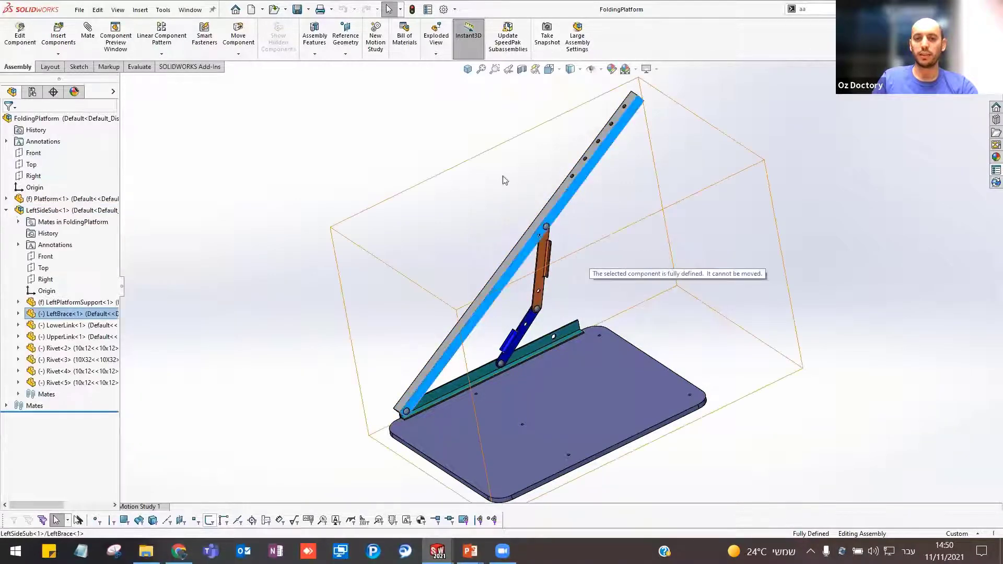
{"action": "left_click", "coordinate": [460, 198]}
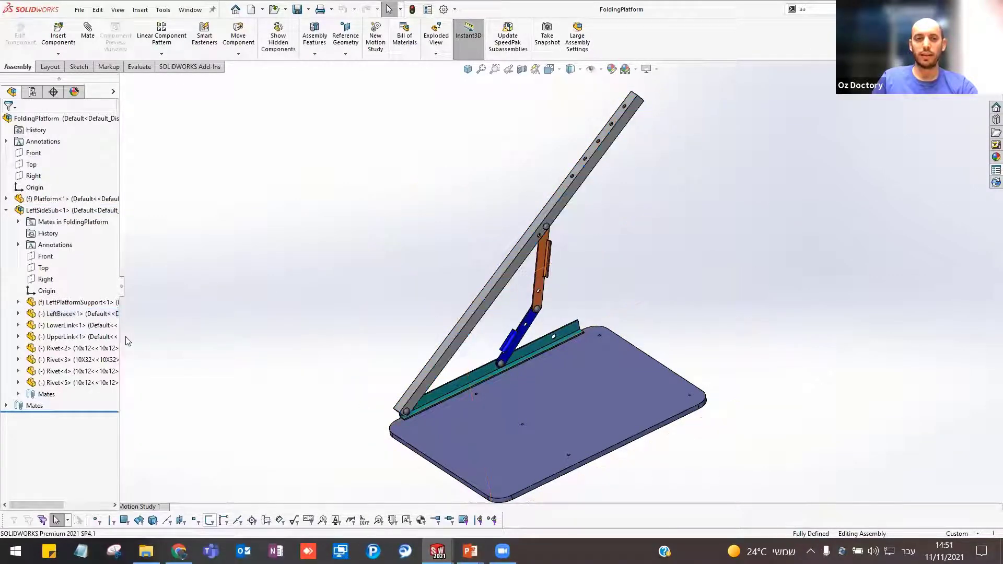
{"action": "right_click", "coordinate": [80, 211]}
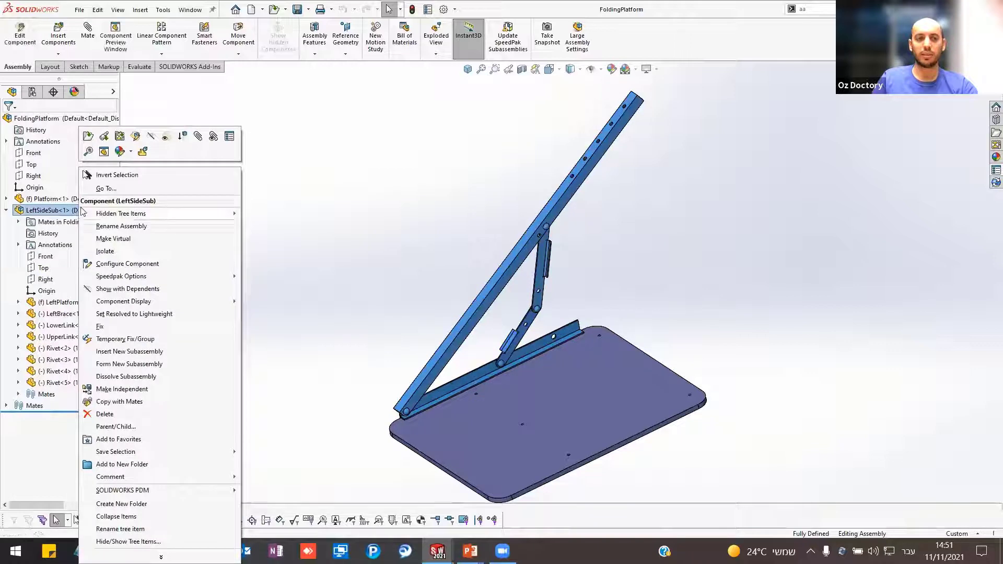
{"action": "left_click", "coordinate": [142, 152]}
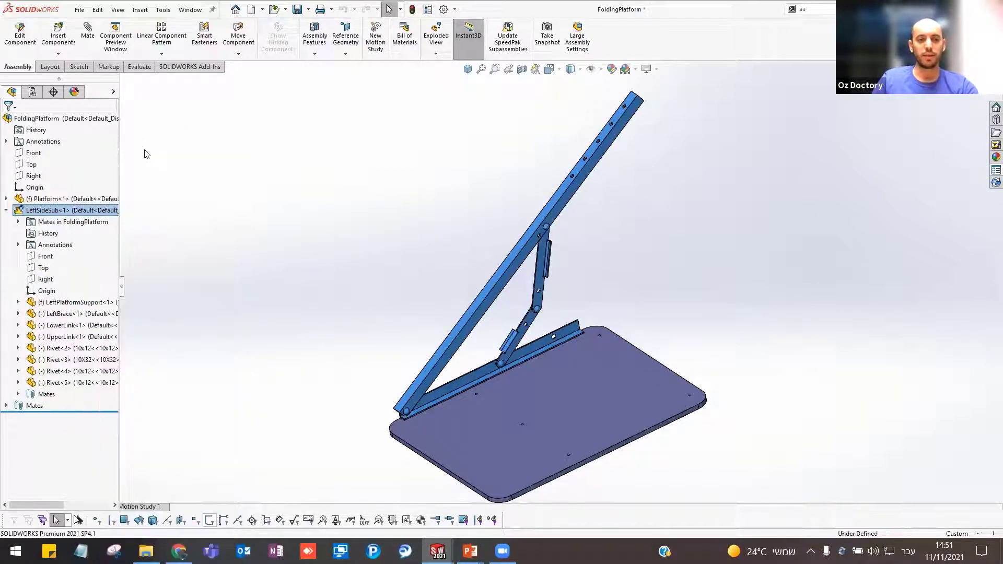
{"action": "mouse_move", "coordinate": [570, 190]}
{"action": "left_mouse_down"}
{"action": "mouse_move", "coordinate": [509, 184]}
{"action": "mouse_move", "coordinate": [580, 221]}
{"action": "mouse_move", "coordinate": [566, 207]}
{"action": "mouse_move", "coordinate": [548, 213]}
{"action": "left_mouse_up"}
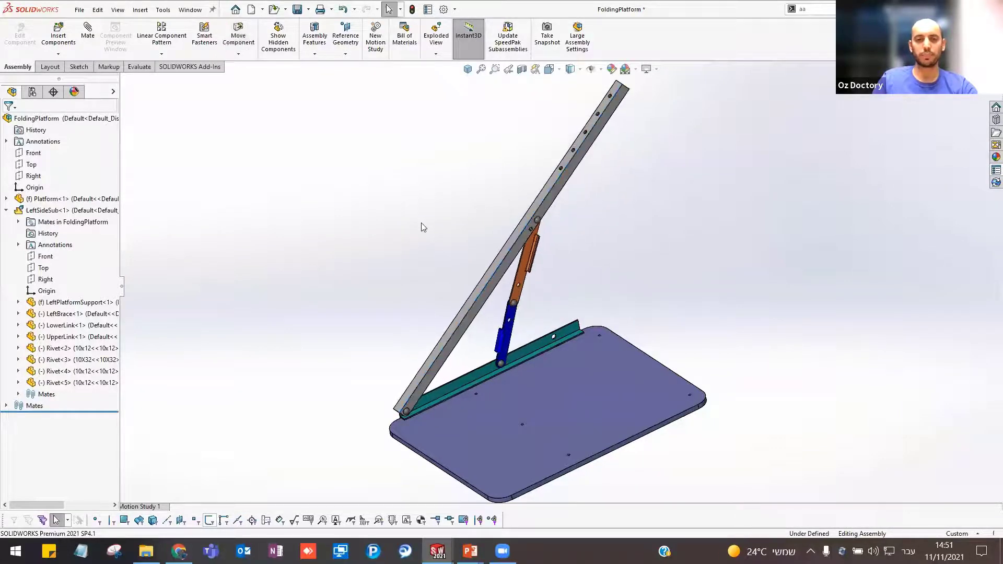
- Start Mirror Components with the Right plane as mirror plane and LeftSideSub as component
{"action": "left_click", "coordinate": [161, 54]}
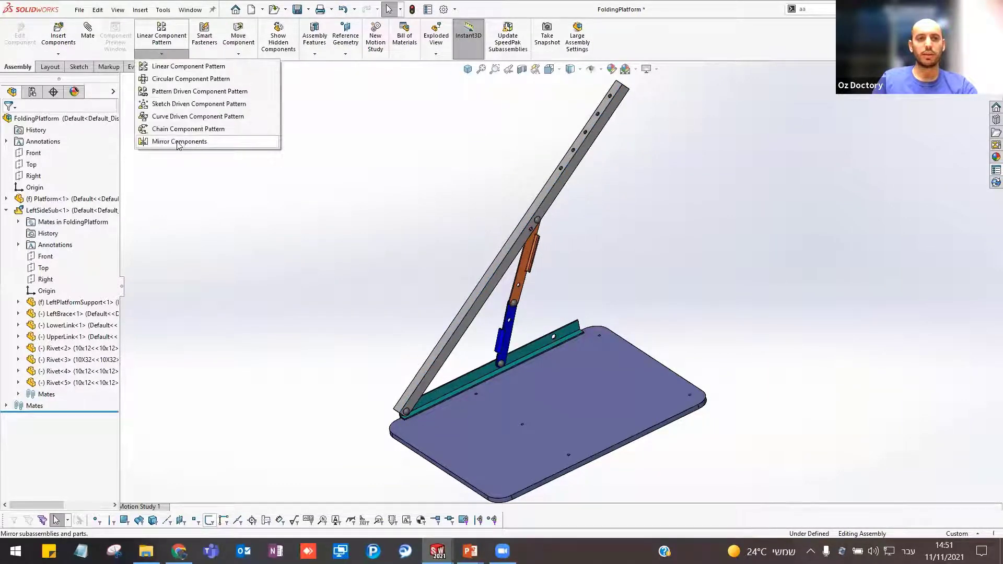
{"action": "left_click", "coordinate": [181, 141]}
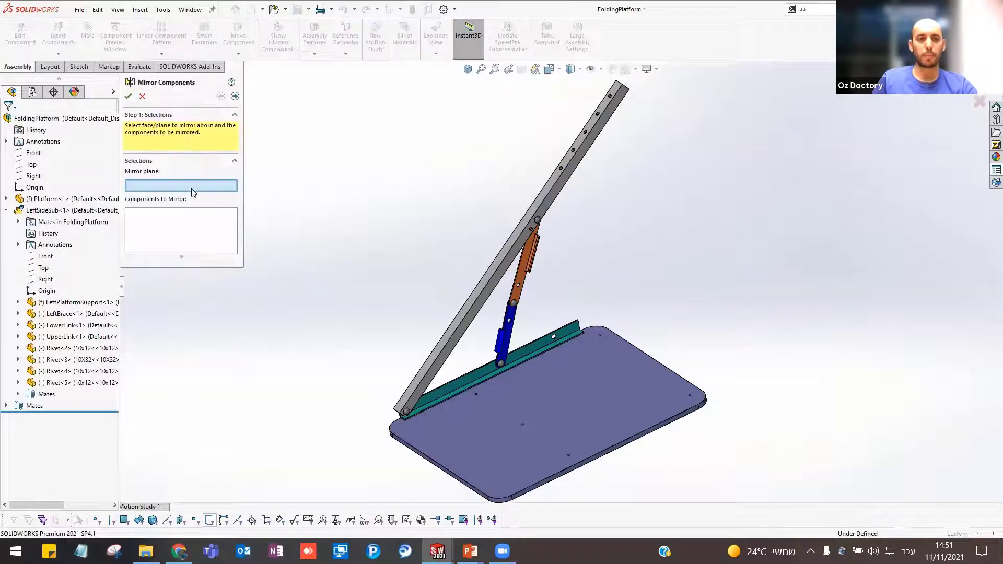
{"action": "left_click", "coordinate": [27, 177]}
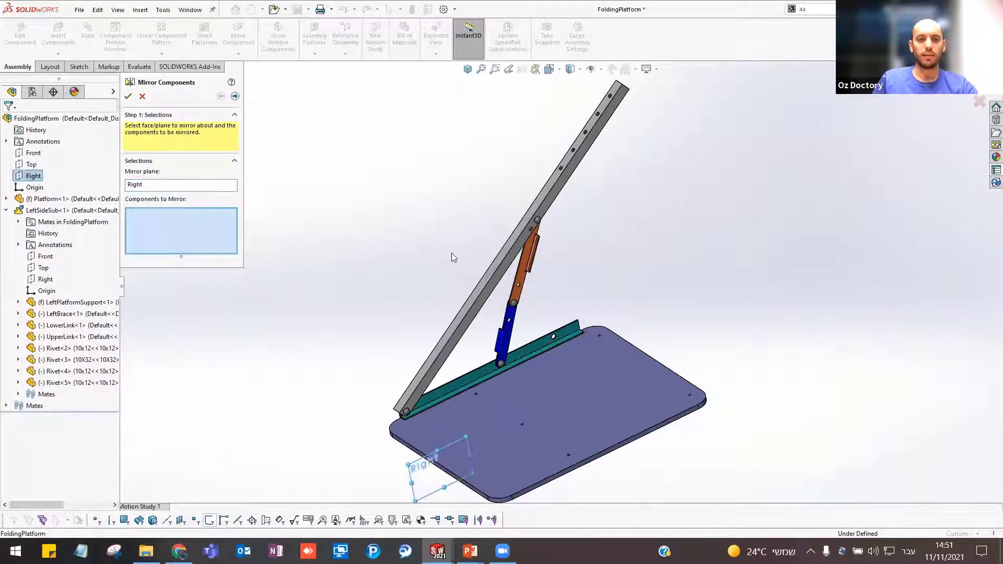
{"action": "left_click", "coordinate": [145, 185]}
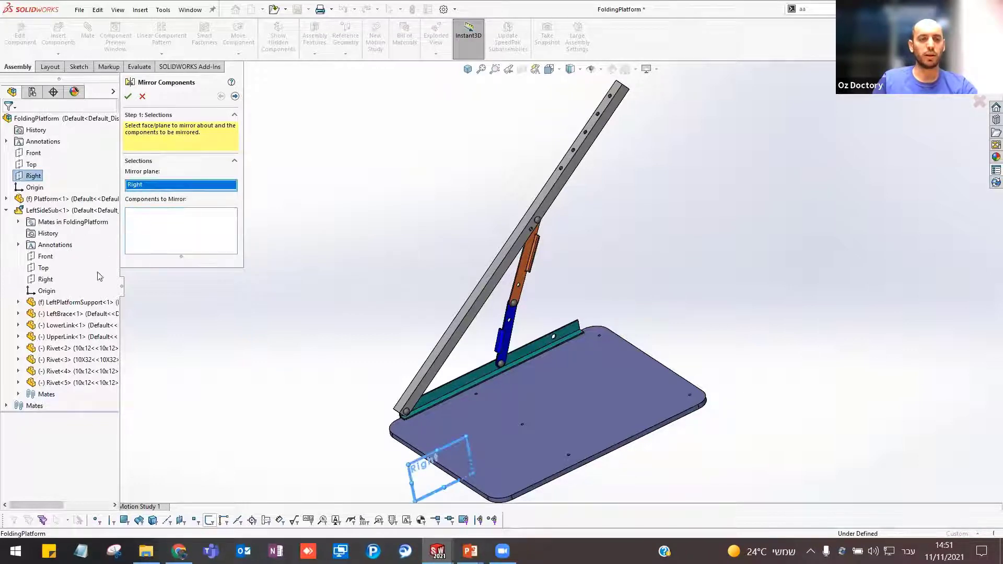
{"action": "left_click", "coordinate": [38, 211]}
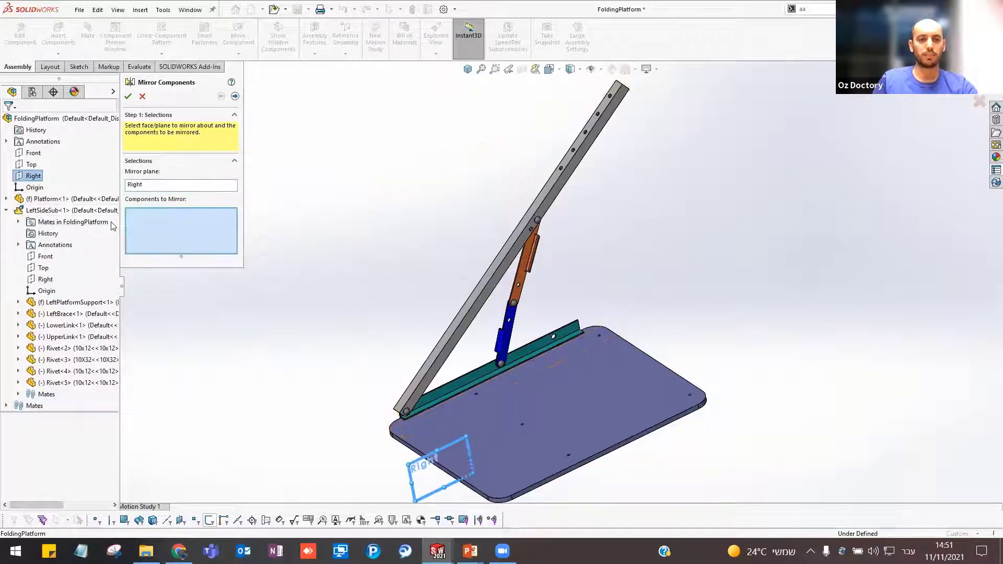
{"action": "left_click", "coordinate": [235, 96]}
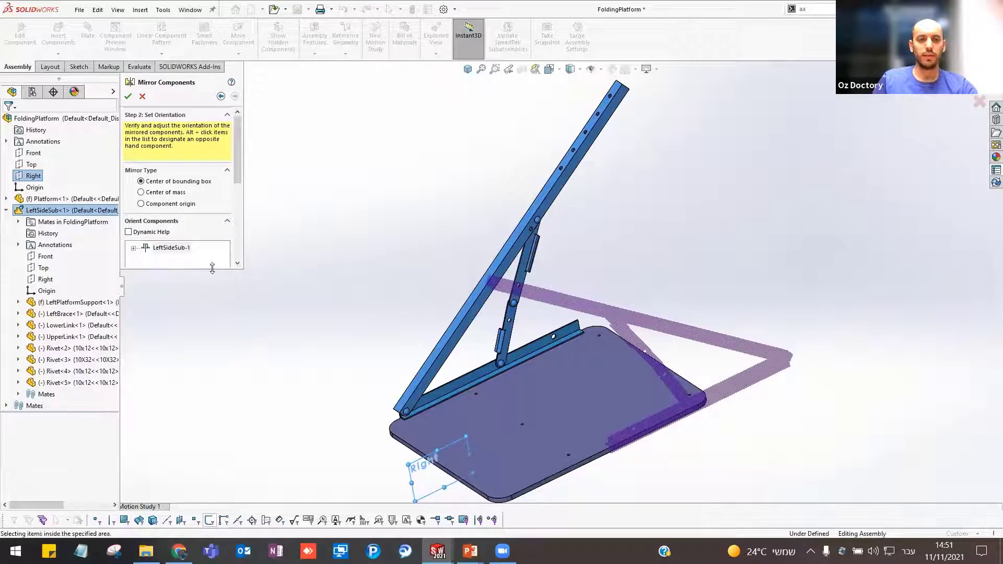
- Create an opposite-hand copy with synchronized flexible movement, accepting the default material density
{"action": "left_click", "coordinate": [206, 304]}
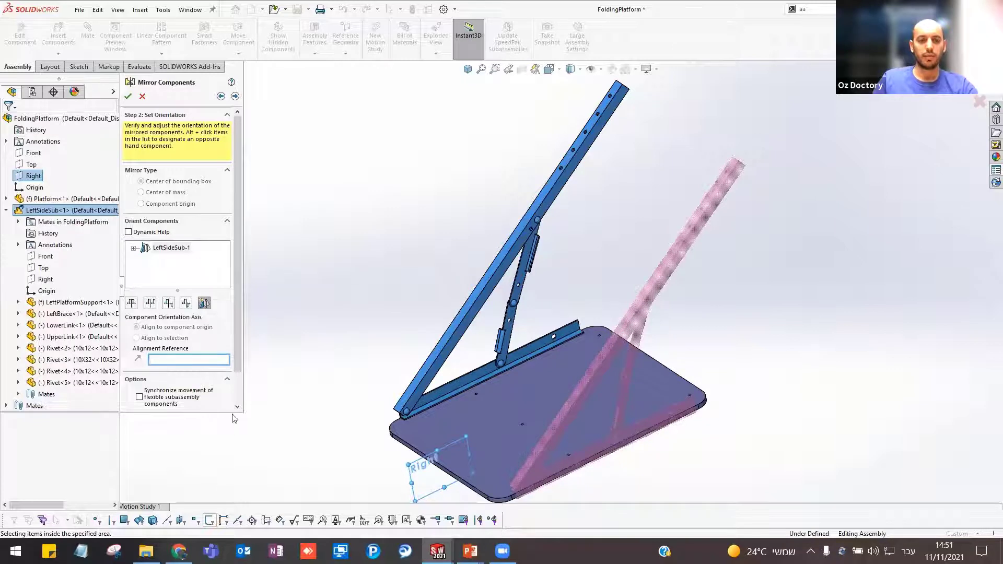
{"action": "mouse_move", "coordinate": [232, 412]}
{"action": "left_mouse_down"}
{"action": "mouse_move", "coordinate": [247, 437]}
{"action": "mouse_move", "coordinate": [325, 431]}
{"action": "left_mouse_up"}
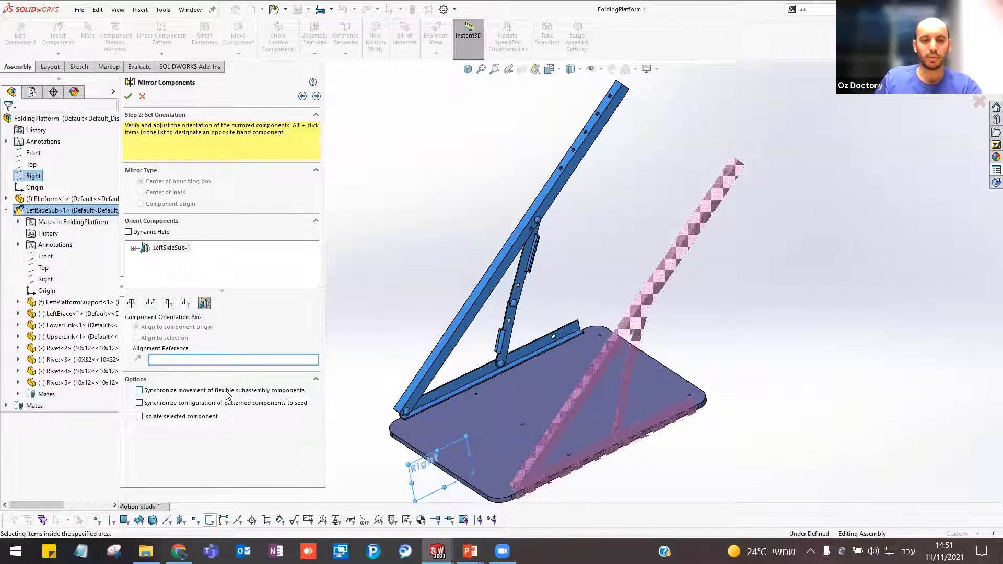
{"action": "left_click", "coordinate": [316, 97]}
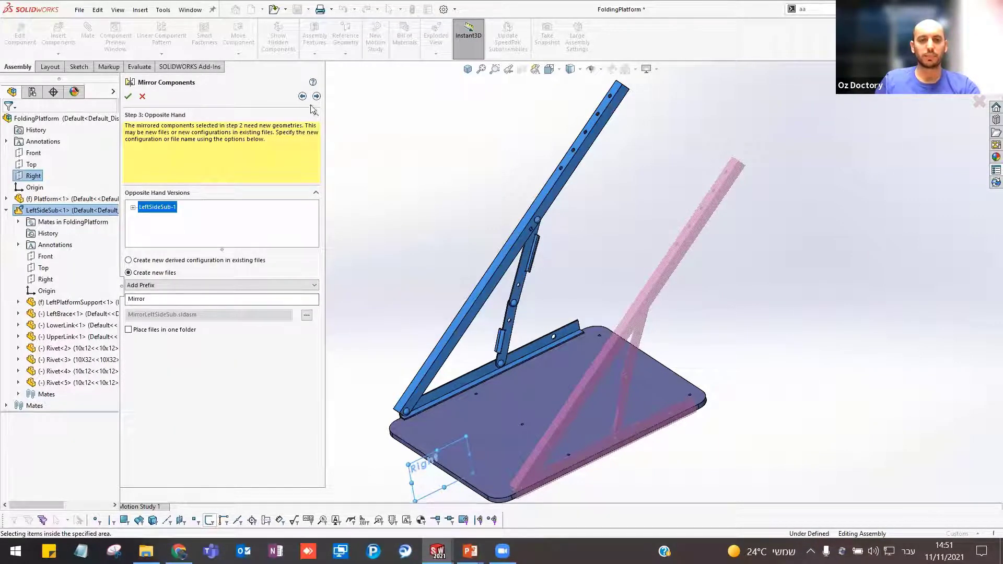
{"action": "left_click", "coordinate": [317, 97]}
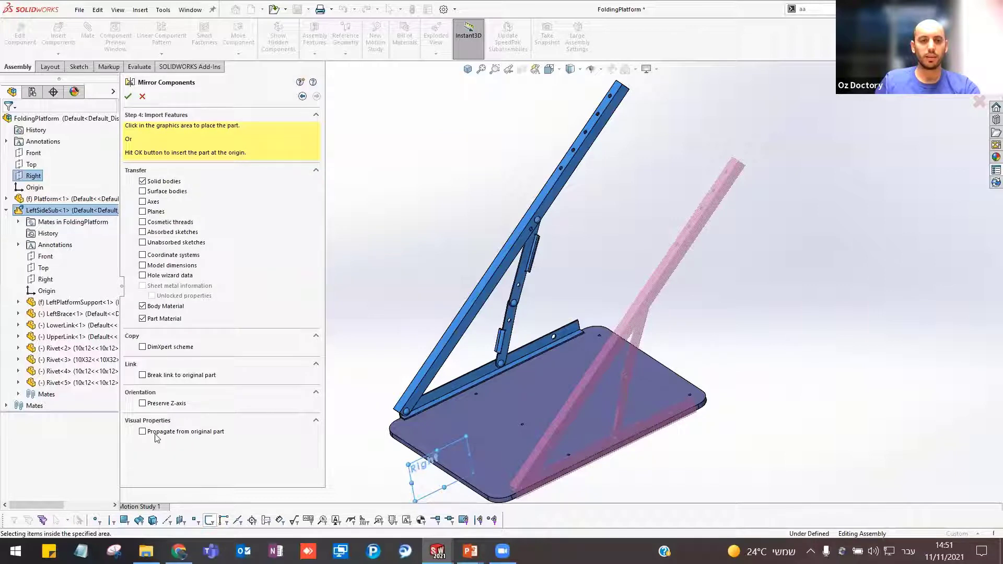
{"action": "left_click", "coordinate": [128, 97]}
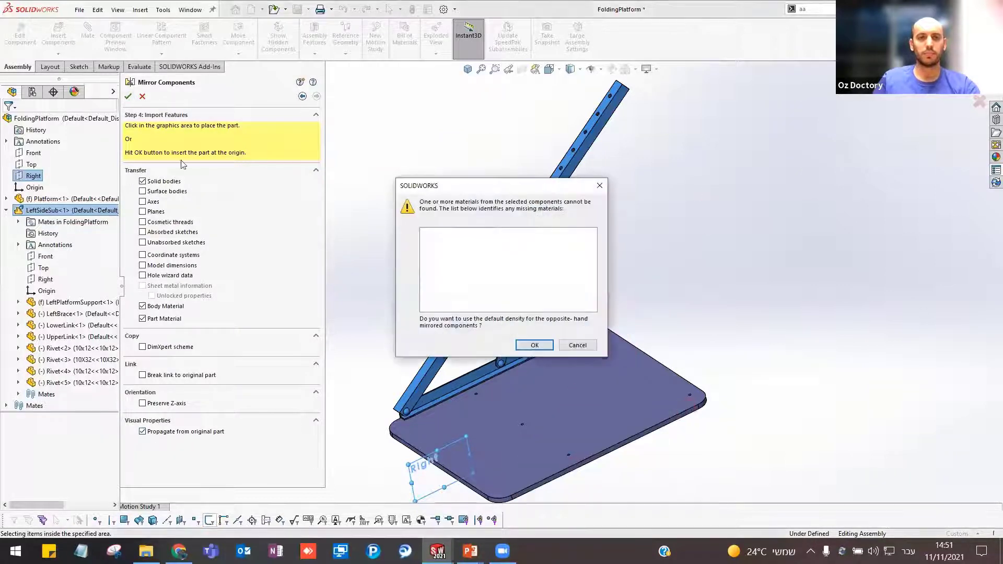
{"action": "left_click", "coordinate": [534, 349]}
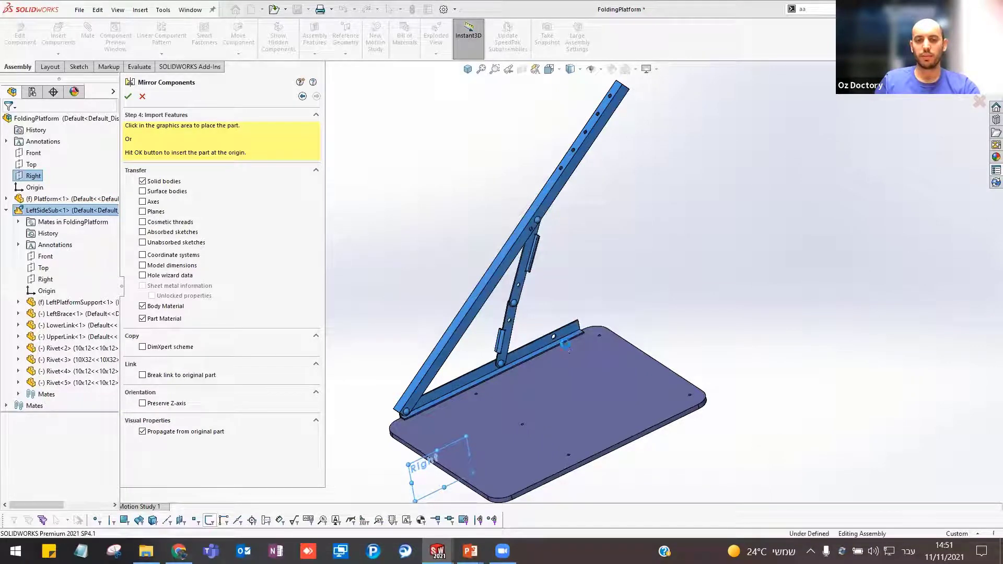
{"action": "middle_click_drag", "start_coordinate": [483, 222], "coordinate": [569, 234]}
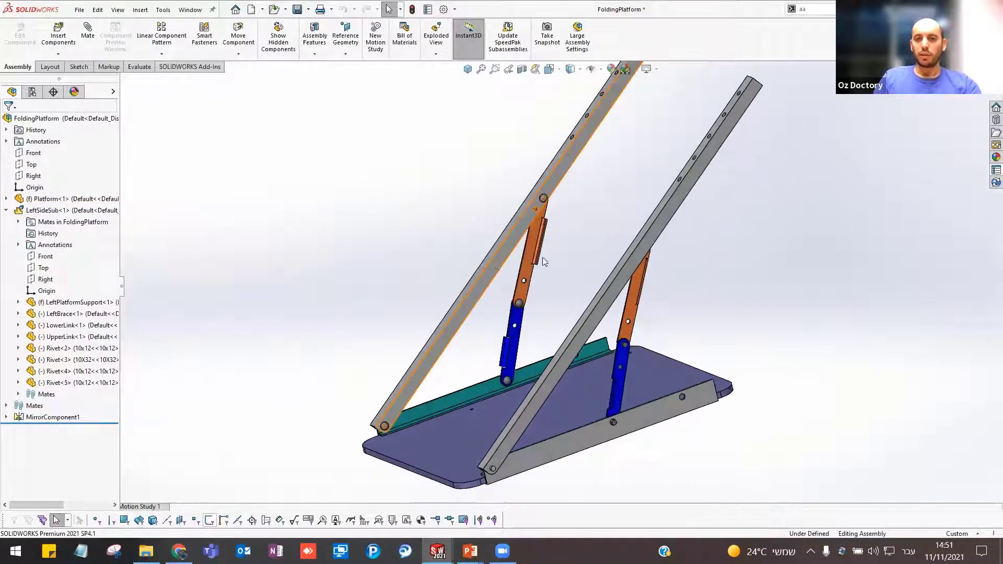
- Swing the left brace and the mirrored right brace to test their synchronized motion
{"action": "left_click", "coordinate": [559, 214]}
{"action": "mouse_move", "coordinate": [559, 215]}
{"action": "left_mouse_down"}
{"action": "mouse_move", "coordinate": [594, 270]}
{"action": "mouse_move", "coordinate": [544, 222]}
{"action": "left_mouse_up"}
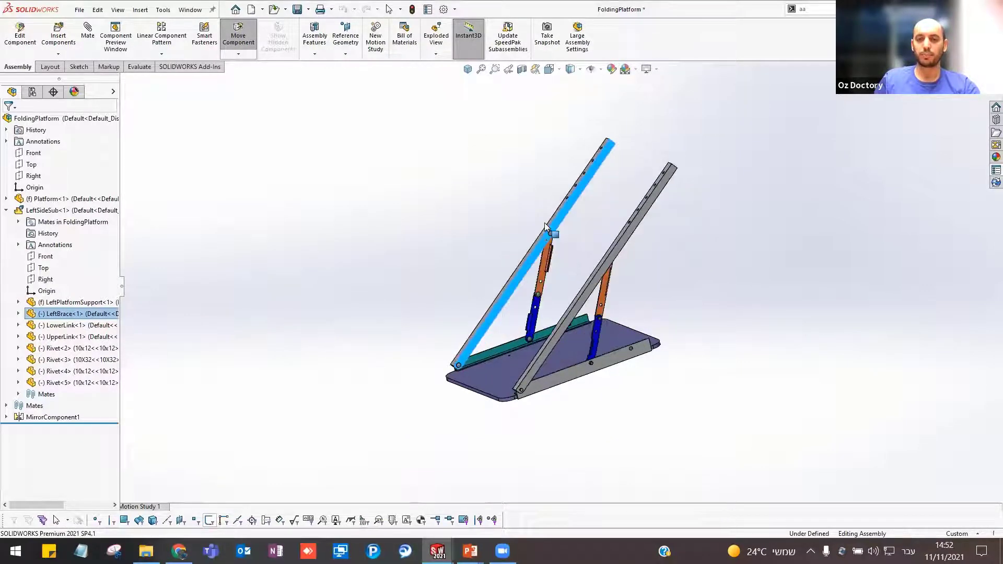
{"action": "left_click", "coordinate": [609, 260]}
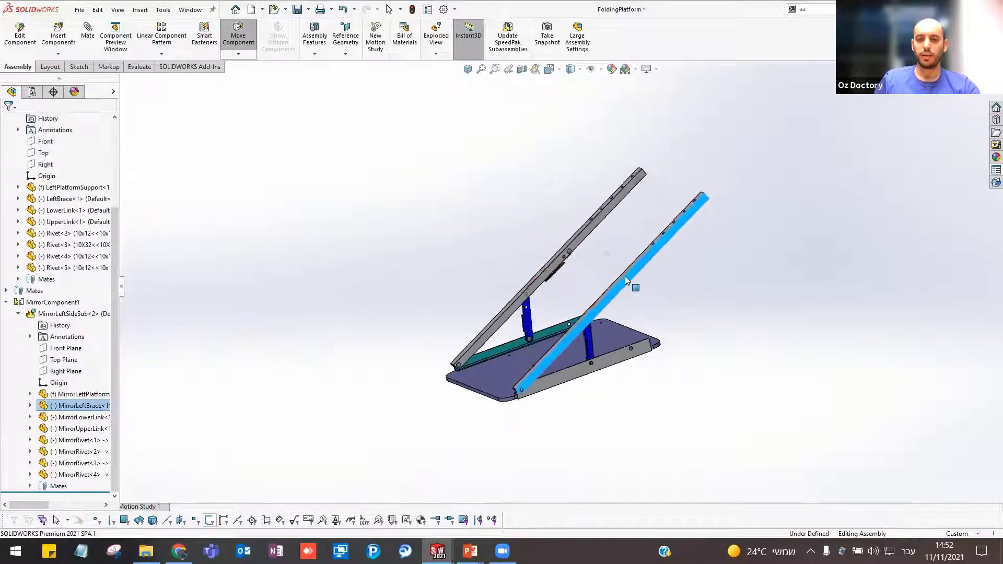
{"action": "left_click_drag", "start_coordinate": [615, 267], "coordinate": [629, 285]}
{"action": "key", "text": "Escape"}
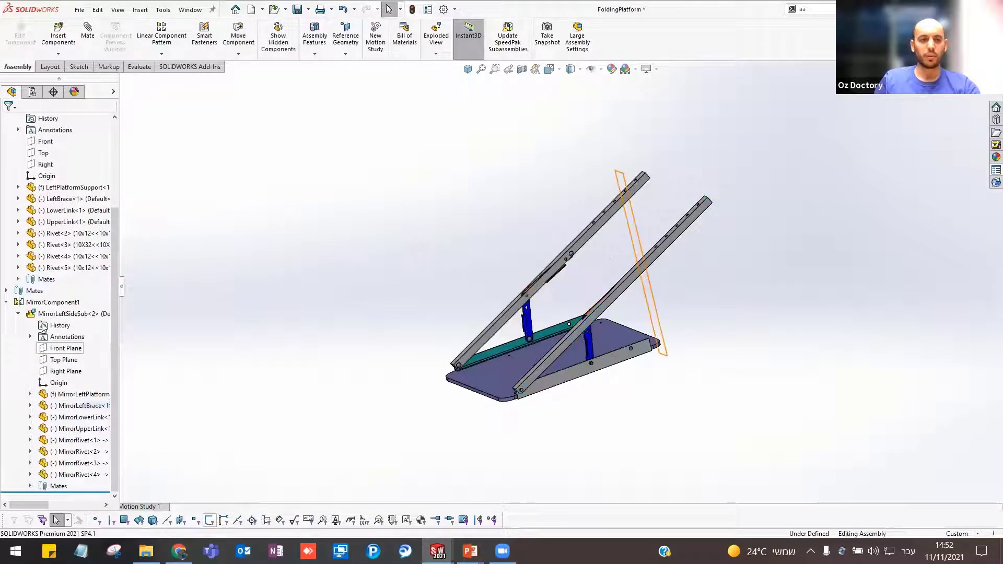
- Collapse both subassemblies in the tree and make LeftSideSub rigid
{"action": "left_click", "coordinate": [67, 315]}
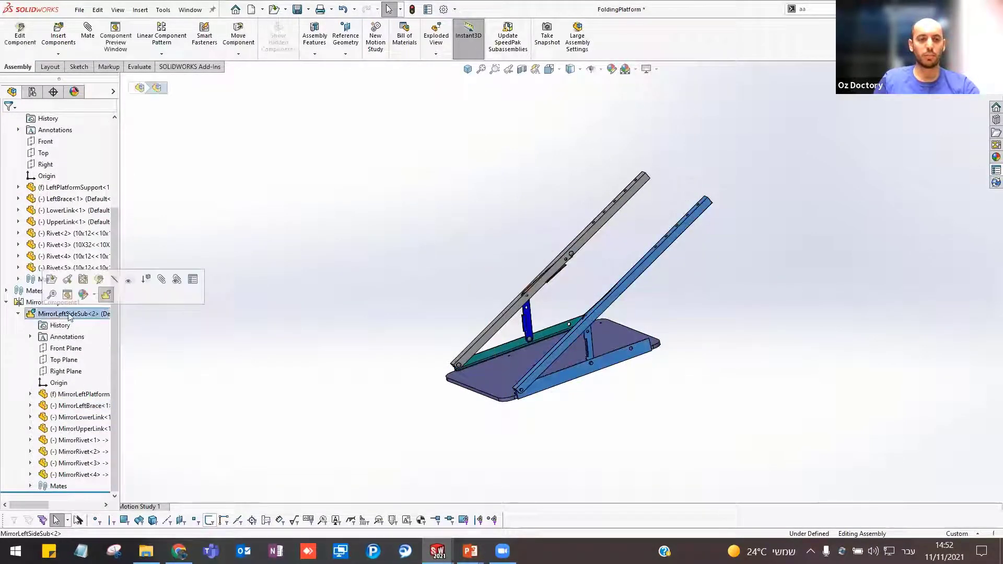
{"action": "left_click", "coordinate": [18, 313]}
{"action": "left_click", "coordinate": [7, 211]}
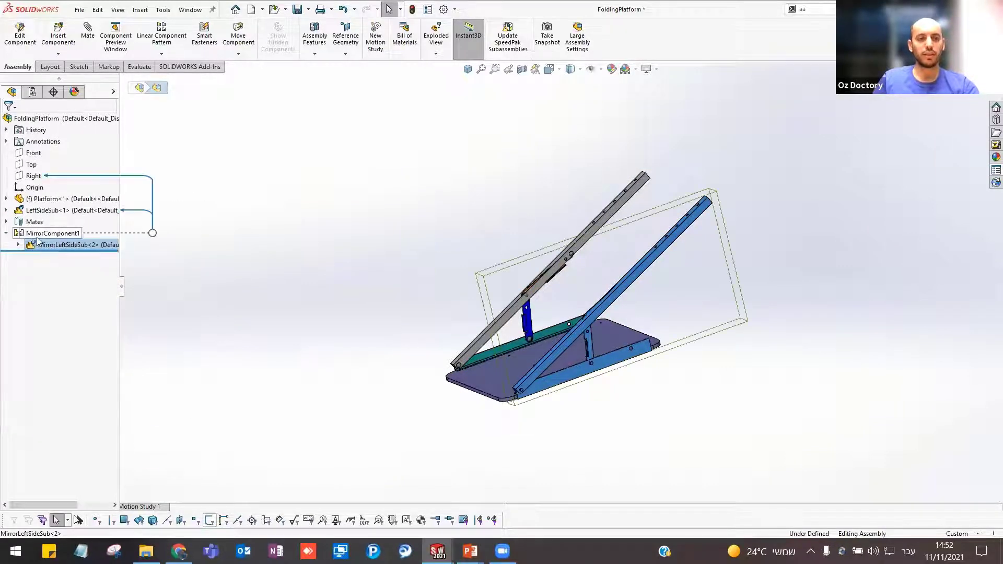
{"action": "left_click", "coordinate": [87, 209]}
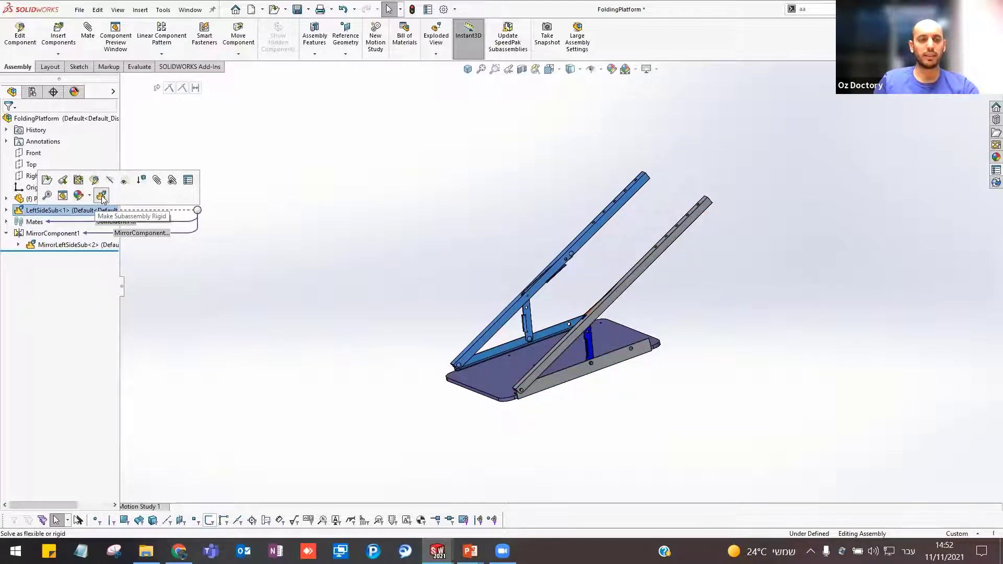
{"action": "left_click", "coordinate": [101, 198]}
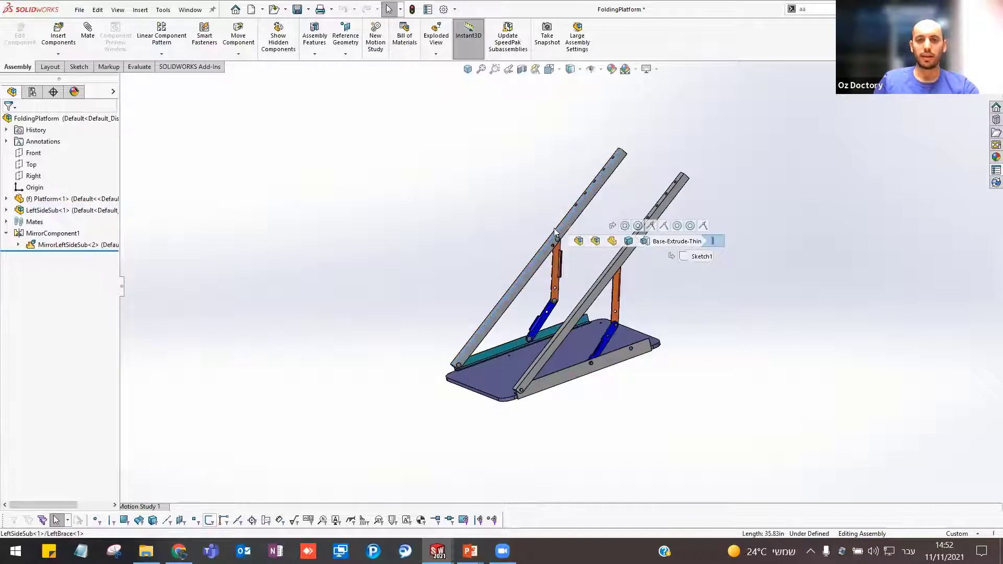
- Test the mirrored right rail's movement, then return to the presentation slide show
{"action": "left_click", "coordinate": [618, 272]}
{"action": "left_click_drag", "start_coordinate": [617, 269], "coordinate": [623, 261]}
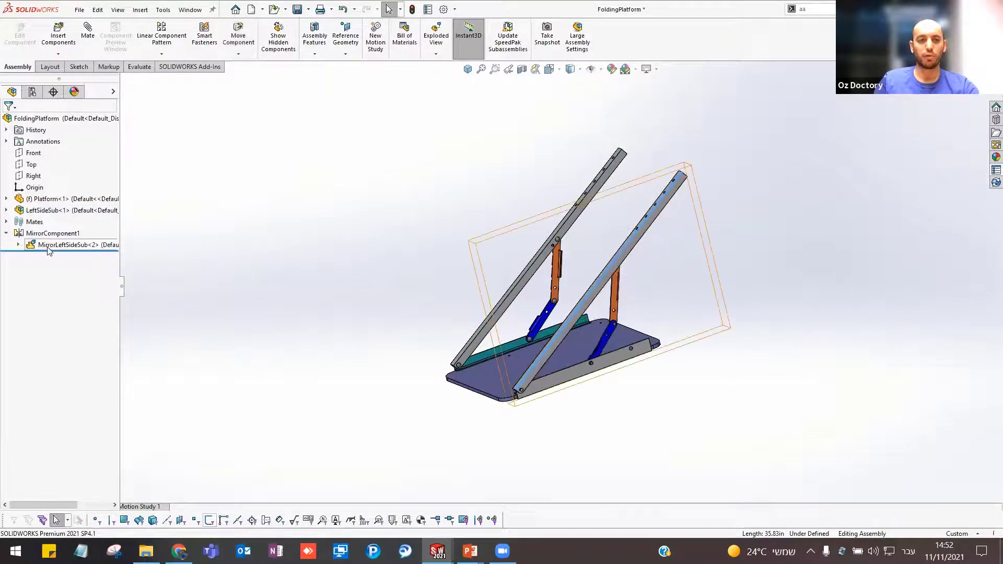
{"action": "right_click", "coordinate": [74, 245]}
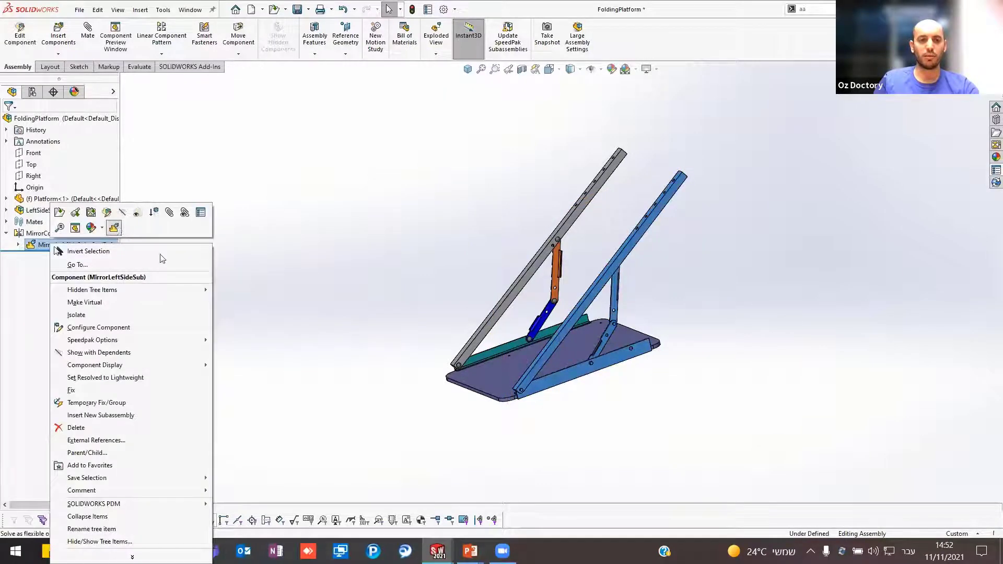
{"action": "key", "text": "Escape"}
{"action": "left_click", "coordinate": [689, 278]}
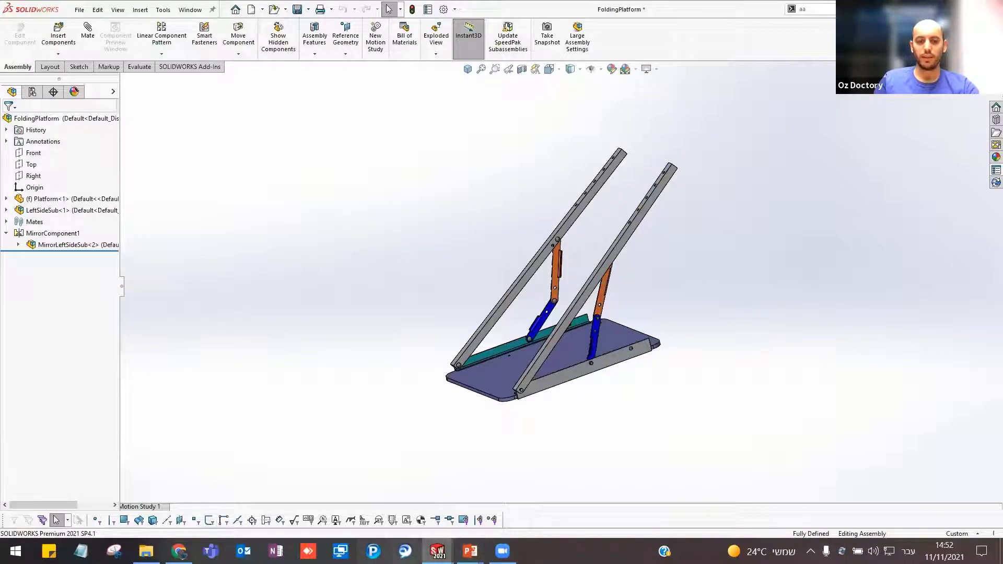
{"action": "mouse_move", "coordinate": [469, 551]}
{"action": "left_click", "coordinate": [513, 513]}
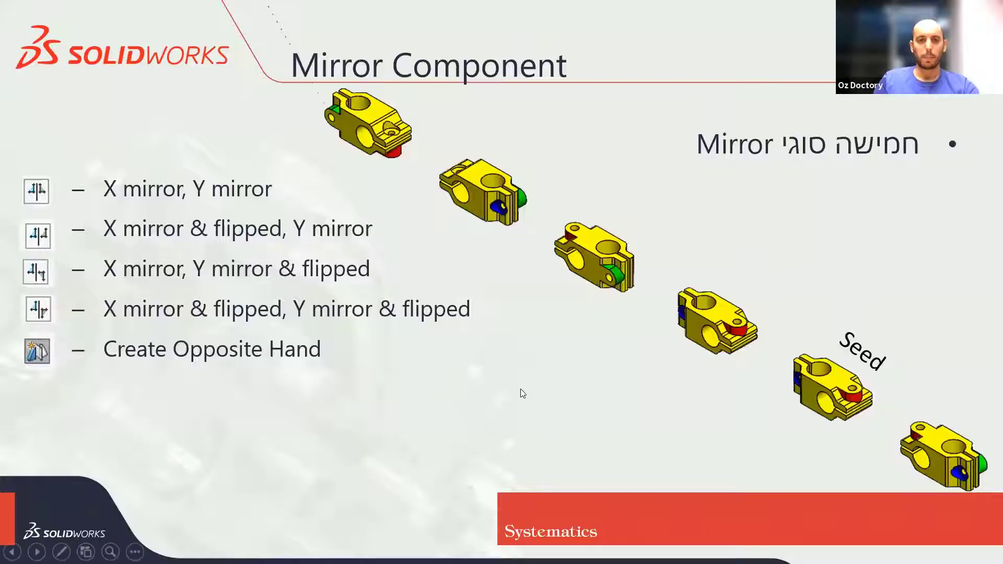
- Advance through summary, registration, previous webinars and SOLIDBlog slides to the closing Systematics online Webinars slide
{"action": "left_click", "coordinate": [520, 392]}
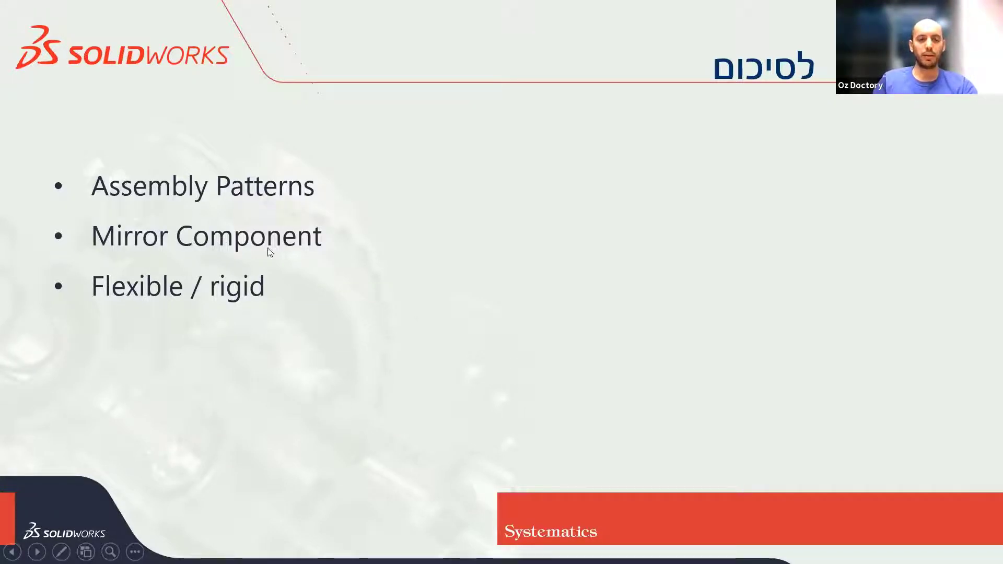
{"action": "left_click", "coordinate": [228, 244]}
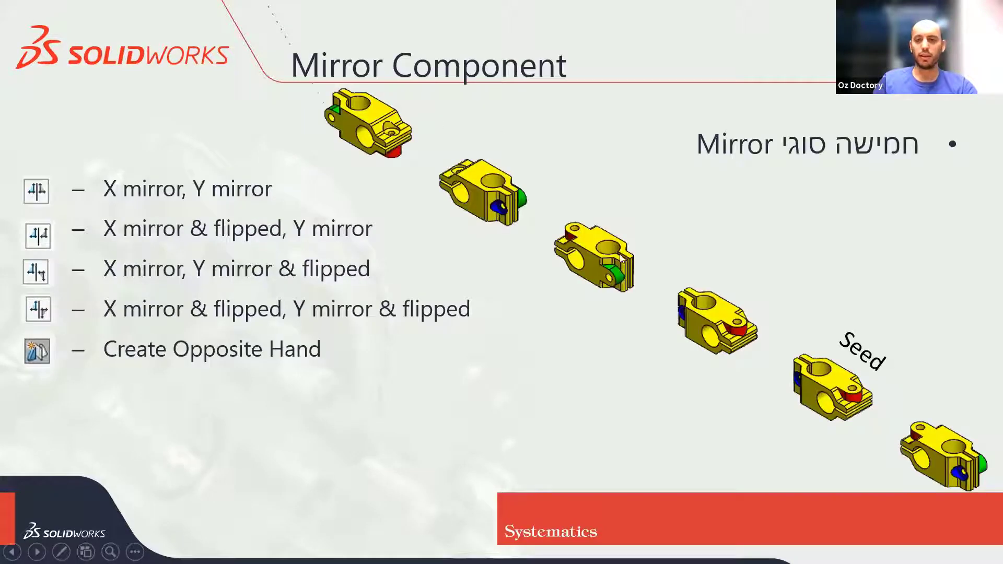
{"action": "left_click", "coordinate": [367, 195]}
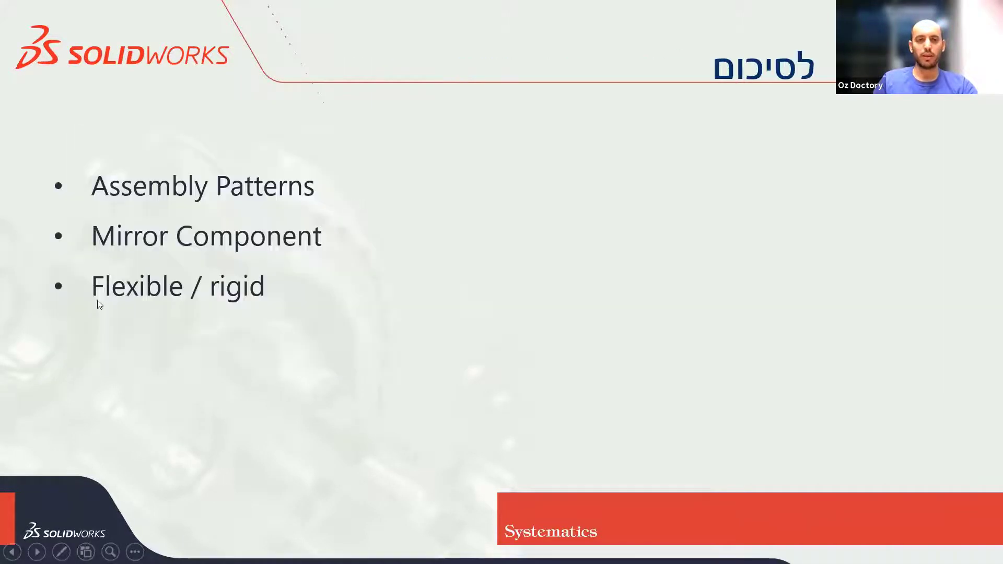
{"action": "left_click", "coordinate": [243, 317]}
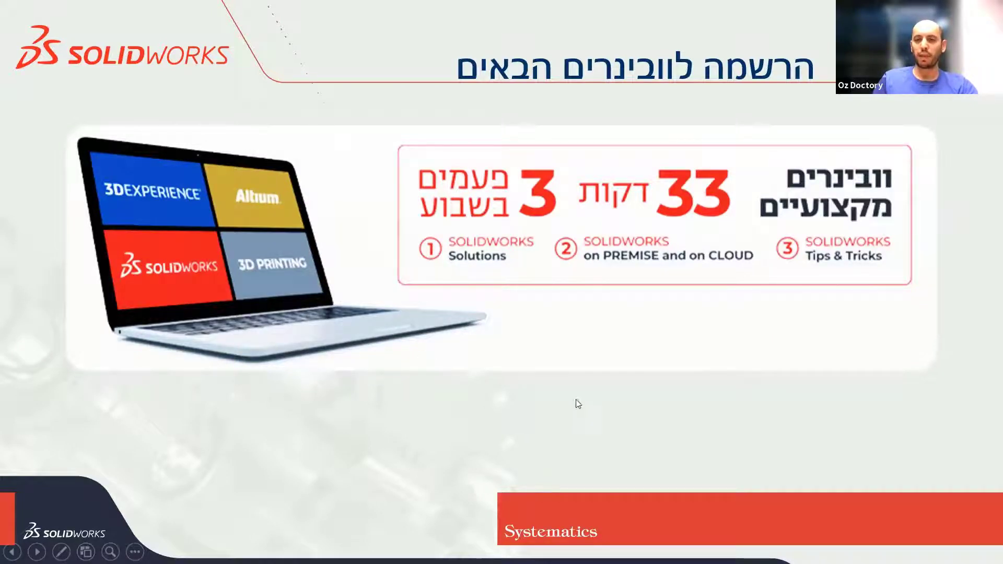
{"action": "left_click", "coordinate": [655, 385]}
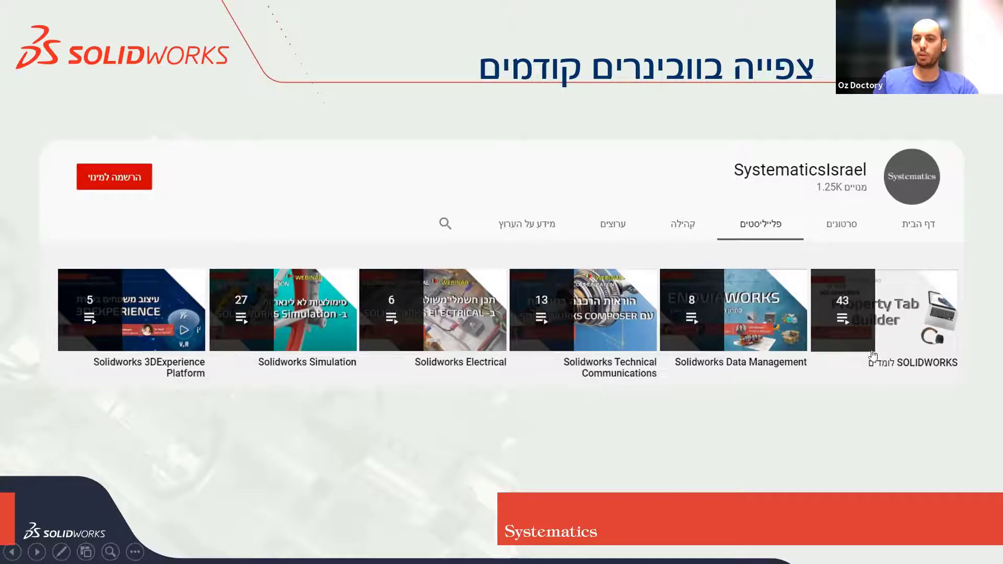
{"action": "left_click", "coordinate": [912, 350]}
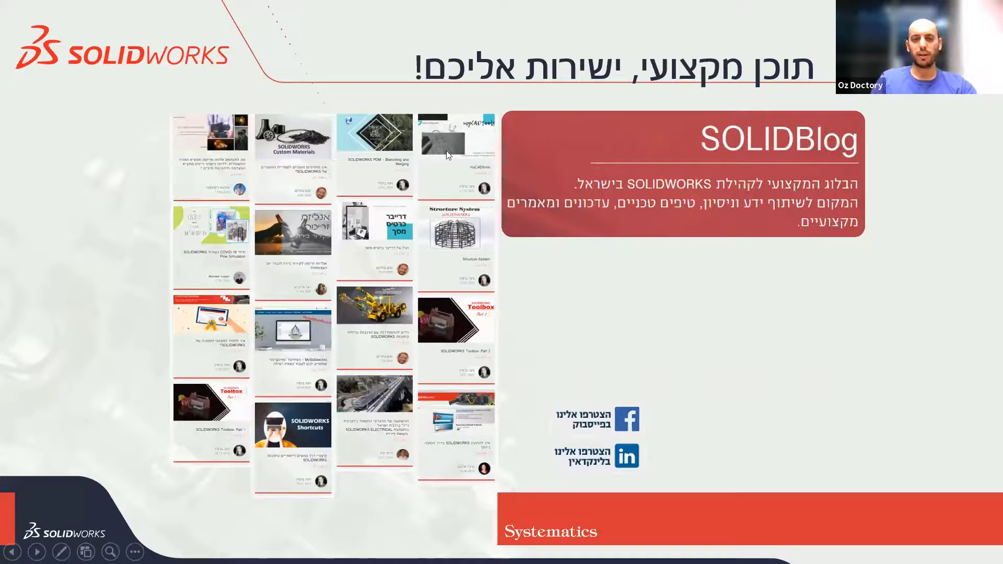
{"action": "left_click", "coordinate": [601, 285]}
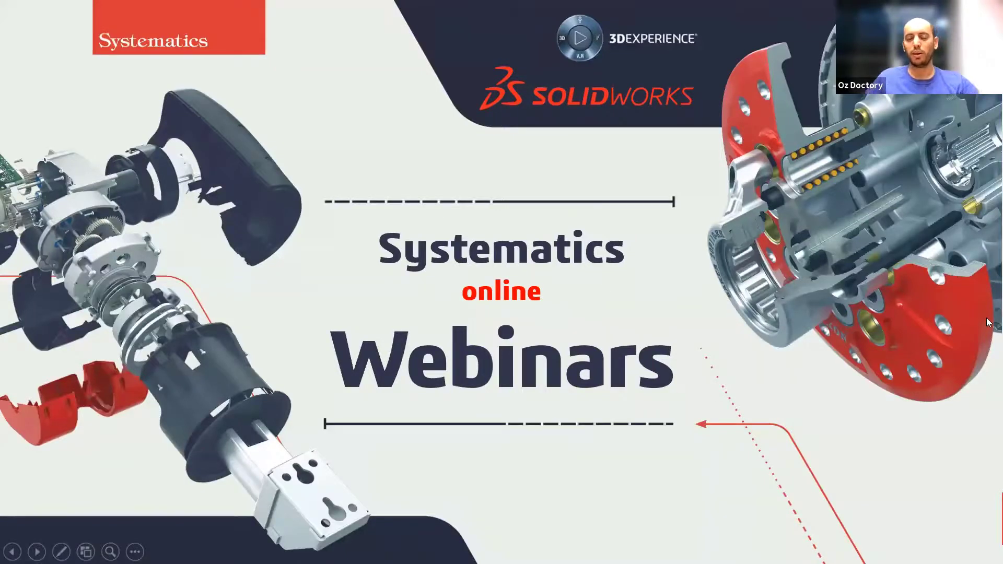